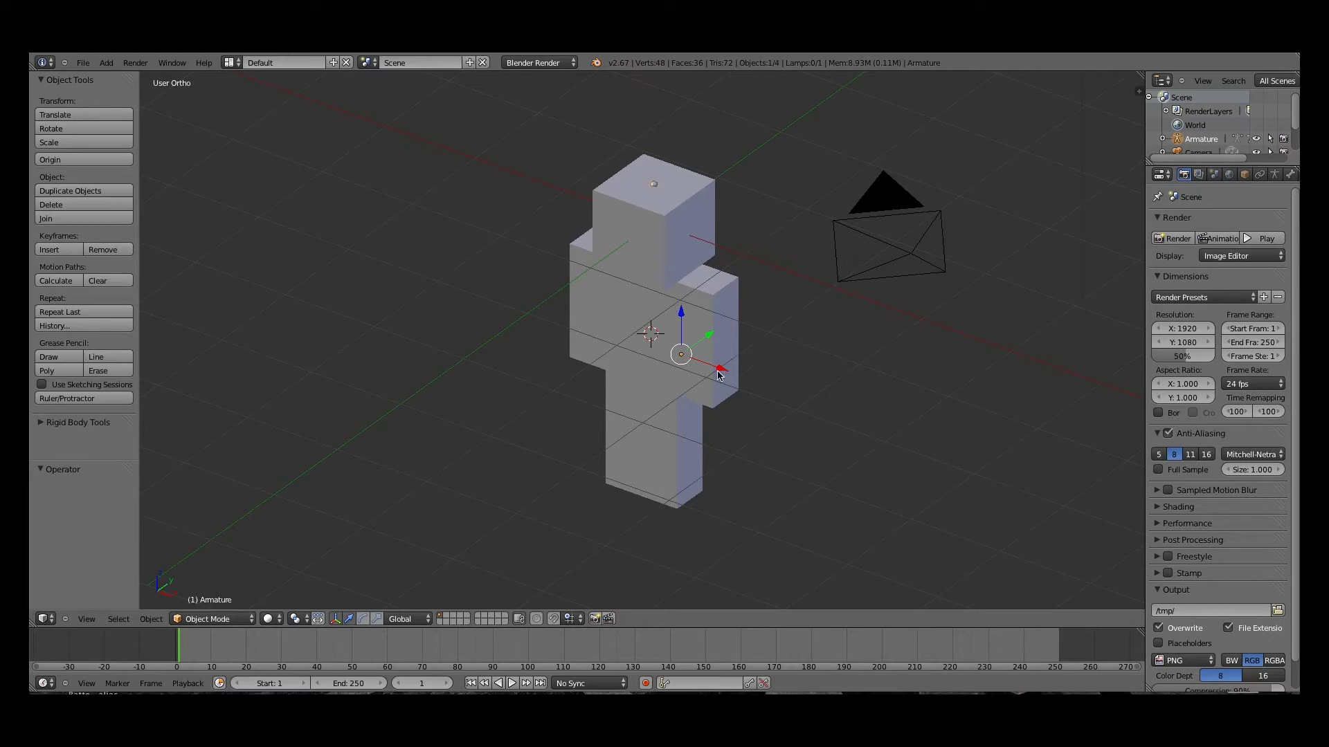
Examine the blocky character mesh from several angles with nothing selected
{"action": "right_click", "coordinate": [716, 355]}
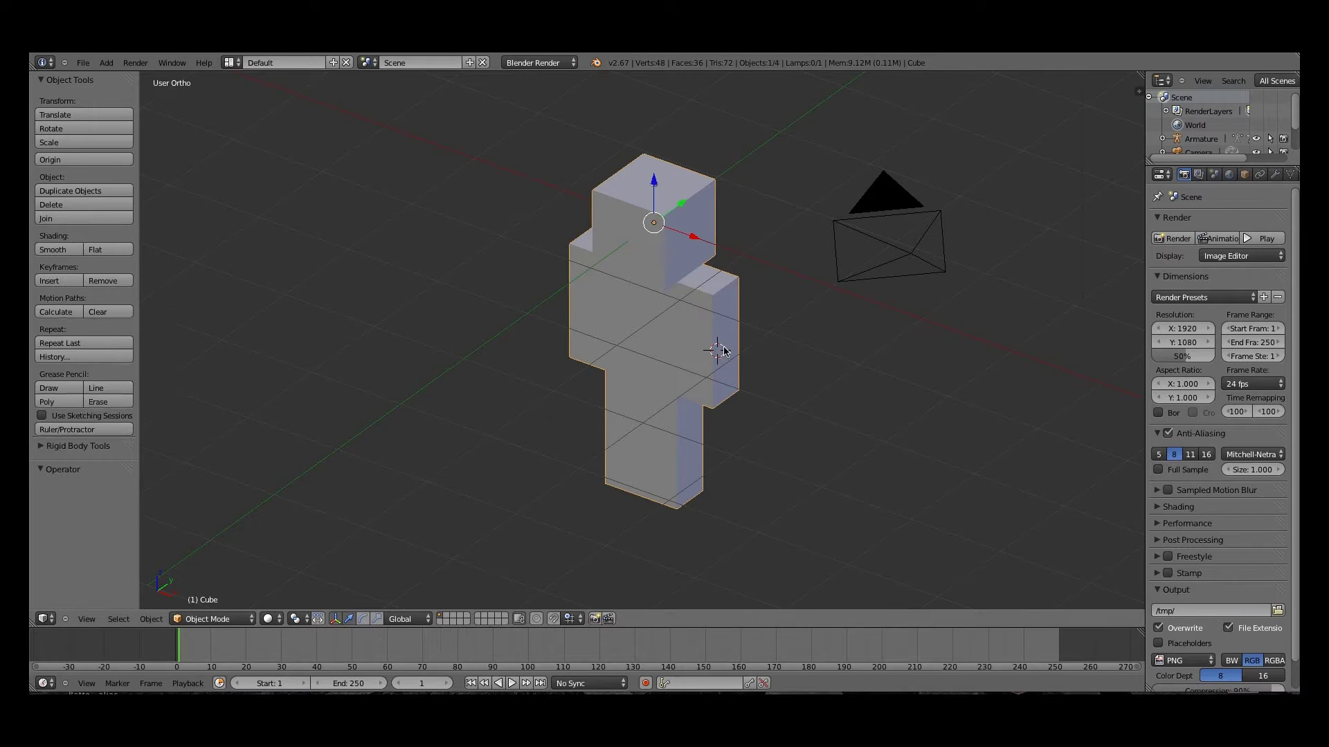
{"action": "key", "text": "a"}
{"action": "middle_click_drag", "start_coordinate": [718, 355], "coordinate": [746, 350]}
{"action": "scroll", "coordinate": [746, 350], "scroll_direction": "up", "scroll_amount": 4}
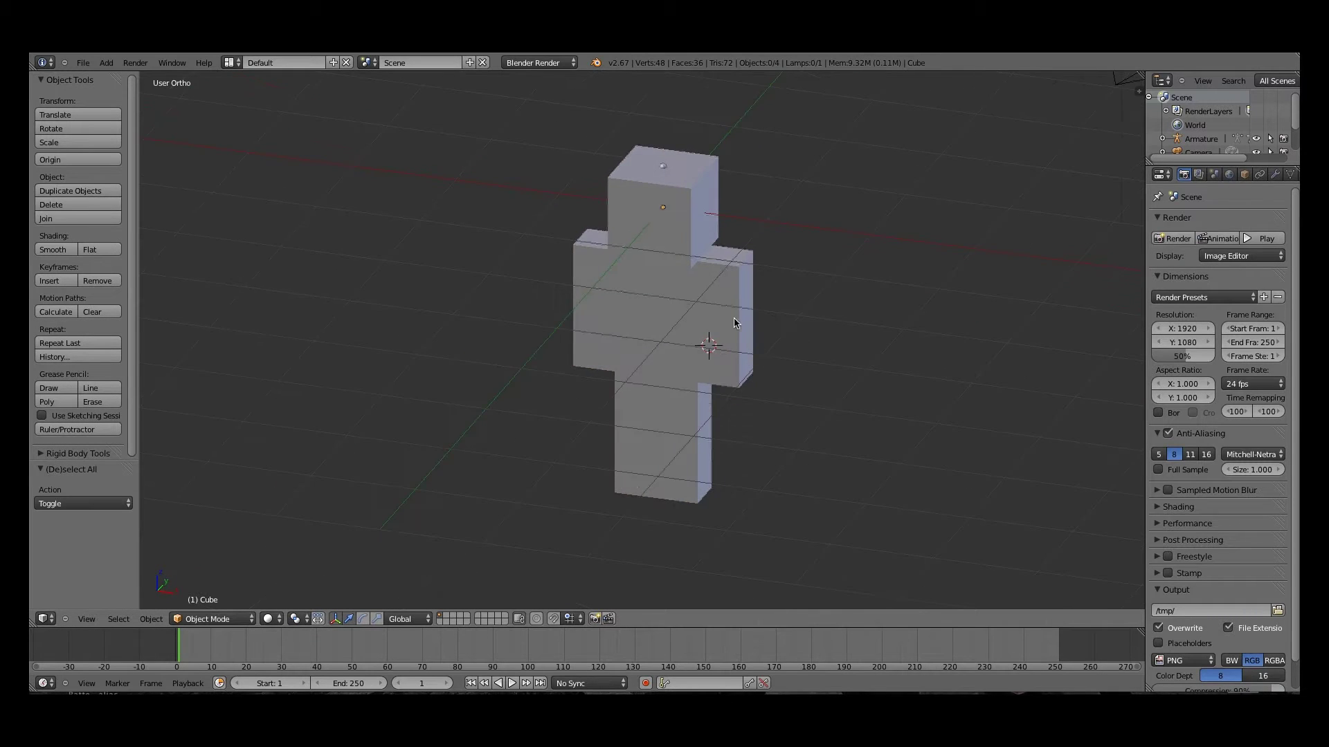
{"action": "scroll", "coordinate": [728, 425], "scroll_direction": "down", "scroll_amount": 3}
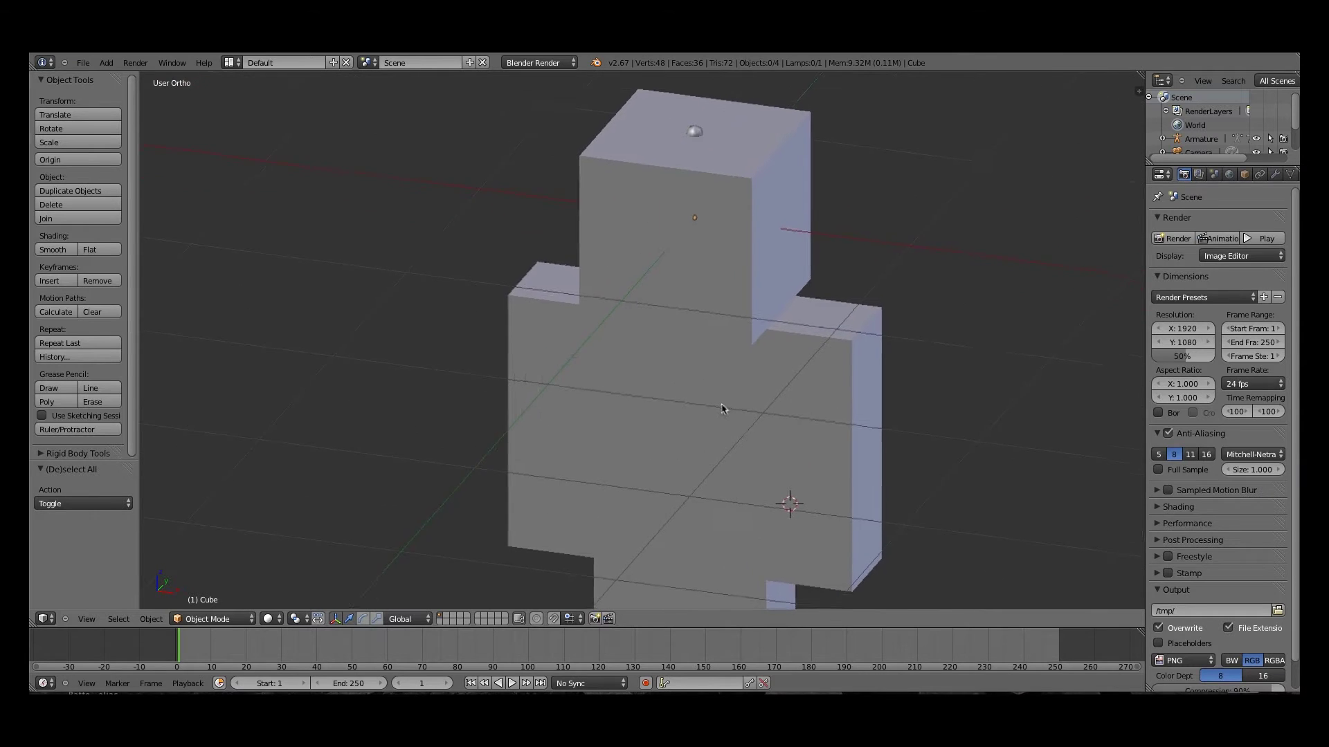
{"action": "middle_click_drag", "start_coordinate": [704, 391], "coordinate": [629, 377]}
{"action": "scroll", "coordinate": [676, 388], "scroll_direction": "up", "scroll_amount": 4}
{"action": "middle_click_drag", "start_coordinate": [743, 413], "coordinate": [747, 388]}
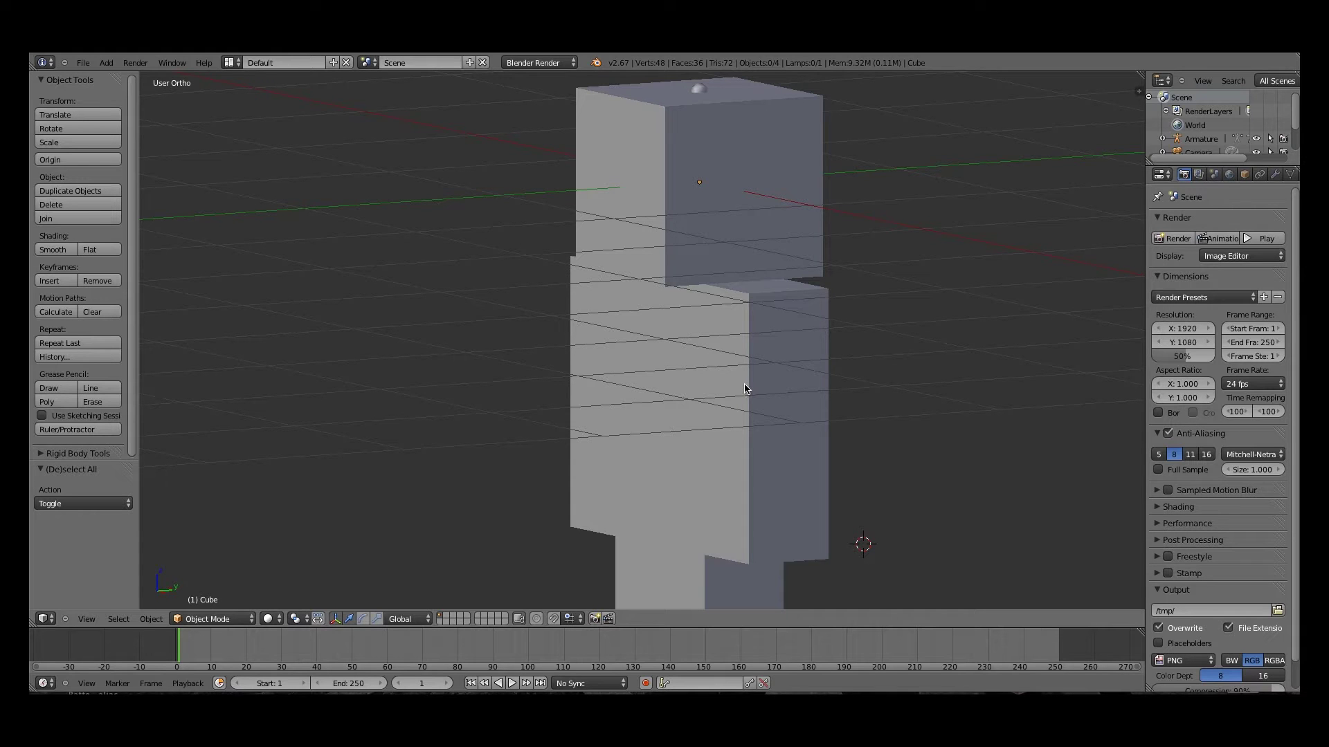
{"action": "right_click", "coordinate": [783, 376]}
{"action": "key", "text": "a"}
{"action": "middle_click_drag", "start_coordinate": [764, 367], "coordinate": [509, 517]}
{"action": "scroll", "coordinate": [797, 370], "scroll_direction": "up", "scroll_amount": 2}
{"action": "scroll", "coordinate": [509, 516], "scroll_direction": "down", "scroll_amount": 1}
{"action": "scroll", "coordinate": [509, 519], "scroll_direction": "down", "scroll_amount": 1}
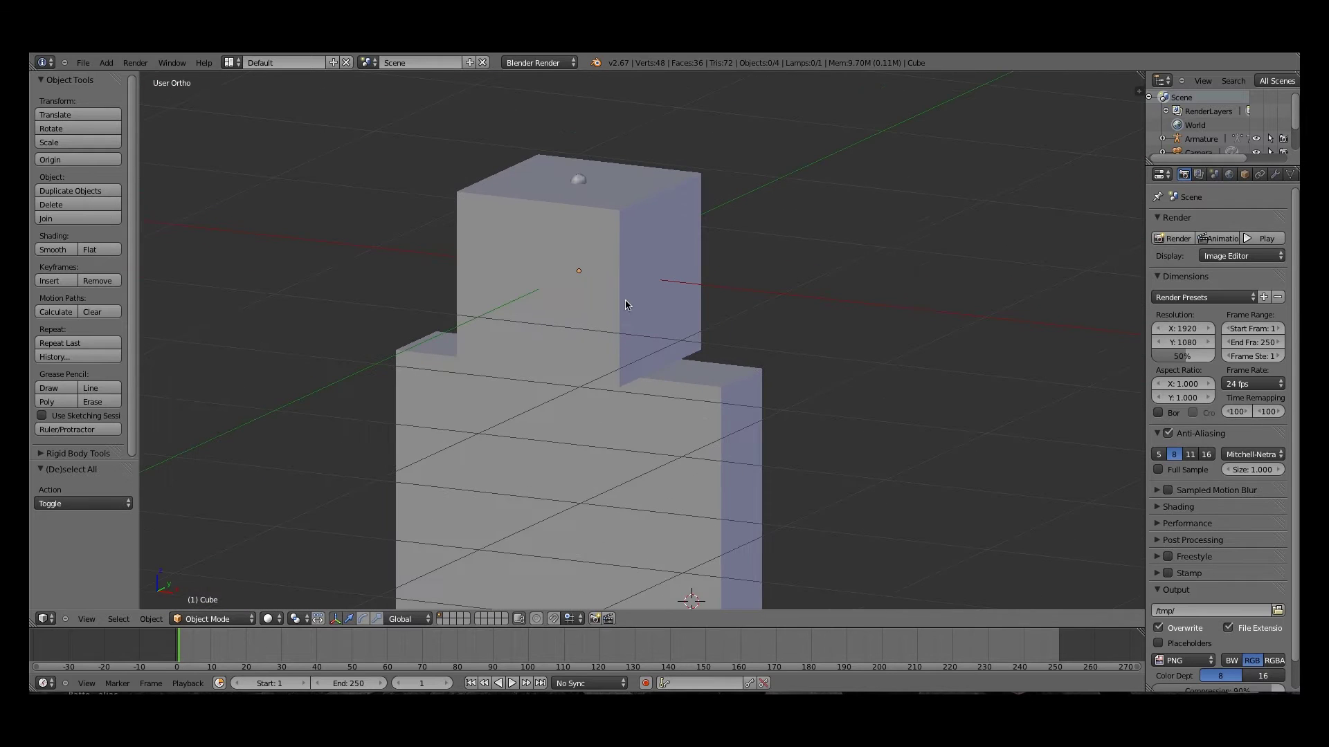
Inspect the bones inside the character by alternating between wireframe and solid display
{"action": "key", "text": "z"}
{"action": "key", "text": "z"}
{"action": "scroll", "coordinate": [645, 263], "scroll_direction": "down", "scroll_amount": 2}
{"action": "key", "text": "z"}
{"action": "scroll", "coordinate": [639, 283], "scroll_direction": "up", "scroll_amount": 1}
{"action": "key", "text": "z"}
{"action": "scroll", "coordinate": [642, 288], "scroll_direction": "up", "scroll_amount": 1}
{"action": "scroll", "coordinate": [642, 288], "scroll_direction": "down", "scroll_amount": 1}
{"action": "scroll", "coordinate": [669, 288], "scroll_direction": "up", "scroll_amount": 1}
{"action": "key", "text": "z"}
{"action": "scroll", "coordinate": [668, 284], "scroll_direction": "up", "scroll_amount": 2}
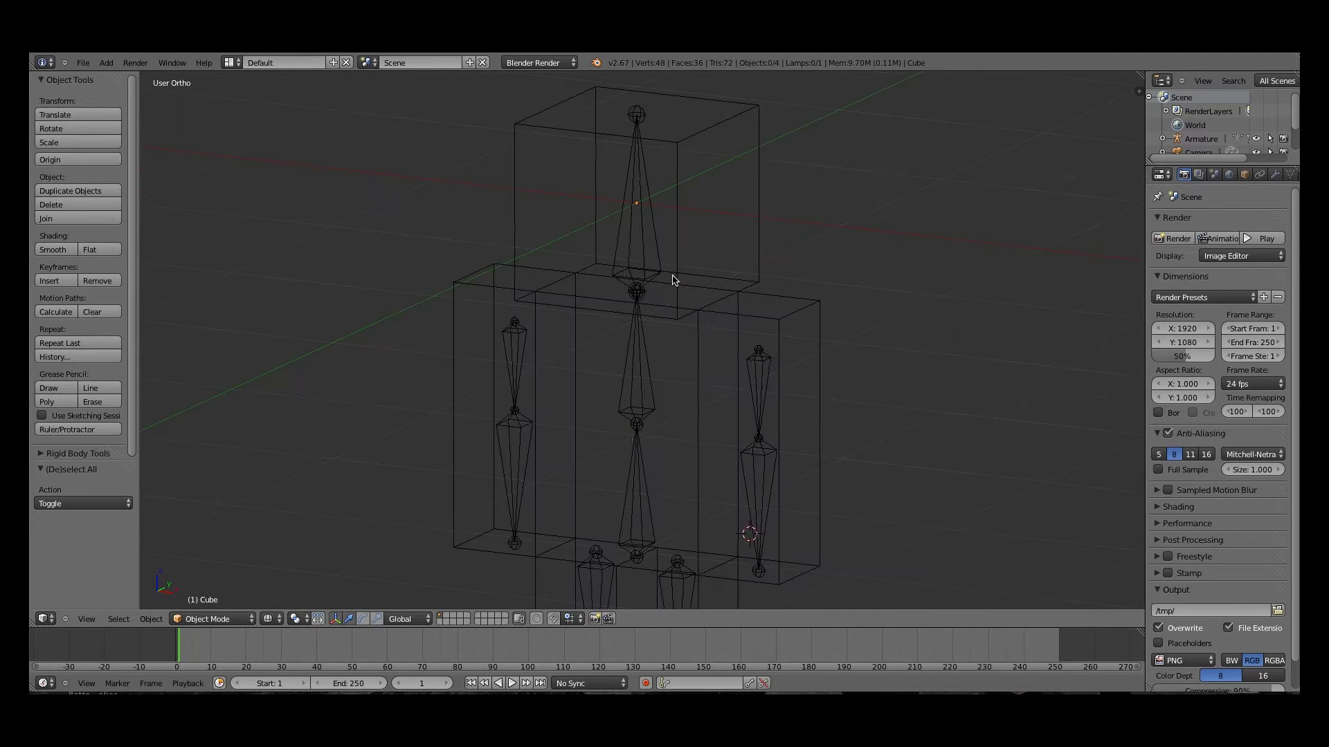
{"action": "key", "text": "z"}
{"action": "key", "text": "Tab"}
{"action": "key", "text": "Tab"}
{"action": "scroll", "coordinate": [667, 282], "scroll_direction": "down", "scroll_amount": 2}
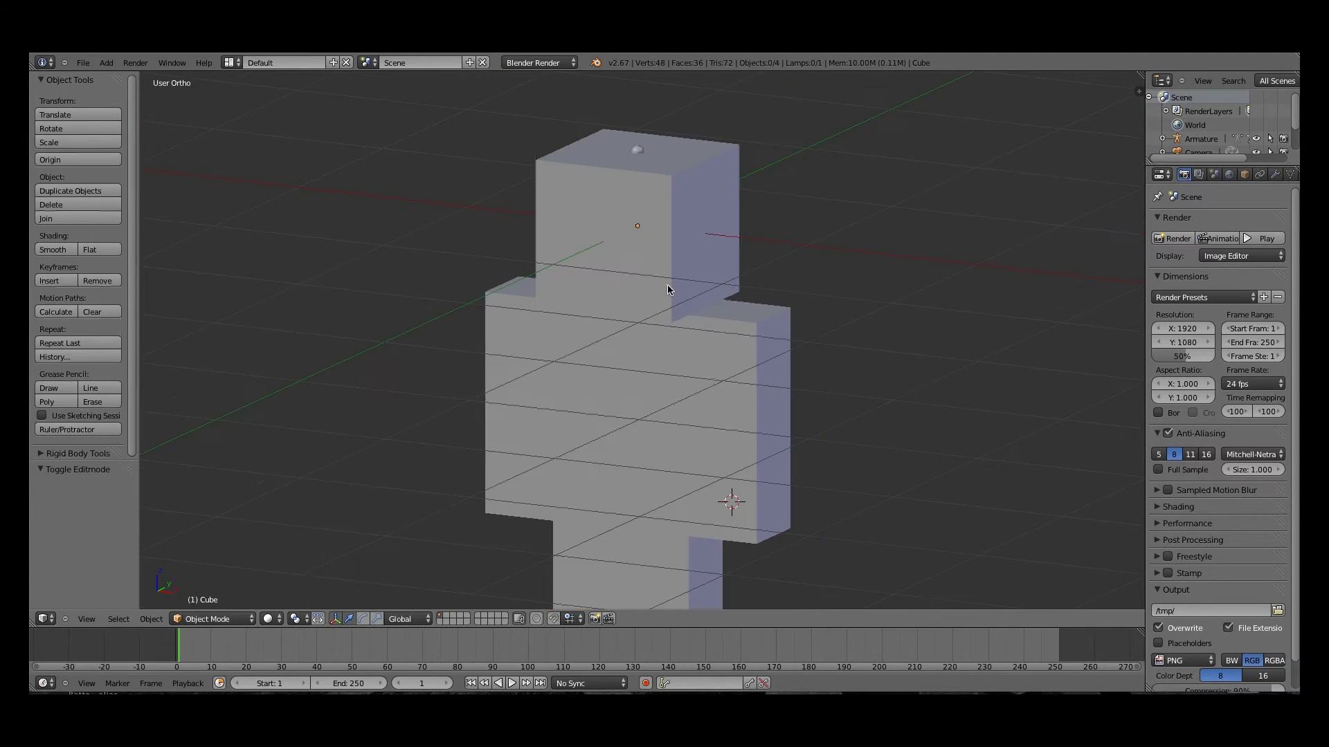
Try moving only the armature by about -0.183 in X, -0.042 in Y and 0.185 in Z in wireframe display
{"action": "key", "text": "z"}
{"action": "right_click", "coordinate": [652, 273]}
{"action": "key", "text": "z"}
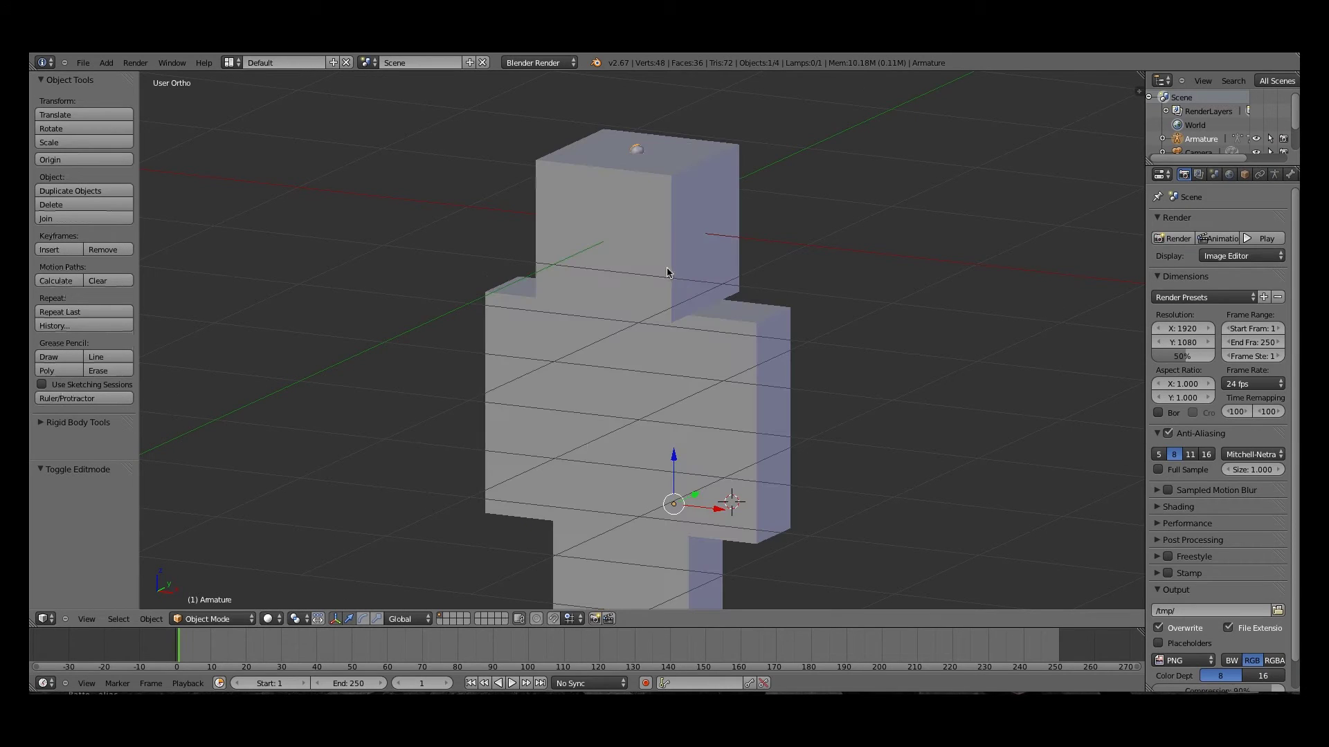
{"action": "right_click", "coordinate": [753, 381]}
{"action": "key", "text": "z"}
{"action": "right_click", "coordinate": [744, 368]}
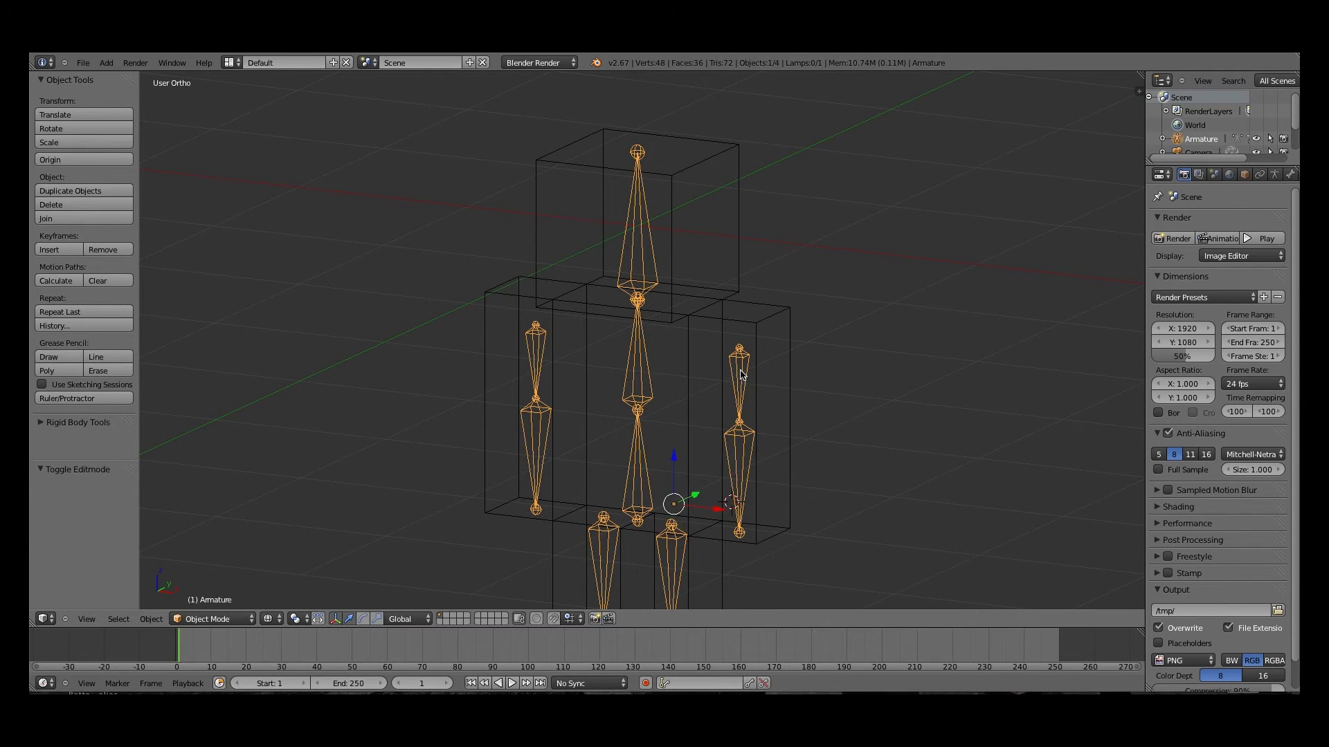
{"action": "key", "text": "g"}
{"action": "left_click", "coordinate": [706, 339]}
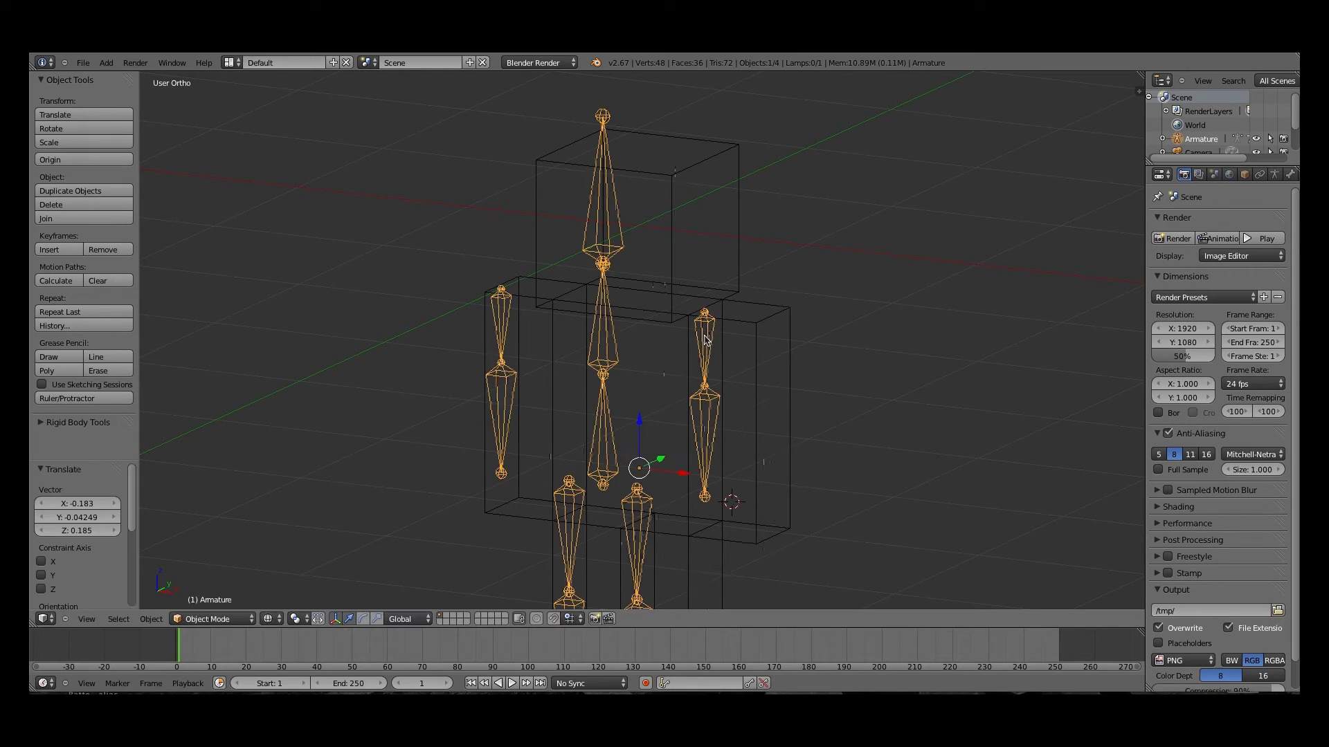
{"action": "right_click", "coordinate": [758, 314]}
{"action": "key", "text": "z"}
{"action": "key", "text": "a"}
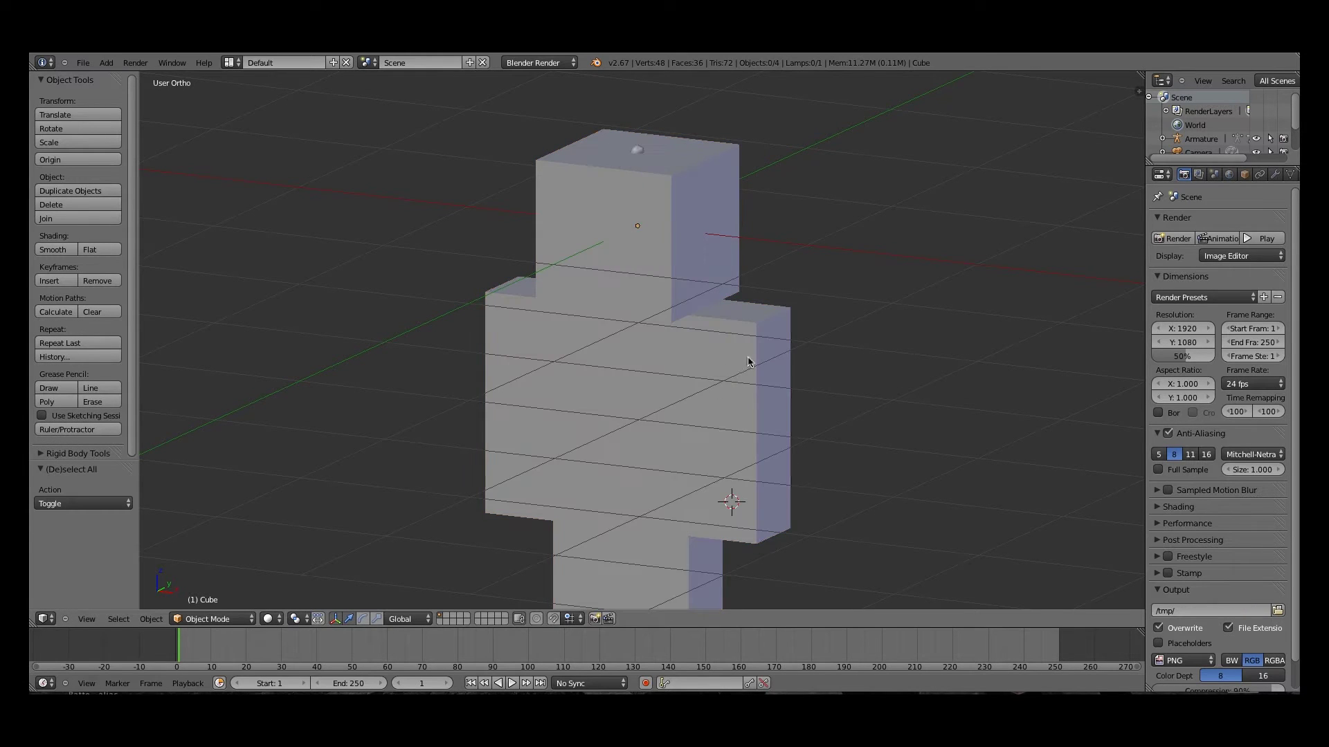
Display the character as wireframe in the front view and select the armature
{"action": "middle_click_drag", "start_coordinate": [737, 350], "coordinate": [754, 344]}
{"action": "right_click", "coordinate": [774, 330]}
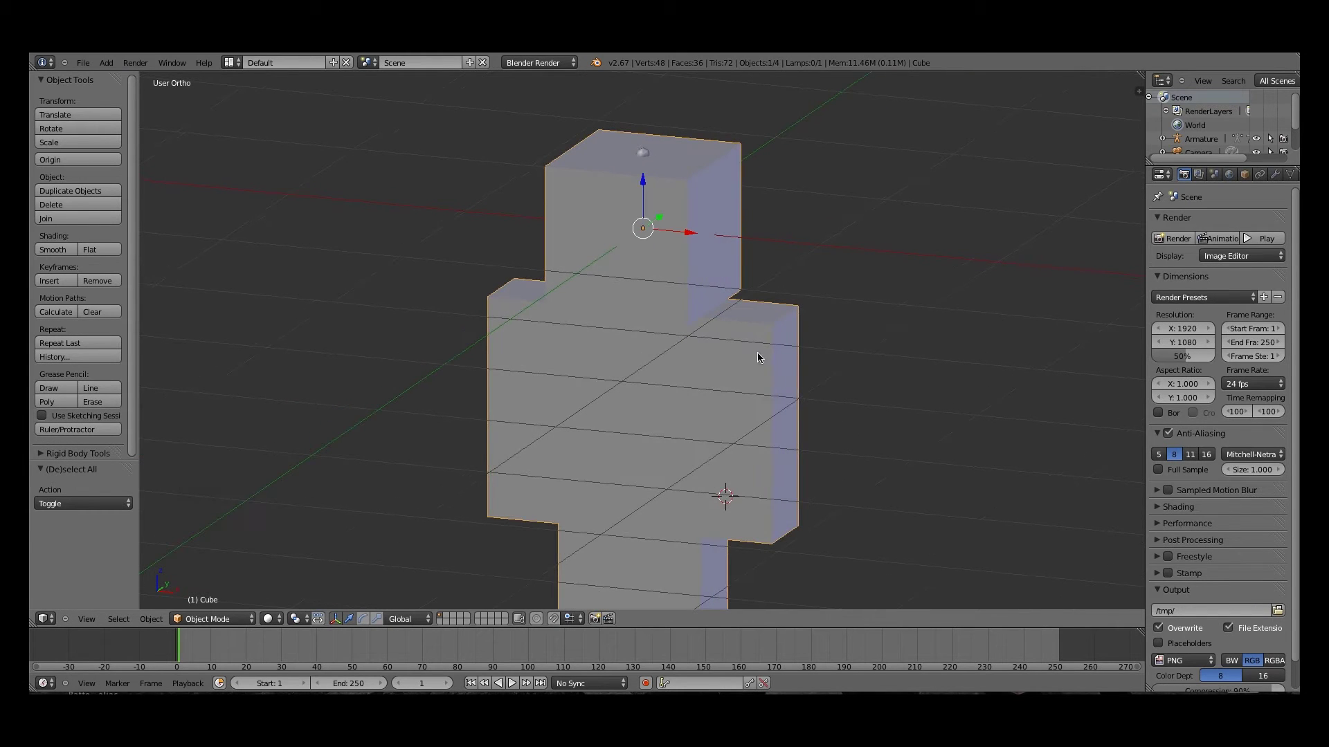
{"action": "key", "text": "a"}
{"action": "key", "text": "KP_1"}
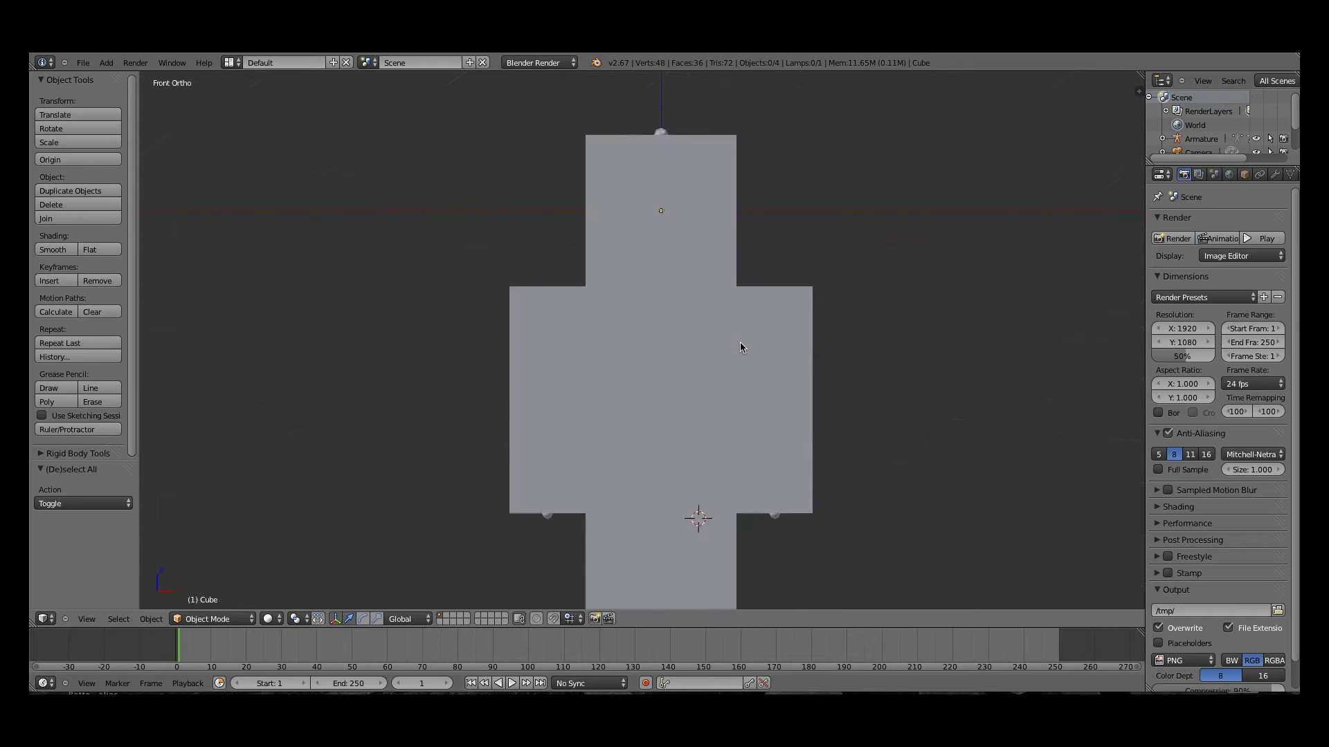
{"action": "key", "text": "z"}
{"action": "right_click", "coordinate": [777, 342]}
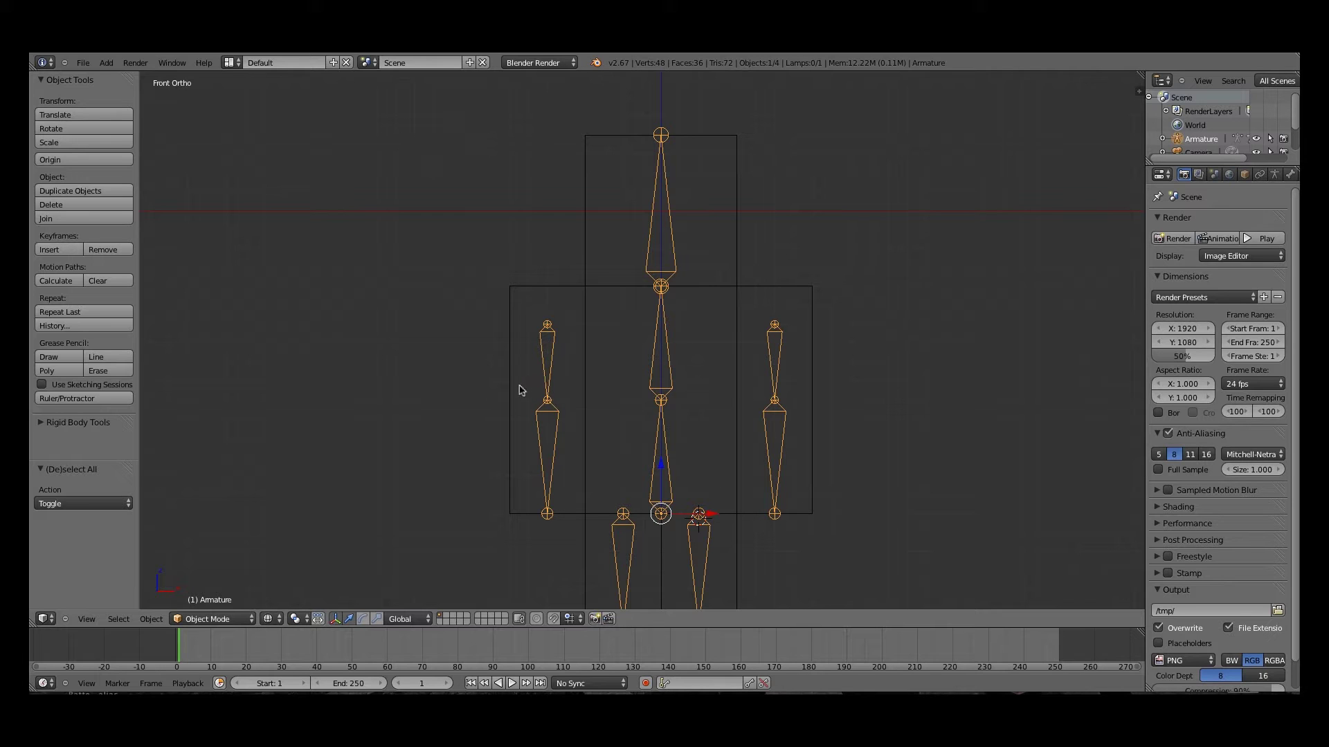
Parent the body mesh to the armature using Armature Deform With Automatic Weights
{"action": "middle_click_drag", "start_coordinate": [501, 399], "coordinate": [497, 372], "text": "shift"}
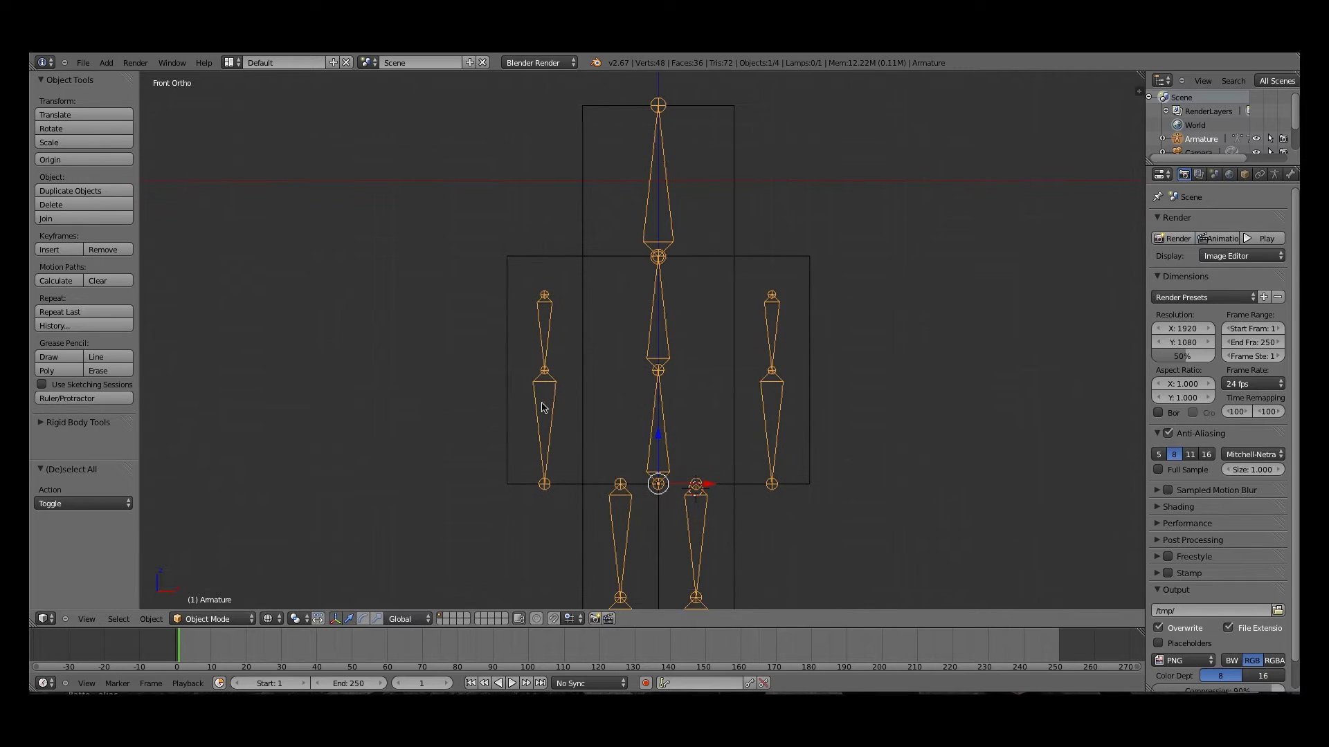
{"action": "scroll", "coordinate": [575, 404], "scroll_direction": "down", "scroll_amount": 3}
{"action": "scroll", "coordinate": [374, 544], "scroll_direction": "up", "scroll_amount": 2}
{"action": "scroll", "coordinate": [765, 371], "scroll_direction": "down", "scroll_amount": 1}
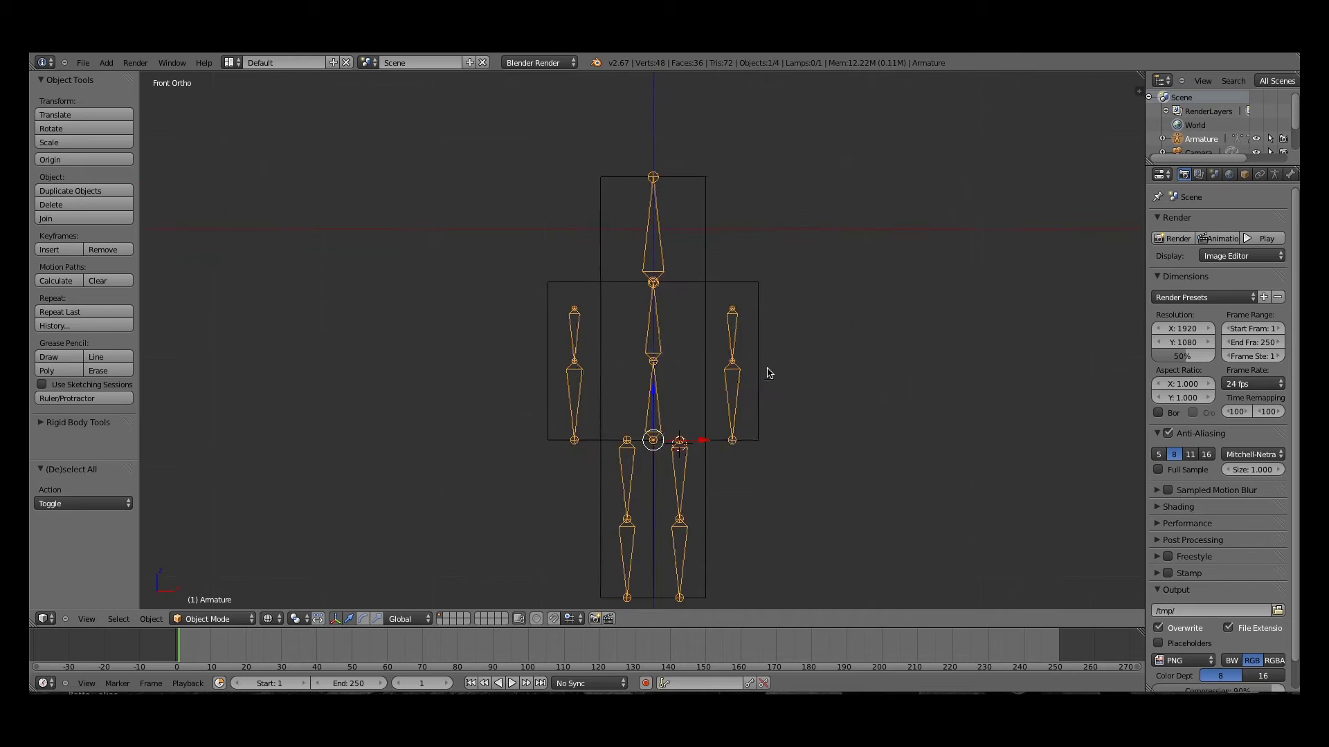
{"action": "scroll", "coordinate": [768, 373], "scroll_direction": "up", "scroll_amount": 1}
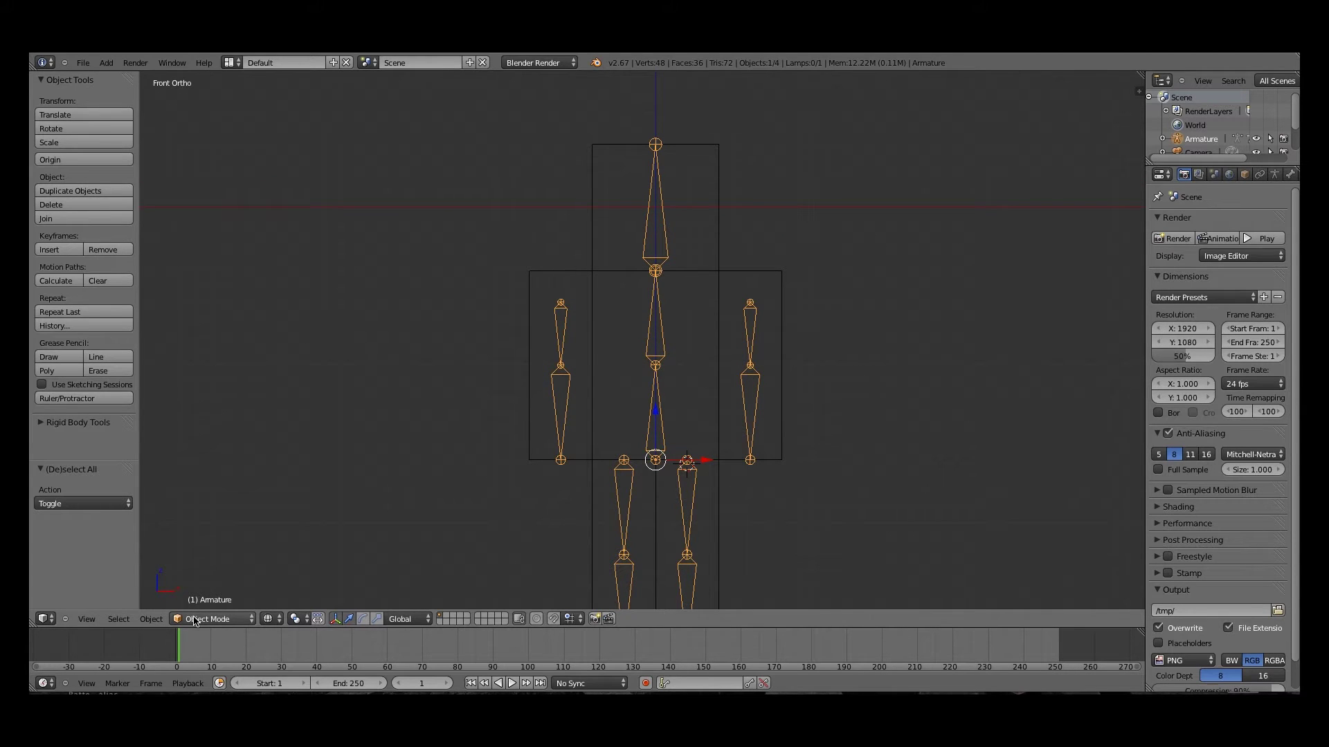
{"action": "right_click", "coordinate": [776, 289]}
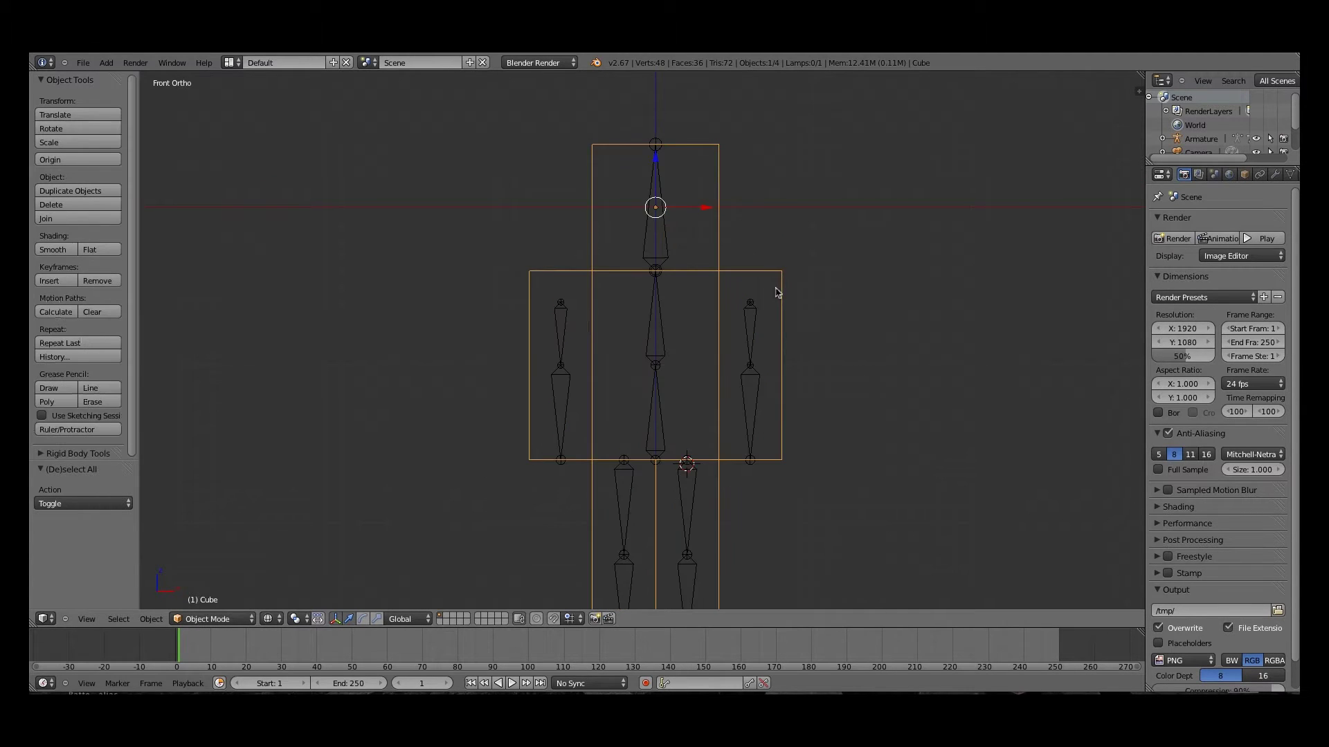
{"action": "right_click", "coordinate": [754, 318], "text": "shift"}
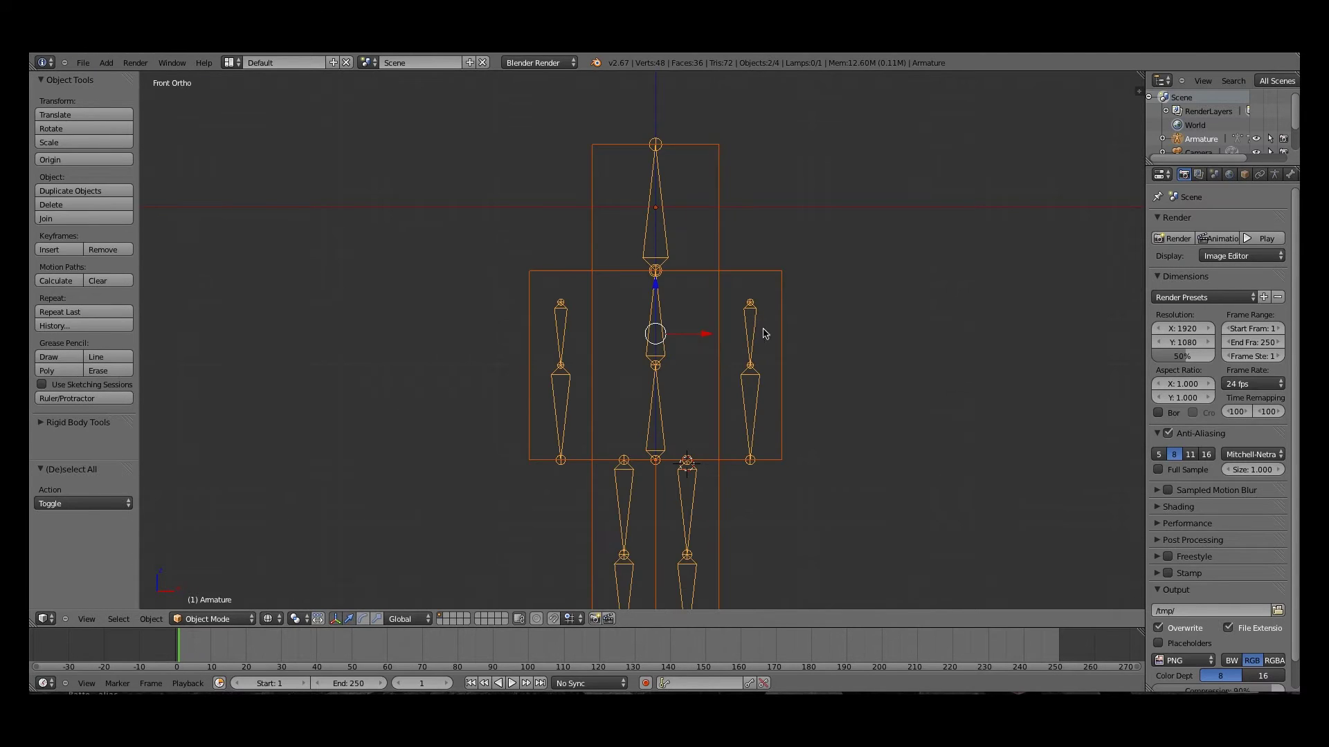
{"action": "key", "text": "ctrl+p"}
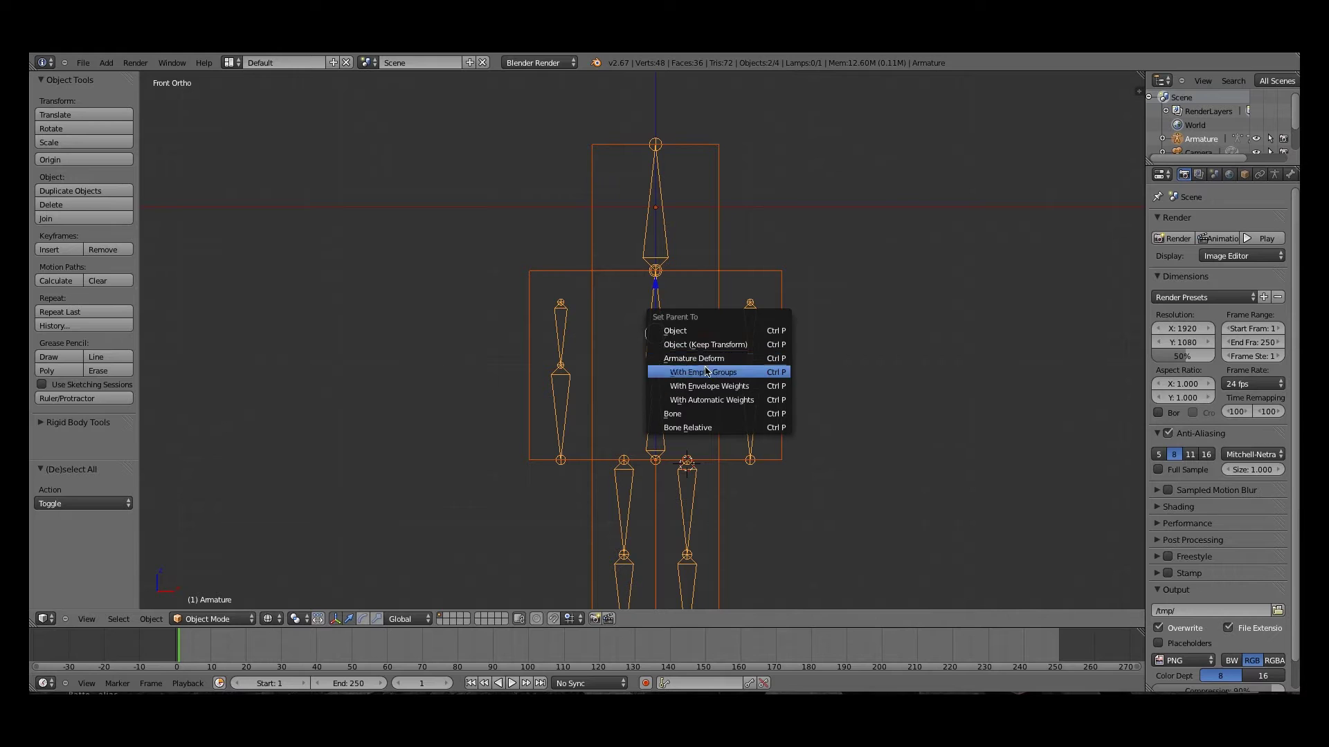
{"action": "left_click", "coordinate": [729, 400]}
Select the armature alone and switch it from Object Mode to Pose Mode
{"action": "right_click", "coordinate": [743, 330]}
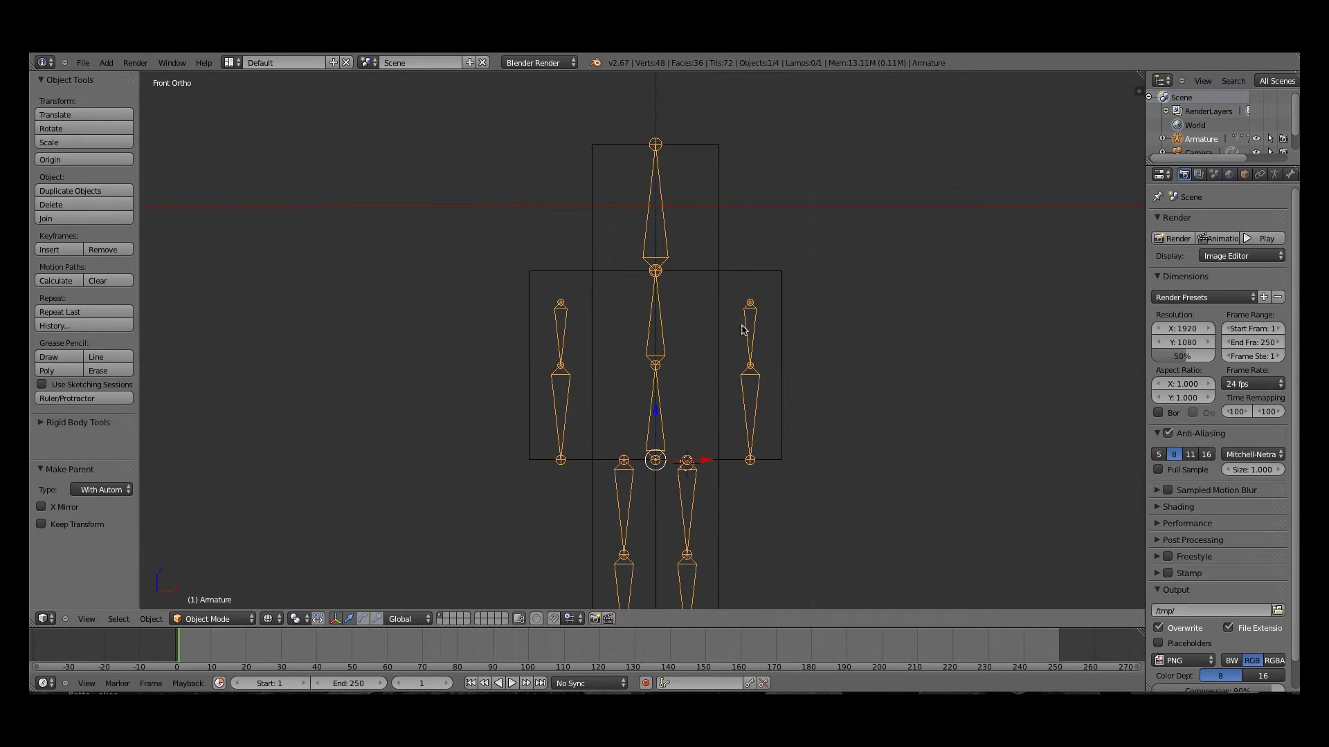
{"action": "left_click", "coordinate": [220, 619]}
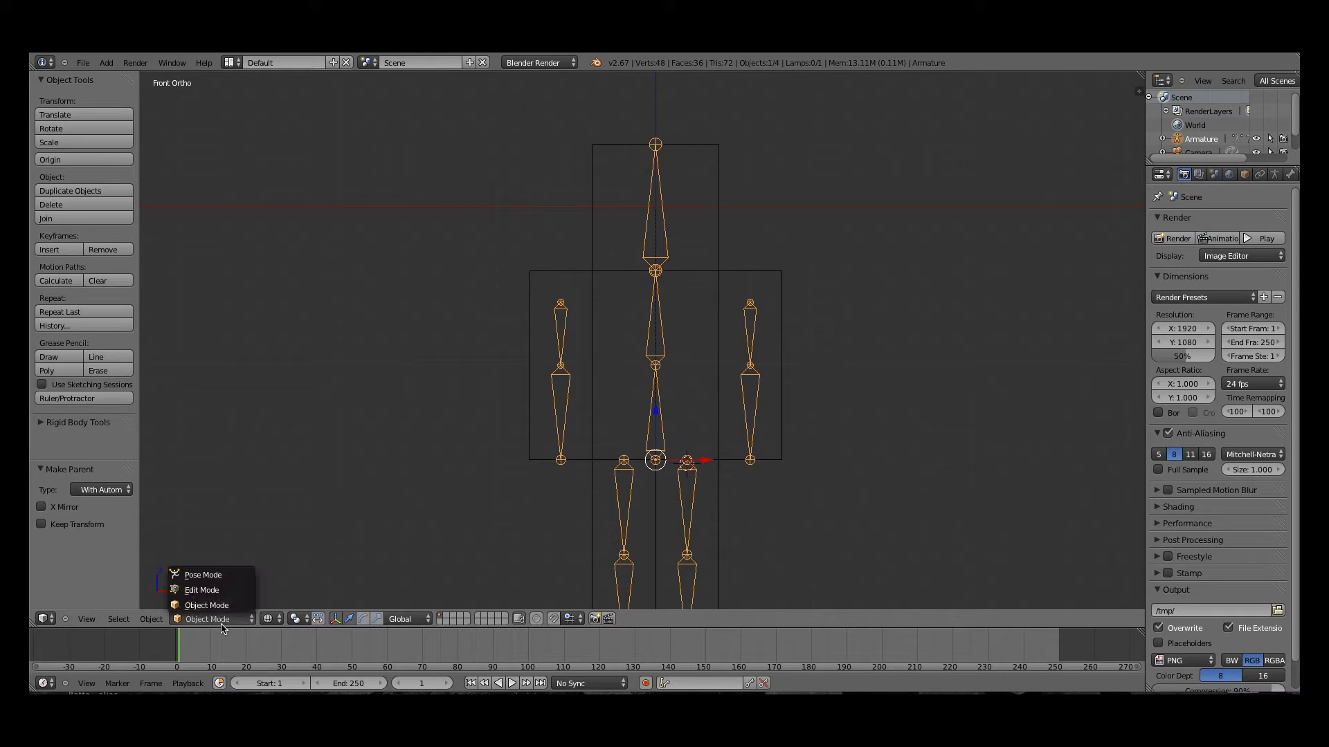
{"action": "left_click", "coordinate": [207, 605]}
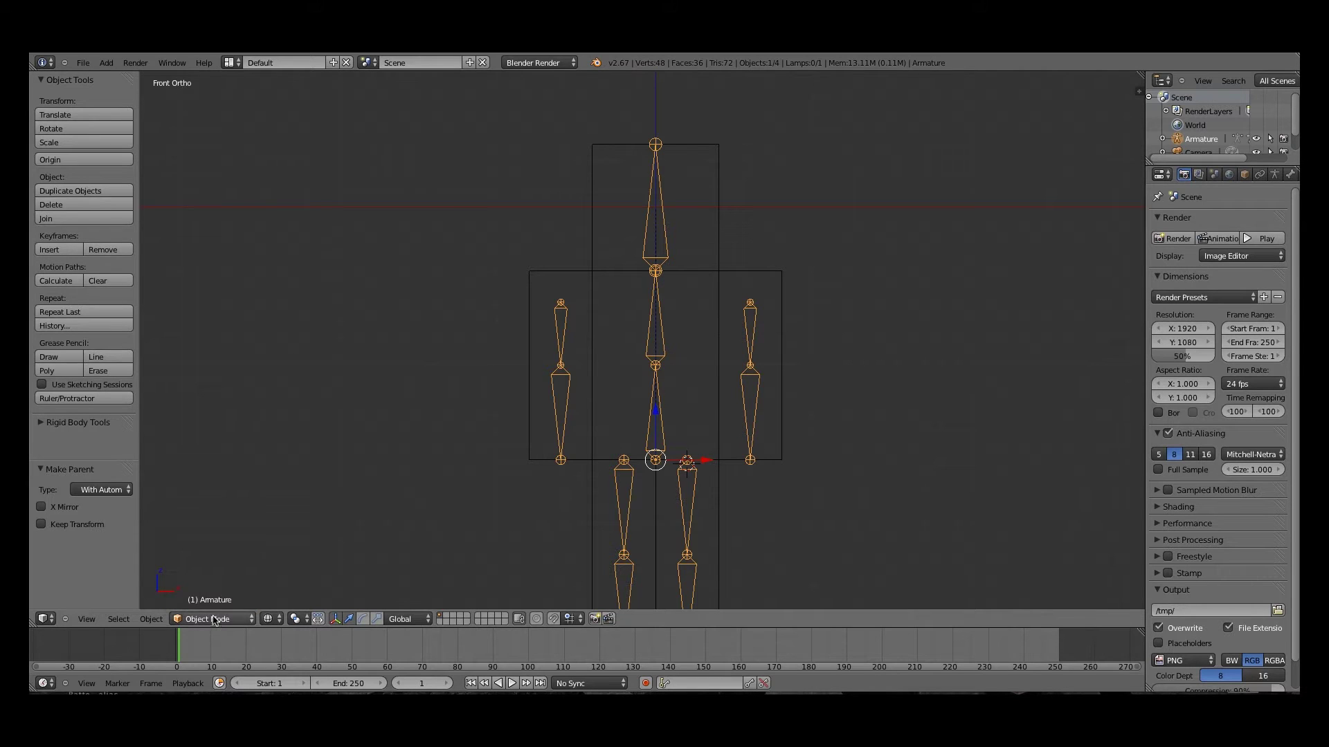
{"action": "left_click", "coordinate": [211, 618]}
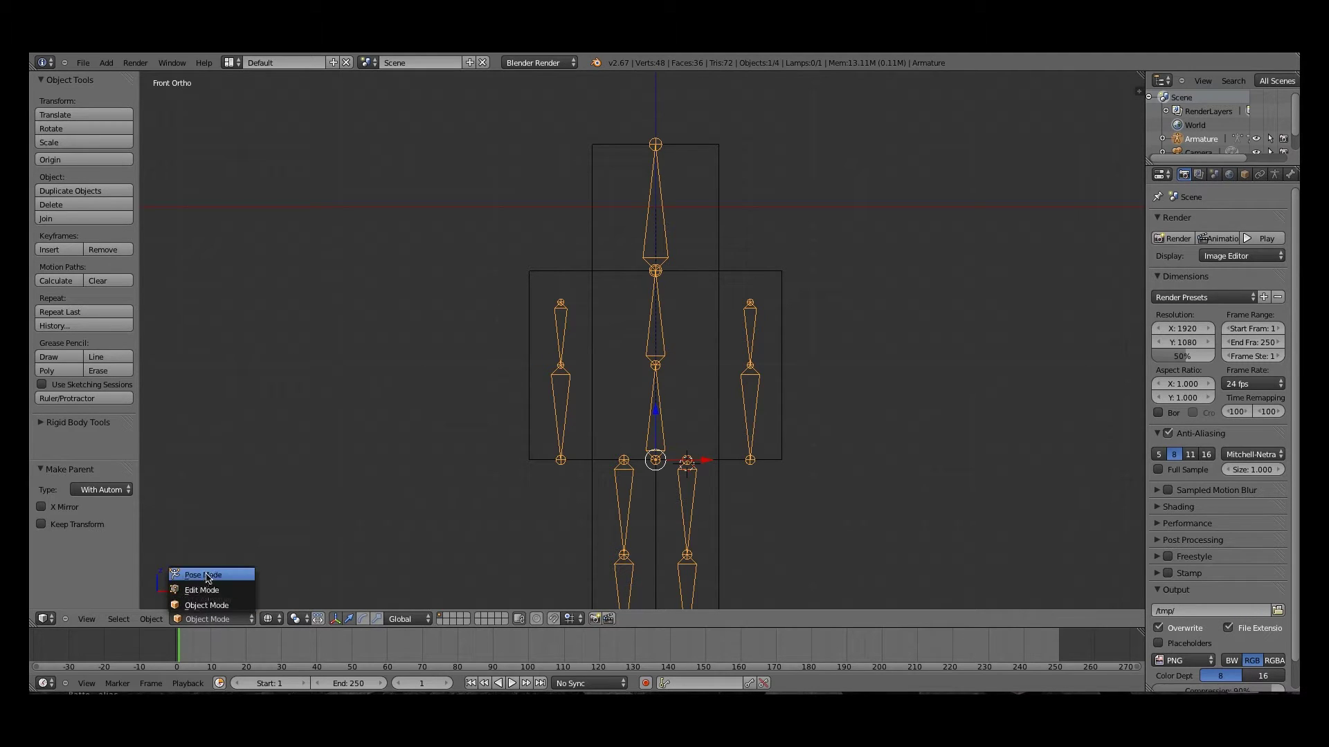
{"action": "left_click", "coordinate": [208, 575]}
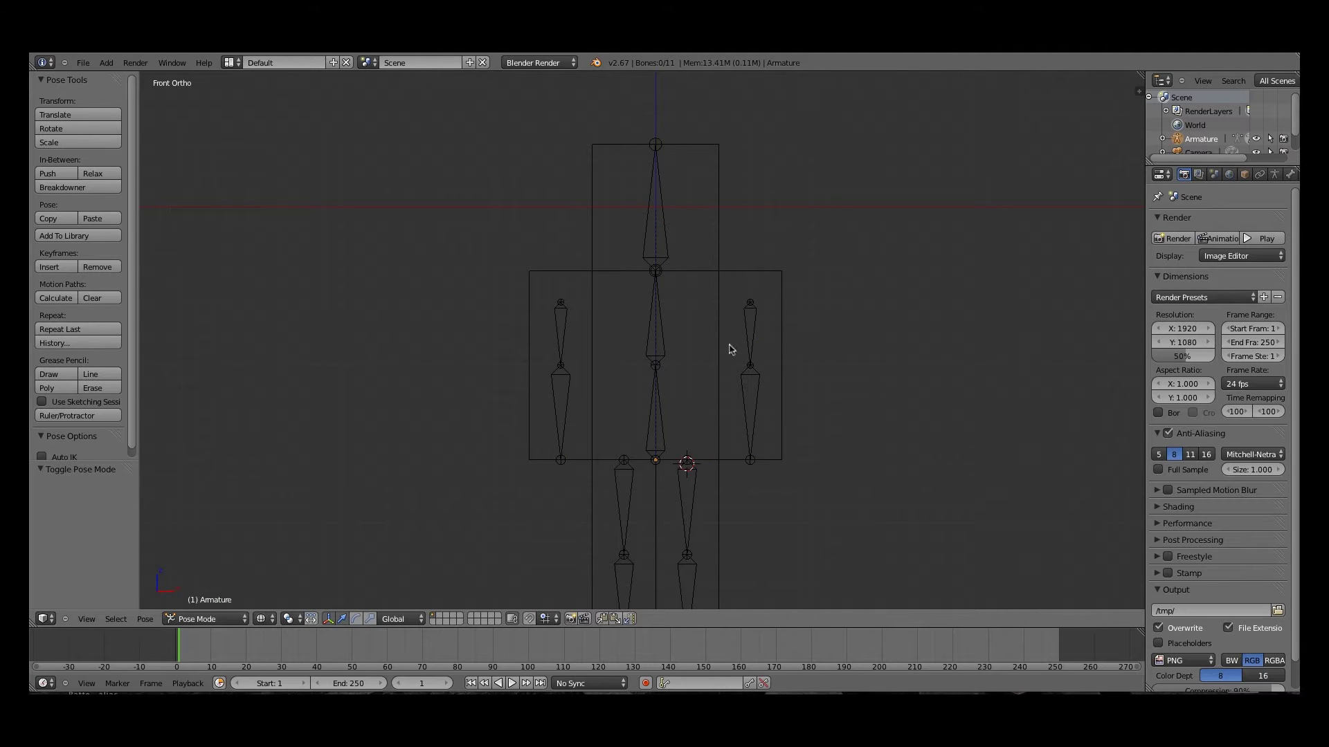
Test the positive-X arm by rotating its upper bone about -81° and bending its lower bone, and undo both rotations
{"action": "right_click", "coordinate": [753, 341]}
{"action": "key", "text": "r"}
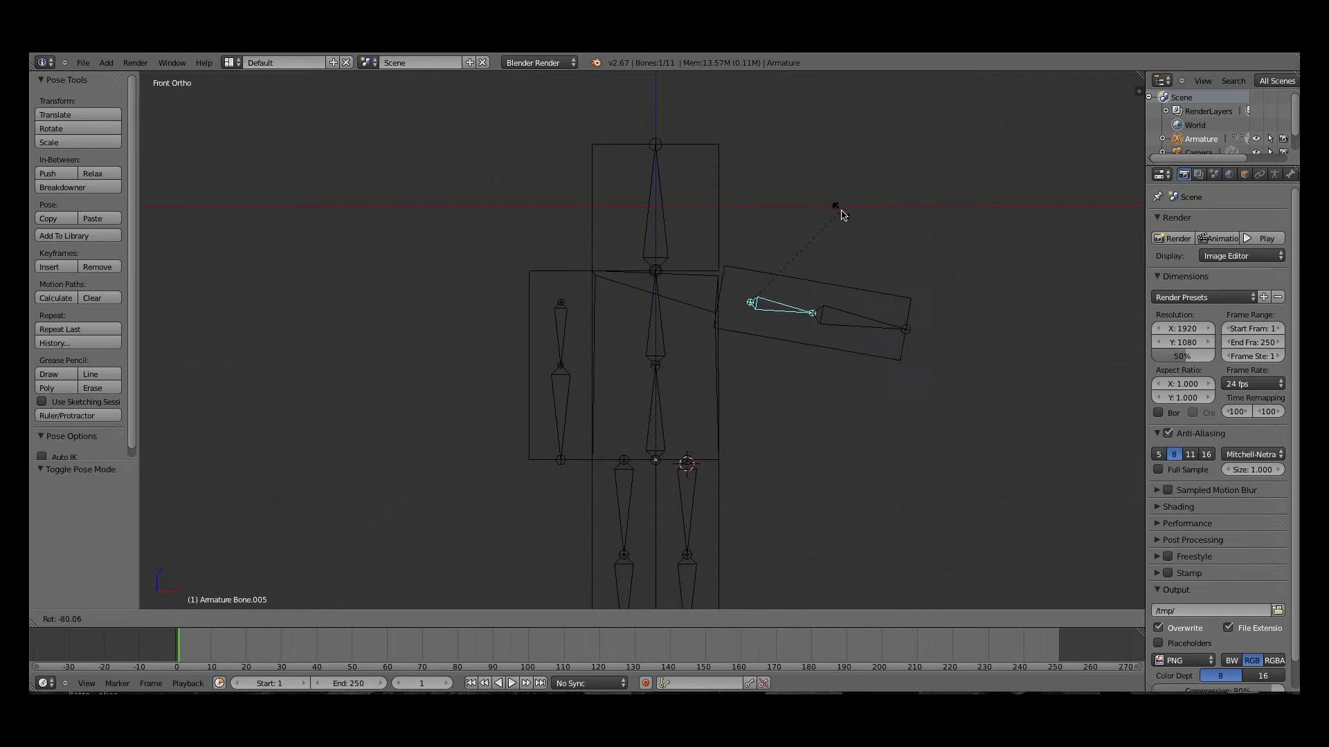
{"action": "left_click", "coordinate": [839, 210]}
{"action": "right_click", "coordinate": [861, 319]}
{"action": "key", "text": "r"}
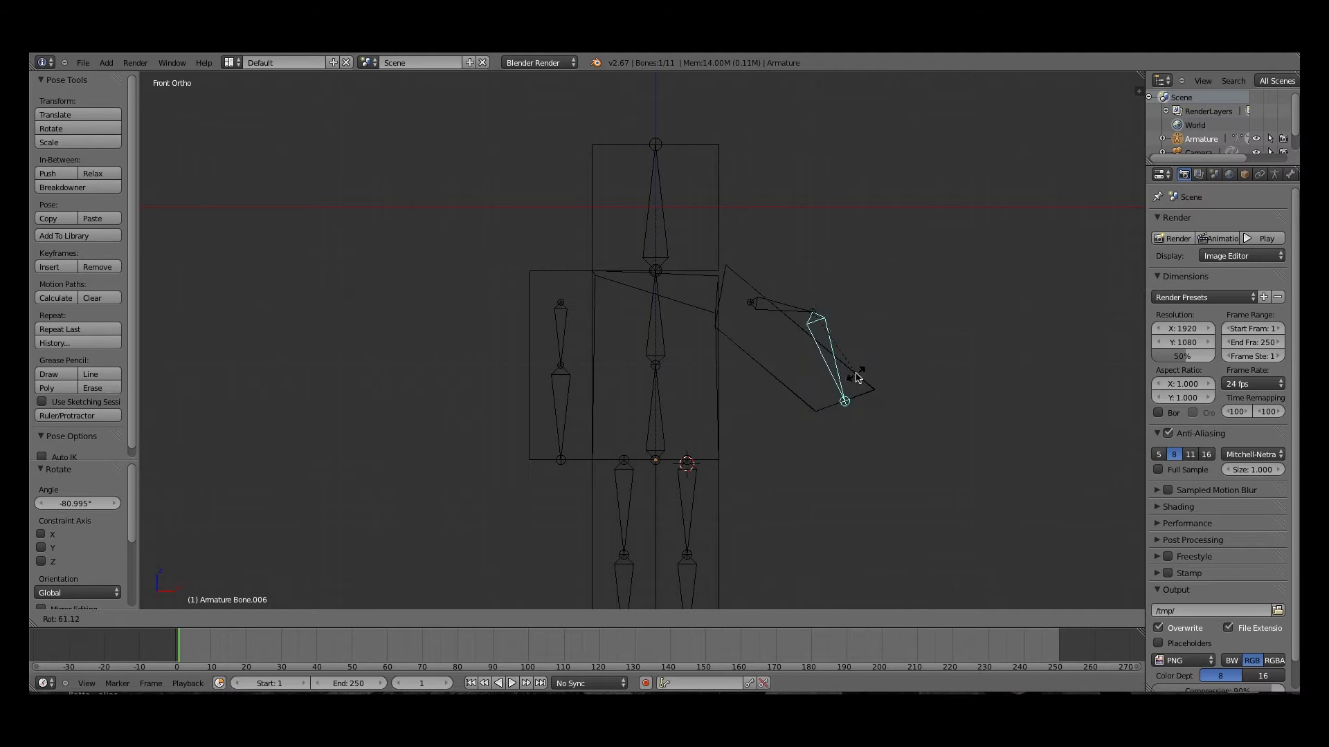
{"action": "left_click", "coordinate": [866, 352]}
{"action": "key", "text": "ctrl+z"}
{"action": "key", "text": "ctrl+z"}
{"action": "key", "text": "ctrl+z"}
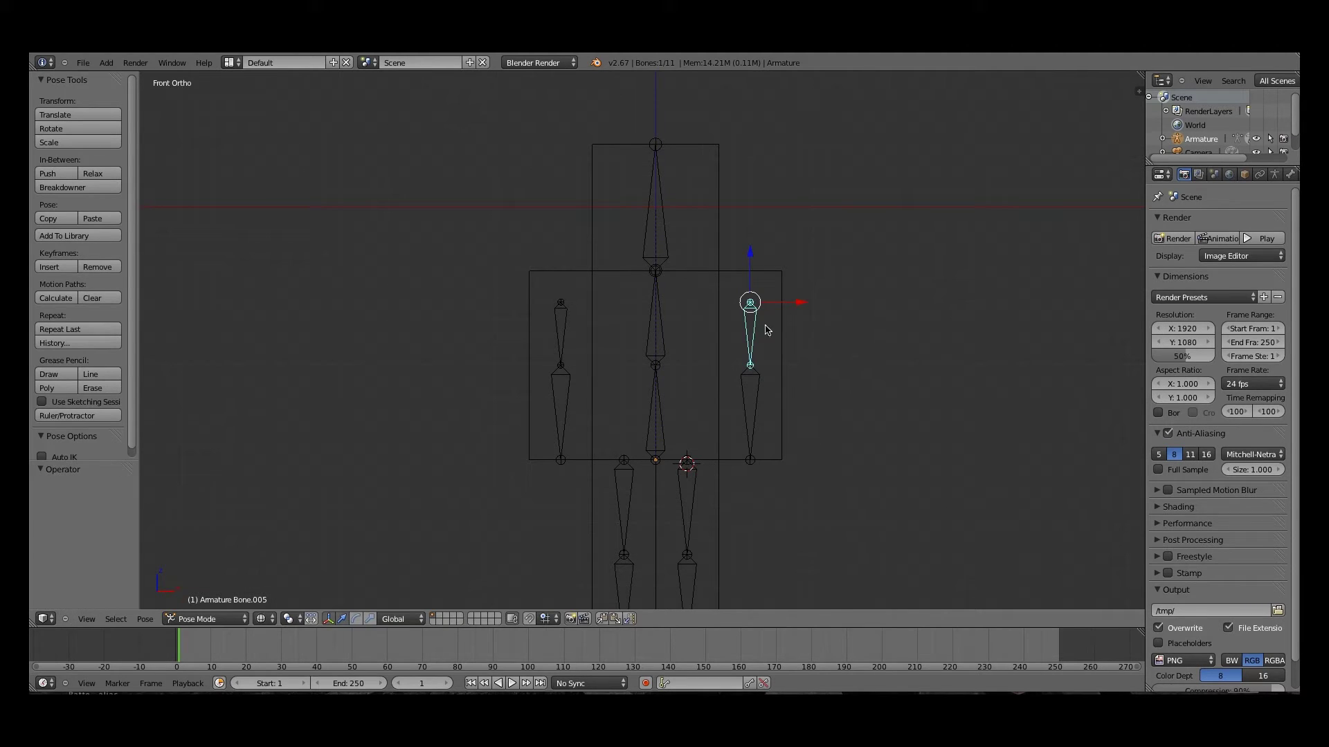
Select the upper bone of the negative-X arm with the armature in Pose Mode
{"action": "right_click", "coordinate": [665, 216]}
{"action": "key", "text": "a"}
{"action": "right_click", "coordinate": [790, 302]}
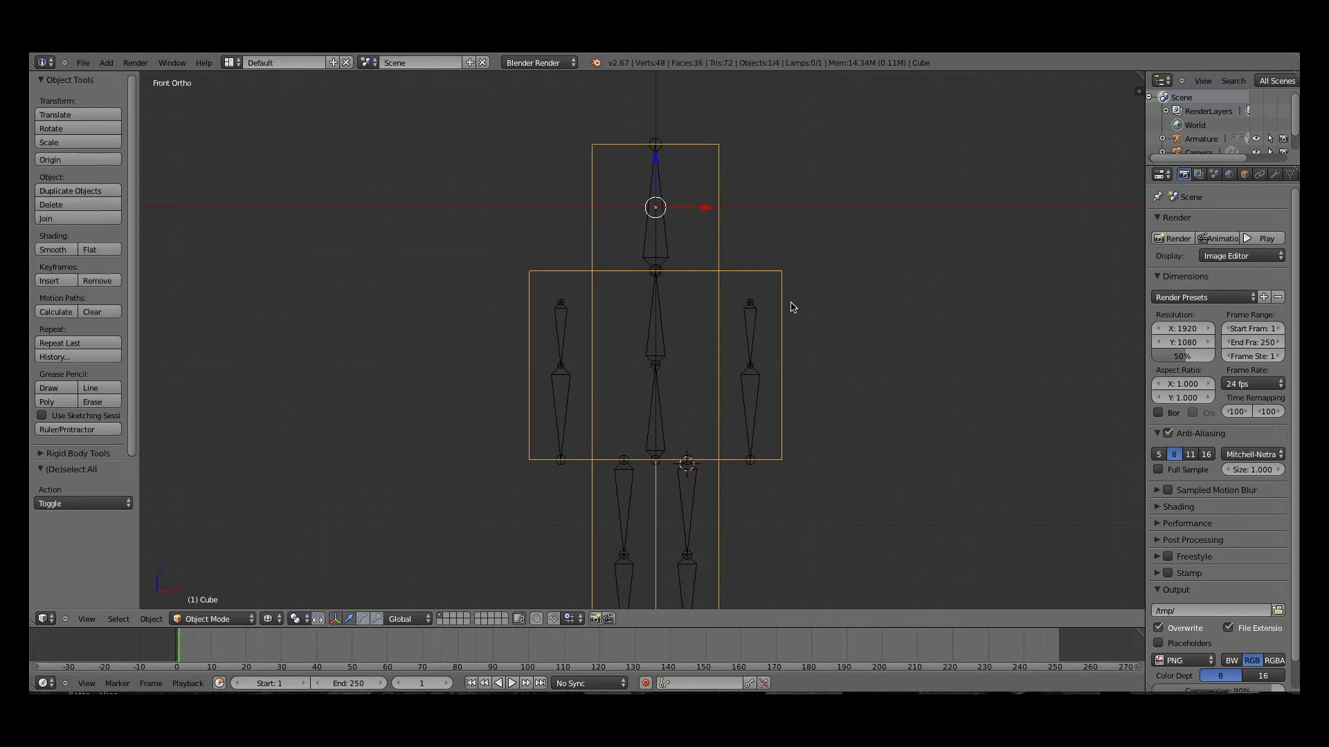
{"action": "scroll", "coordinate": [813, 312], "scroll_direction": "up", "scroll_amount": 3}
{"action": "middle_click_drag", "start_coordinate": [813, 312], "coordinate": [799, 249], "text": "shift"}
{"action": "middle_click_drag", "start_coordinate": [645, 313], "coordinate": [665, 427], "text": "shift"}
{"action": "scroll", "coordinate": [661, 406], "scroll_direction": "down", "scroll_amount": 2}
{"action": "right_click", "coordinate": [562, 378]}
{"action": "key", "text": "ctrl+Tab"}
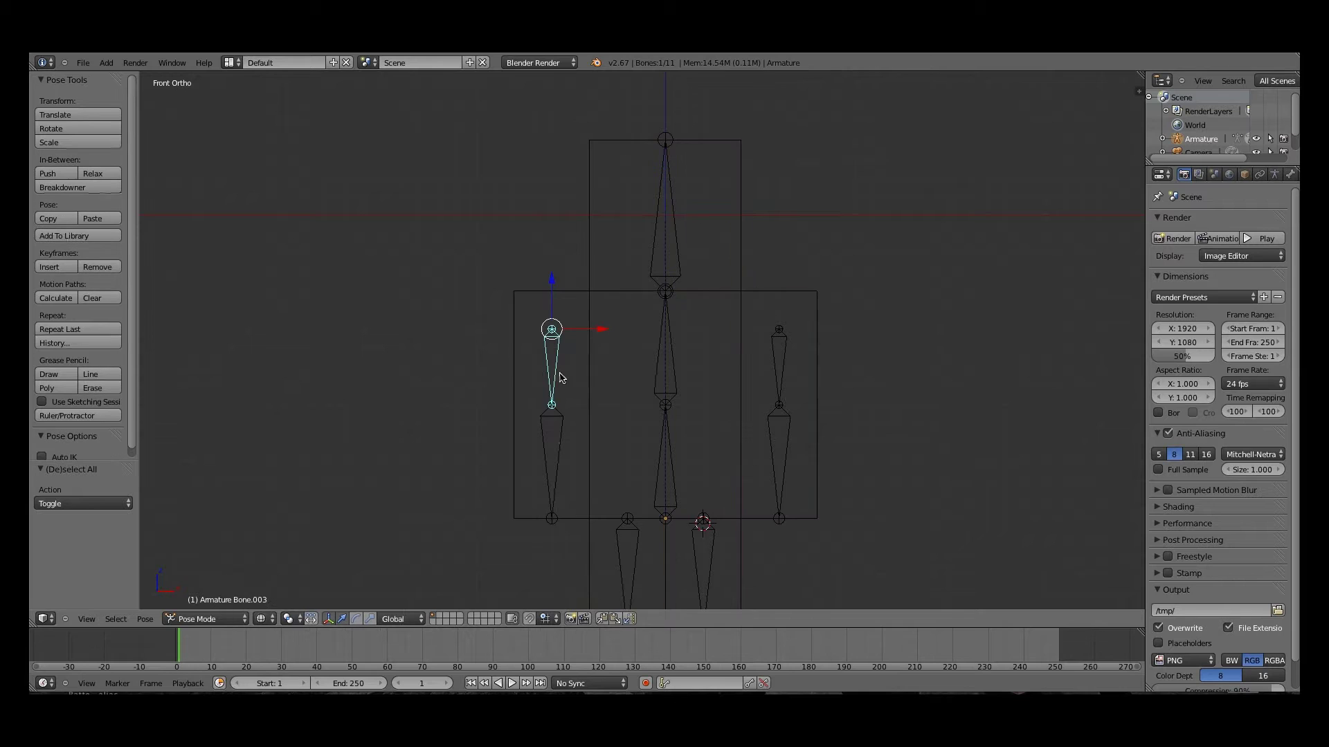
Return to solid display, select the head bone and enable X-Ray display for the armature
{"action": "key", "text": "z"}
{"action": "scroll", "coordinate": [900, 387], "scroll_direction": "down", "scroll_amount": 1}
{"action": "middle_click_drag", "start_coordinate": [696, 384], "coordinate": [658, 408]}
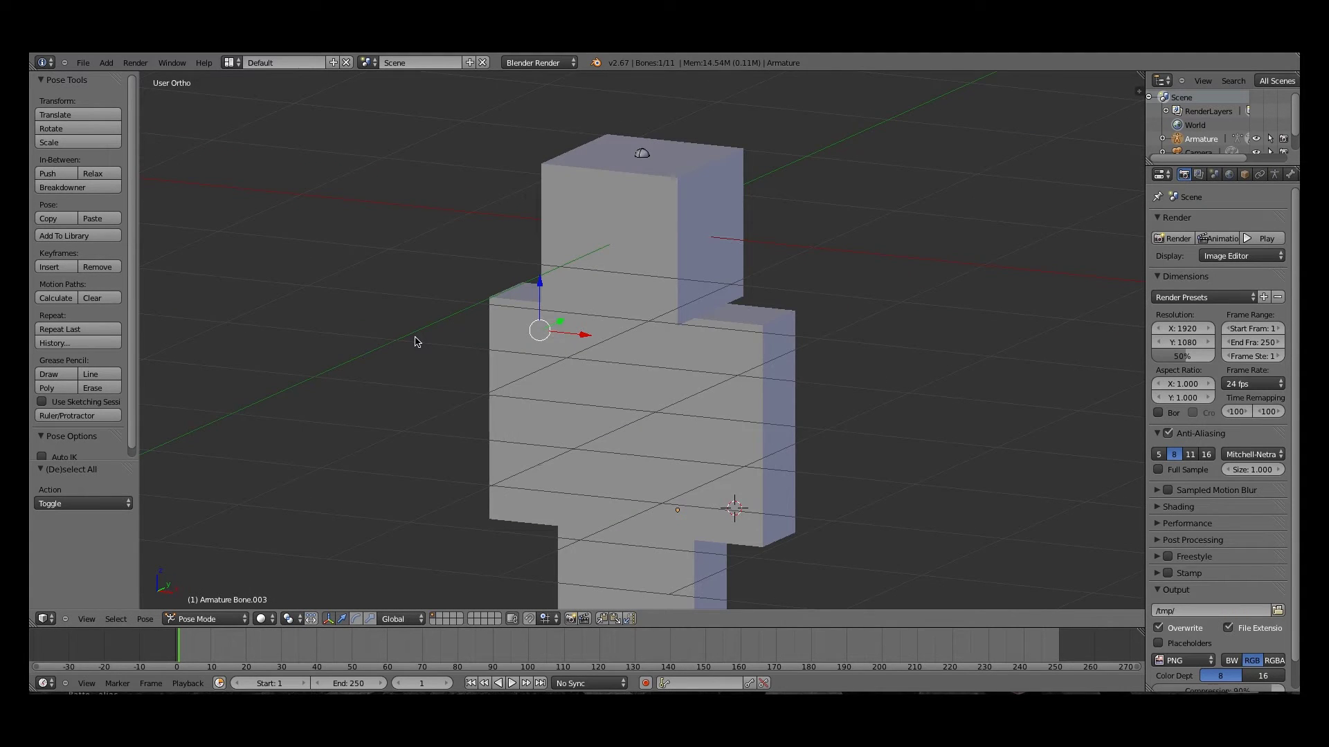
{"action": "right_click", "coordinate": [639, 153]}
{"action": "left_click", "coordinate": [1274, 174]}
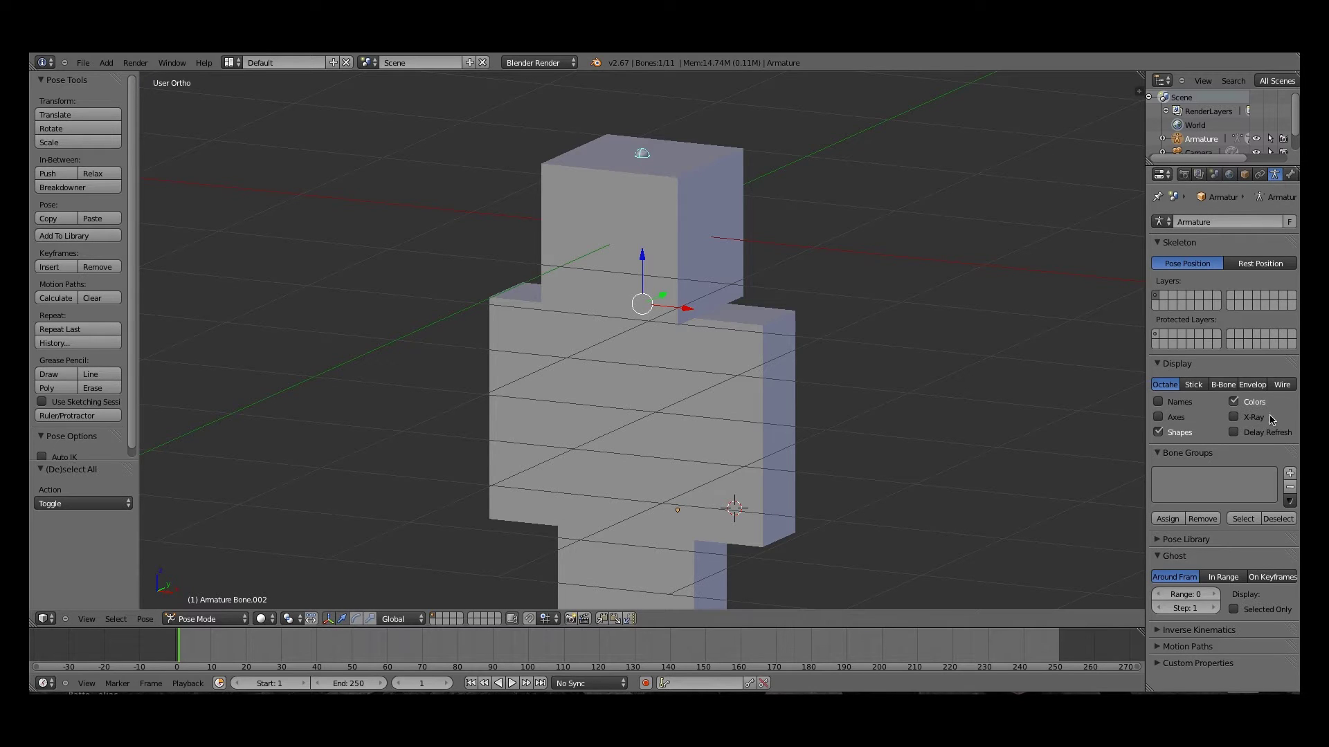
{"action": "left_click", "coordinate": [1236, 418]}
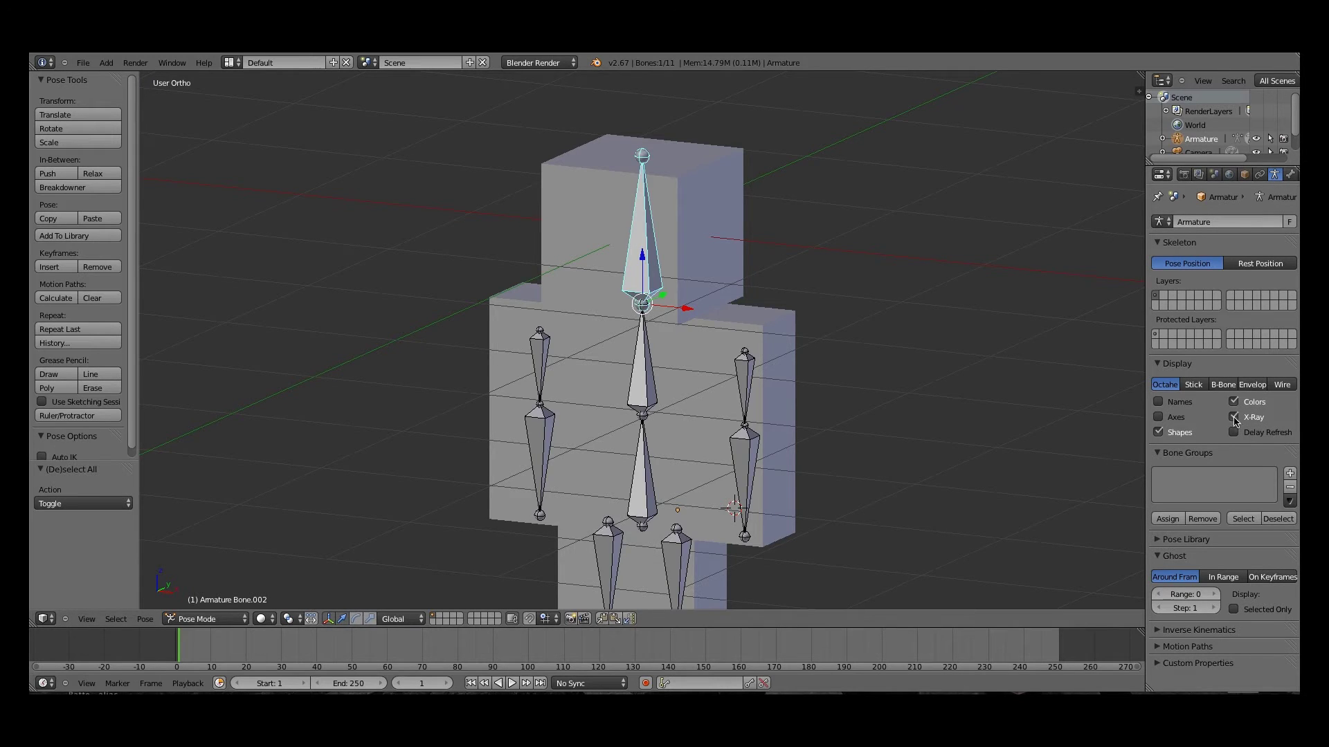
Move the upper bone of the negative-X arm by about -0.313 in X, -0.028 in Y and 0.123 in Z
{"action": "scroll", "coordinate": [699, 367], "scroll_direction": "up", "scroll_amount": 3}
{"action": "middle_click_drag", "start_coordinate": [699, 367], "coordinate": [753, 361]}
{"action": "scroll", "coordinate": [753, 361], "scroll_direction": "down", "scroll_amount": 2}
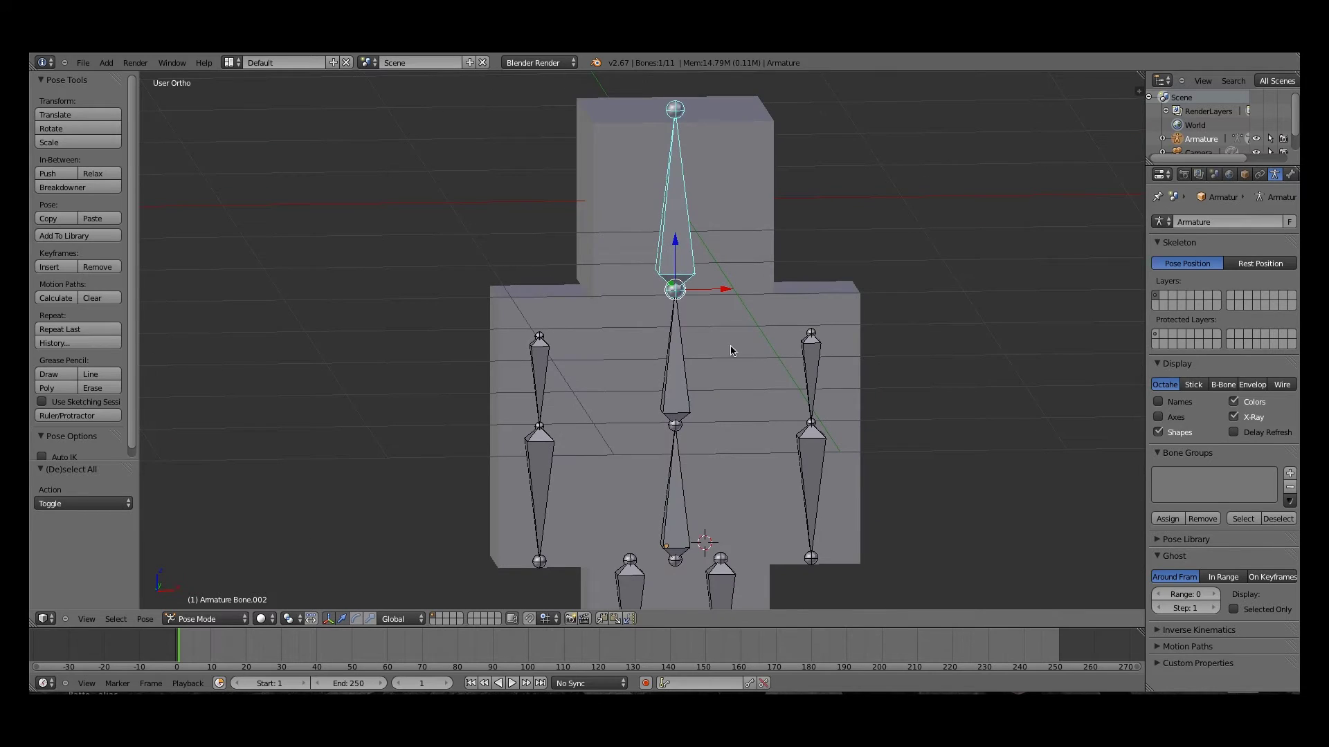
{"action": "scroll", "coordinate": [663, 355], "scroll_direction": "down", "scroll_amount": 1}
{"action": "middle_click_drag", "start_coordinate": [642, 347], "coordinate": [606, 352]}
{"action": "right_click_drag", "start_coordinate": [544, 371], "coordinate": [486, 345]}
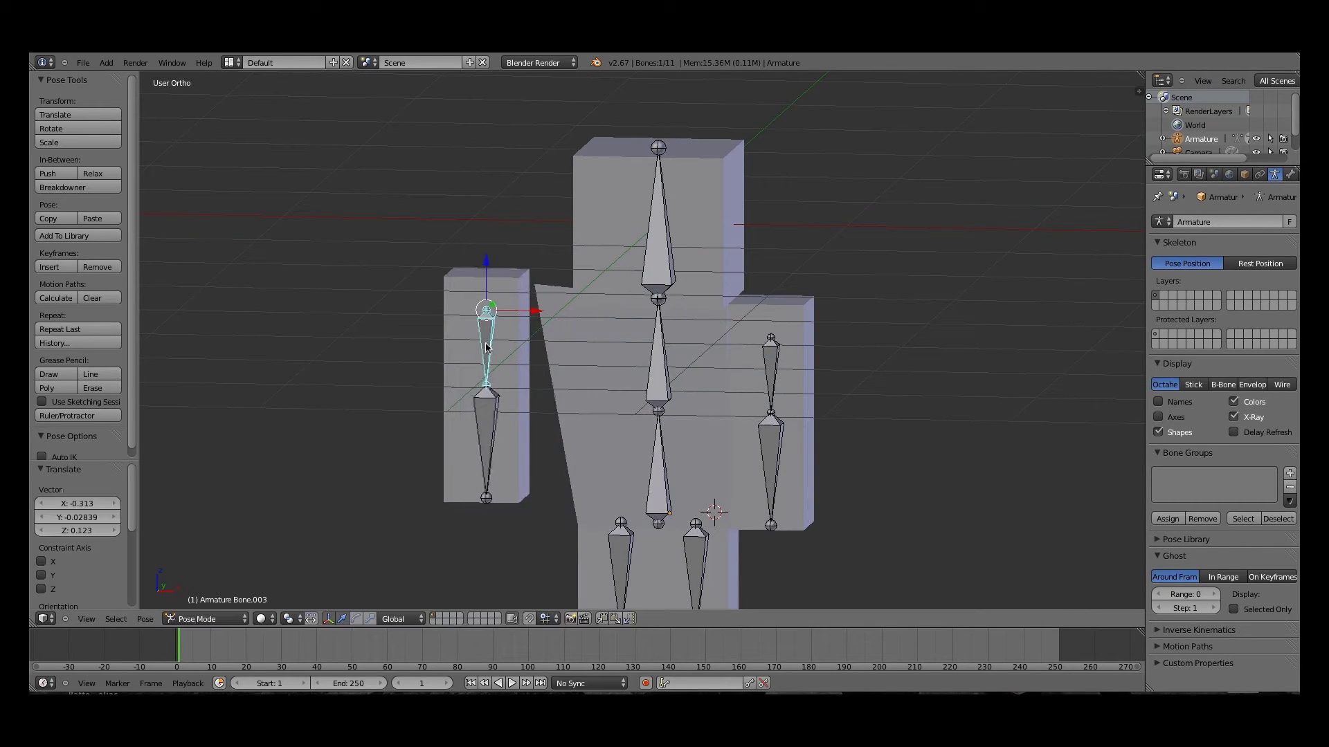
Try rotating the negative-X arm's upper bone and clear the bone's location
{"action": "key", "text": "r"}
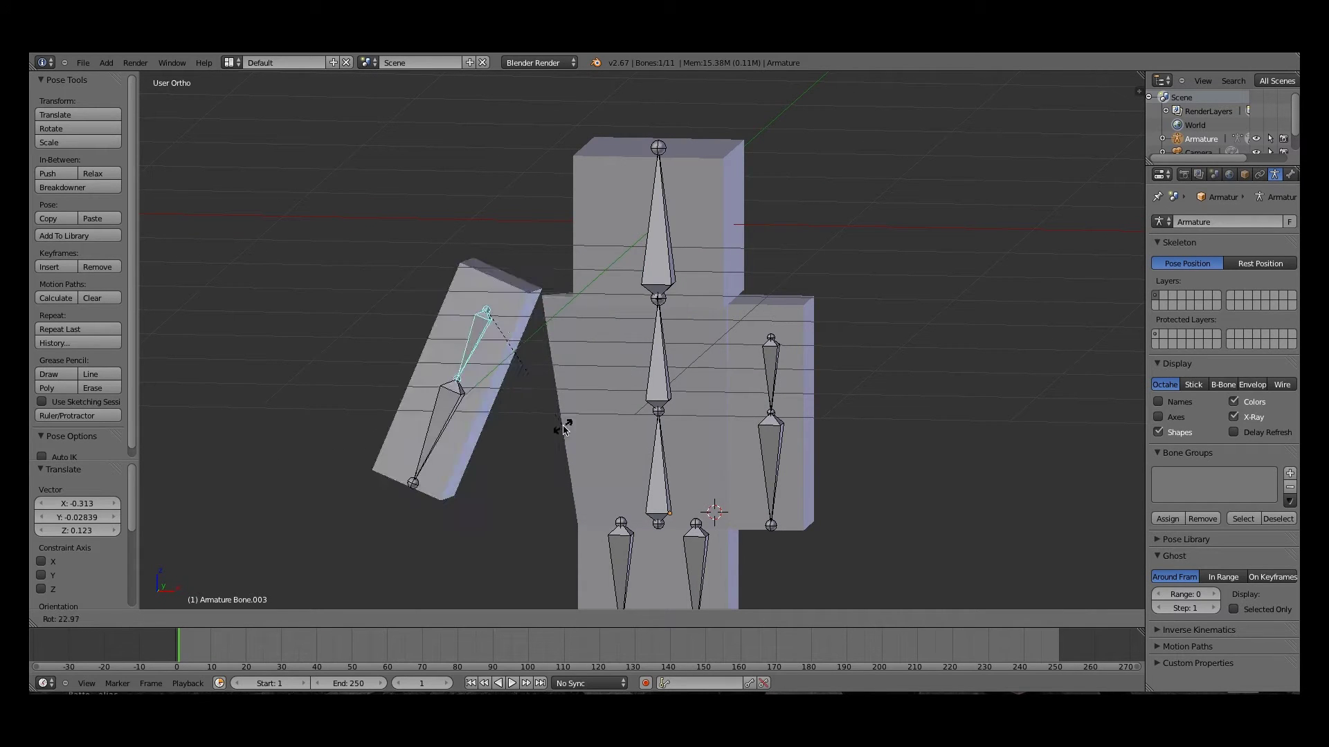
{"action": "right_click", "coordinate": [562, 424]}
{"action": "key", "text": "alt+g"}
Select the character mesh and switch it to Weight Paint mode in front view
{"action": "right_click", "coordinate": [810, 341]}
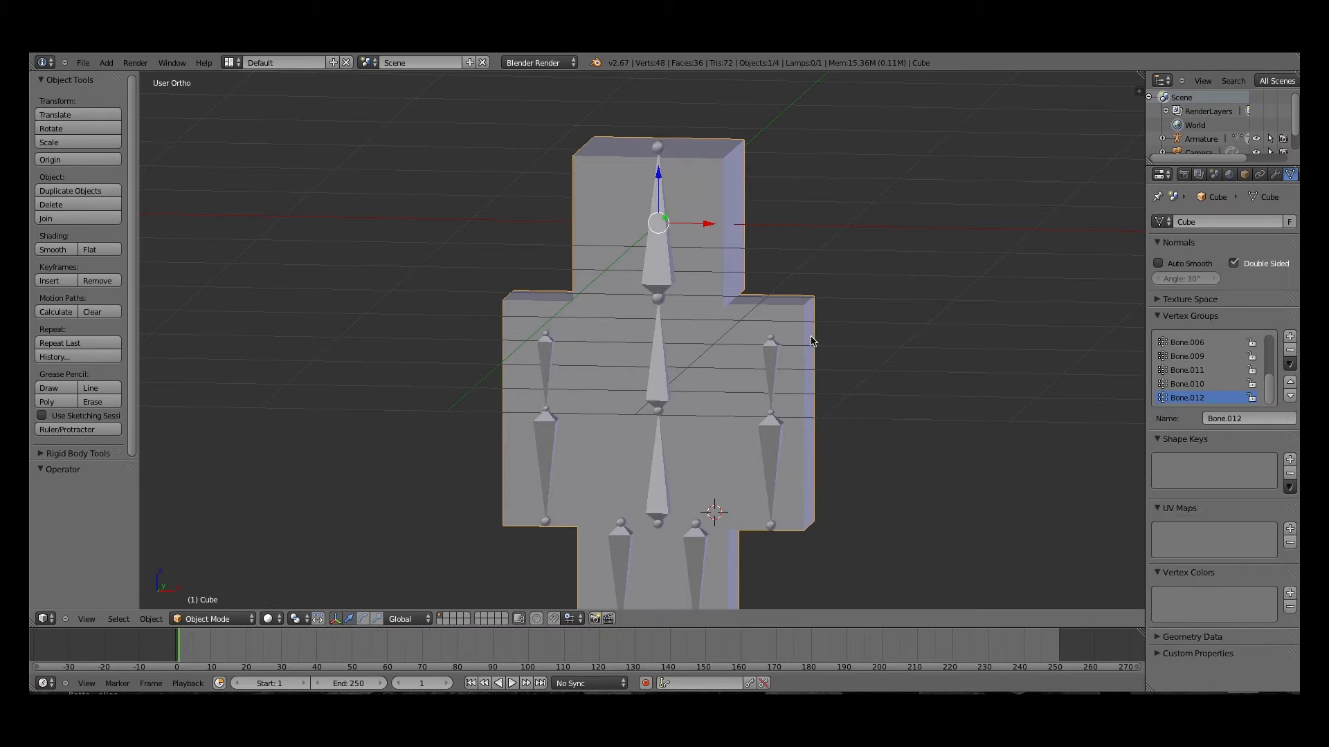
{"action": "left_click", "coordinate": [208, 619]}
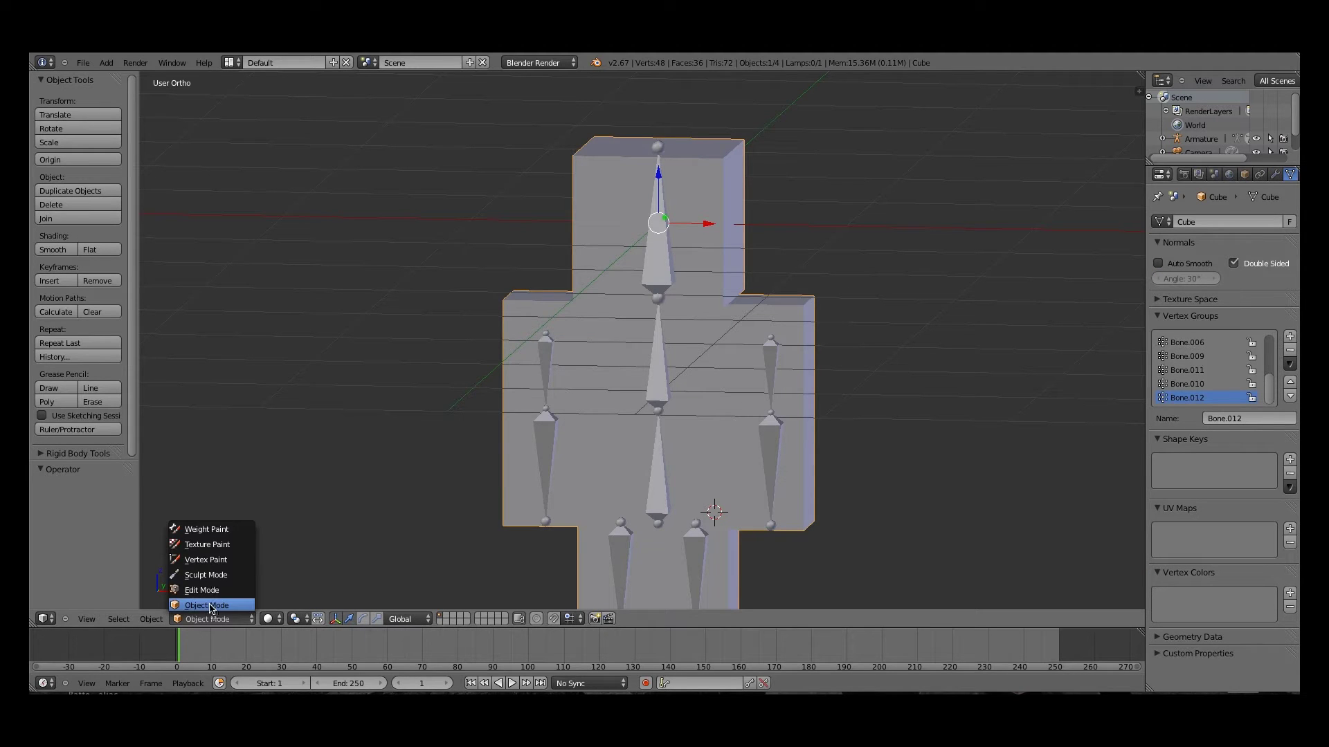
{"action": "left_click", "coordinate": [204, 530]}
{"action": "key", "text": "KP_1"}
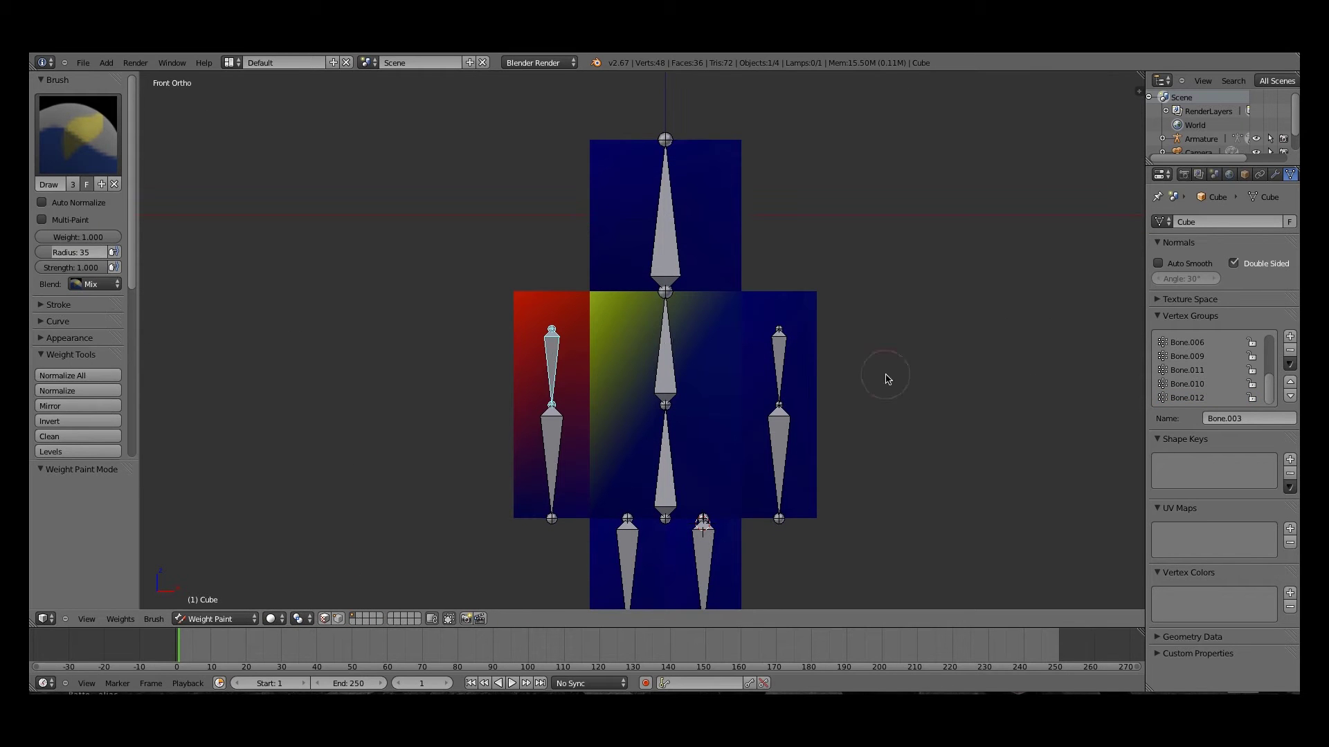
Examine the weight colours of the negative-X arm's upper bone on the arm and torso from the front
{"action": "scroll", "coordinate": [860, 318], "scroll_direction": "up", "scroll_amount": 2}
{"action": "mouse_move", "coordinate": [852, 312]}
{"action": "middle_mouse_down", "text": "shift"}
{"action": "mouse_move", "coordinate": [774, 296]}
{"action": "mouse_move", "coordinate": [862, 299]}
{"action": "middle_mouse_up", "text": "shift"}
{"action": "scroll", "coordinate": [773, 296], "scroll_direction": "down", "scroll_amount": 1}
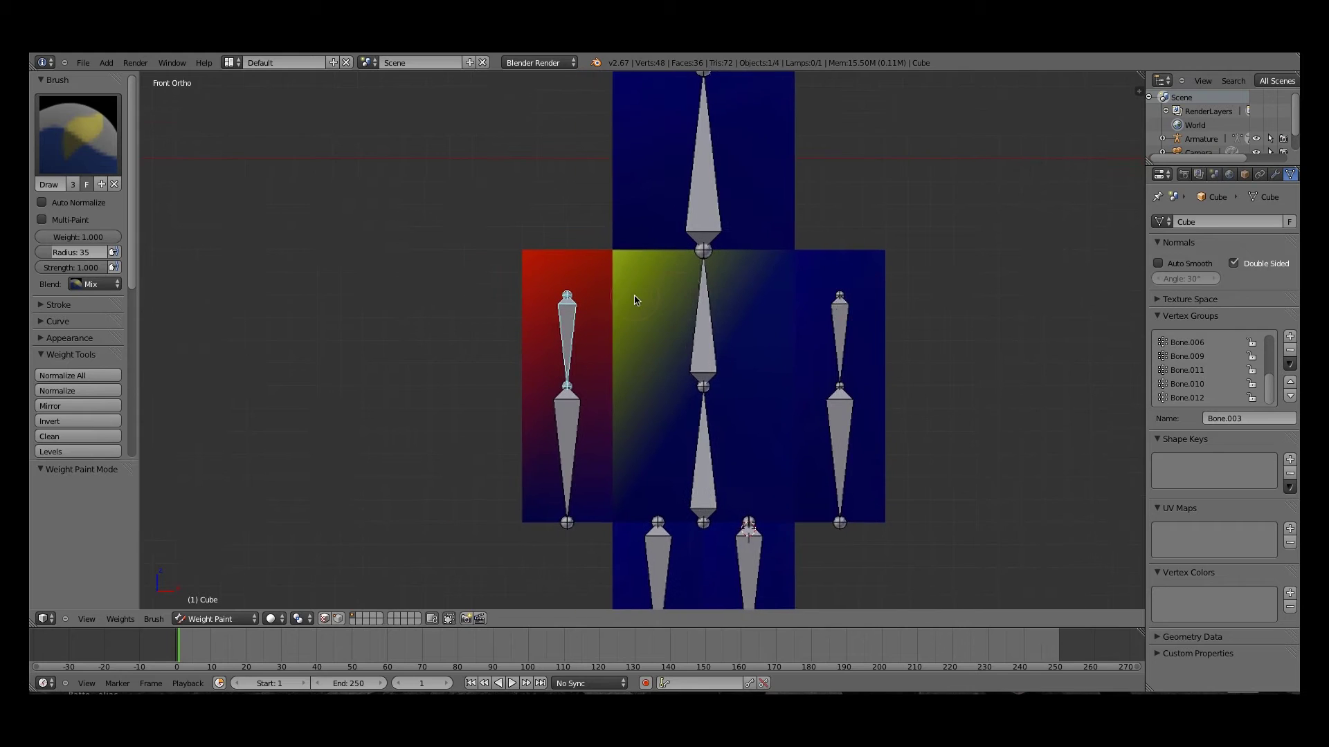
{"action": "scroll", "coordinate": [631, 299], "scroll_direction": "up", "scroll_amount": 1}
{"action": "scroll", "coordinate": [636, 307], "scroll_direction": "down", "scroll_amount": 1}
{"action": "key", "text": "KP_5"}
{"action": "scroll", "coordinate": [638, 312], "scroll_direction": "down", "scroll_amount": 4}
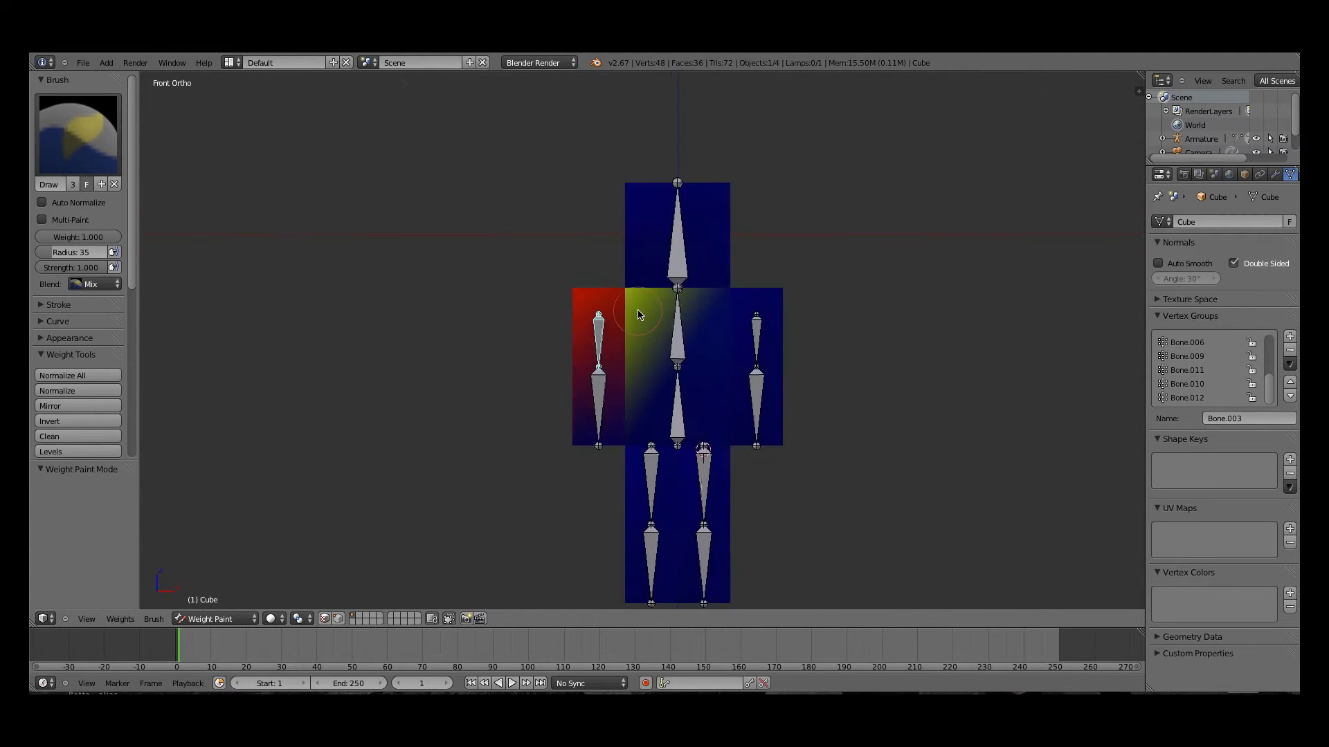
{"action": "scroll", "coordinate": [640, 315], "scroll_direction": "up", "scroll_amount": 2}
{"action": "key", "text": "KP_5"}
{"action": "scroll", "coordinate": [641, 318], "scroll_direction": "up", "scroll_amount": 3}
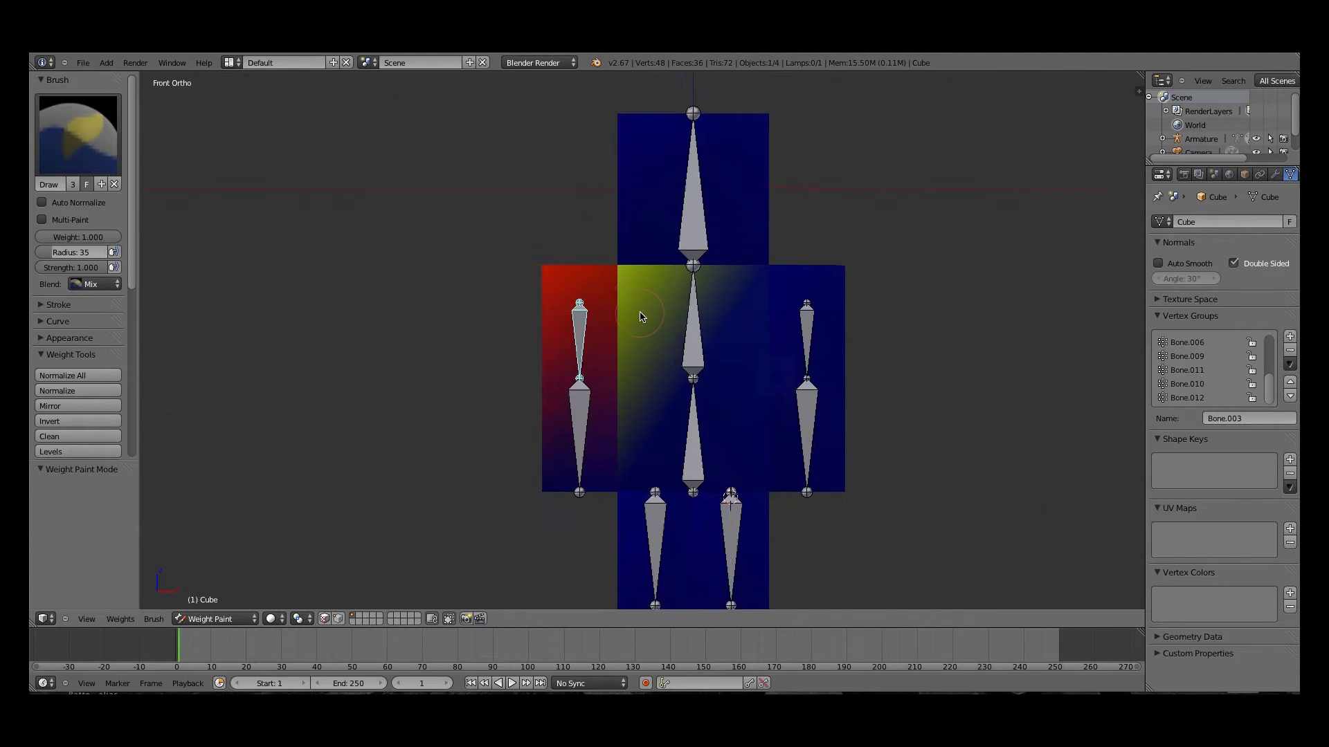
{"action": "scroll", "coordinate": [651, 336], "scroll_direction": "down", "scroll_amount": 1}
{"action": "middle_click_drag", "start_coordinate": [653, 338], "coordinate": [661, 313], "text": "shift"}
{"action": "scroll", "coordinate": [726, 270], "scroll_direction": "down", "scroll_amount": 1}
Switch to wireframe display and select the positive-X arm's upper bone to show its weights
{"action": "key", "text": "z"}
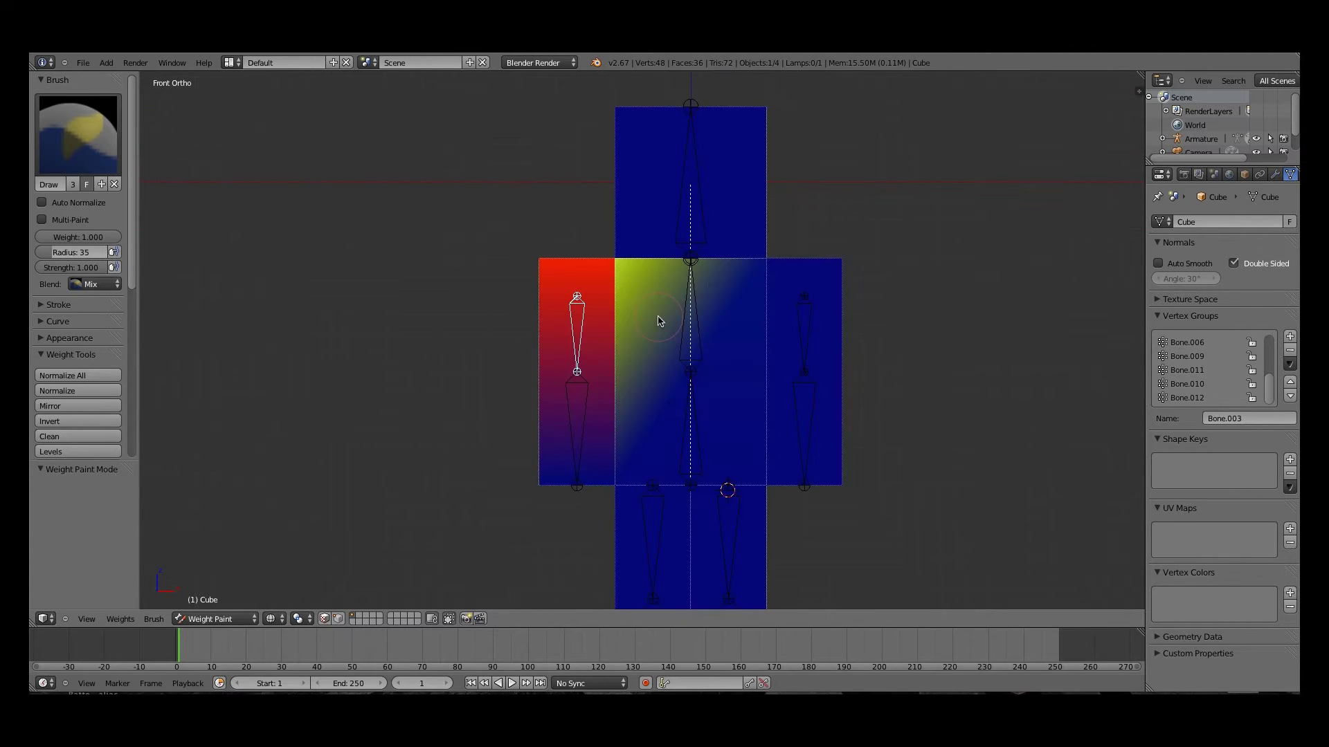
{"action": "middle_click_drag", "start_coordinate": [599, 287], "coordinate": [694, 286], "text": "shift"}
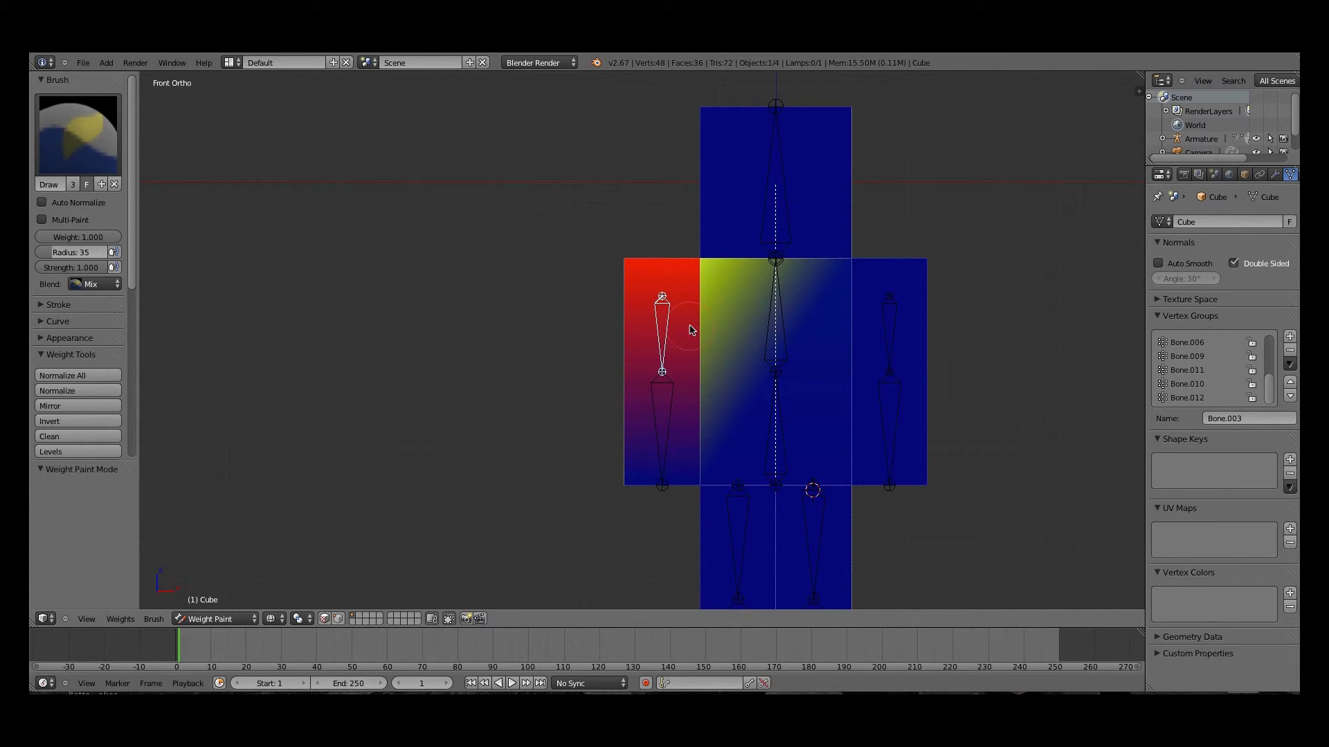
{"action": "right_click", "coordinate": [896, 305]}
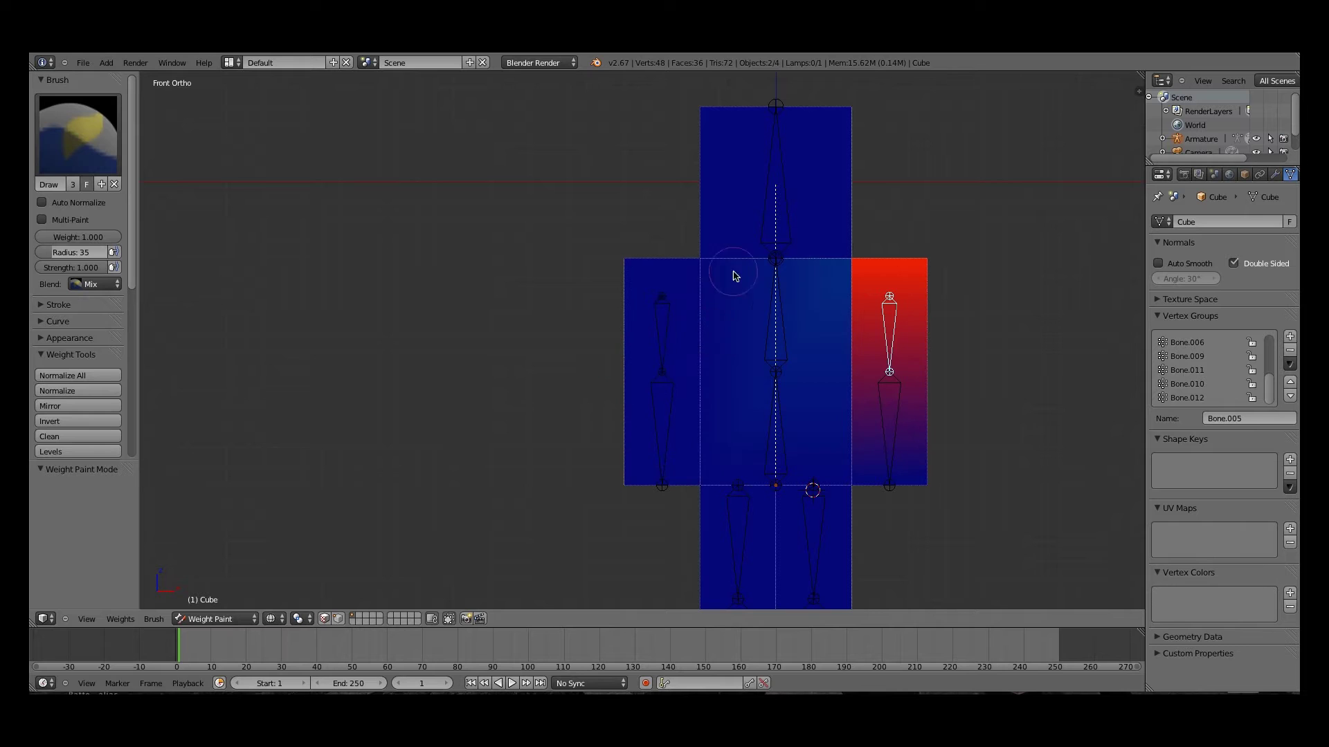
Select the head bone and move it 0.5 upward along Z
{"action": "right_click", "coordinate": [793, 203]}
{"action": "middle_click_drag", "start_coordinate": [793, 204], "coordinate": [784, 313], "text": "shift"}
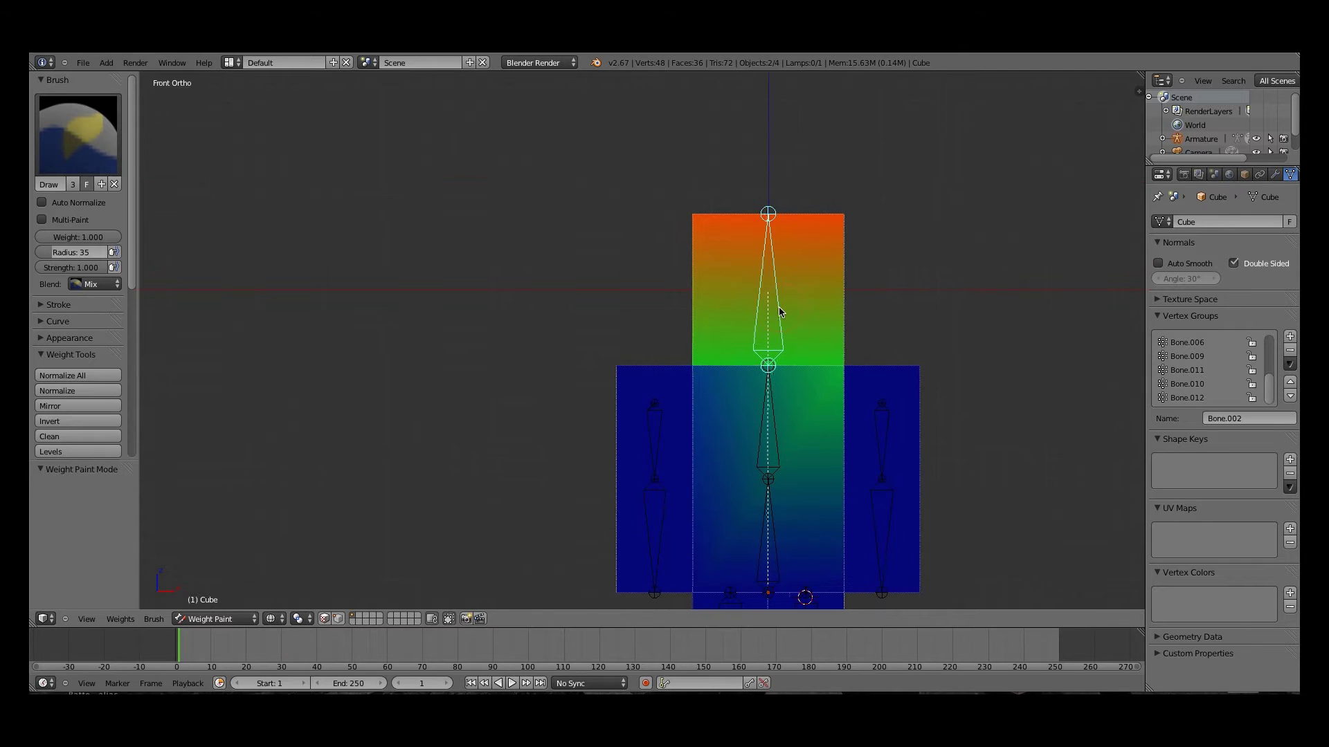
{"action": "key", "text": "g"}
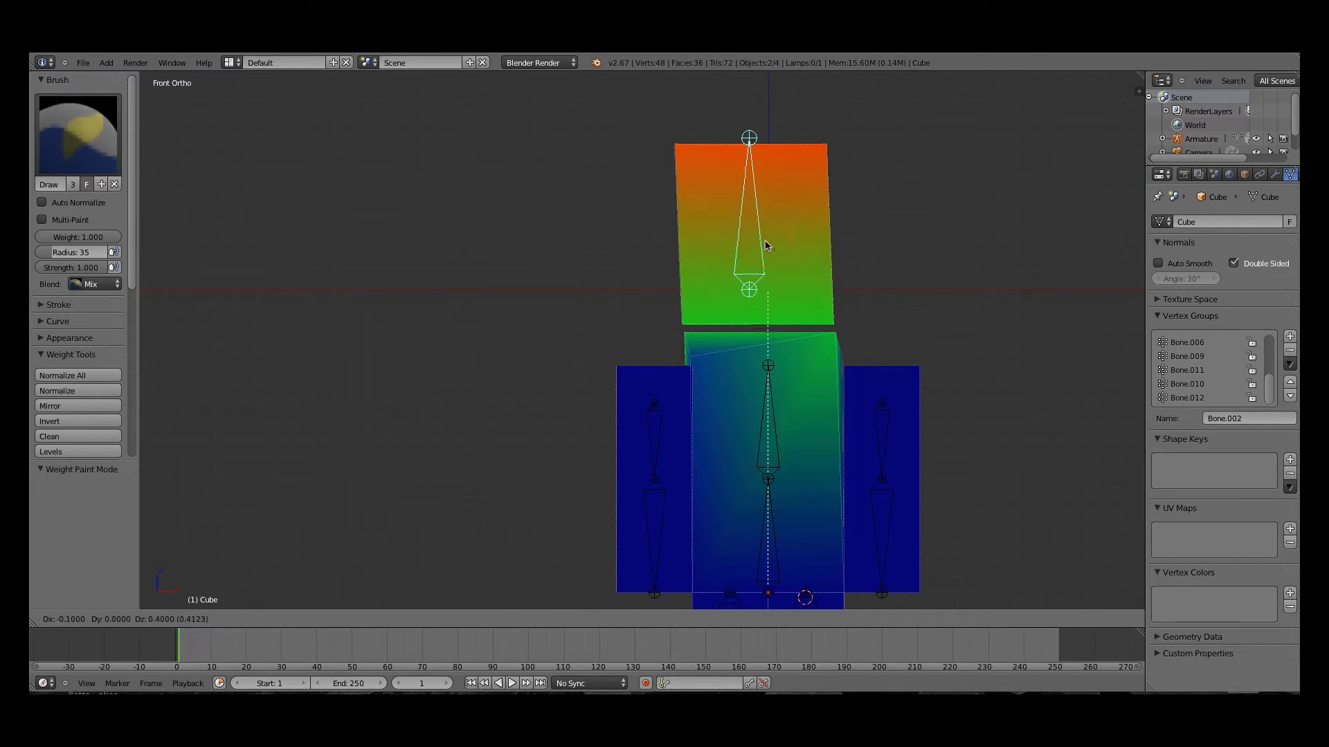
{"action": "left_click", "coordinate": [776, 222]}
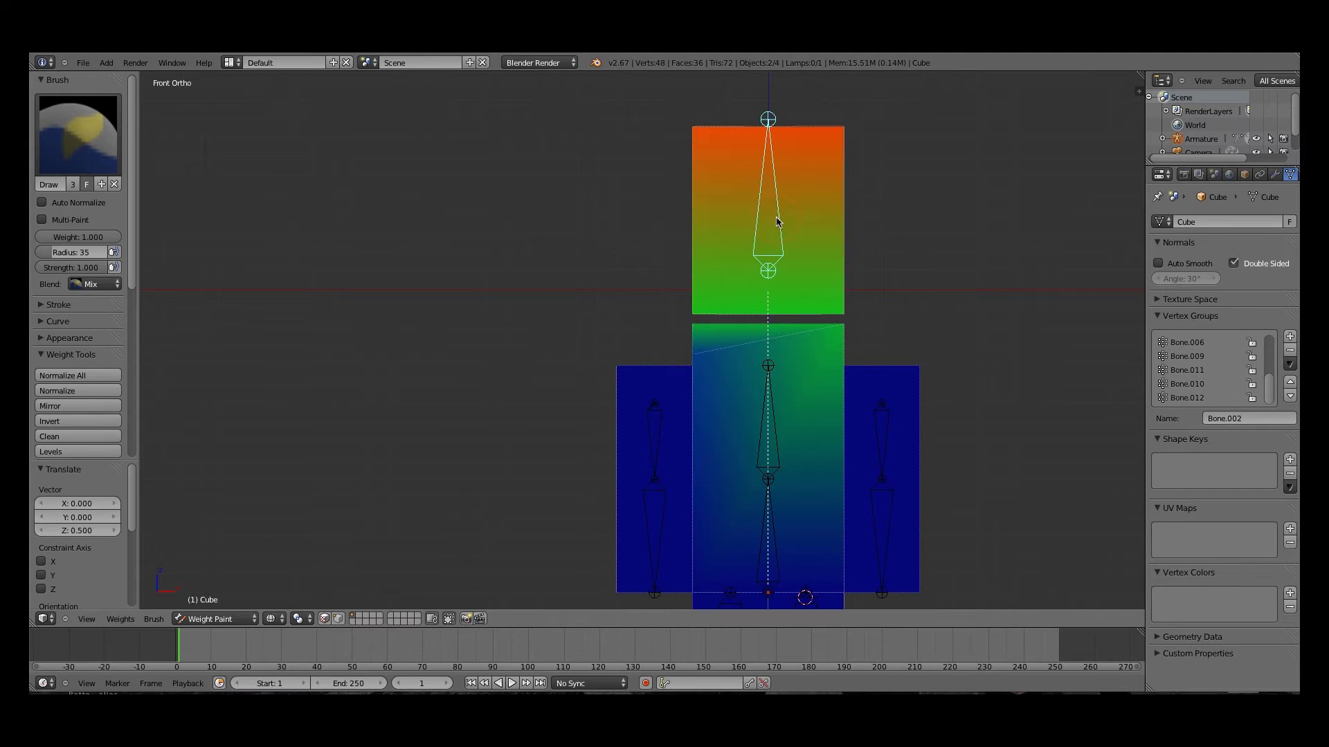
Test the head bone's influence with a rotation of about 15° and a second rotation, undoing both
{"action": "scroll", "coordinate": [779, 227], "scroll_direction": "up", "scroll_amount": 3}
{"action": "middle_click_drag", "start_coordinate": [780, 231], "coordinate": [571, 421], "text": "shift"}
{"action": "scroll", "coordinate": [727, 340], "scroll_direction": "up", "scroll_amount": 2}
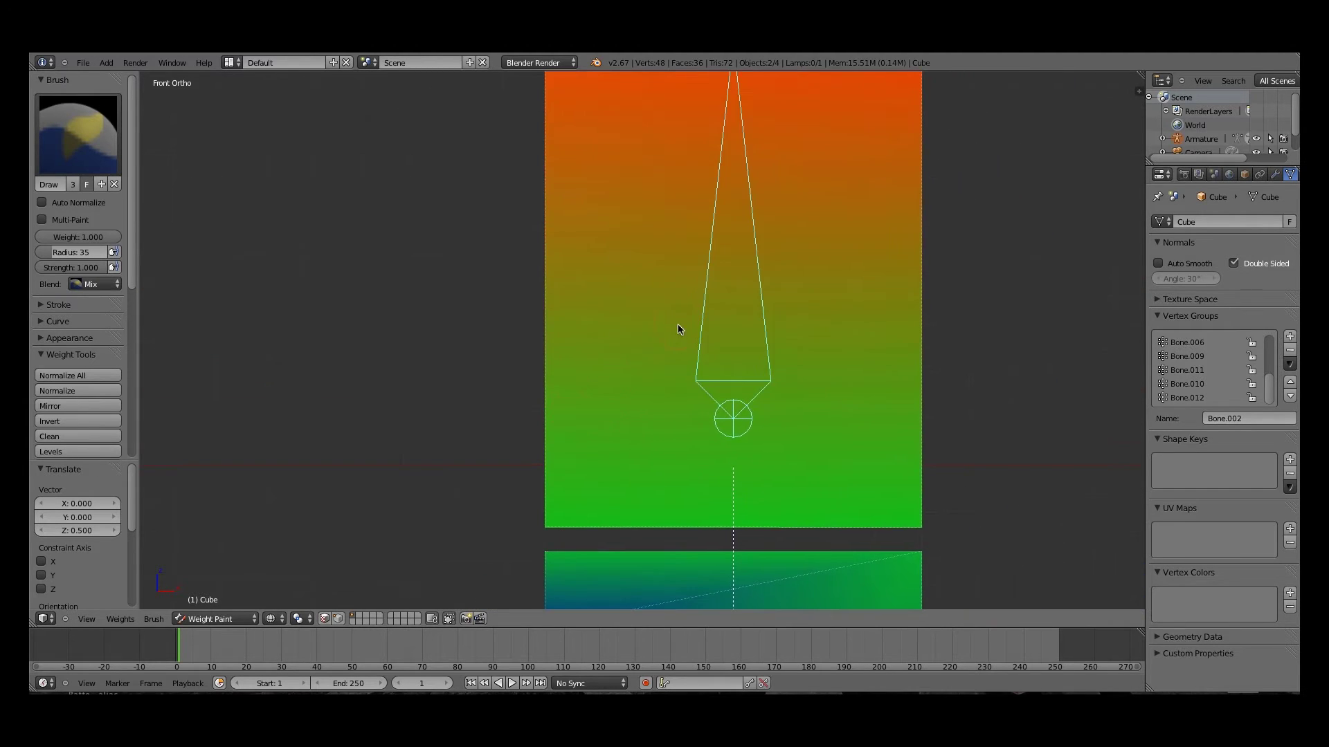
{"action": "scroll", "coordinate": [678, 324], "scroll_direction": "down", "scroll_amount": 2}
{"action": "scroll", "coordinate": [681, 309], "scroll_direction": "down", "scroll_amount": 2}
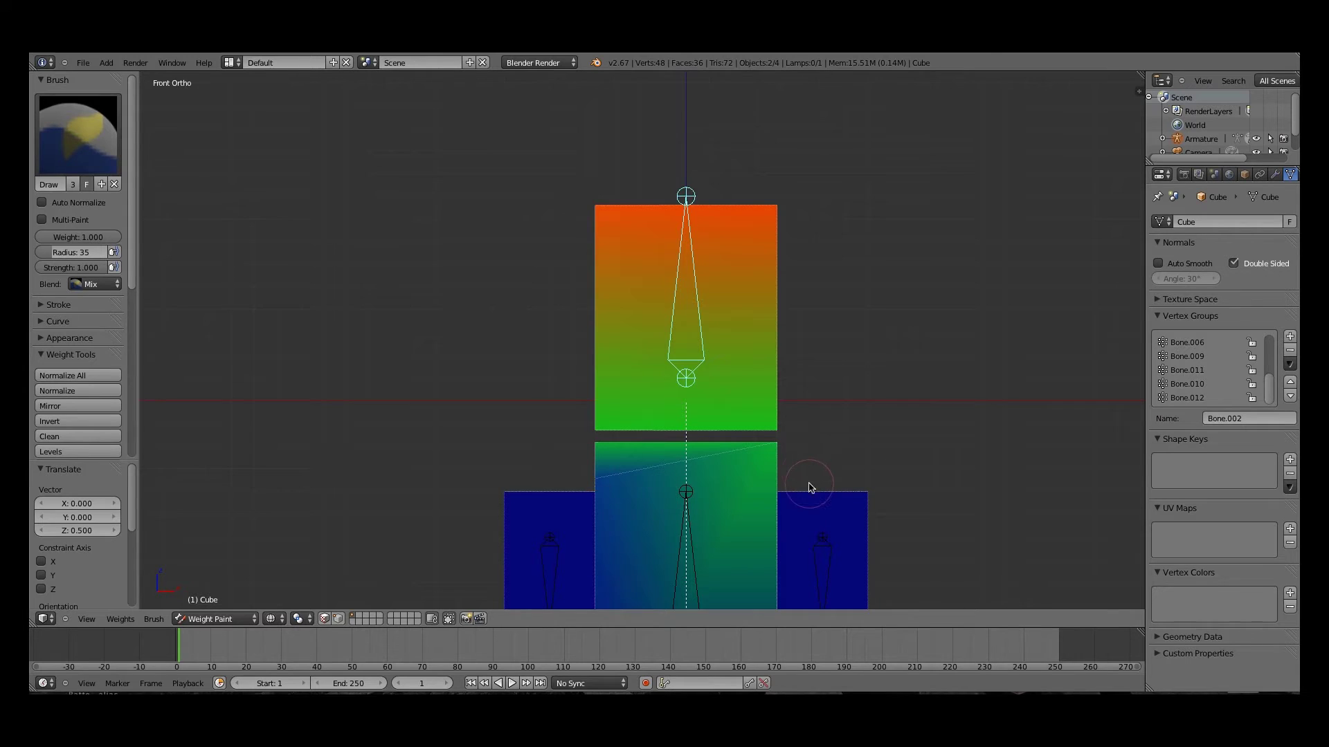
{"action": "middle_click_drag", "start_coordinate": [807, 483], "coordinate": [759, 377], "text": "shift"}
{"action": "key", "text": "r"}
{"action": "left_click", "coordinate": [746, 188]}
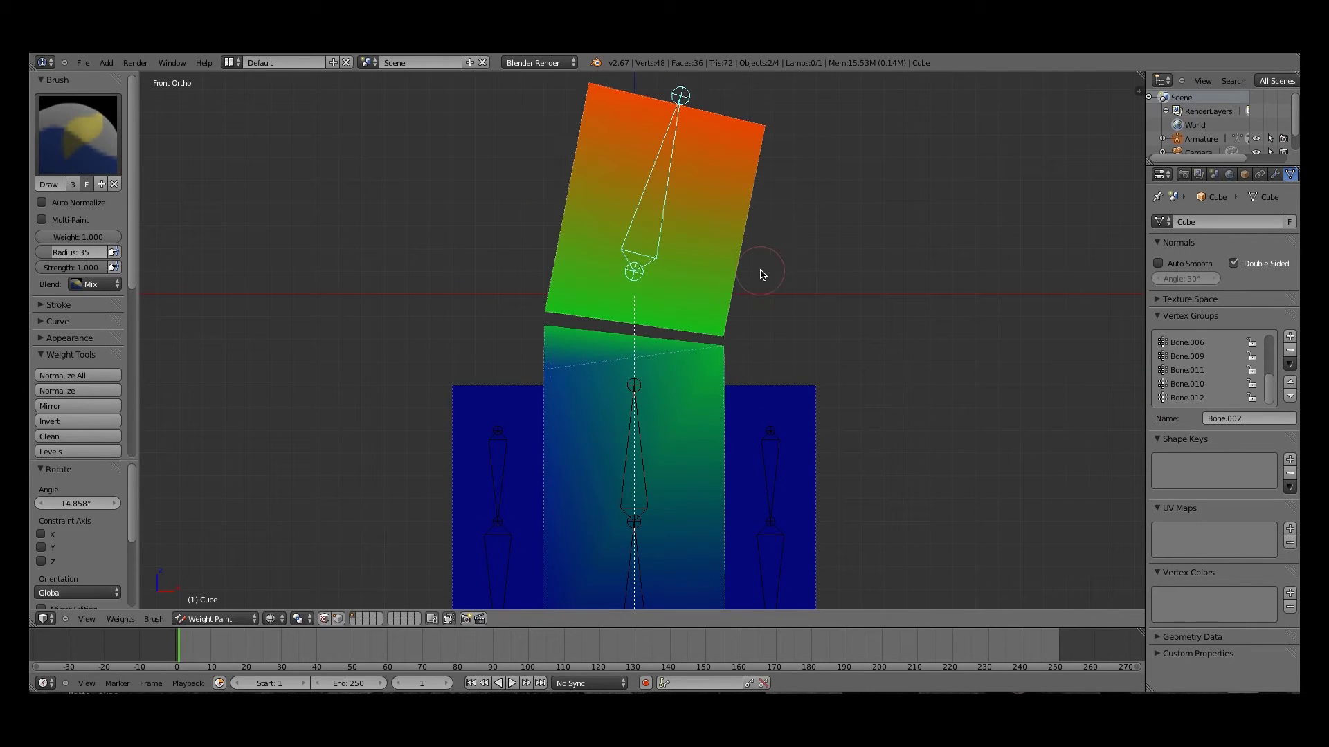
{"action": "key", "text": "ctrl+z"}
{"action": "key", "text": "r"}
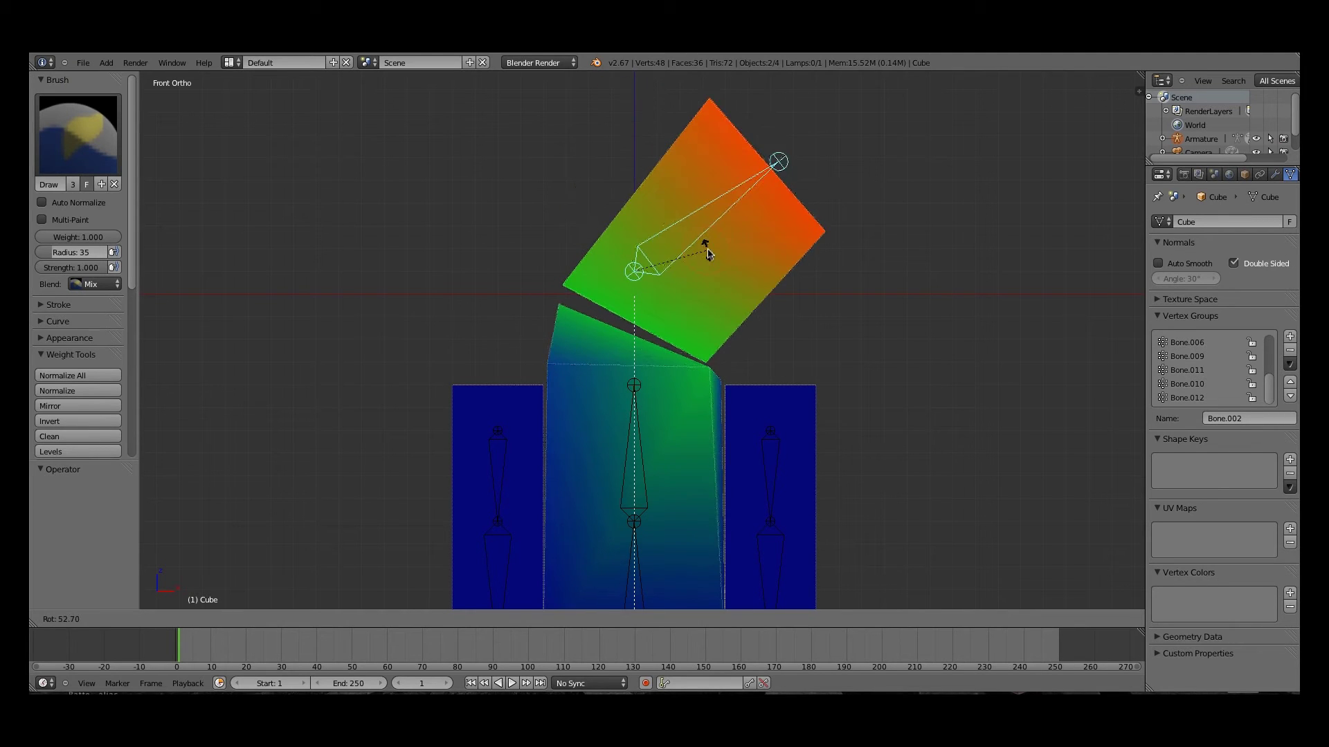
{"action": "left_click", "coordinate": [665, 143]}
{"action": "key", "text": "ctrl+z"}
Choose the Add brush for weight painting
{"action": "middle_click_drag", "start_coordinate": [663, 145], "coordinate": [652, 229], "text": "shift"}
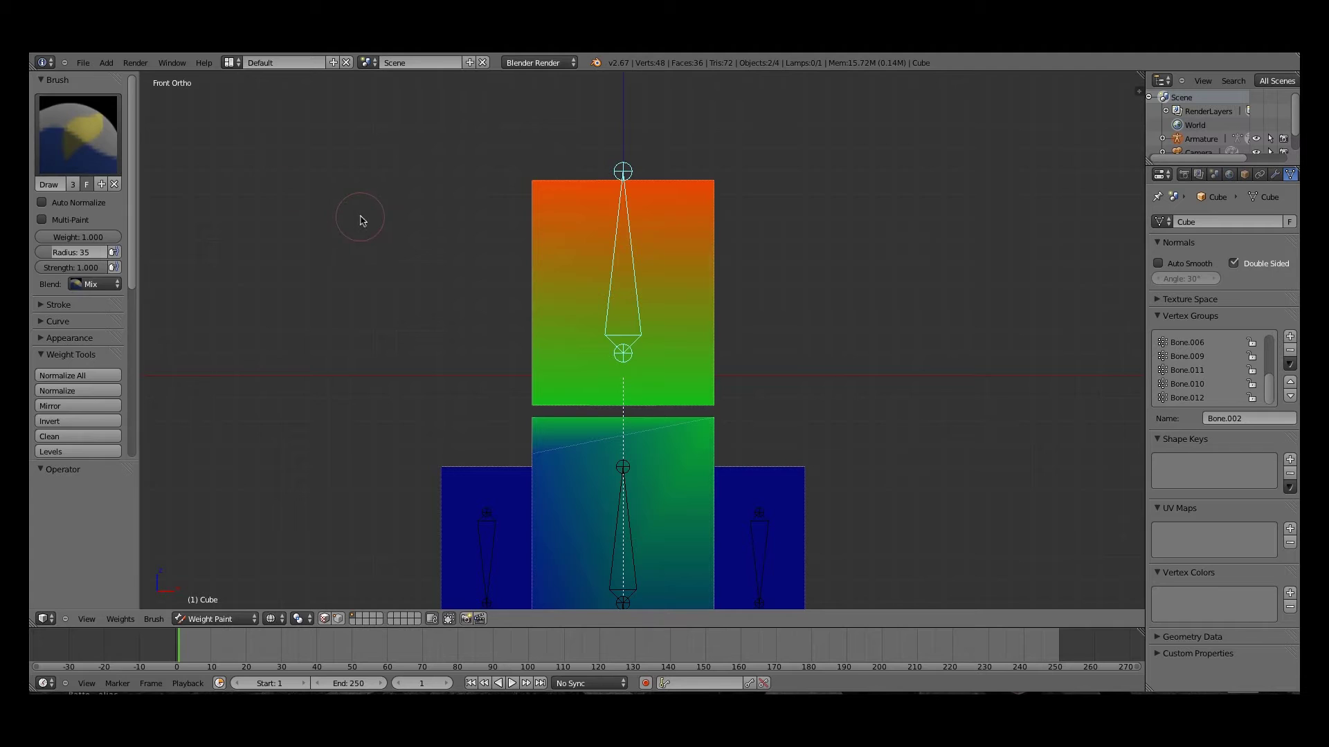
{"action": "key", "text": "t"}
{"action": "left_click", "coordinate": [71, 129]}
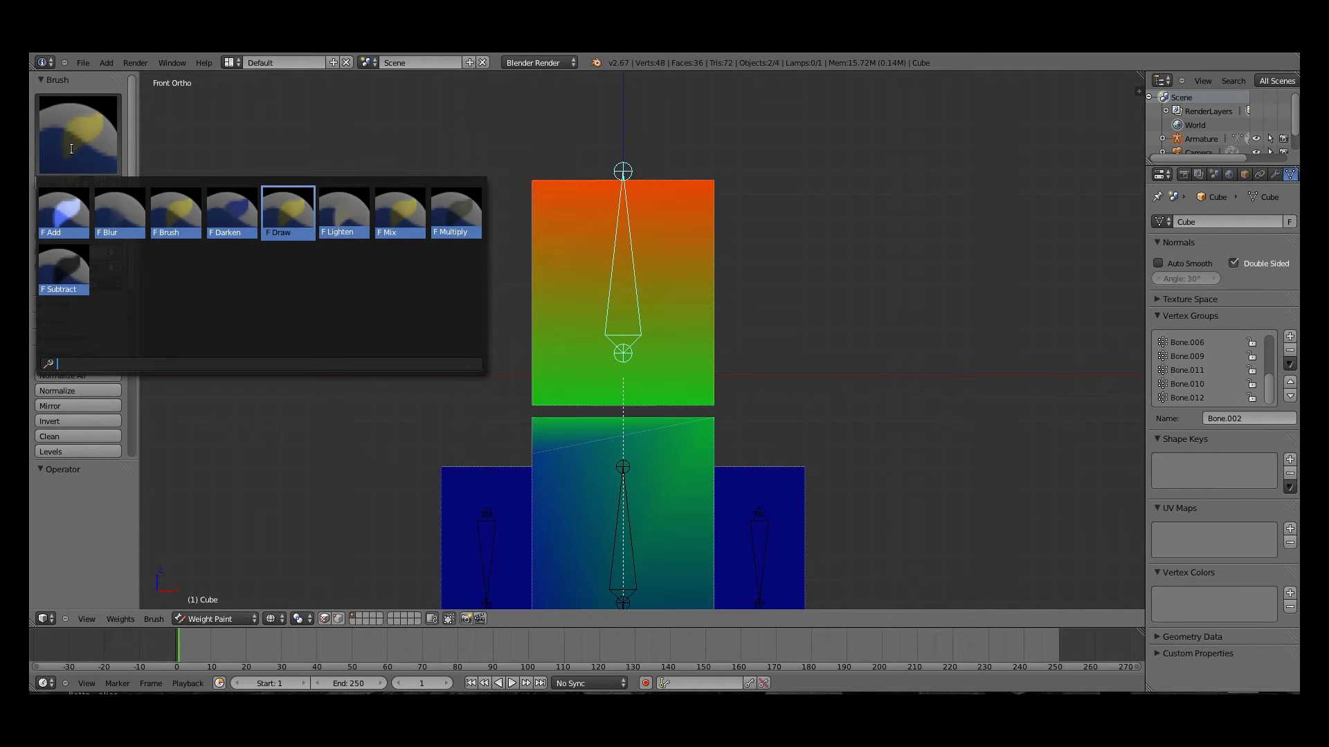
{"action": "left_click", "coordinate": [70, 236]}
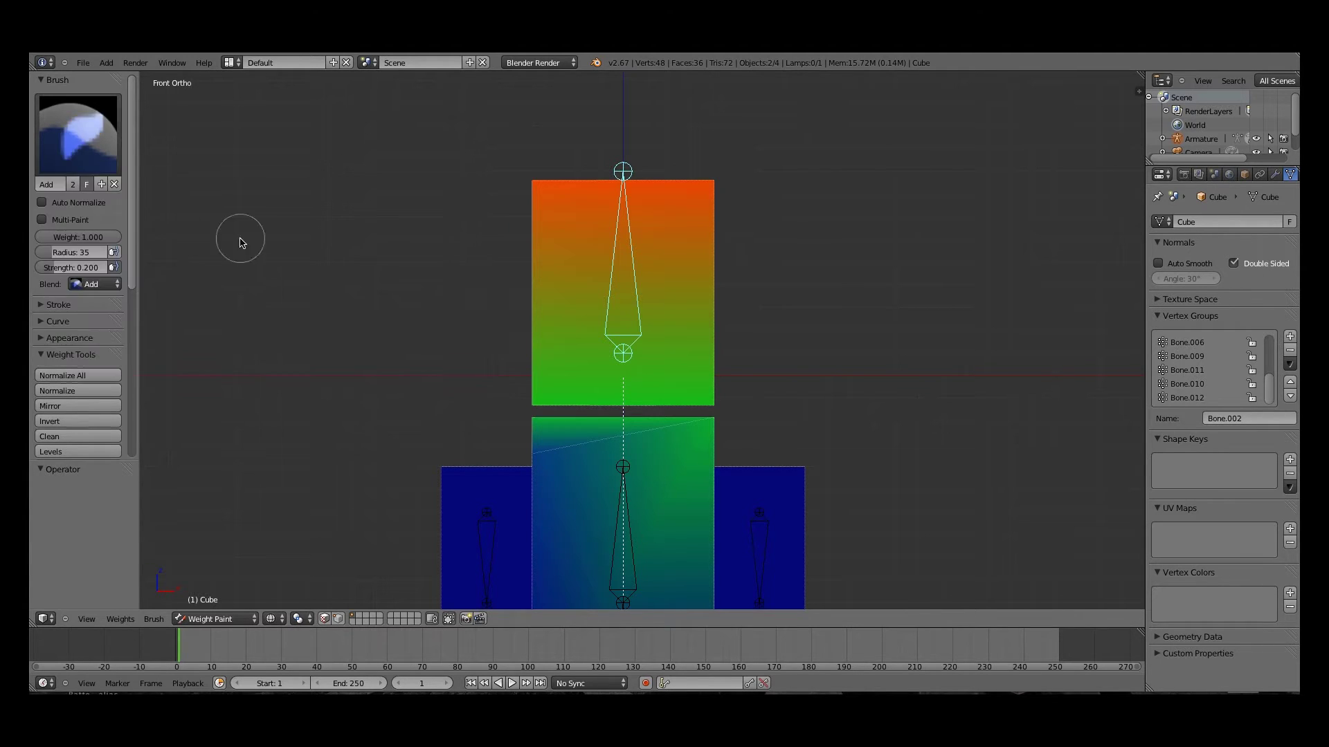
Paint over the head's upper and lower corners with the Add brush to increase the head bone's weight
{"action": "middle_click_drag", "start_coordinate": [494, 306], "coordinate": [558, 359], "text": "shift"}
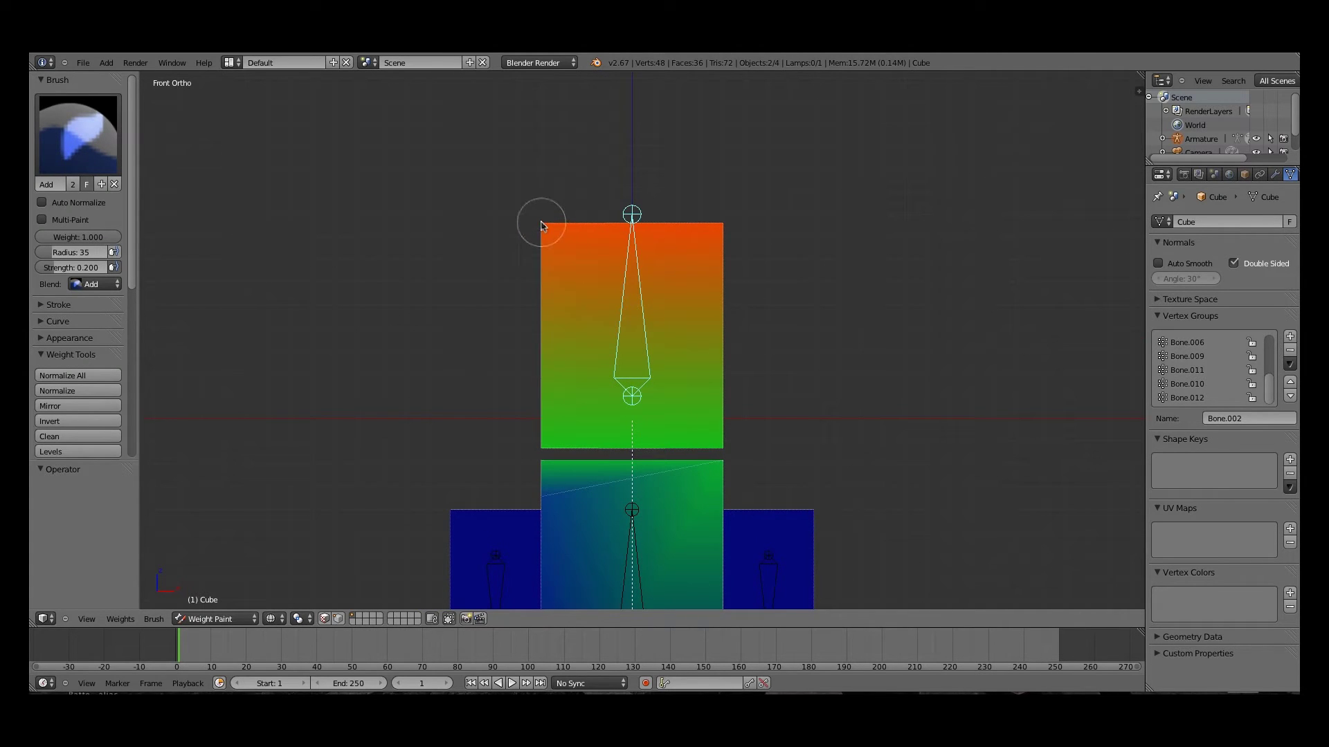
{"action": "left_click_drag", "start_coordinate": [541, 225], "coordinate": [676, 231]}
{"action": "mouse_move", "coordinate": [699, 216]}
{"action": "middle_mouse_down"}
{"action": "mouse_move", "coordinate": [573, 222]}
{"action": "mouse_move", "coordinate": [637, 257]}
{"action": "mouse_move", "coordinate": [702, 217]}
{"action": "middle_mouse_up"}
{"action": "scroll", "coordinate": [618, 345], "scroll_direction": "up", "scroll_amount": 1}
{"action": "middle_click_drag", "start_coordinate": [618, 344], "coordinate": [698, 129], "text": "shift"}
{"action": "mouse_move", "coordinate": [654, 221]}
{"action": "middle_mouse_down", "text": "shift"}
{"action": "mouse_move", "coordinate": [625, 285]}
{"action": "mouse_move", "coordinate": [629, 315]}
{"action": "middle_mouse_up", "text": "shift"}
{"action": "mouse_move", "coordinate": [629, 314]}
{"action": "left_mouse_down"}
{"action": "mouse_move", "coordinate": [644, 323]}
{"action": "mouse_move", "coordinate": [630, 309]}
{"action": "left_mouse_up"}
{"action": "left_click_drag", "start_coordinate": [478, 353], "coordinate": [506, 294]}
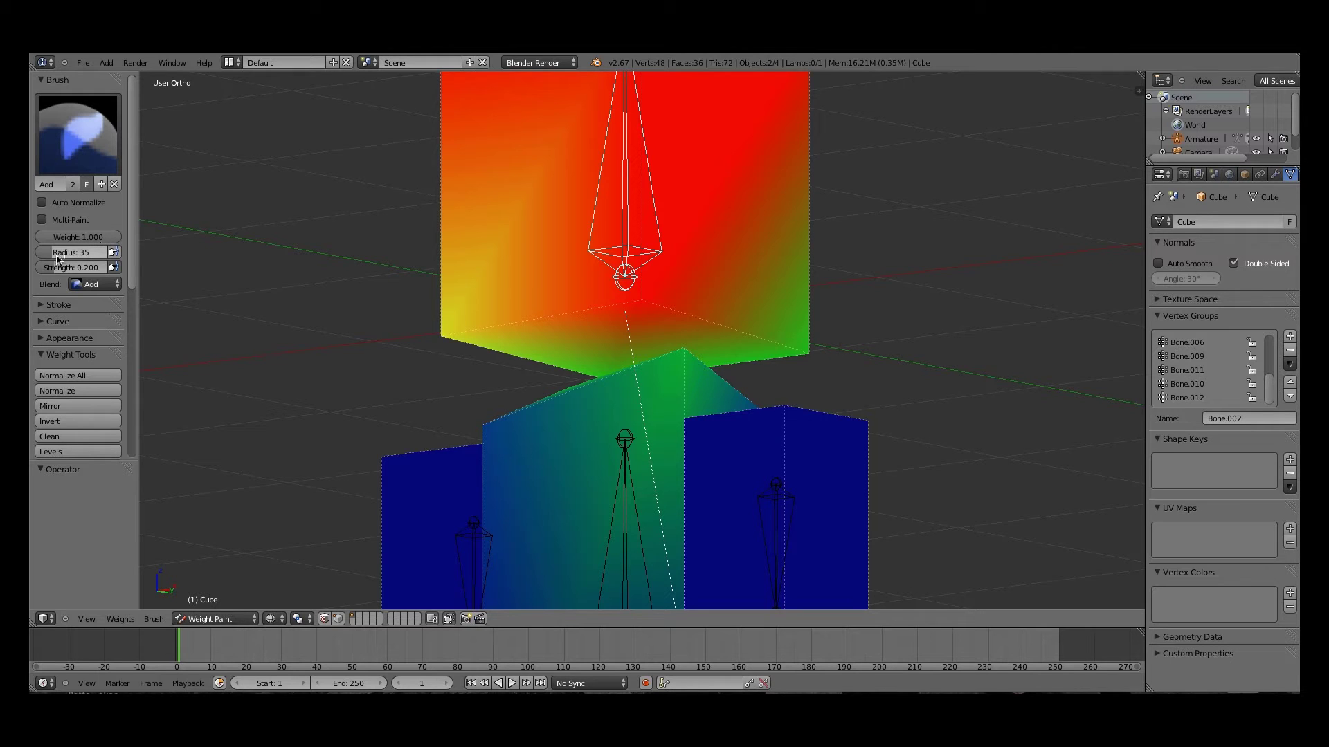
Set the Add brush to radius 23 and strength 1.000 and paint the head's remaining lower corners to full weight
{"action": "left_click_drag", "start_coordinate": [50, 260], "coordinate": [49, 257]}
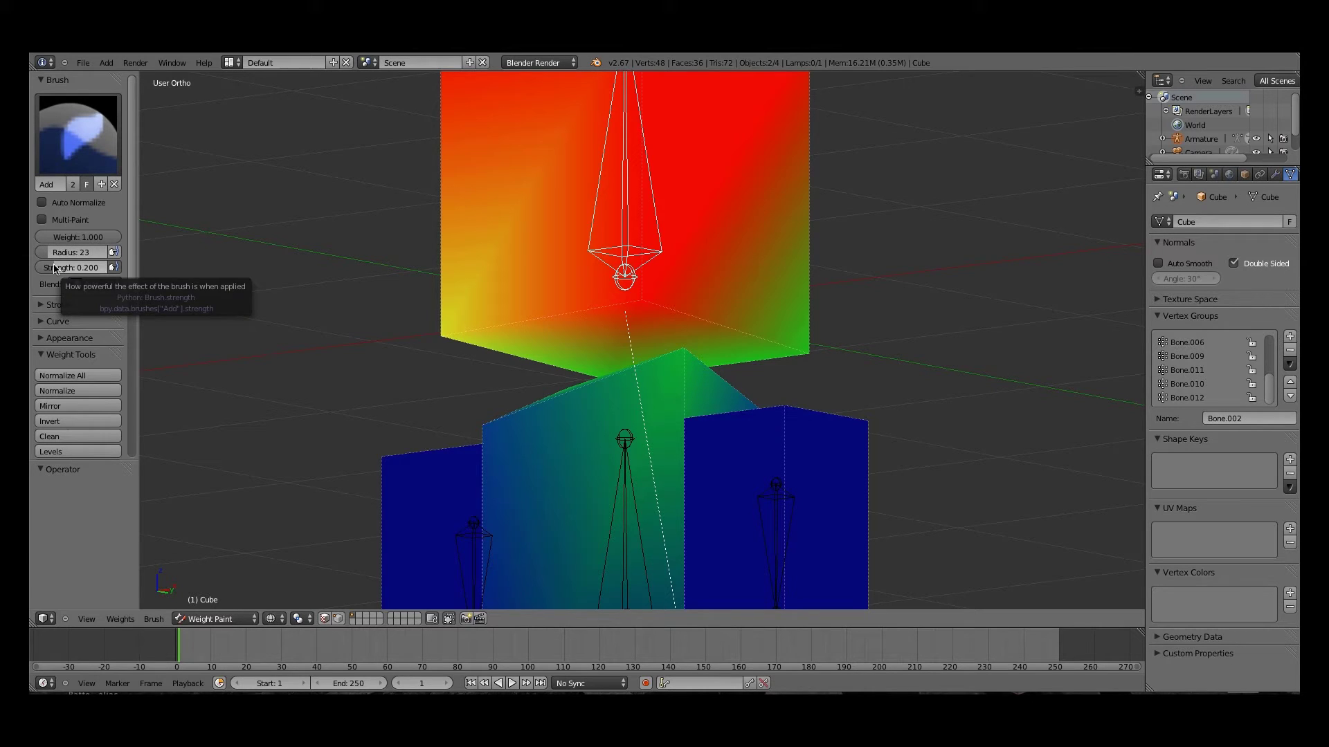
{"action": "left_click_drag", "start_coordinate": [83, 271], "coordinate": [539, 264]}
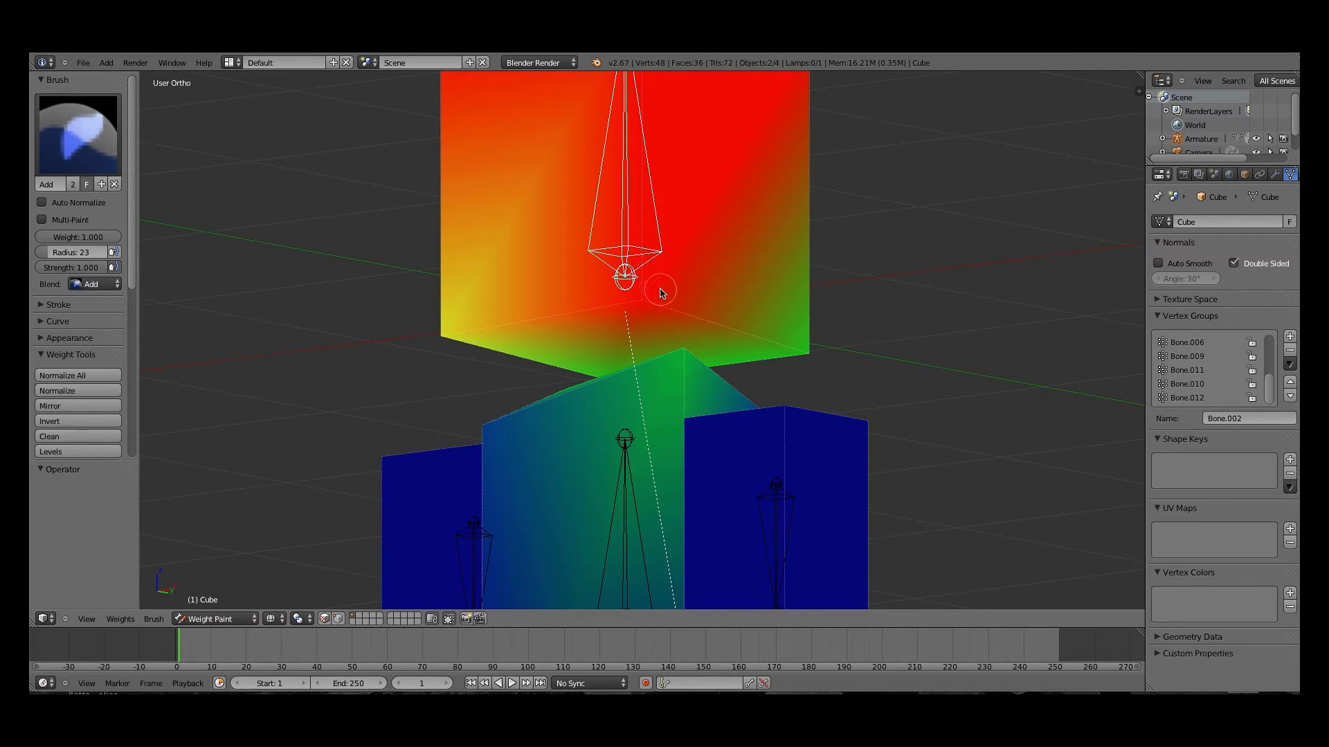
{"action": "left_click_drag", "start_coordinate": [430, 337], "coordinate": [496, 289]}
{"action": "middle_click_drag", "start_coordinate": [713, 302], "coordinate": [460, 341]}
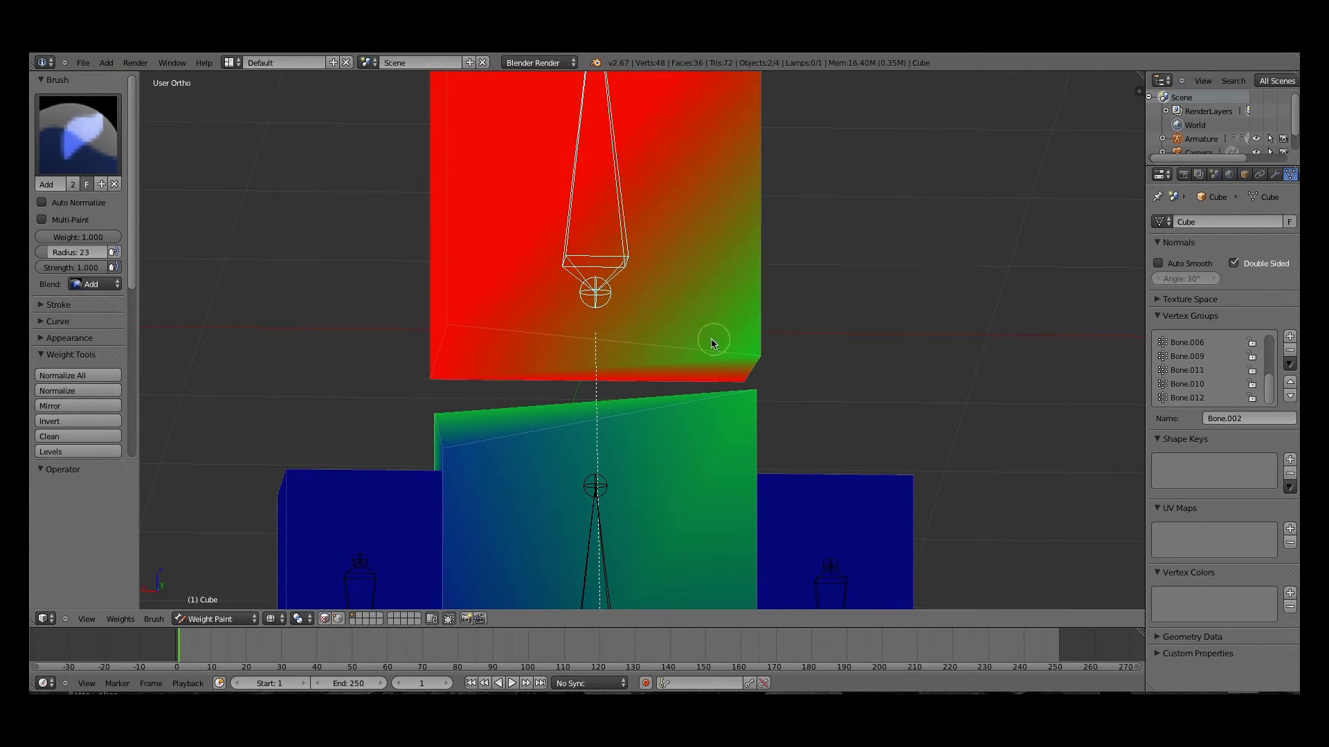
{"action": "left_click_drag", "start_coordinate": [713, 343], "coordinate": [823, 358]}
{"action": "middle_click_drag", "start_coordinate": [528, 308], "coordinate": [809, 327]}
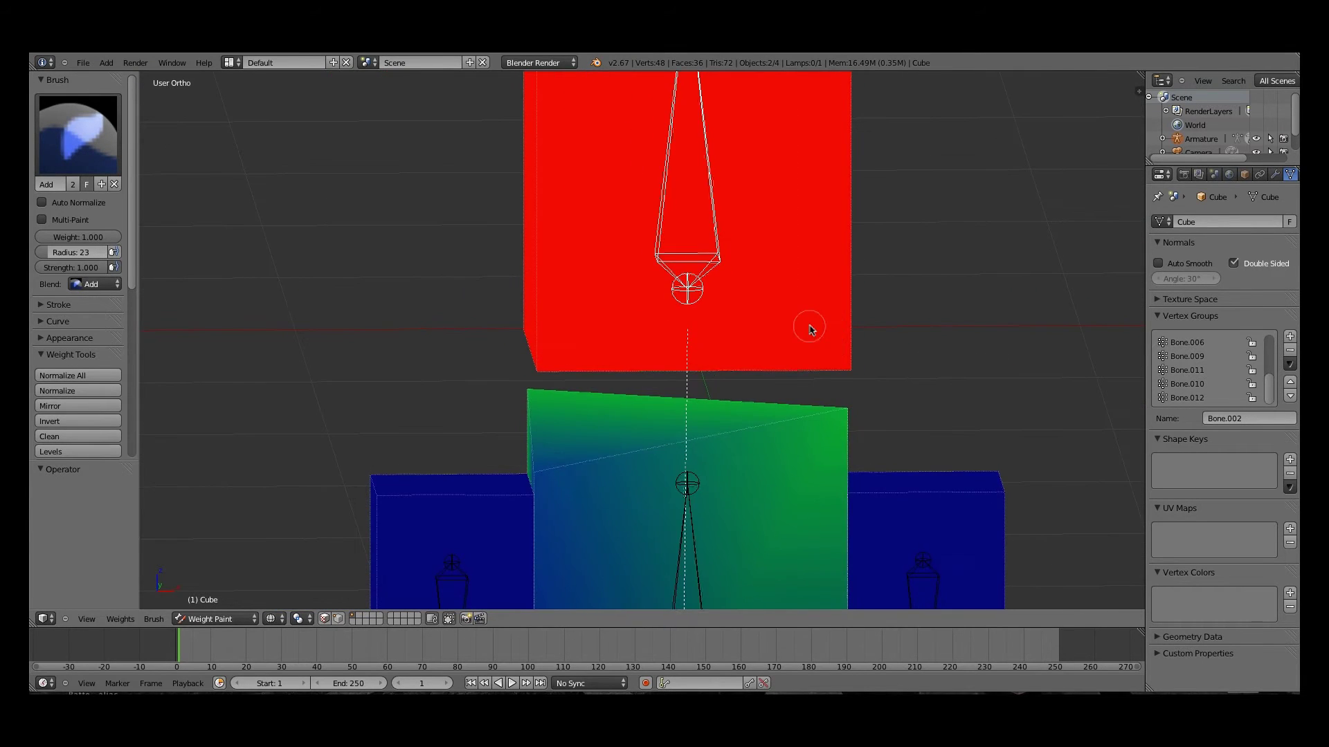
Choose the Subtract brush and paint the head bone's weight off the torso's upper corners
{"action": "middle_click_drag", "start_coordinate": [691, 410], "coordinate": [669, 323], "text": "shift"}
{"action": "left_click", "coordinate": [104, 139]}
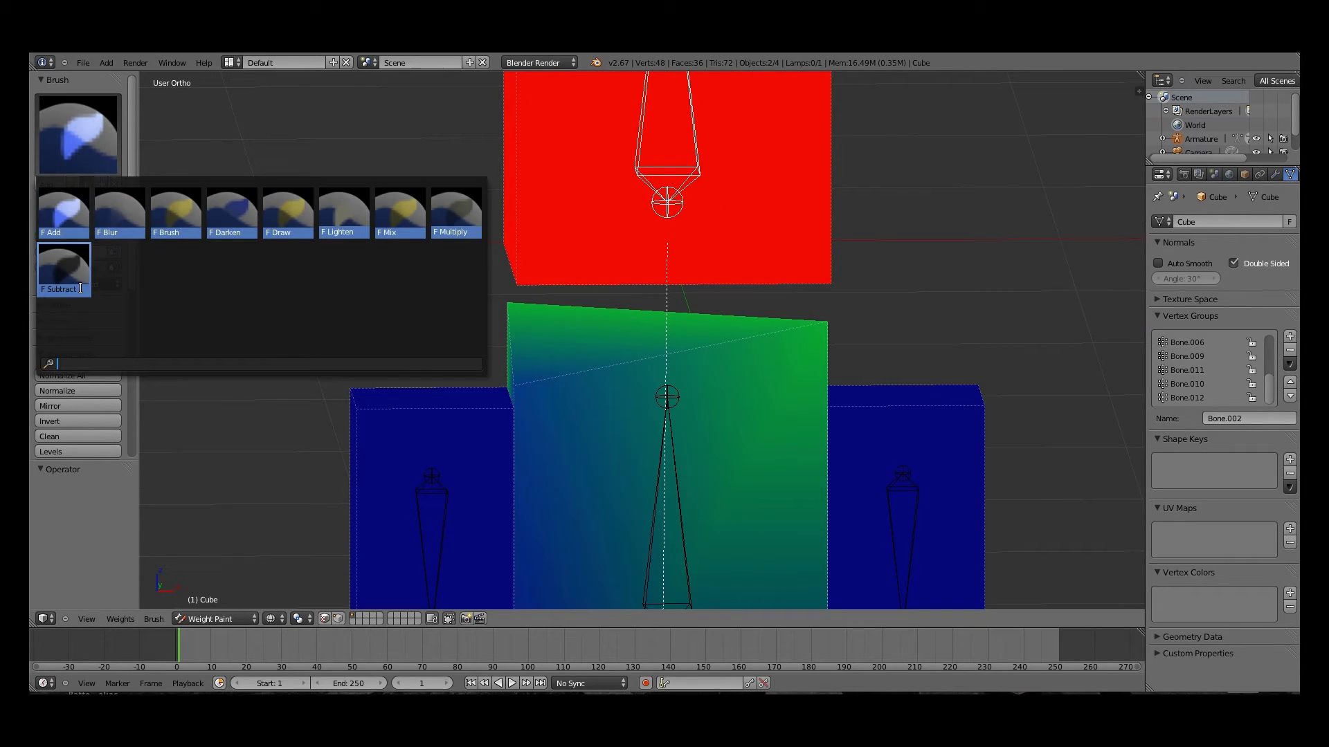
{"action": "left_click", "coordinate": [67, 286]}
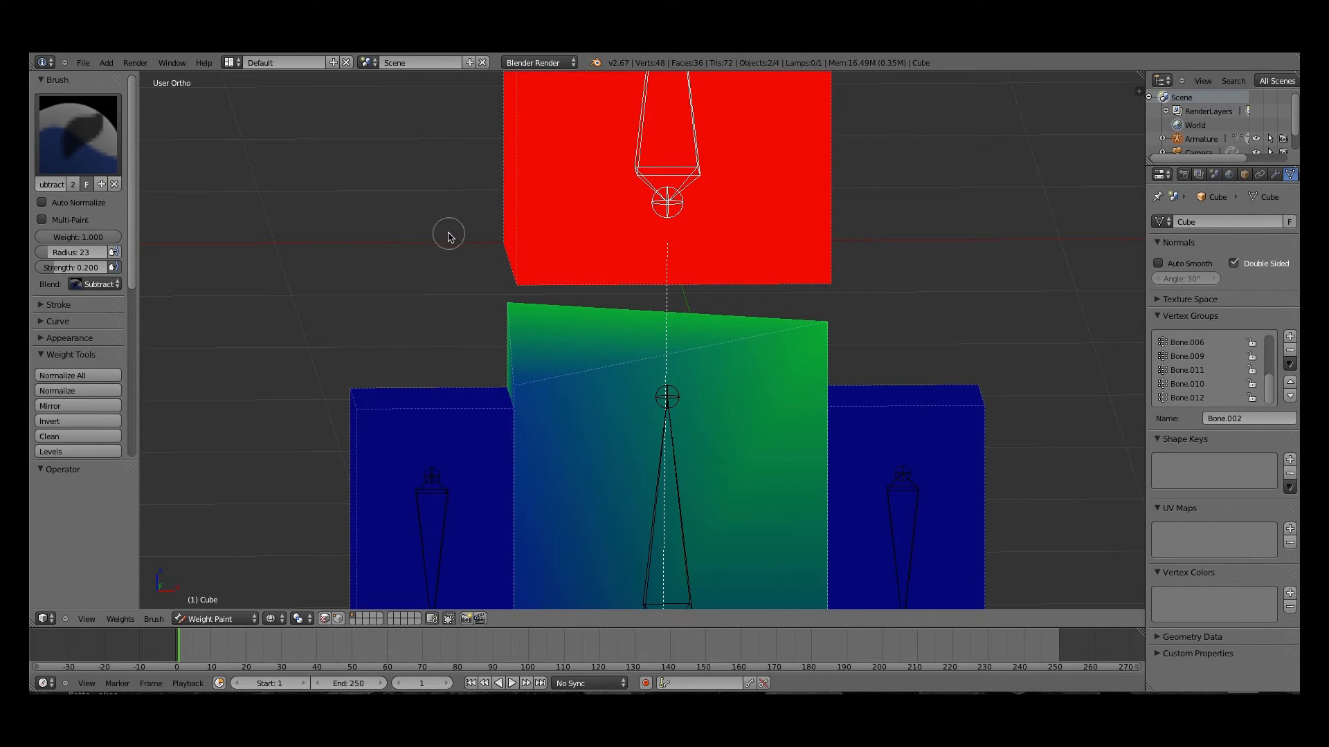
{"action": "mouse_move", "coordinate": [505, 297]}
{"action": "left_mouse_down"}
{"action": "mouse_move", "coordinate": [596, 466]}
{"action": "mouse_move", "coordinate": [509, 335]}
{"action": "mouse_move", "coordinate": [528, 394]}
{"action": "mouse_move", "coordinate": [510, 376]}
{"action": "left_mouse_up"}
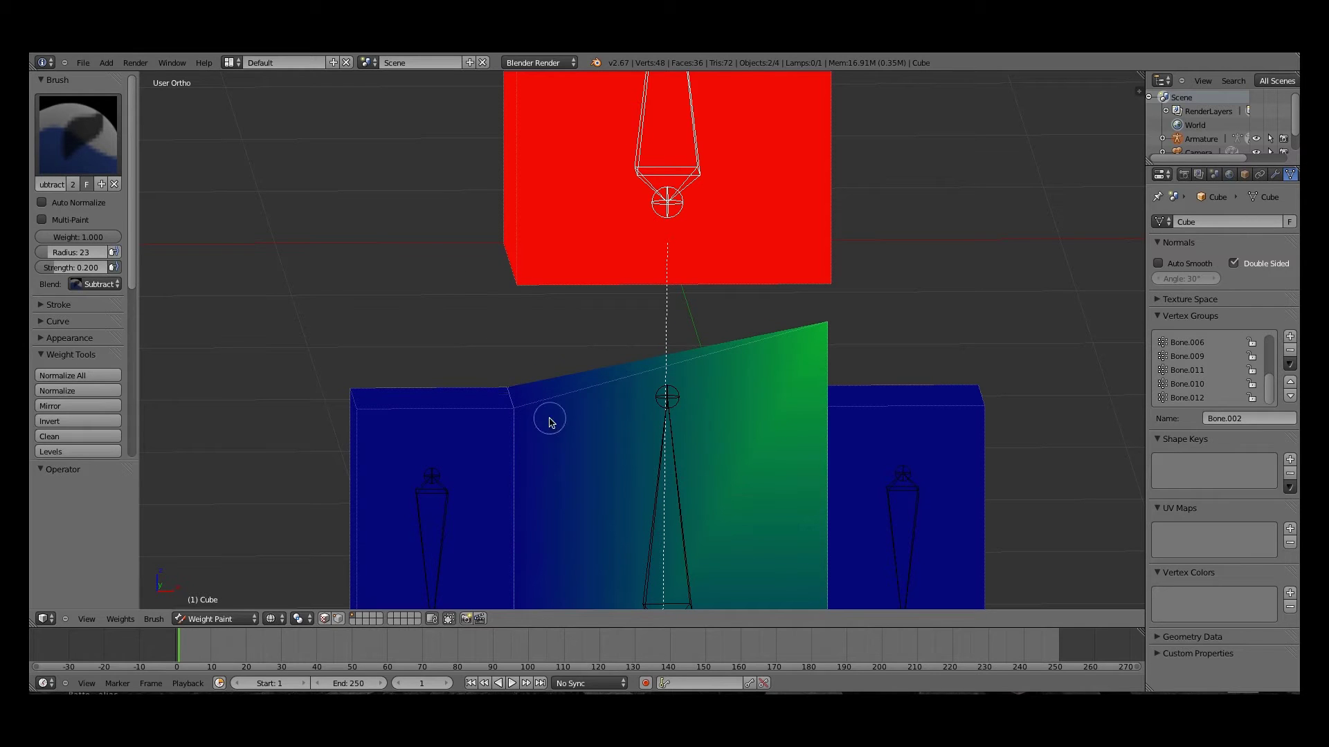
{"action": "mouse_move", "coordinate": [843, 337]}
{"action": "left_mouse_down"}
{"action": "mouse_move", "coordinate": [818, 321]}
{"action": "mouse_move", "coordinate": [821, 378]}
{"action": "left_mouse_up"}
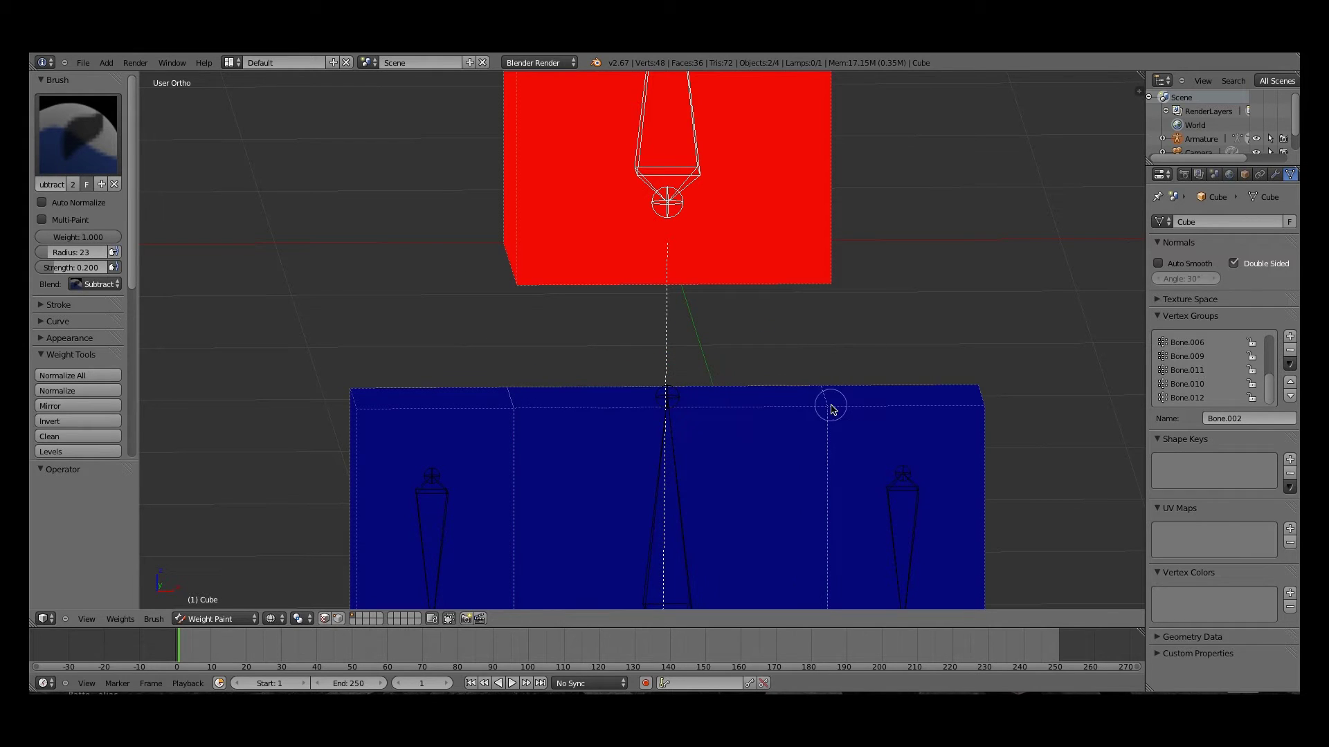
Inspect the head and torso weights from several angles and test-rotate the head bone in the front orthographic view, cancelling the rotation
{"action": "middle_click_drag", "start_coordinate": [806, 403], "coordinate": [726, 401]}
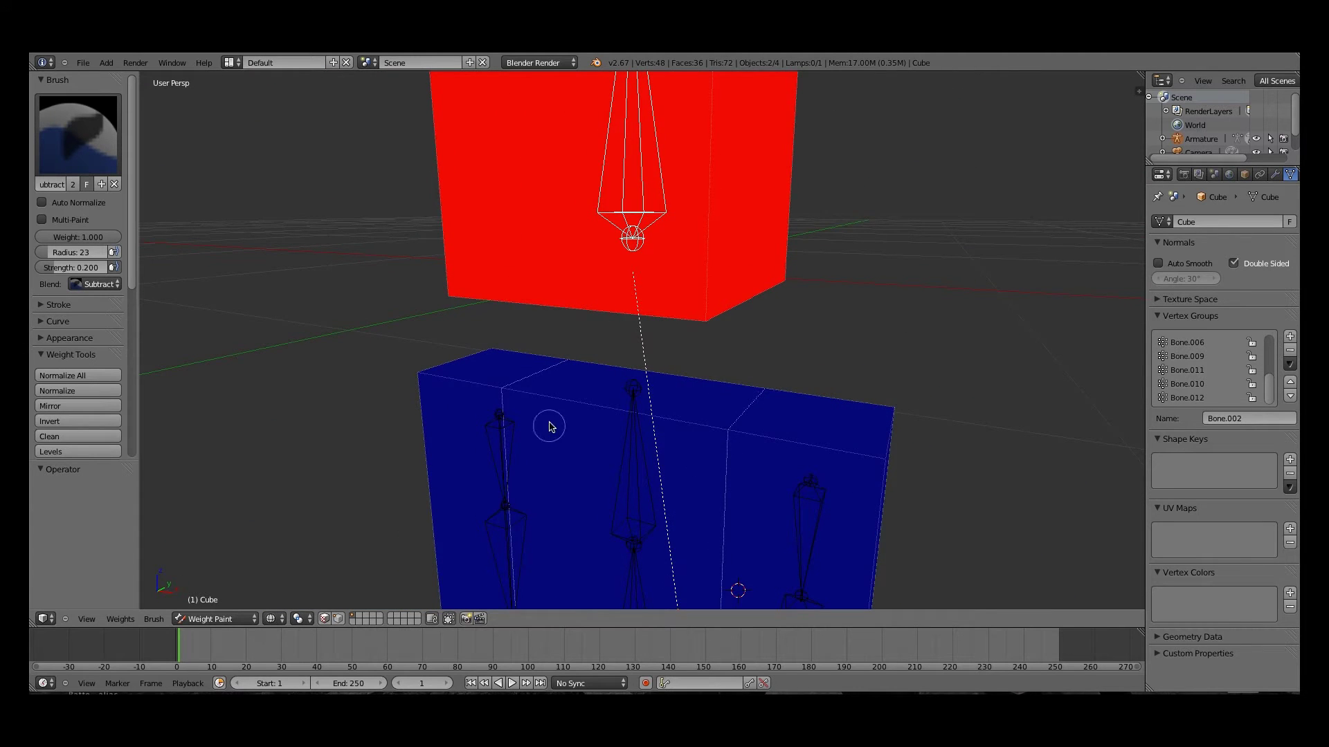
{"action": "middle_click_drag", "start_coordinate": [549, 424], "coordinate": [581, 413]}
{"action": "key", "text": "KP_5"}
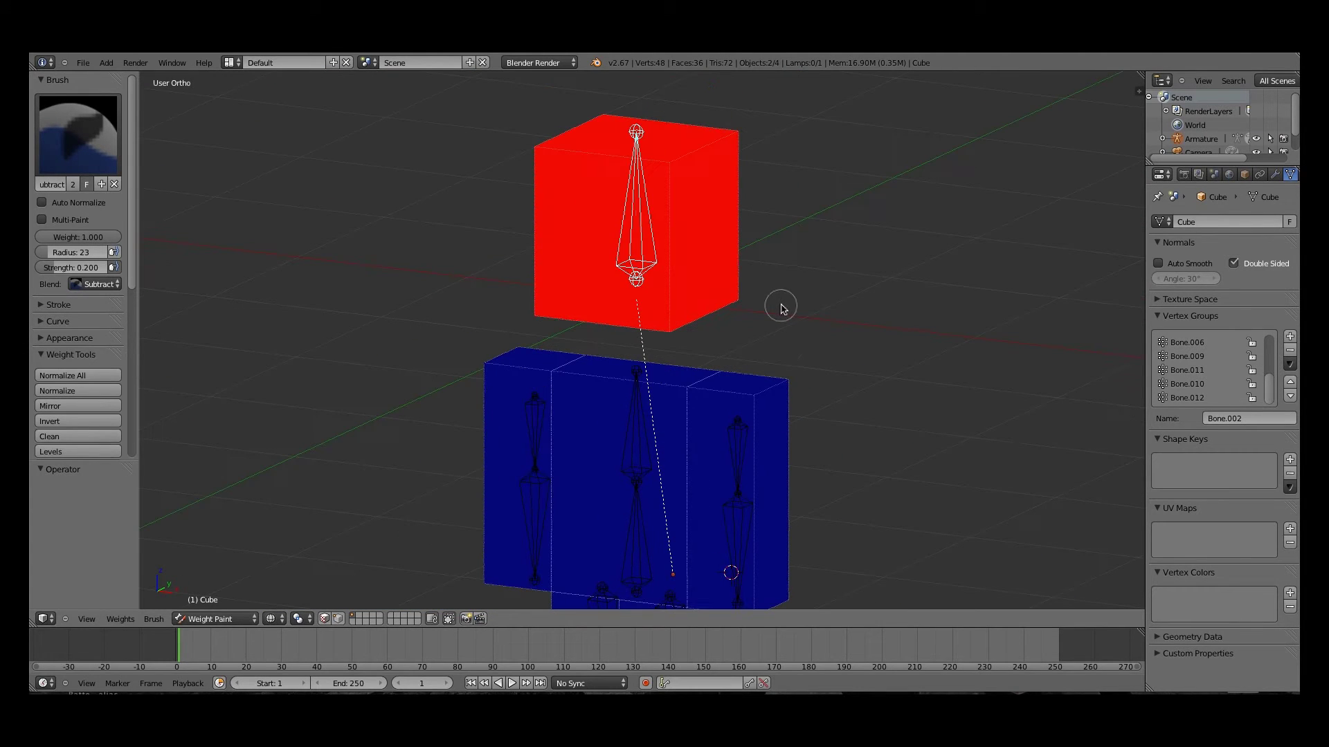
{"action": "key", "text": "KP_1"}
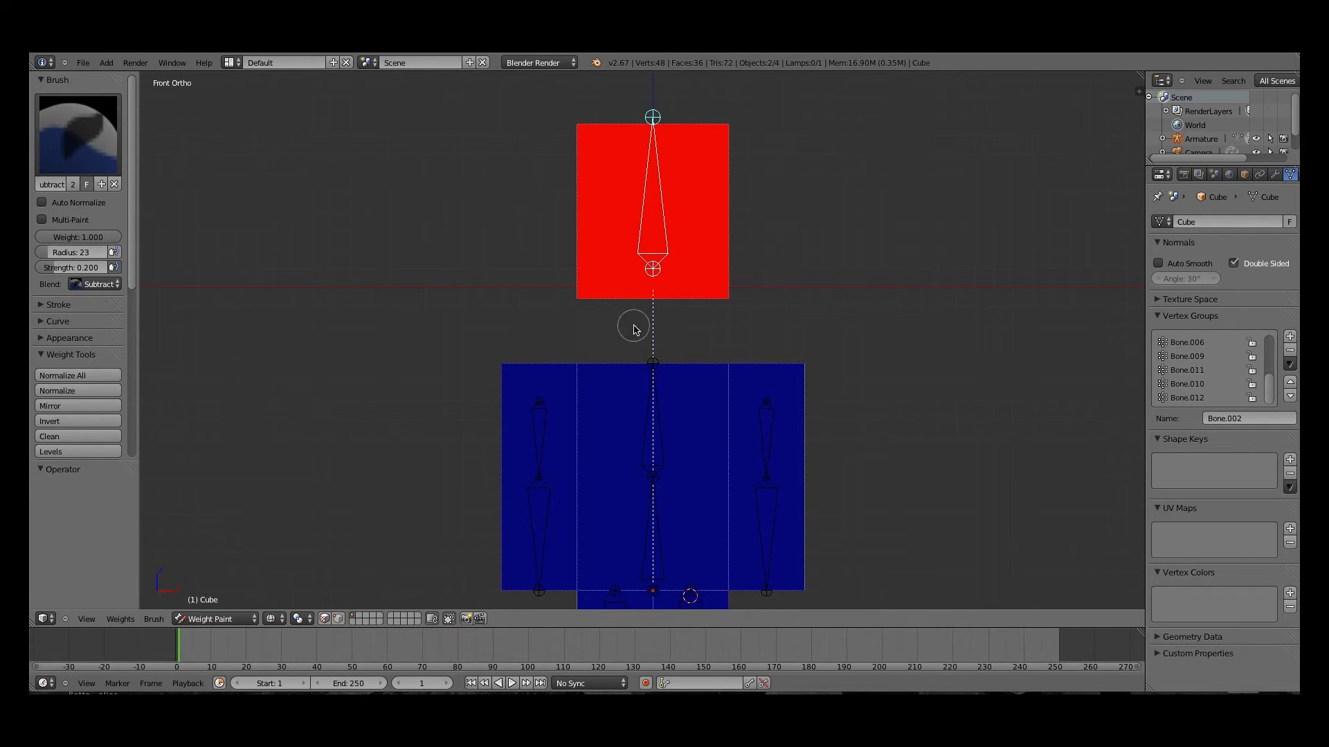
{"action": "scroll", "coordinate": [634, 326], "scroll_direction": "down", "scroll_amount": 2}
{"action": "scroll", "coordinate": [668, 352], "scroll_direction": "up", "scroll_amount": 1}
{"action": "middle_click_drag", "start_coordinate": [669, 352], "coordinate": [664, 295], "text": "shift"}
{"action": "scroll", "coordinate": [665, 161], "scroll_direction": "up", "scroll_amount": 1}
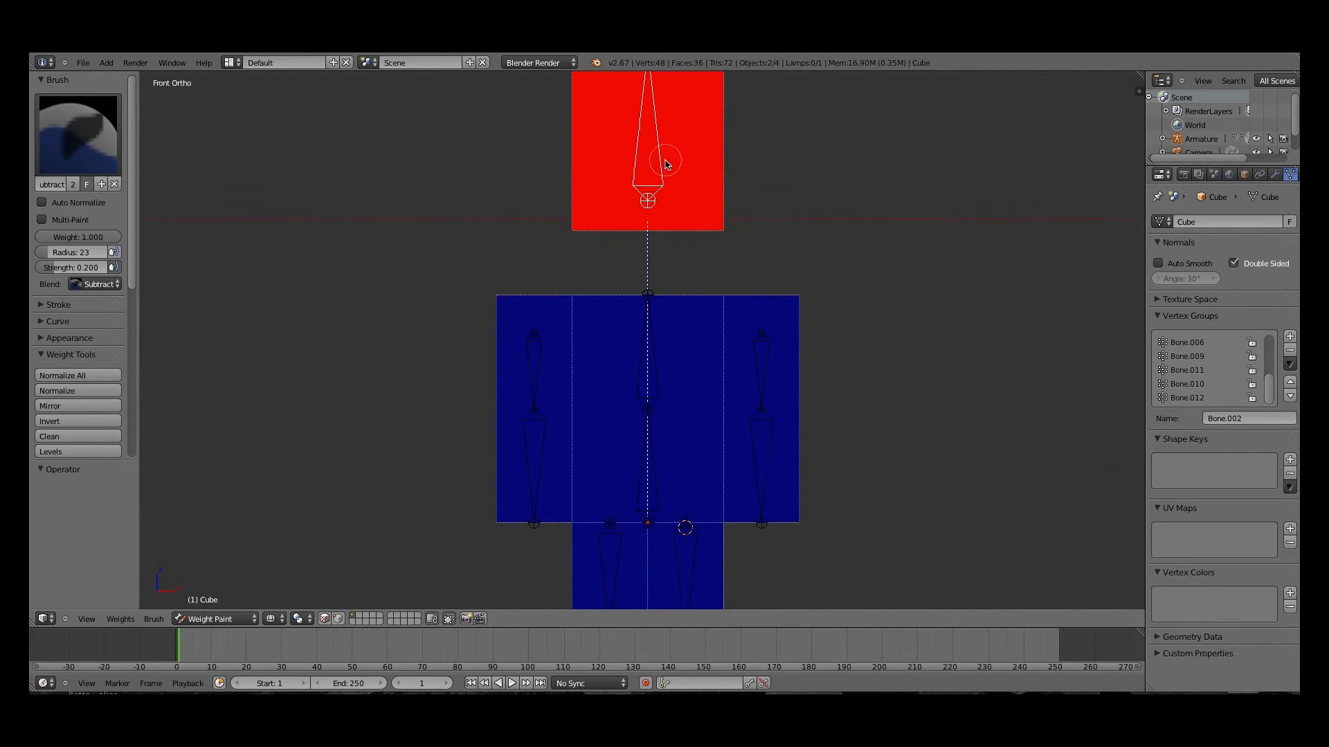
{"action": "middle_click_drag", "start_coordinate": [665, 164], "coordinate": [678, 325], "text": "shift"}
{"action": "key", "text": "r"}
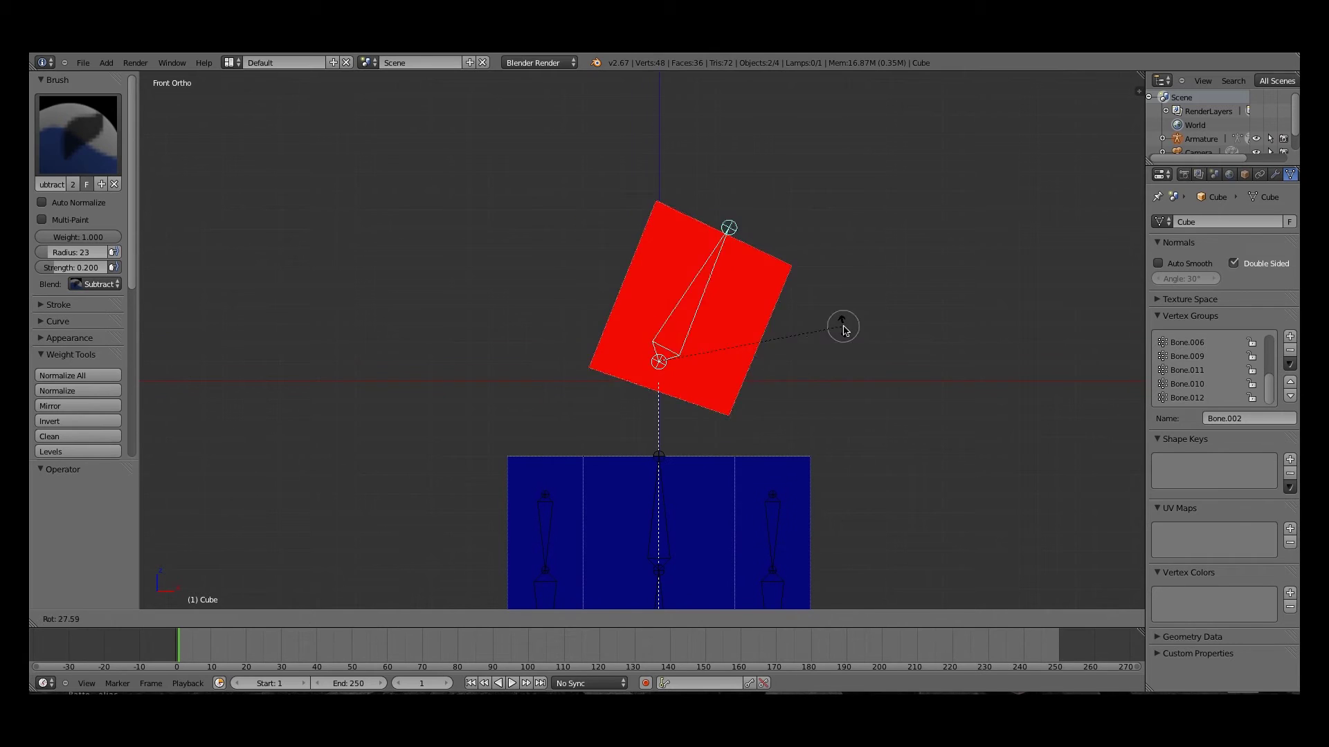
{"action": "key", "text": "Escape"}
Select the upper torso bone and paint its weight down along the head's lower edge with the Subtract brush
{"action": "middle_click_drag", "start_coordinate": [668, 450], "coordinate": [652, 385], "text": "shift"}
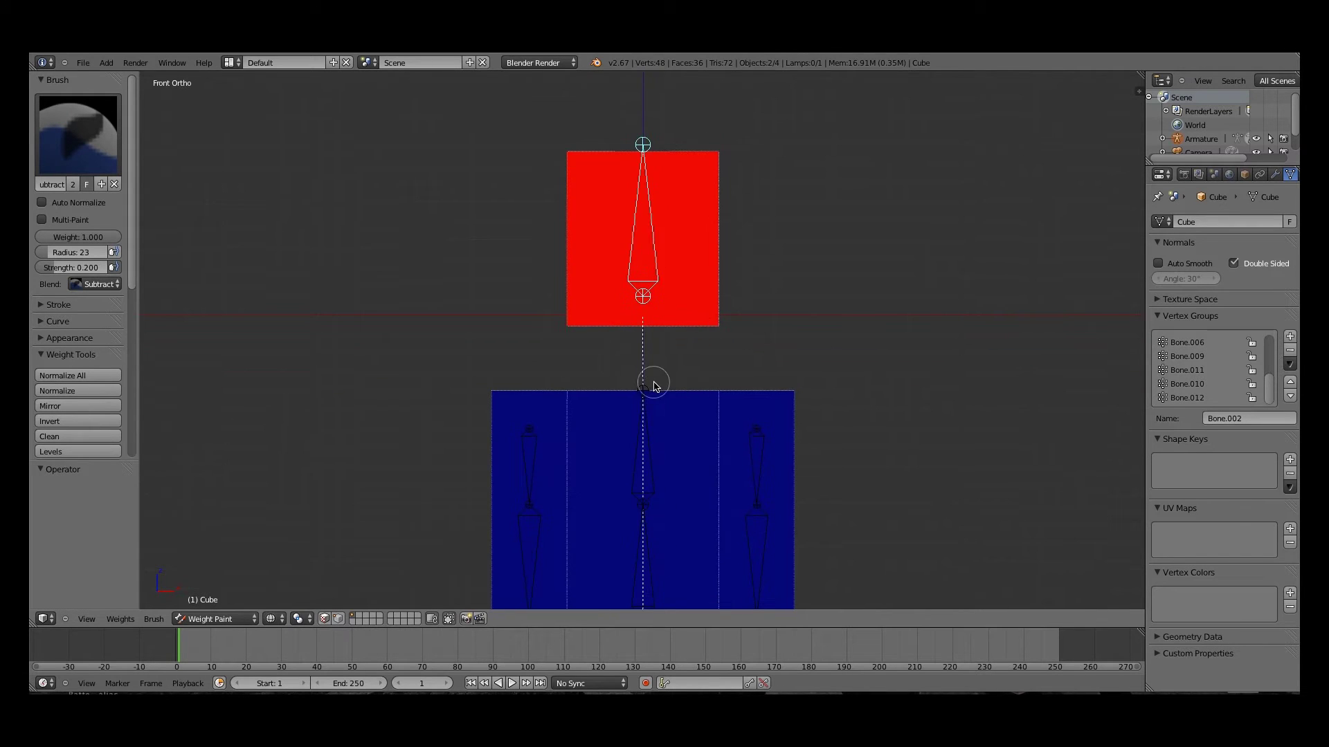
{"action": "right_click", "coordinate": [652, 414]}
{"action": "scroll", "coordinate": [647, 383], "scroll_direction": "up", "scroll_amount": 3}
{"action": "middle_click_drag", "start_coordinate": [618, 338], "coordinate": [610, 519], "text": "shift"}
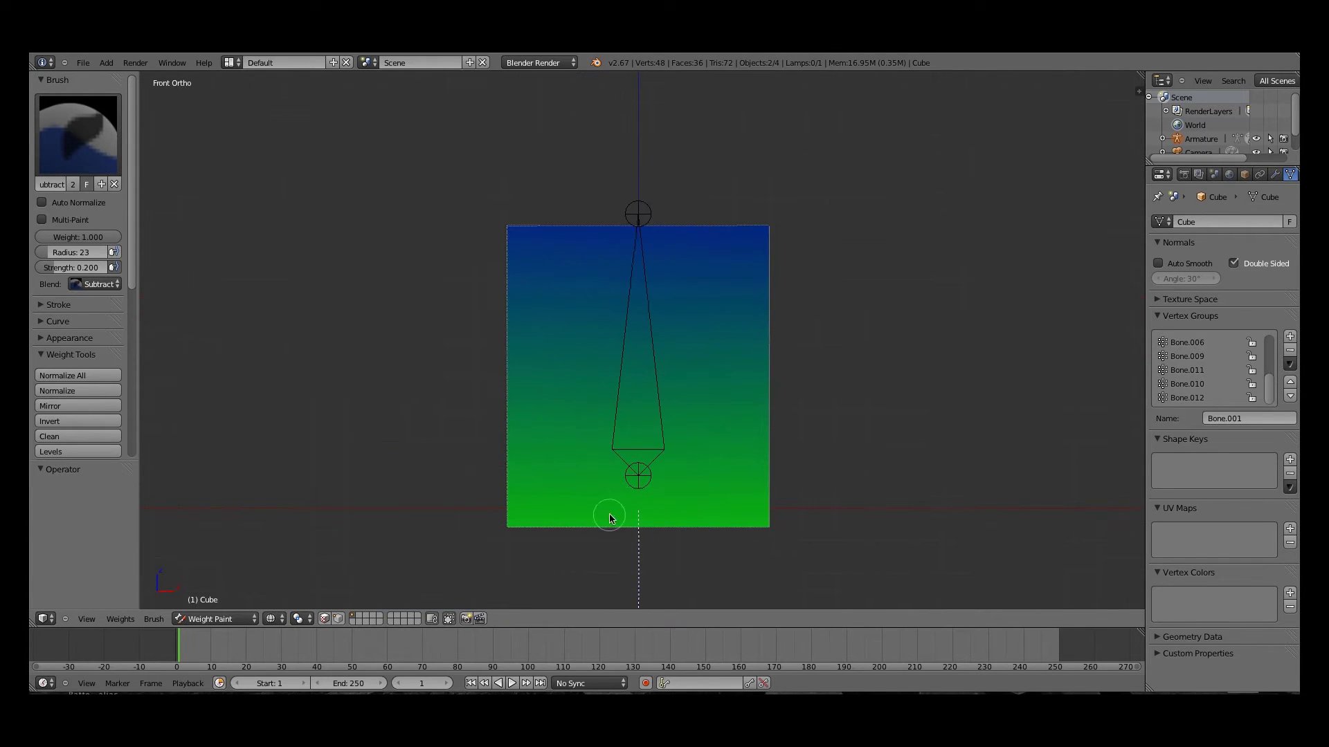
{"action": "middle_click_drag", "start_coordinate": [636, 454], "coordinate": [653, 23], "text": "shift"}
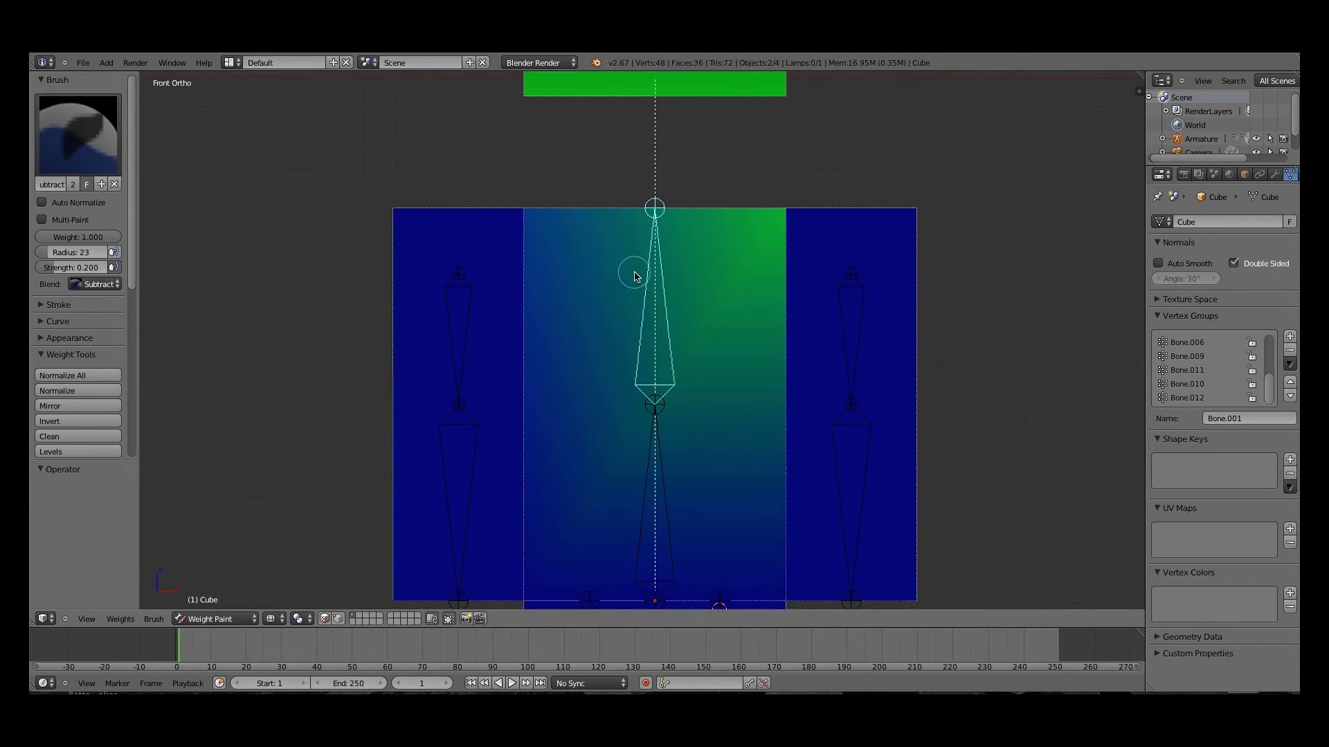
{"action": "middle_click_drag", "start_coordinate": [635, 272], "coordinate": [647, 492], "text": "shift"}
{"action": "middle_click_drag", "start_coordinate": [538, 331], "coordinate": [602, 510], "text": "shift"}
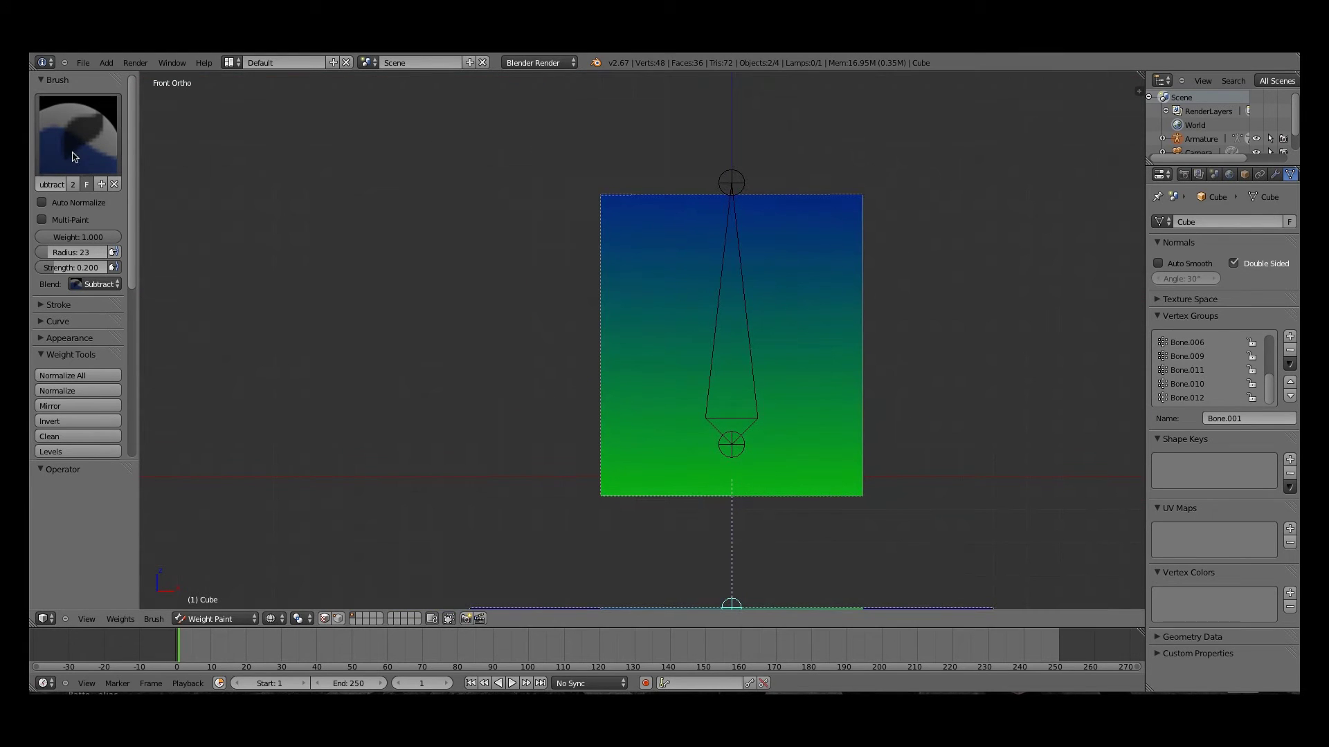
{"action": "mouse_move", "coordinate": [602, 537]}
{"action": "left_mouse_down"}
{"action": "mouse_move", "coordinate": [593, 475]}
{"action": "mouse_move", "coordinate": [759, 516]}
{"action": "left_mouse_up"}
{"action": "mouse_move", "coordinate": [895, 480]}
{"action": "left_mouse_down"}
{"action": "mouse_move", "coordinate": [949, 522]}
{"action": "mouse_move", "coordinate": [750, 480]}
{"action": "left_mouse_up"}
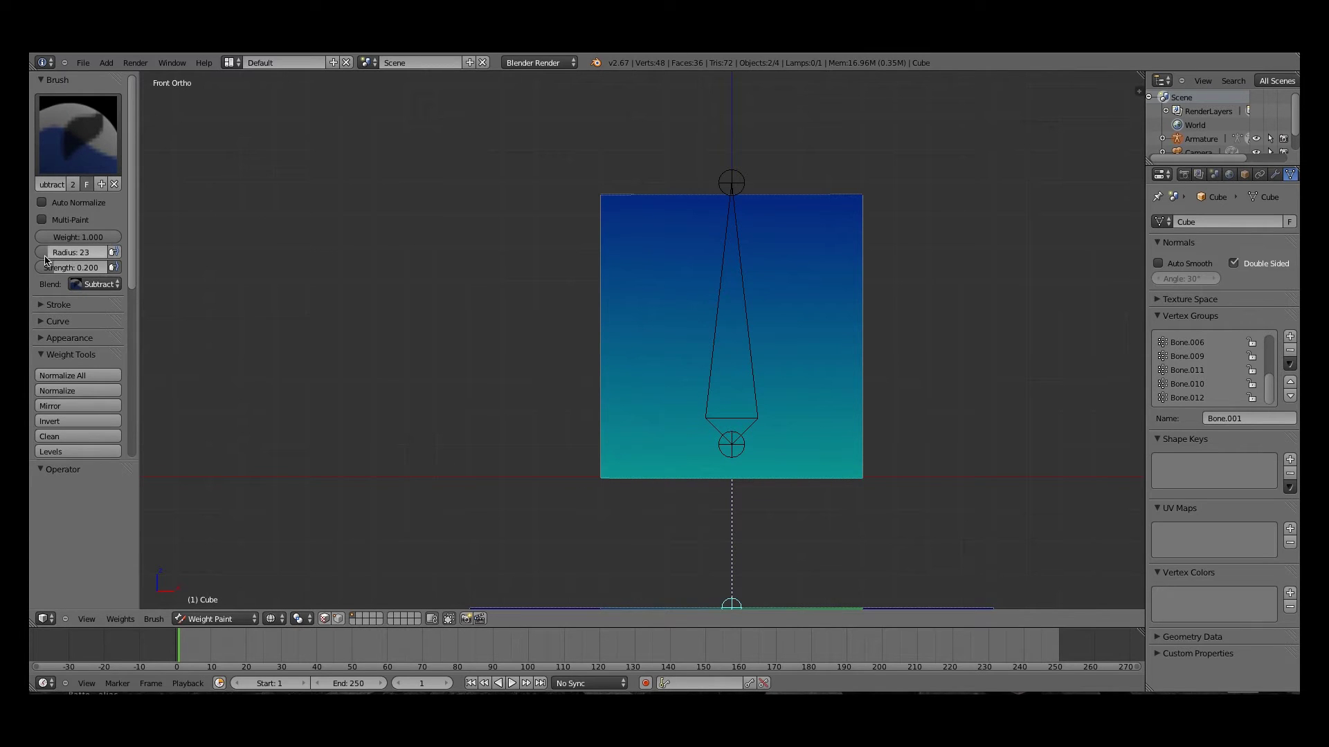
Set the Subtract brush strength to 1.000 and paint the upper torso bone's remaining weight off the head's corners
{"action": "left_click_drag", "start_coordinate": [52, 266], "coordinate": [56, 266]}
{"action": "left_click_drag", "start_coordinate": [567, 476], "coordinate": [1082, 471]}
{"action": "mouse_move", "coordinate": [859, 260]}
{"action": "left_mouse_down"}
{"action": "mouse_move", "coordinate": [863, 173]}
{"action": "mouse_move", "coordinate": [679, 163]}
{"action": "mouse_move", "coordinate": [670, 201]}
{"action": "left_mouse_up"}
{"action": "scroll", "coordinate": [974, 194], "scroll_direction": "down", "scroll_amount": 1}
{"action": "middle_click_drag", "start_coordinate": [974, 195], "coordinate": [789, 227]}
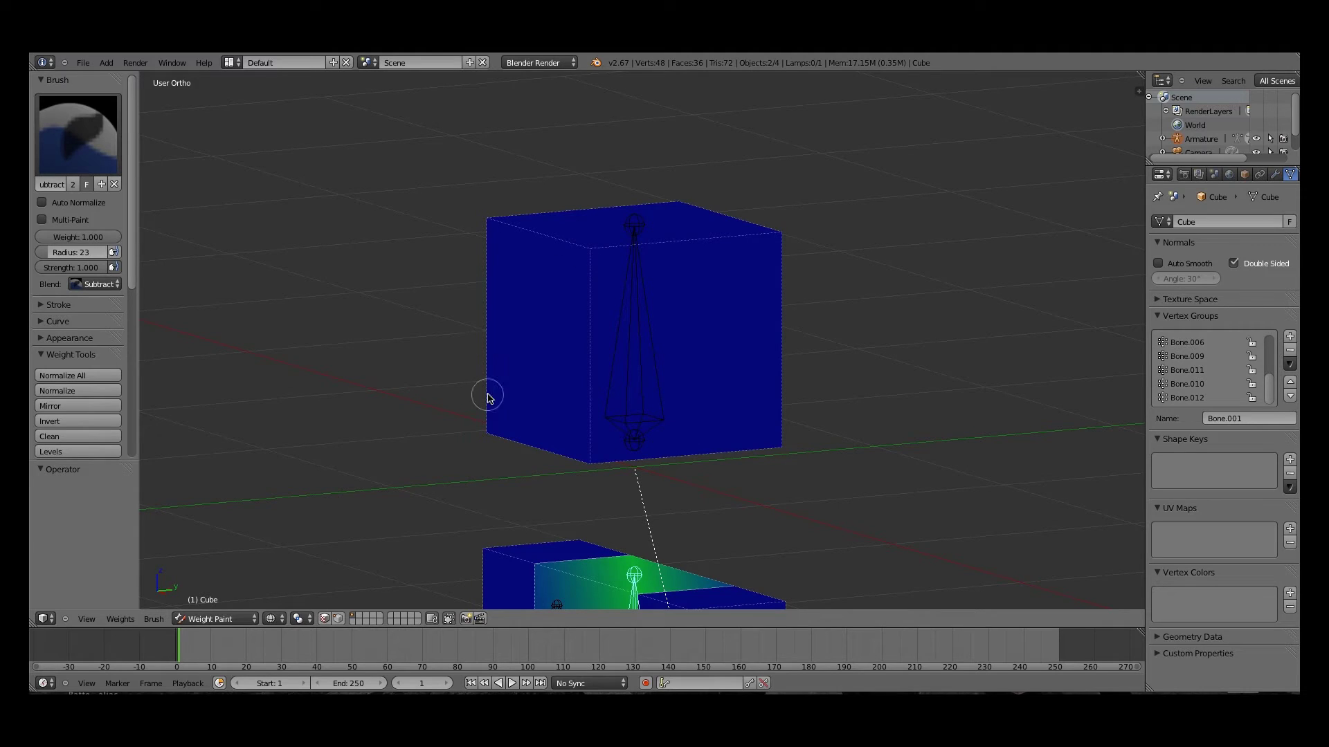
{"action": "middle_click_drag", "start_coordinate": [878, 389], "coordinate": [635, 380]}
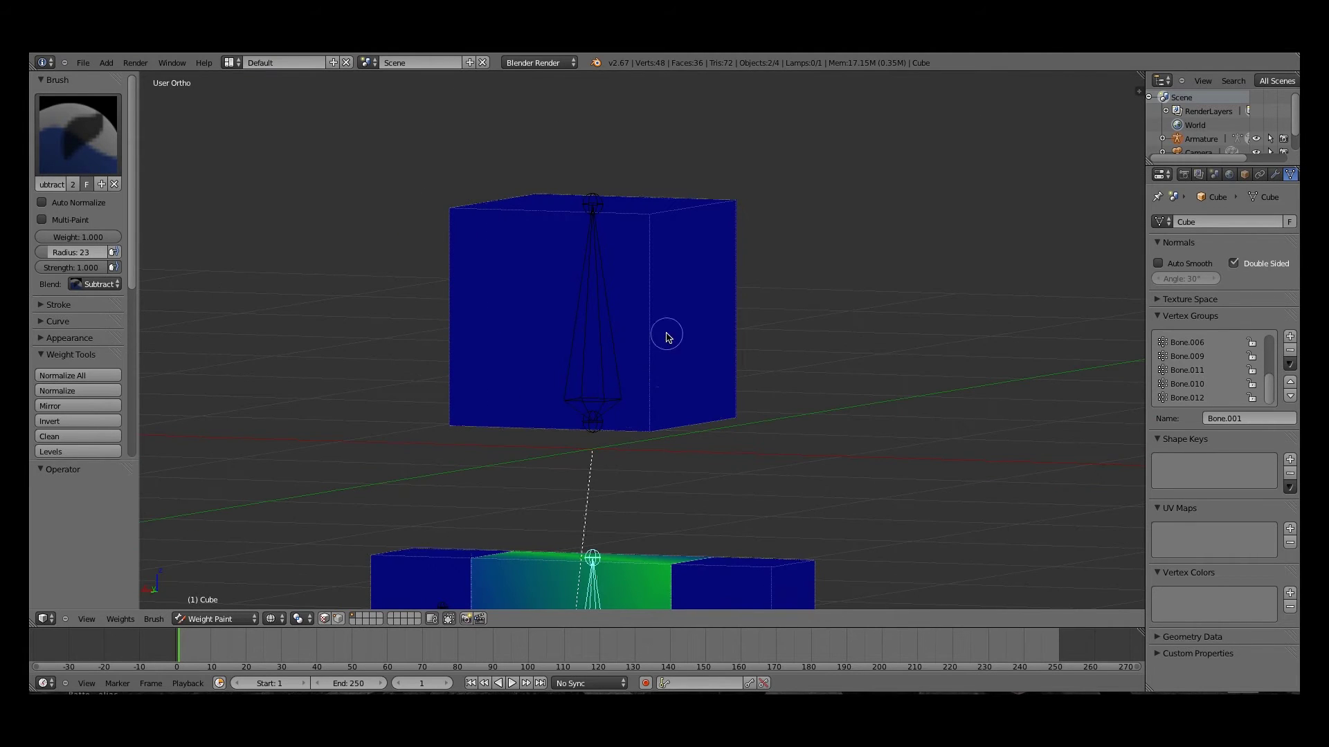
Test-rotate the upper torso bone in the front view to check how the torso deforms, reverting each rotation
{"action": "key", "text": "KP_1"}
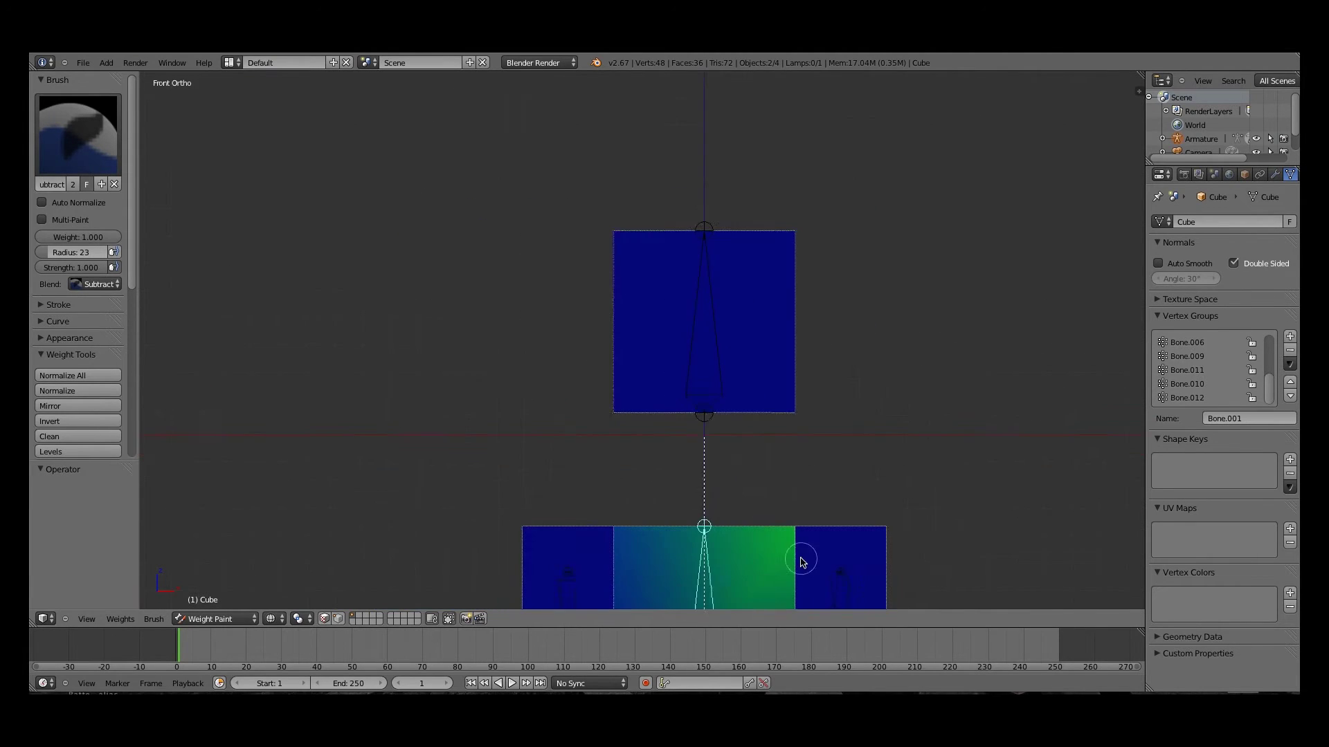
{"action": "scroll", "coordinate": [802, 562], "scroll_direction": "down", "scroll_amount": 1}
{"action": "key", "text": "r"}
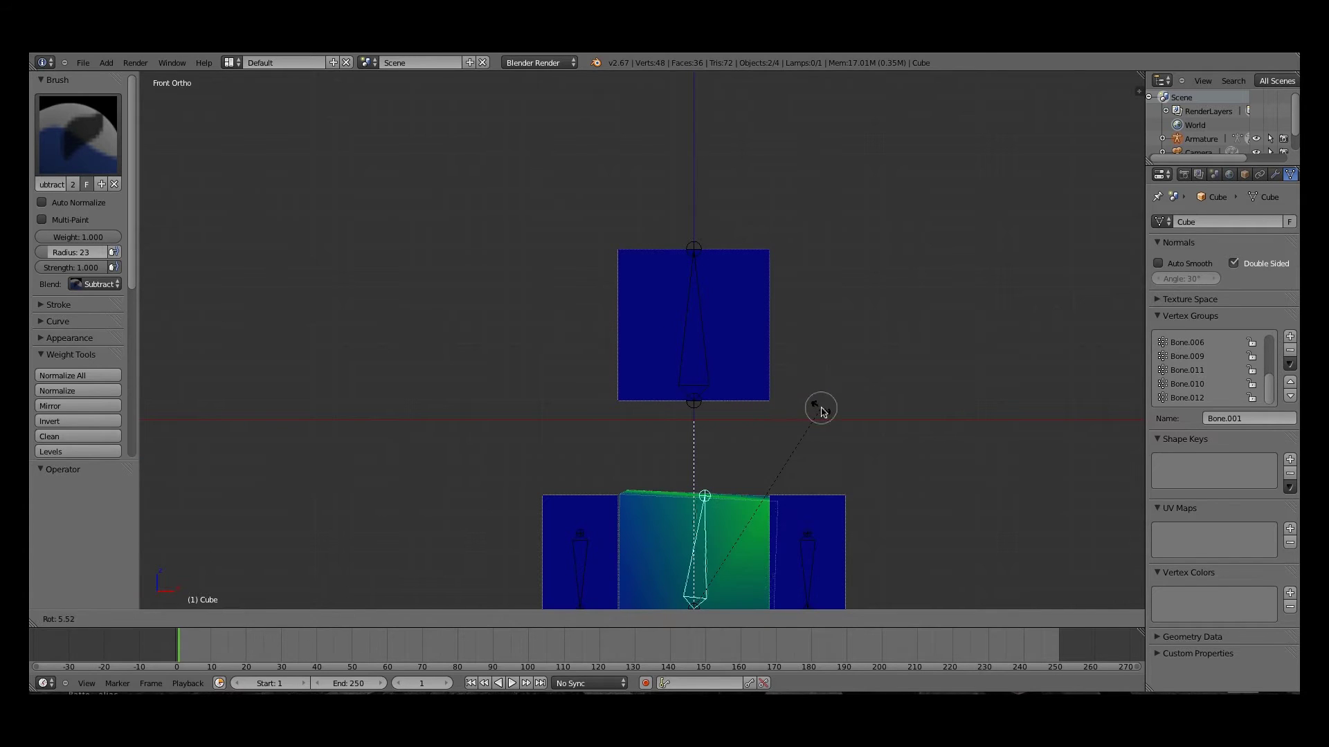
{"action": "left_click", "coordinate": [843, 372]}
{"action": "key", "text": "ctrl+z"}
{"action": "middle_click_drag", "start_coordinate": [707, 366], "coordinate": [701, 306], "text": "shift"}
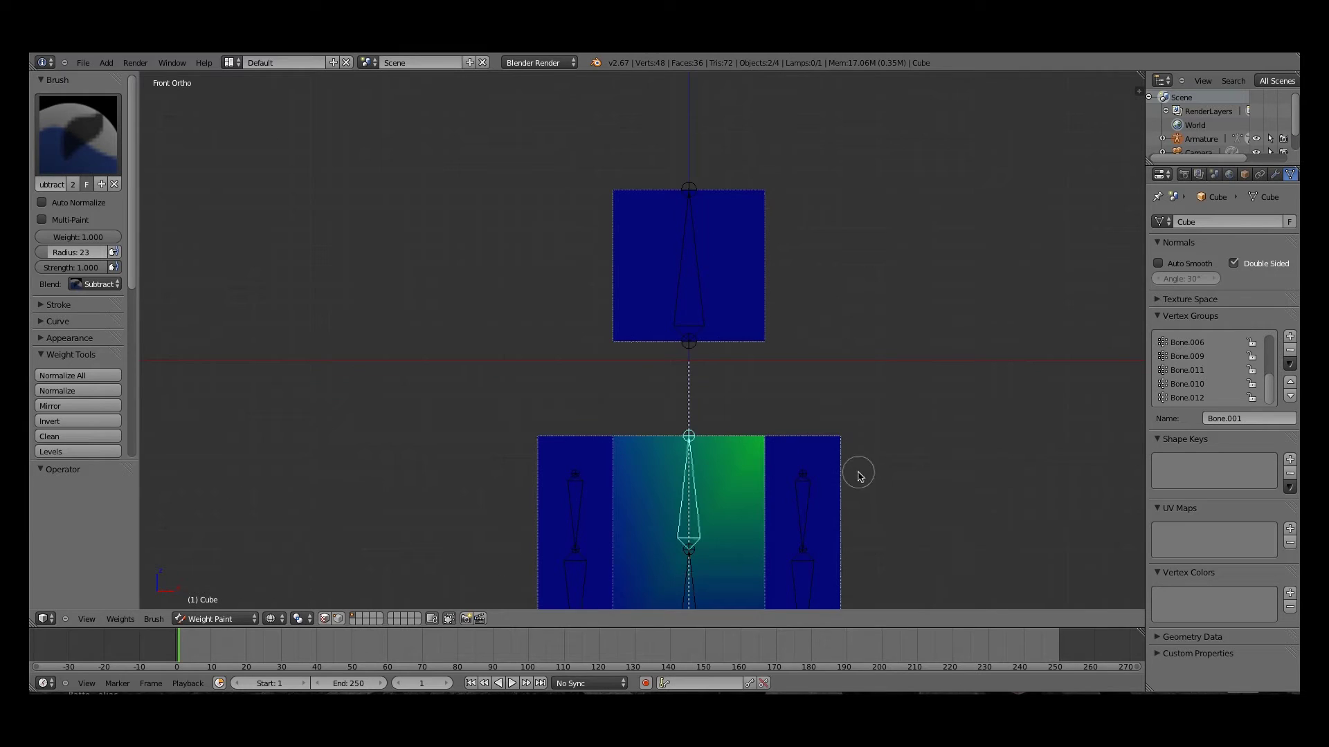
{"action": "middle_click_drag", "start_coordinate": [758, 474], "coordinate": [768, 332], "text": "shift"}
{"action": "scroll", "coordinate": [768, 332], "scroll_direction": "up", "scroll_amount": 2}
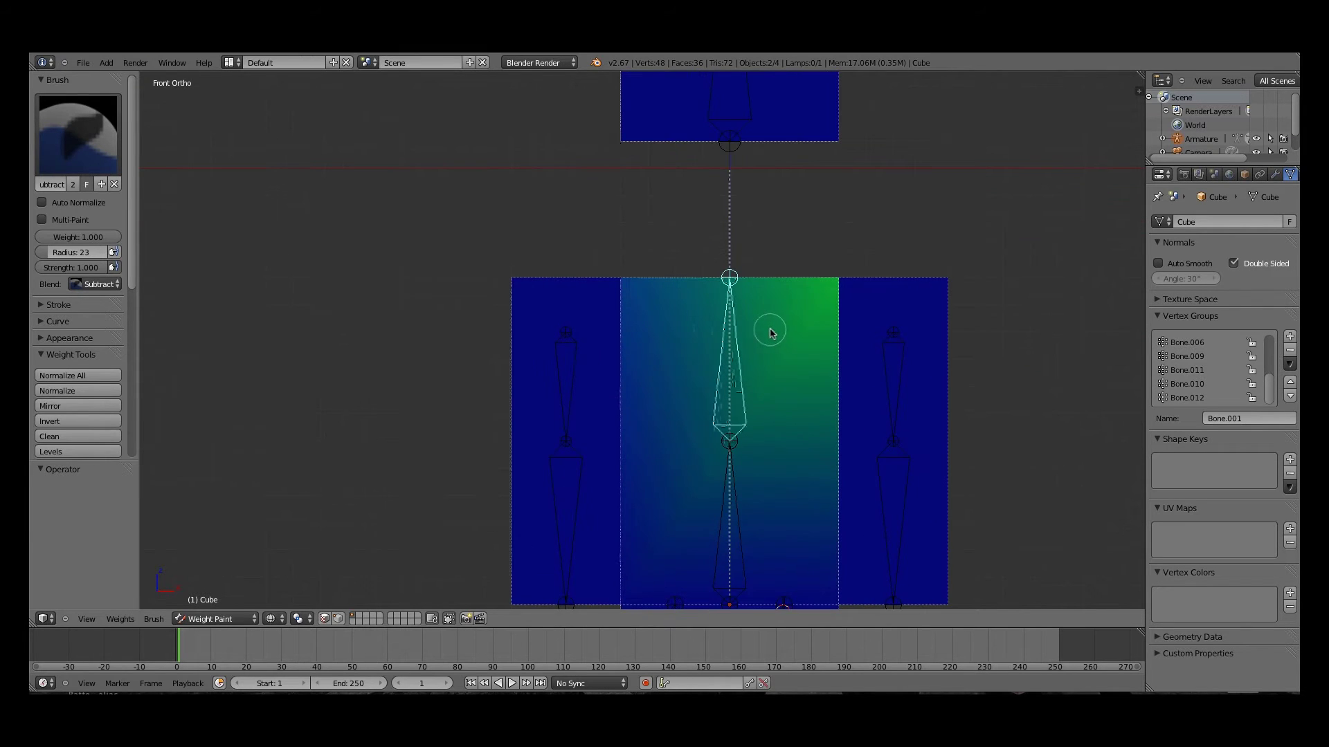
{"action": "key", "text": "r"}
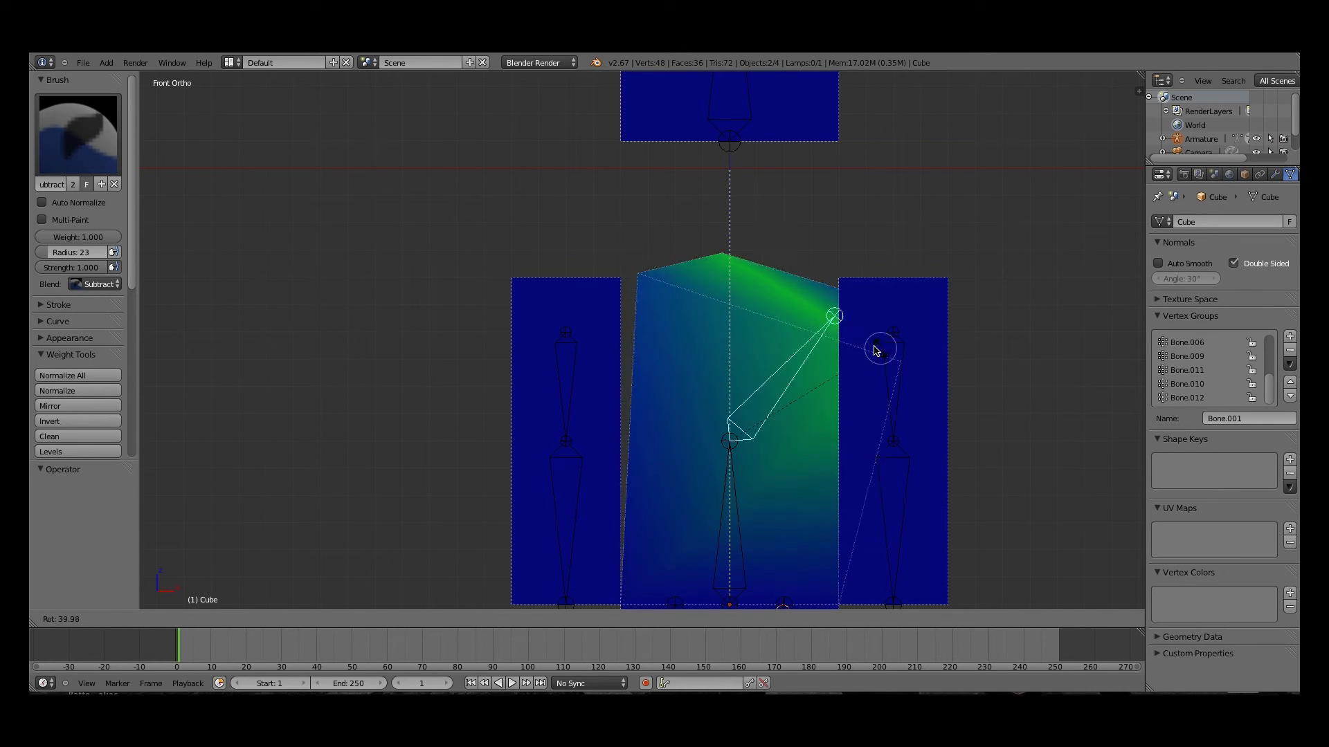
{"action": "key", "text": "Escape"}
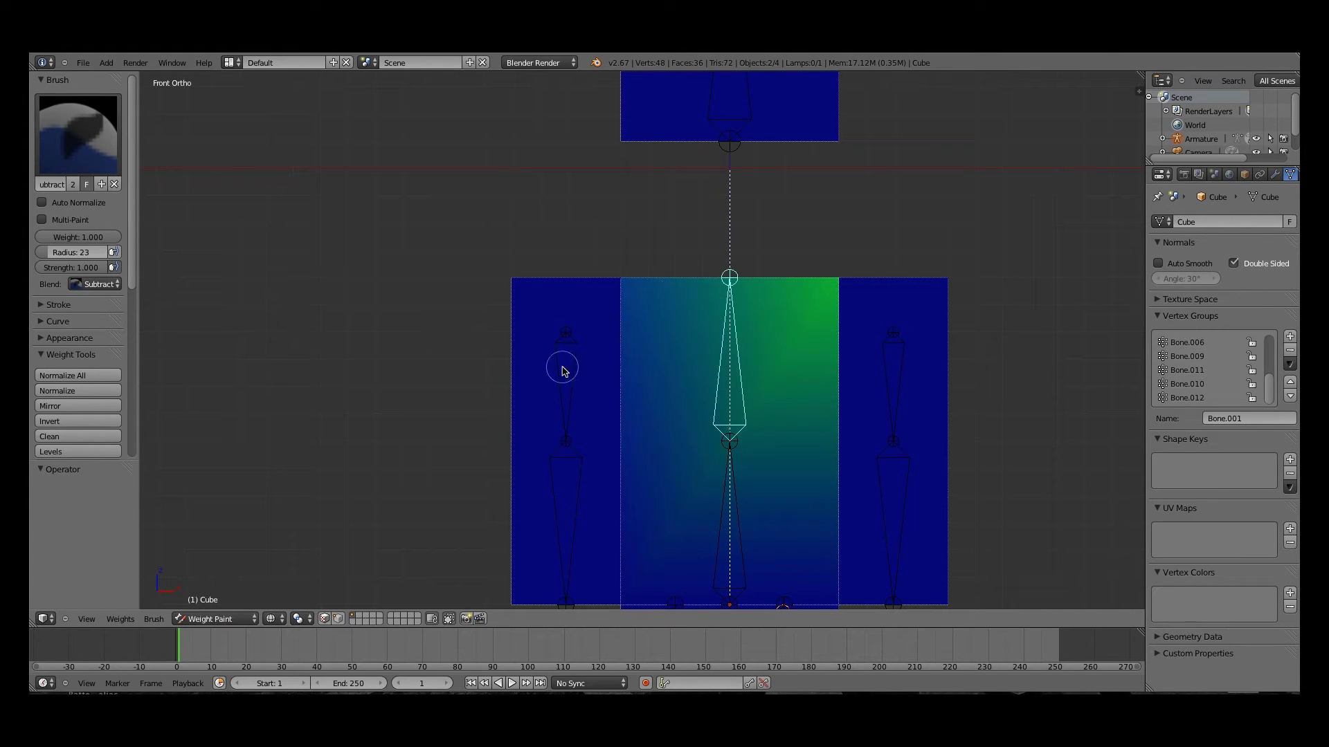
{"action": "left_click", "coordinate": [207, 618]}
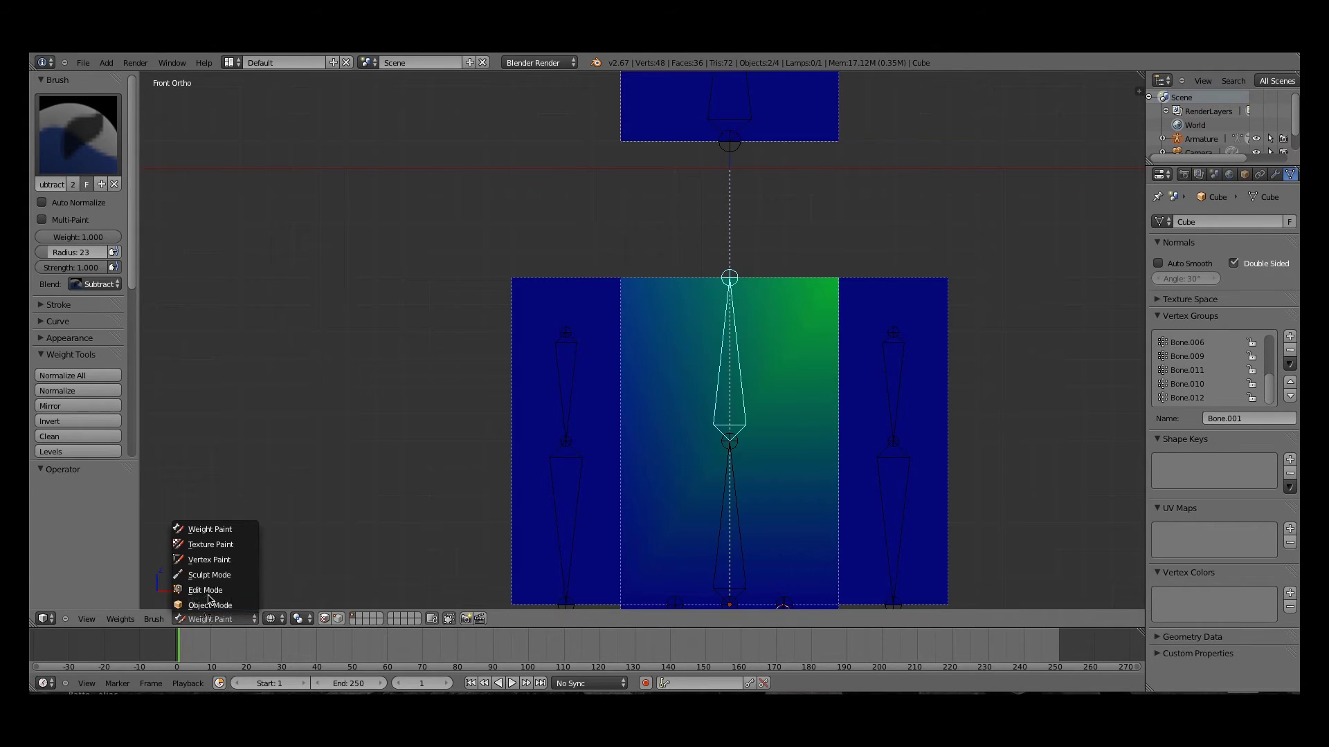
{"action": "left_click", "coordinate": [212, 592]}
{"action": "key", "text": "z"}
{"action": "key", "text": "z"}
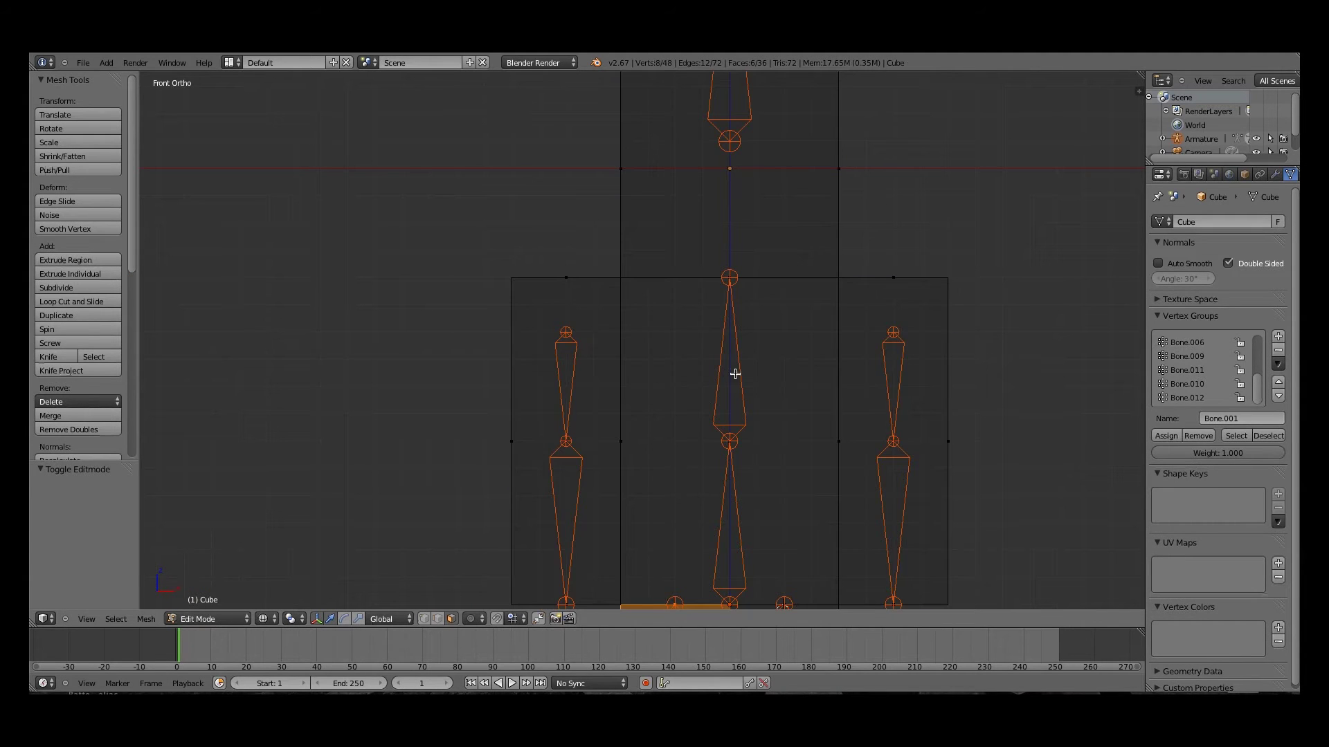
{"action": "key", "text": "z"}
{"action": "right_click", "coordinate": [575, 415]}
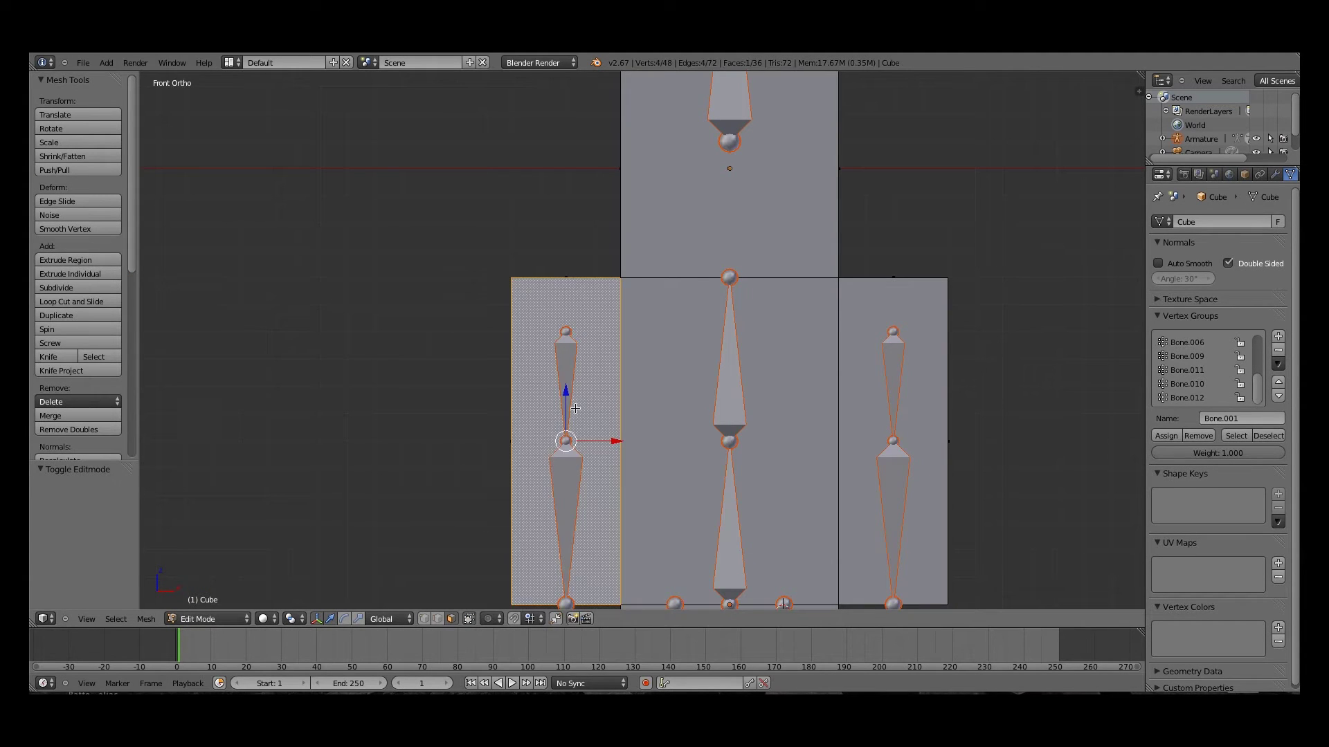
{"action": "key", "text": "Tab"}
{"action": "key", "text": "Tab"}
{"action": "left_click", "coordinate": [227, 620]}
{"action": "left_click", "coordinate": [202, 605]}
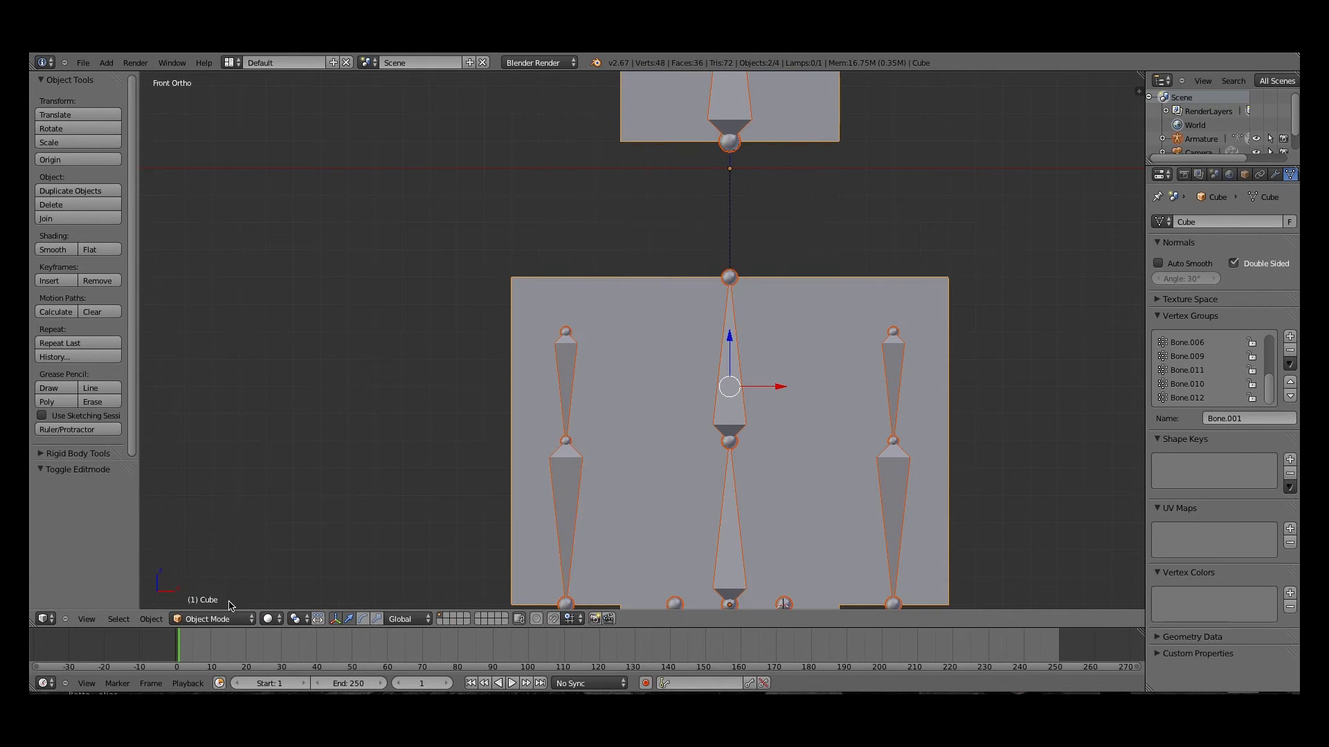
Select the armature, put it in Edit Mode and show the model in wireframe
{"action": "right_click", "coordinate": [564, 375]}
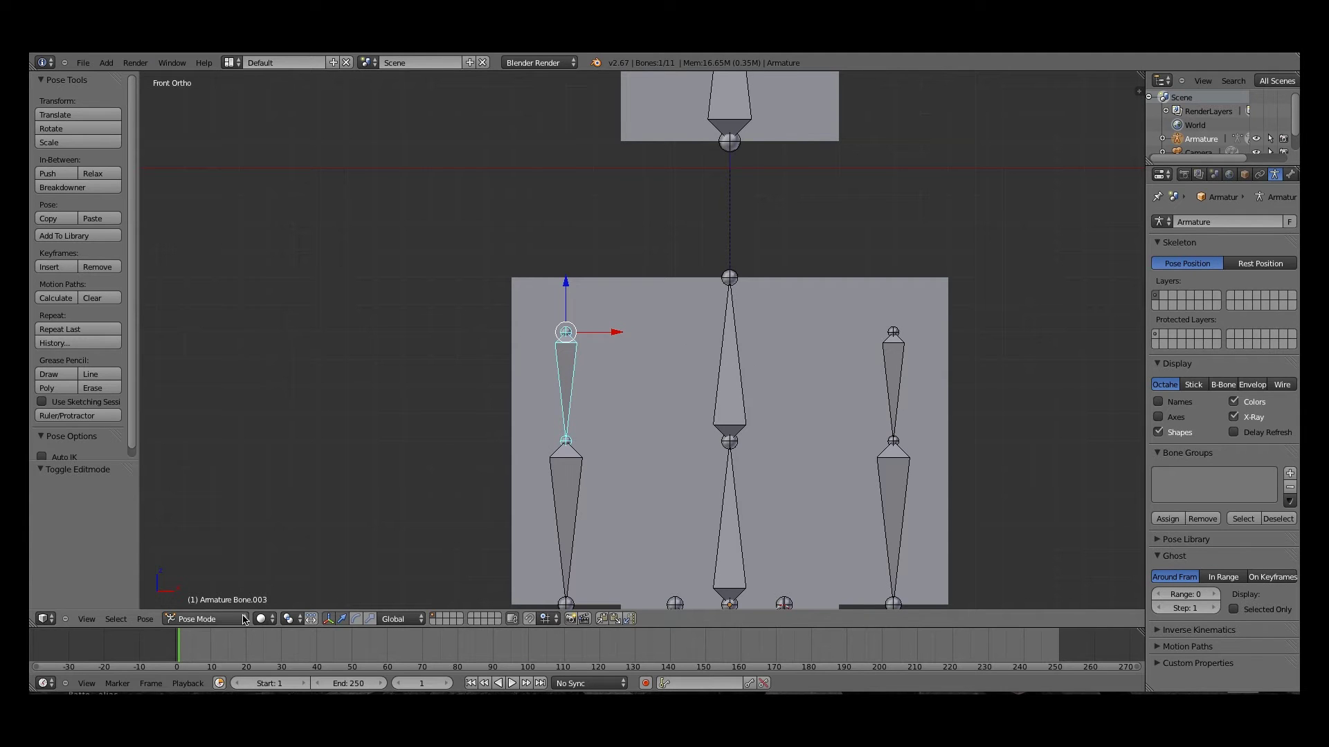
{"action": "left_click", "coordinate": [220, 618]}
{"action": "left_click", "coordinate": [218, 591]}
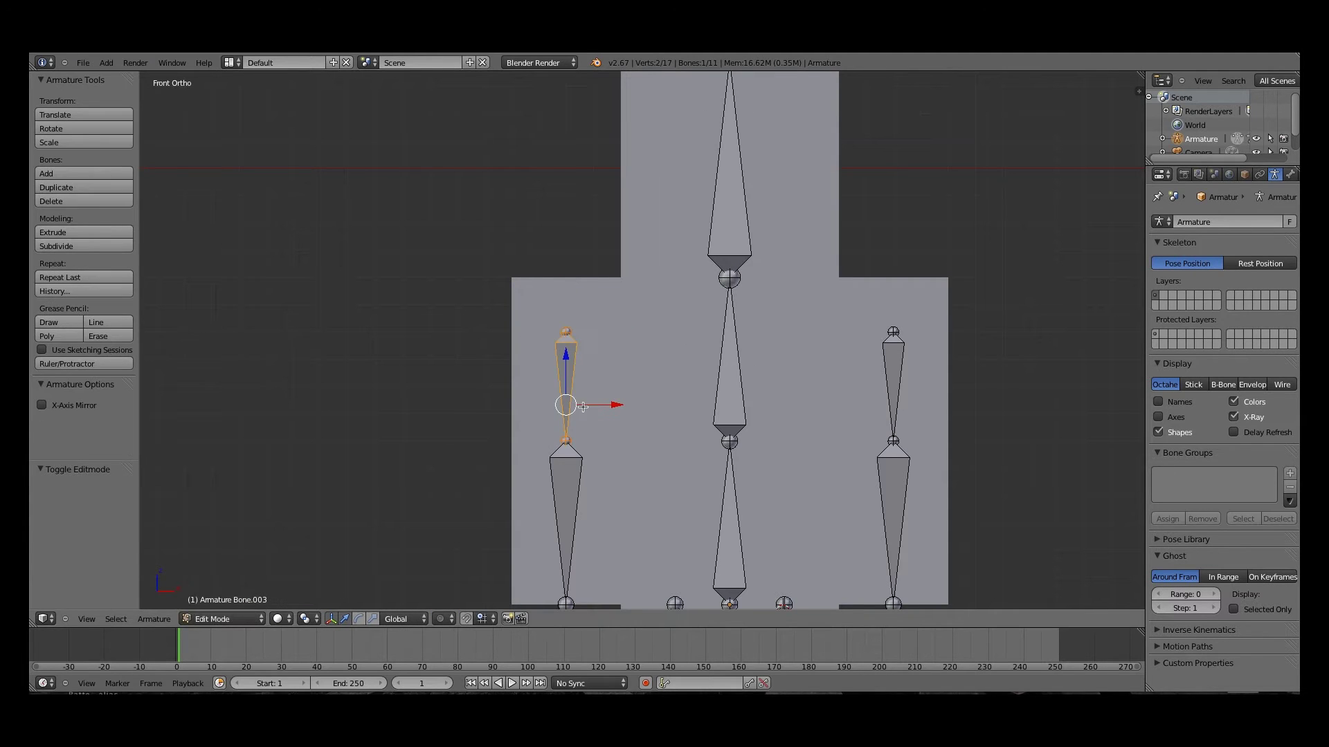
{"action": "key", "text": "z"}
{"action": "scroll", "coordinate": [618, 387], "scroll_direction": "up", "scroll_amount": 1}
{"action": "scroll", "coordinate": [626, 384], "scroll_direction": "down", "scroll_amount": 1}
{"action": "middle_click_drag", "start_coordinate": [628, 378], "coordinate": [608, 405], "text": "shift"}
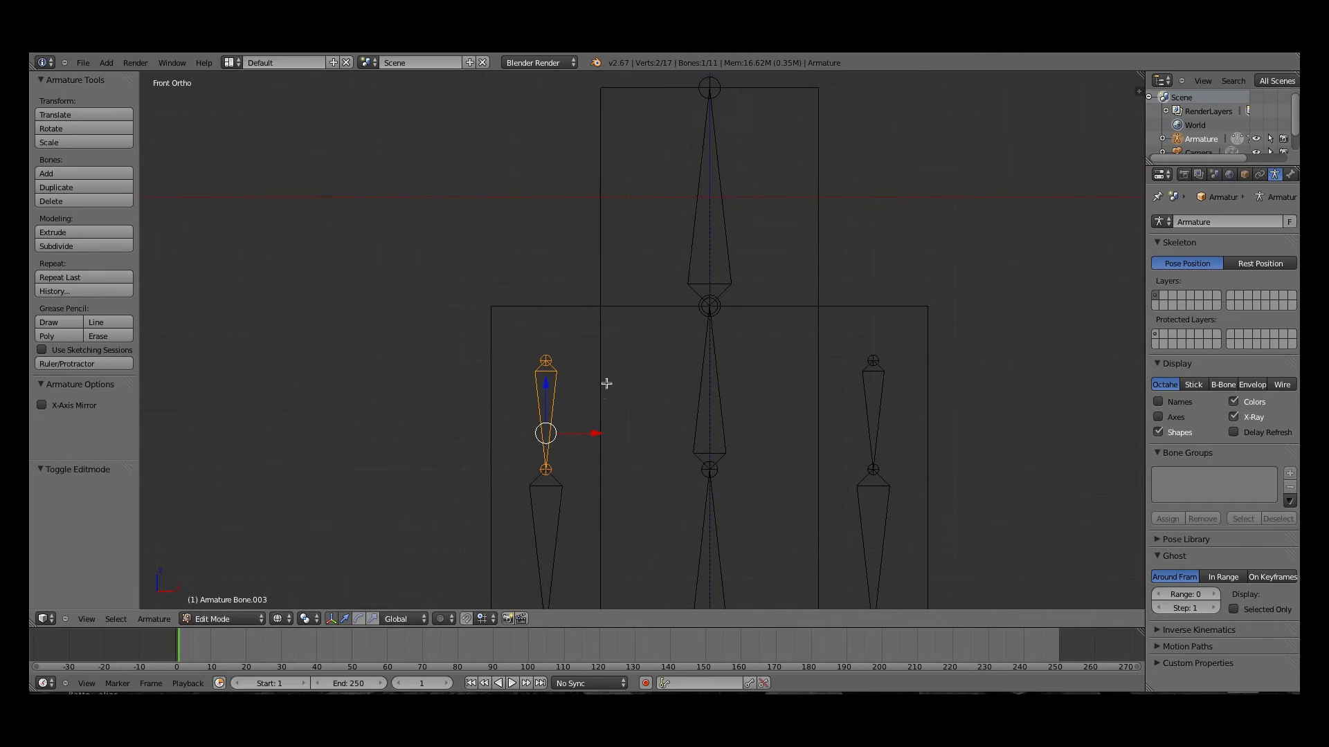
{"action": "right_click", "coordinate": [717, 388]}
{"action": "key", "text": "r"}
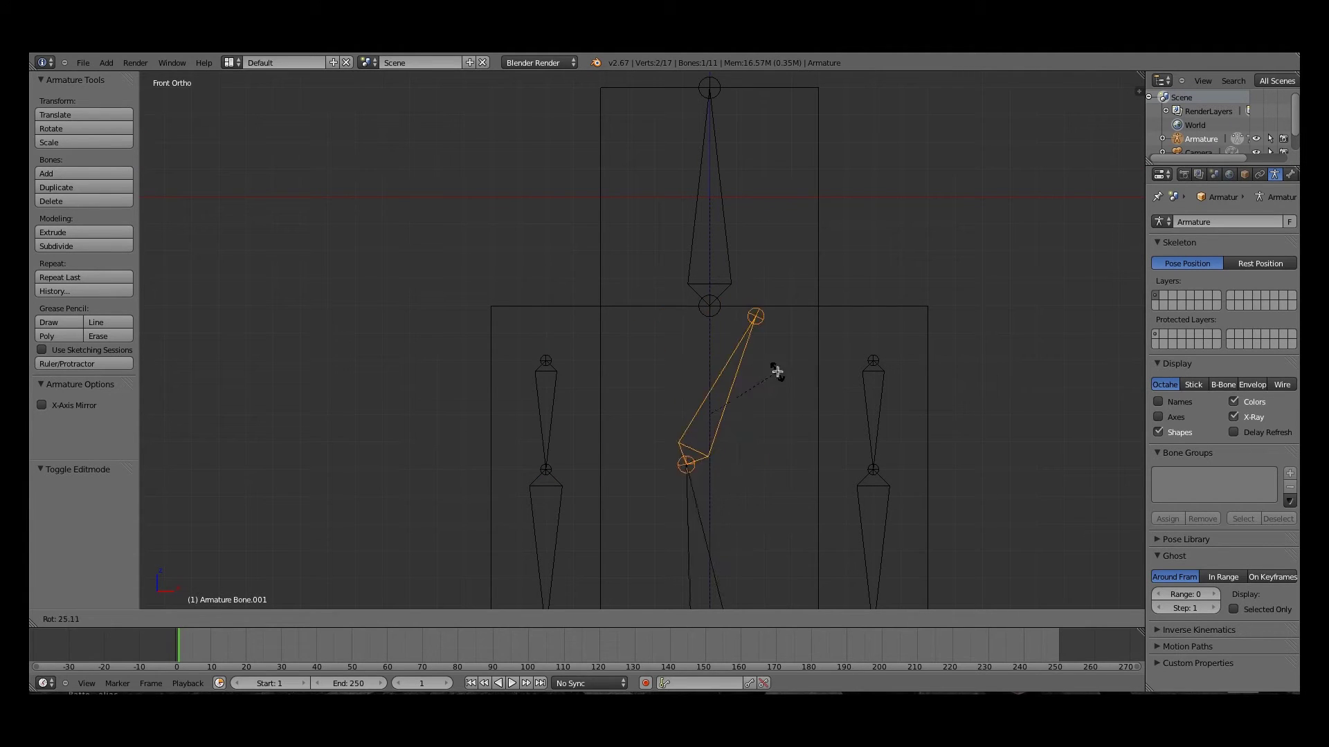
{"action": "right_click", "coordinate": [831, 320]}
Parent the head bone and both upper arm bones to the upper torso bone with Keep Offset
{"action": "right_click", "coordinate": [544, 386]}
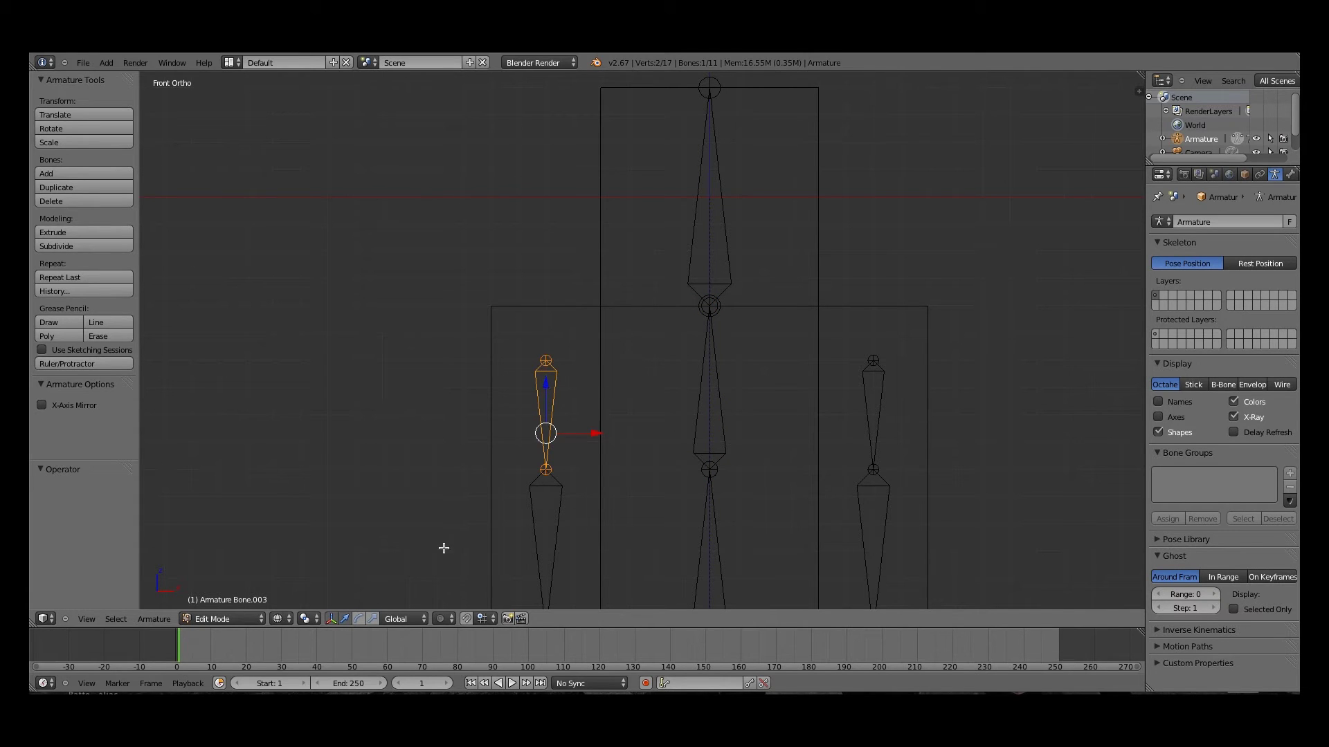
{"action": "middle_click_drag", "start_coordinate": [546, 430], "coordinate": [565, 364], "text": "shift"}
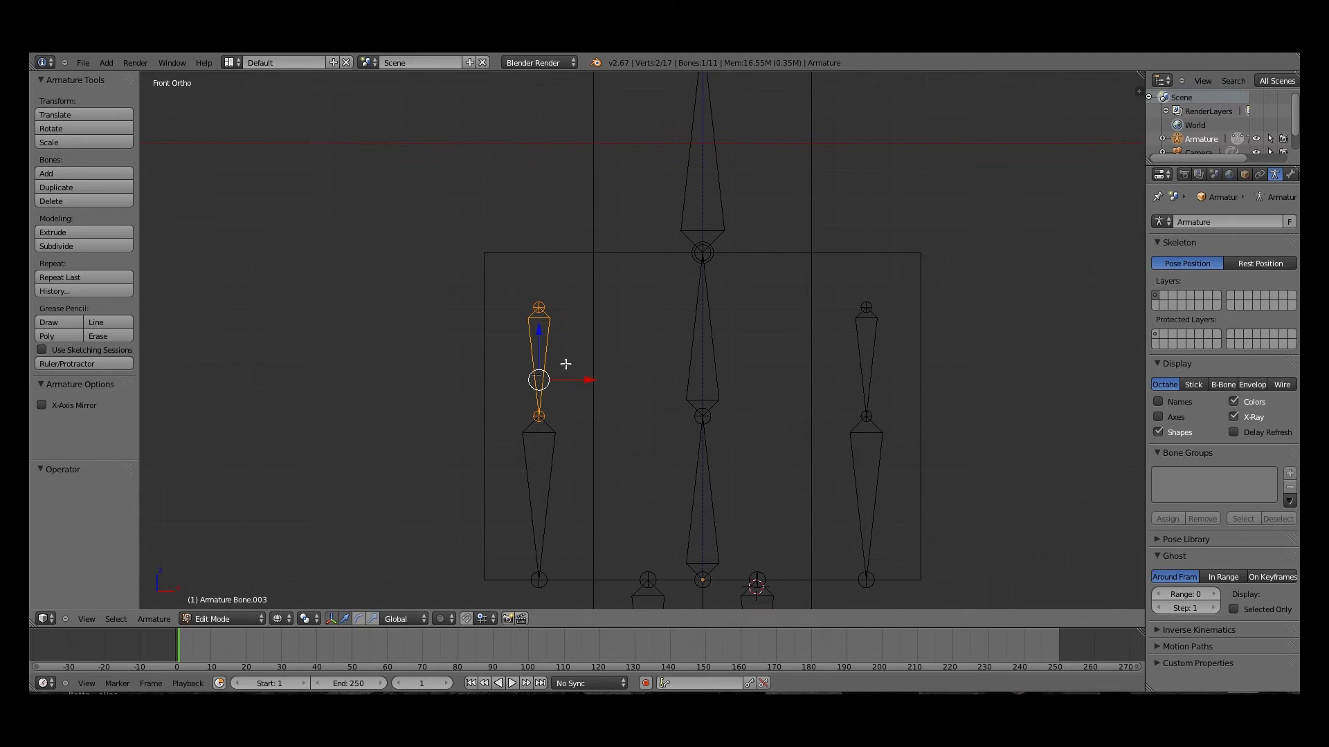
{"action": "right_click", "coordinate": [726, 218], "text": "shift"}
{"action": "right_click", "coordinate": [872, 354], "text": "shift"}
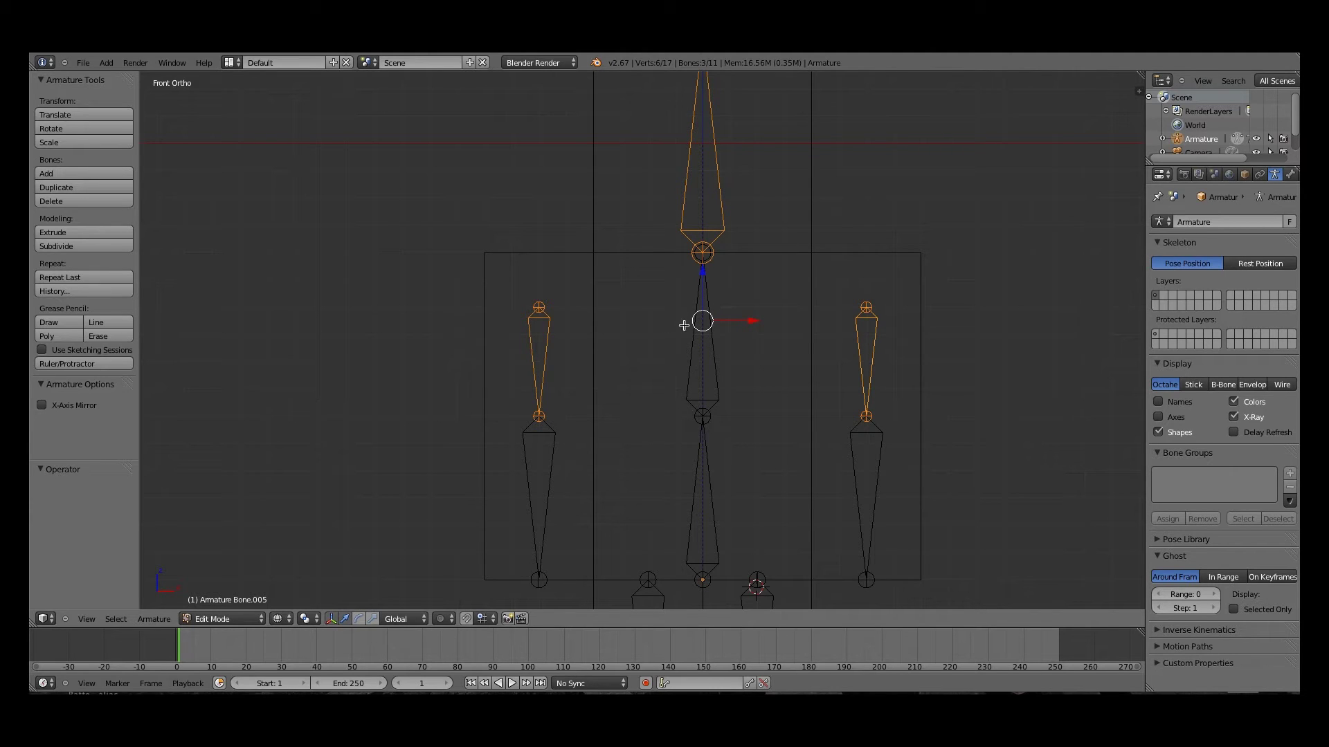
{"action": "right_click", "coordinate": [690, 360], "text": "shift"}
{"action": "key", "text": "ctrl+p"}
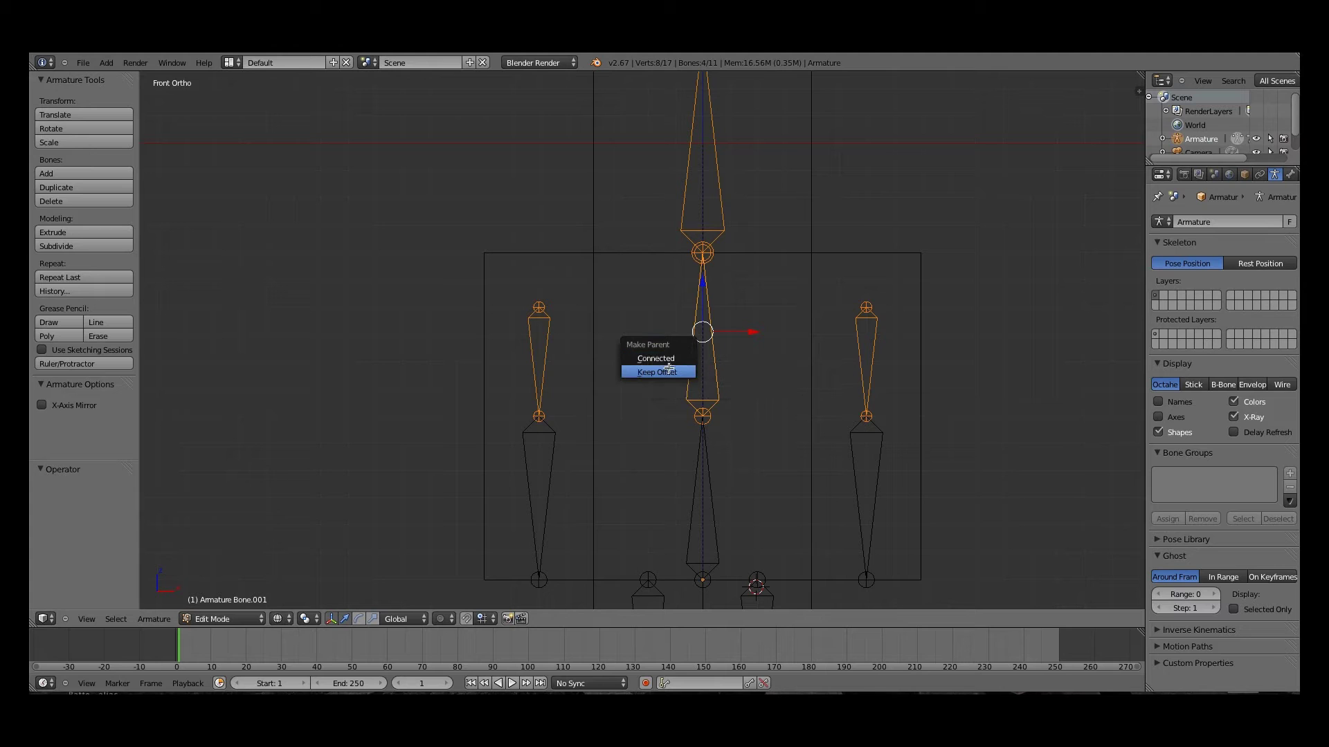
{"action": "left_click", "coordinate": [667, 370]}
Select the upper torso bone alone and switch the armature from Edit Mode to Pose Mode
{"action": "right_click", "coordinate": [716, 351]}
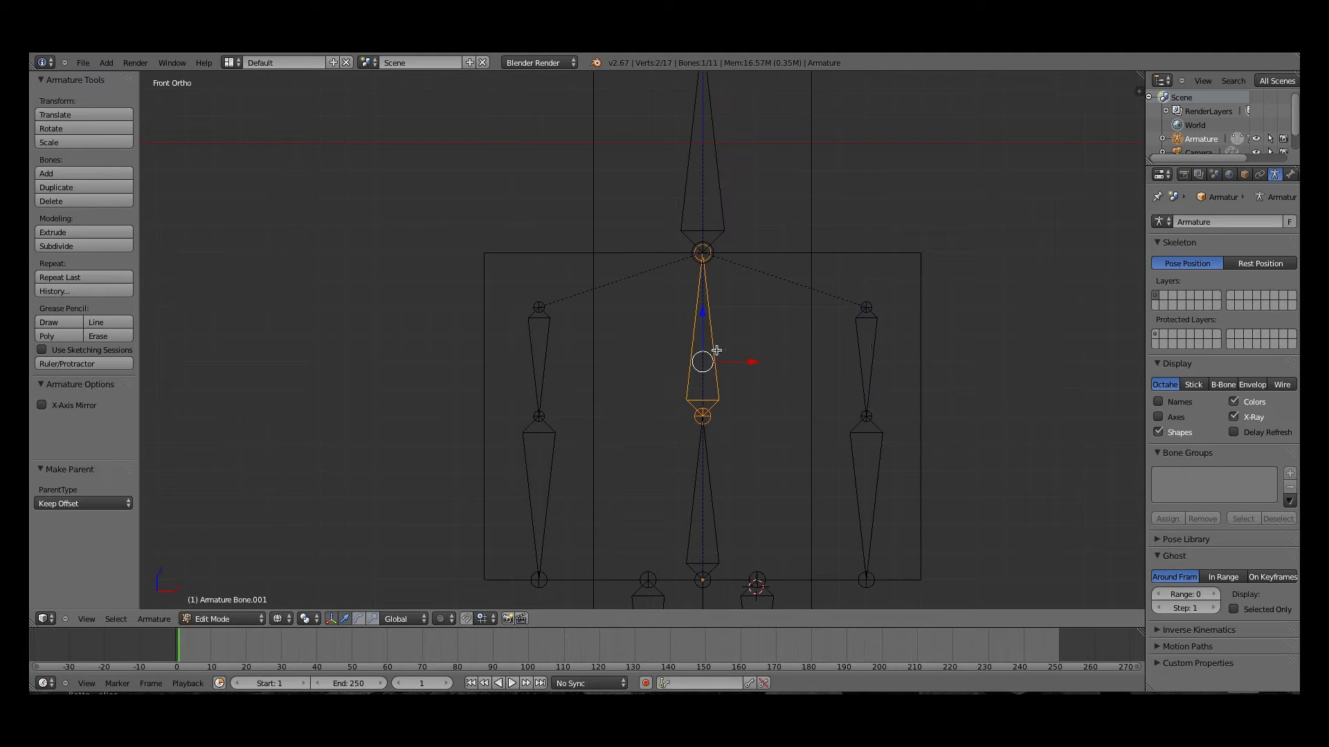
{"action": "key", "text": "r"}
{"action": "right_click", "coordinate": [729, 311]}
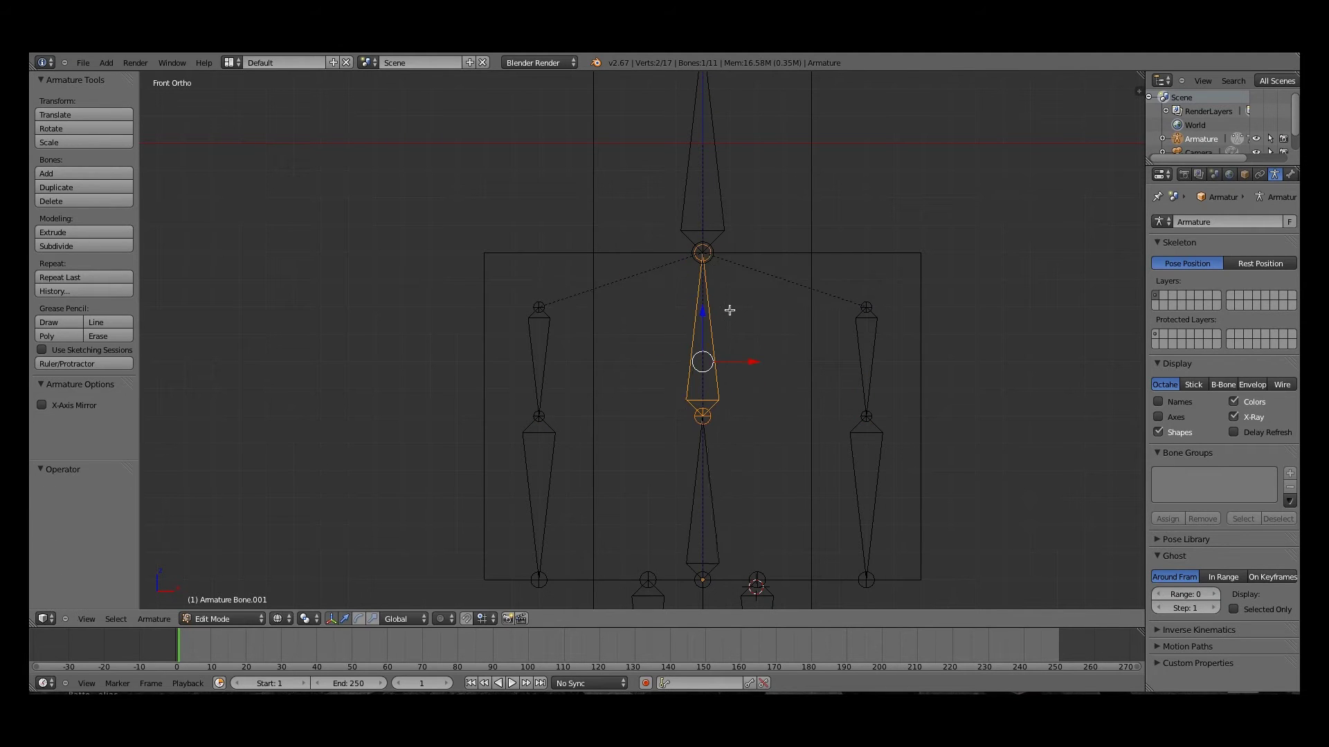
{"action": "middle_click_drag", "start_coordinate": [730, 305], "coordinate": [734, 376], "text": "shift"}
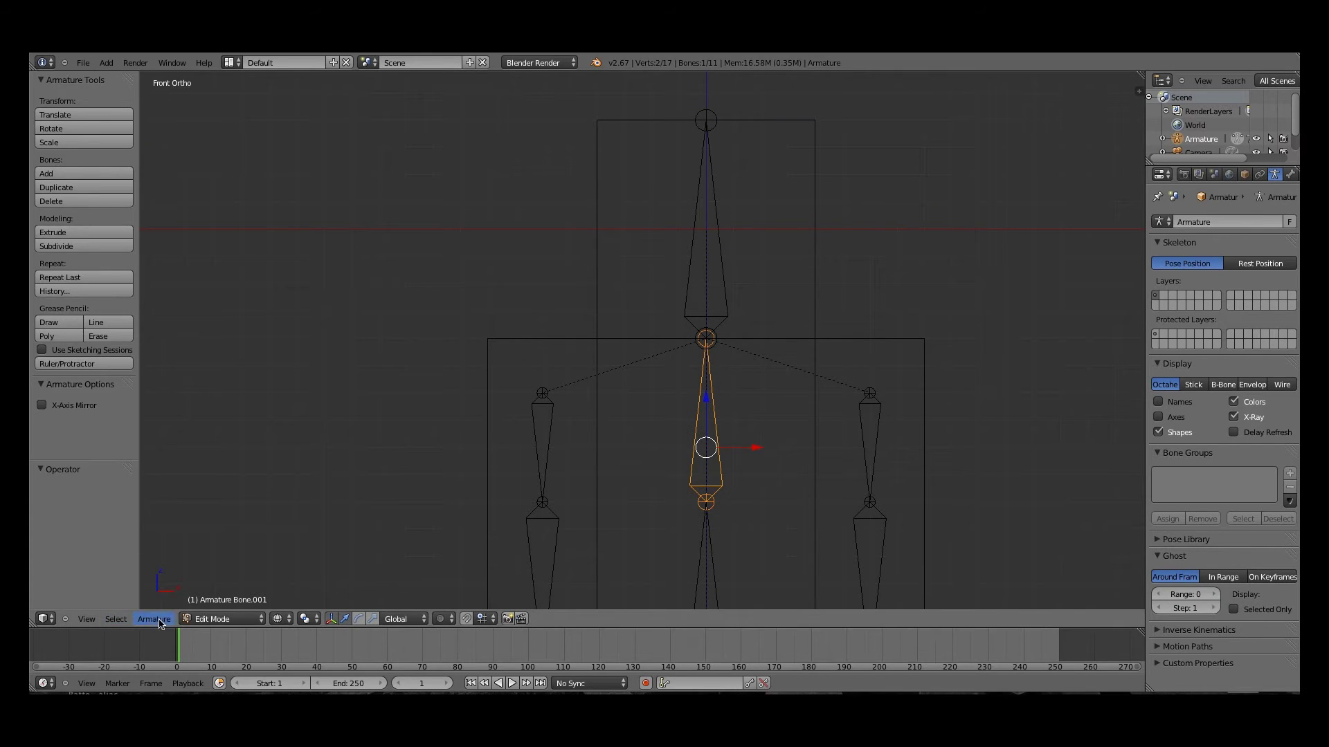
{"action": "left_click", "coordinate": [206, 615]}
{"action": "left_click", "coordinate": [214, 605]}
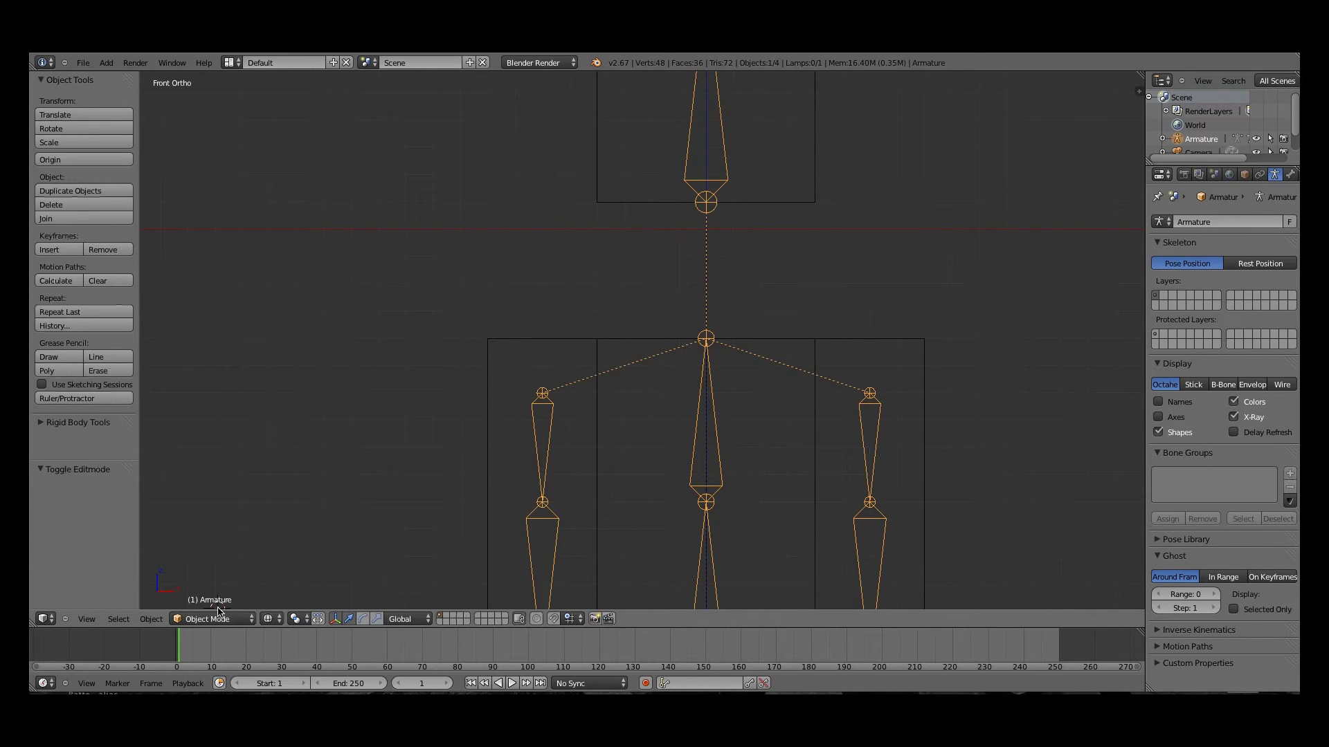
{"action": "left_click", "coordinate": [218, 615]}
{"action": "left_click", "coordinate": [217, 572]}
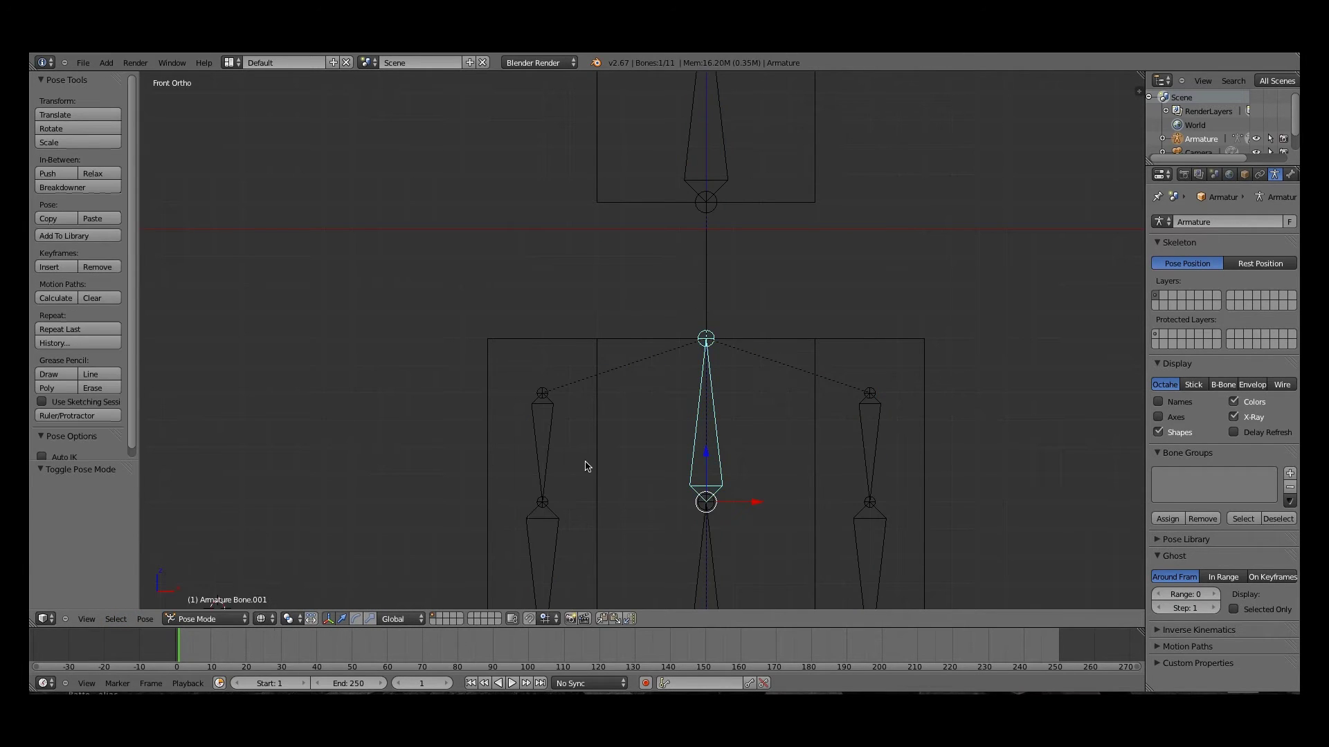
Select the character mesh and switch it from Object Mode to Weight Paint mode
{"action": "right_click", "coordinate": [502, 344]}
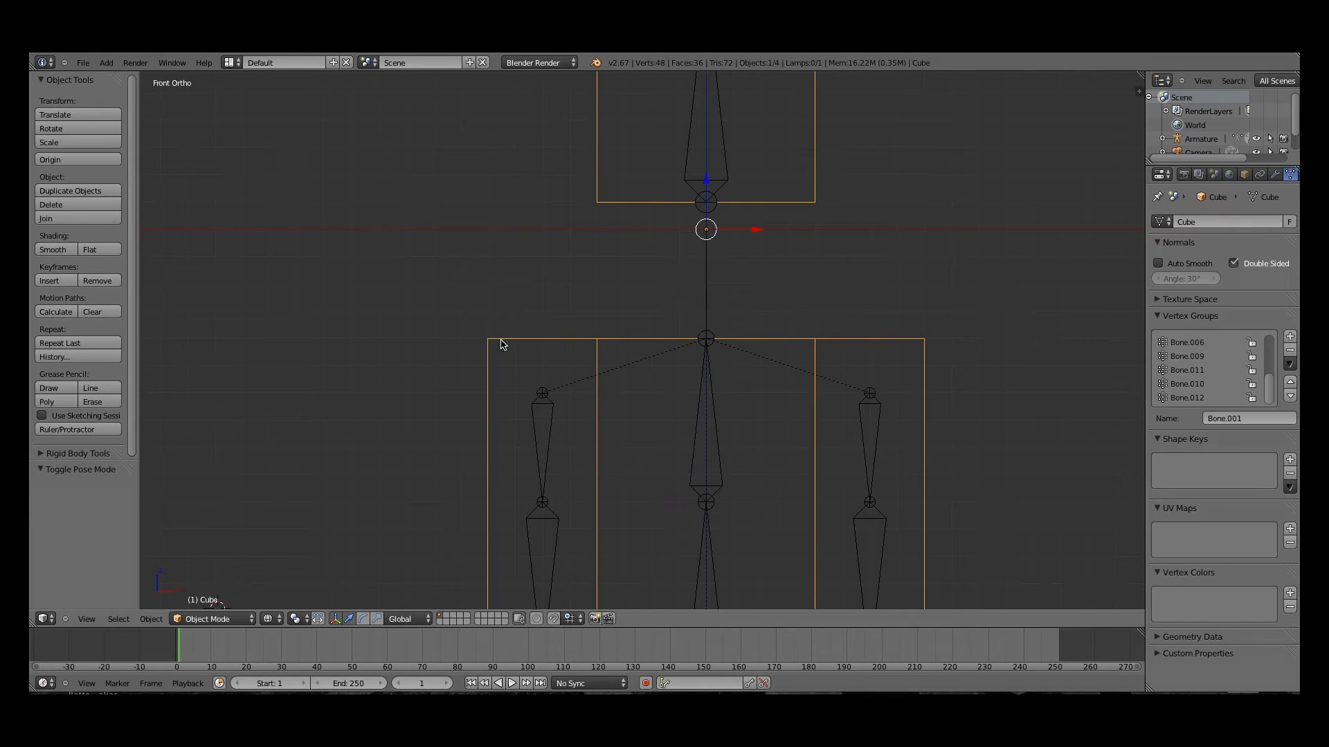
{"action": "left_click", "coordinate": [214, 618]}
{"action": "left_click", "coordinate": [220, 544]}
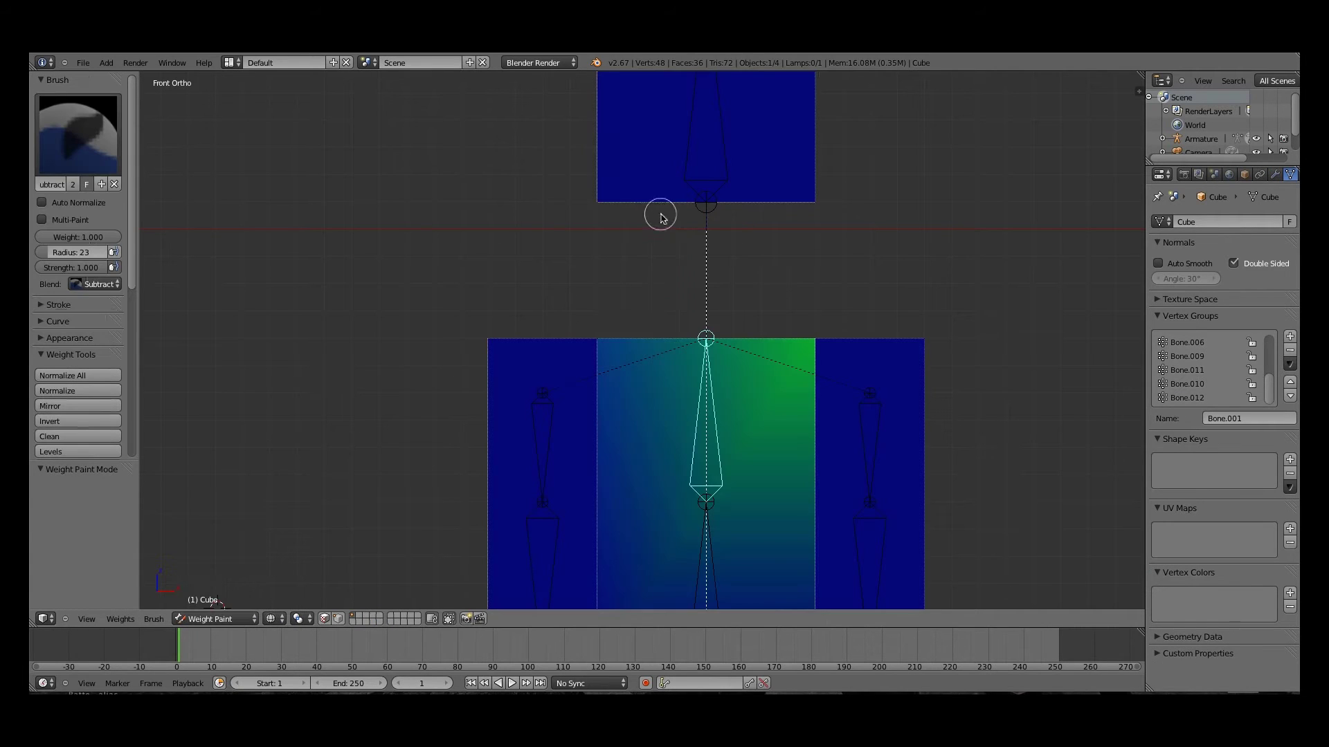
Select the head bone, test-rotate it in the front view and undo the rotation
{"action": "middle_click_drag", "start_coordinate": [661, 214], "coordinate": [664, 332], "text": "shift"}
{"action": "right_click", "coordinate": [703, 250], "text": "ctrl"}
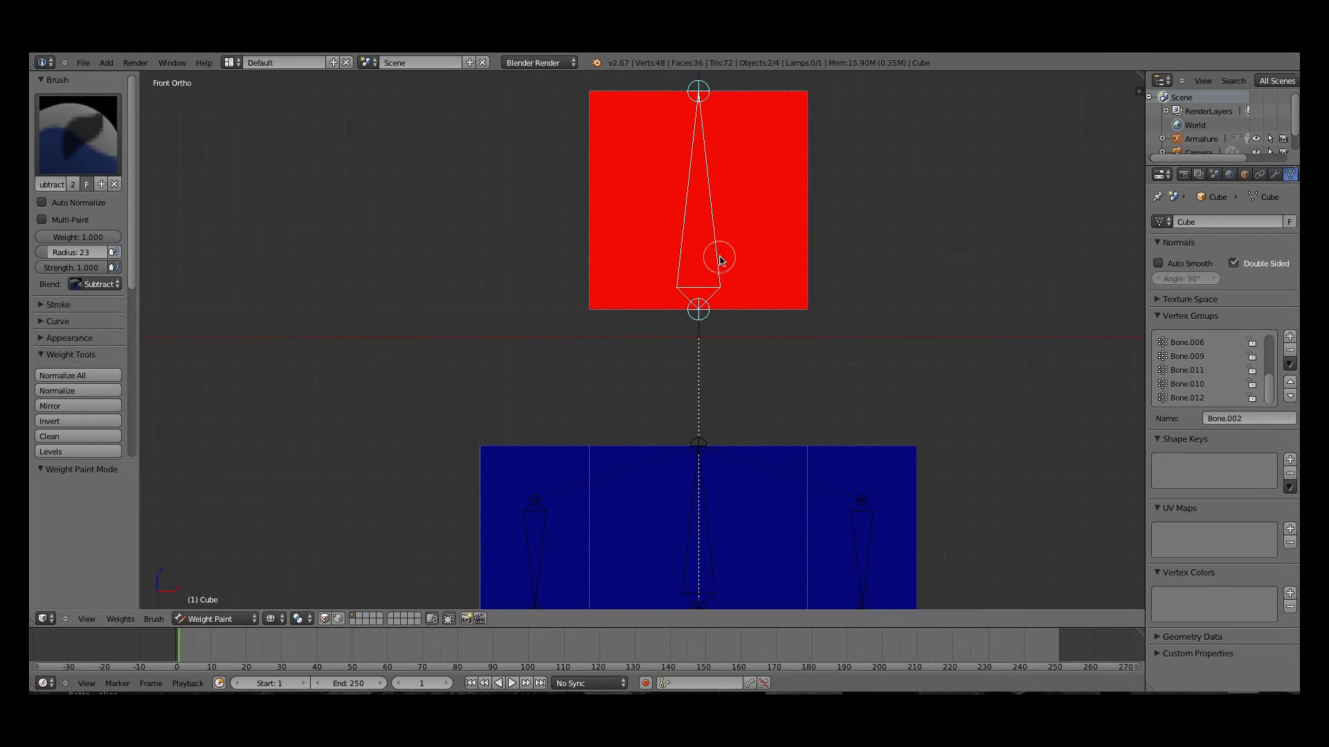
{"action": "key", "text": "r"}
{"action": "left_click", "coordinate": [750, 279]}
{"action": "key", "text": "ctrl+z"}
Test-rotate the upper torso bone to check that the head and arms follow, cancelling the rotation
{"action": "middle_click_drag", "start_coordinate": [737, 446], "coordinate": [726, 319], "text": "shift"}
{"action": "right_click", "coordinate": [699, 369]}
{"action": "key", "text": "r"}
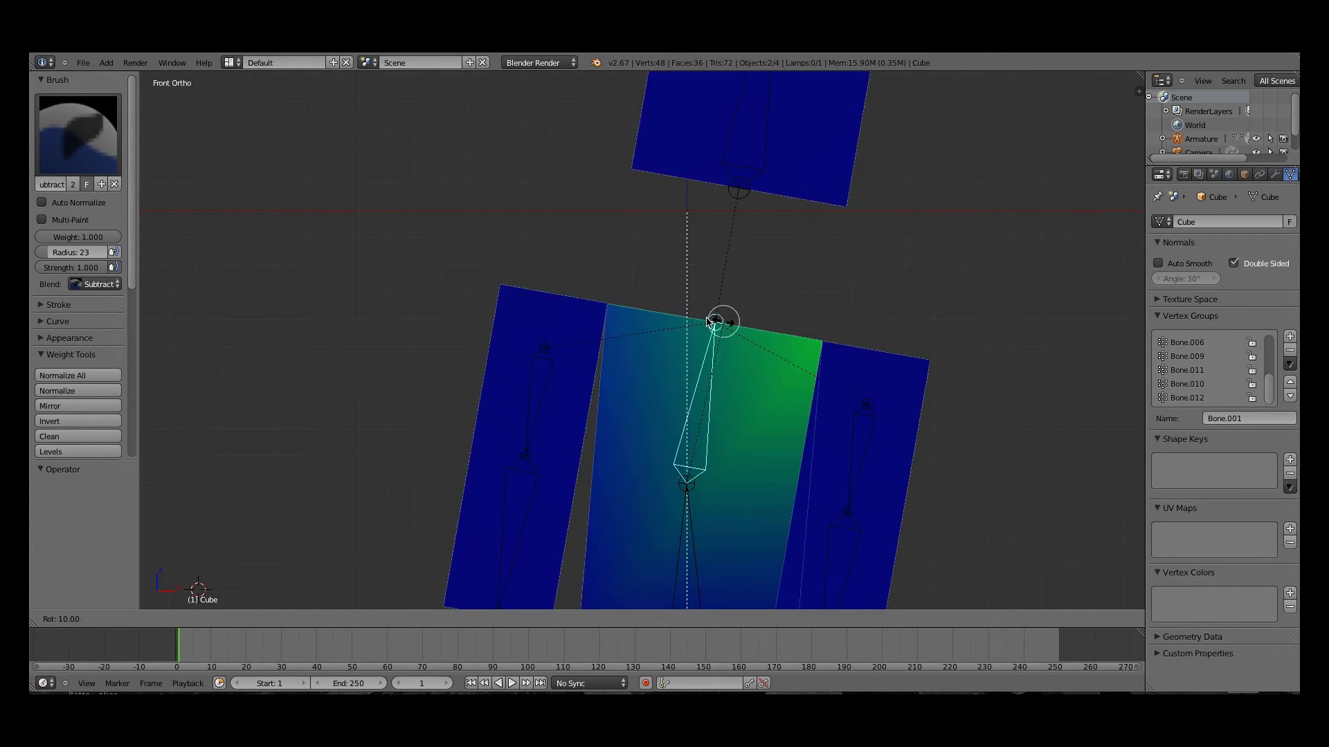
{"action": "key", "text": "Escape"}
Select the upper arm bone Bone.003 and move it -0.5 along X, away from the torso
{"action": "middle_click_drag", "start_coordinate": [704, 344], "coordinate": [736, 282], "text": "shift"}
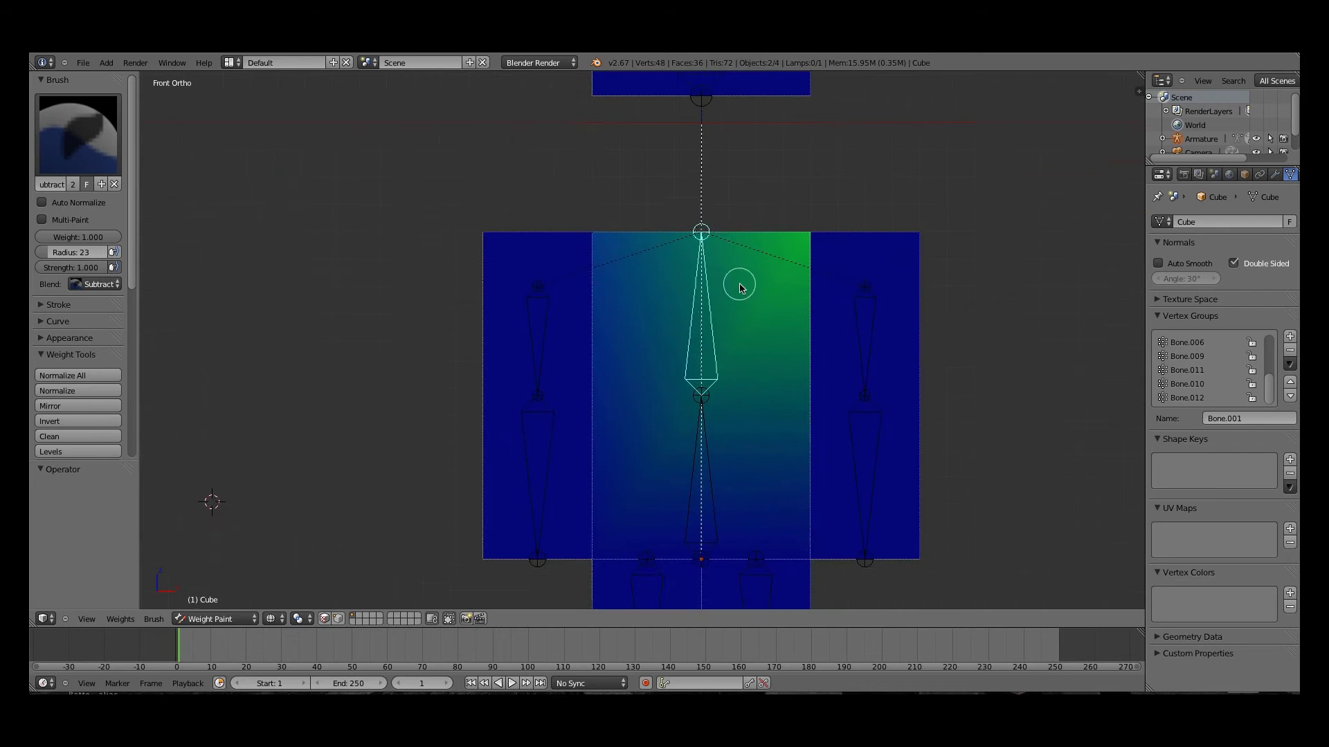
{"action": "scroll", "coordinate": [692, 291], "scroll_direction": "down", "scroll_amount": 1}
{"action": "right_click", "coordinate": [568, 321], "text": "ctrl"}
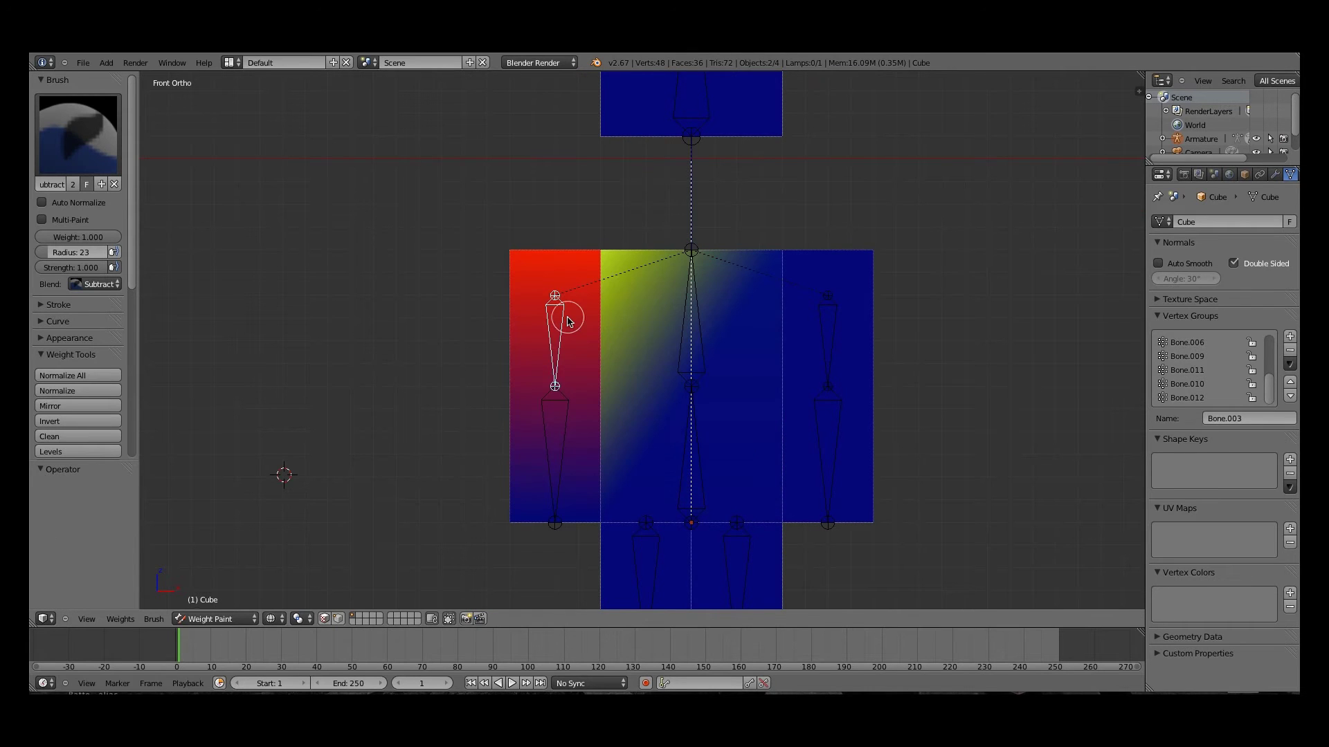
{"action": "key", "text": "g"}
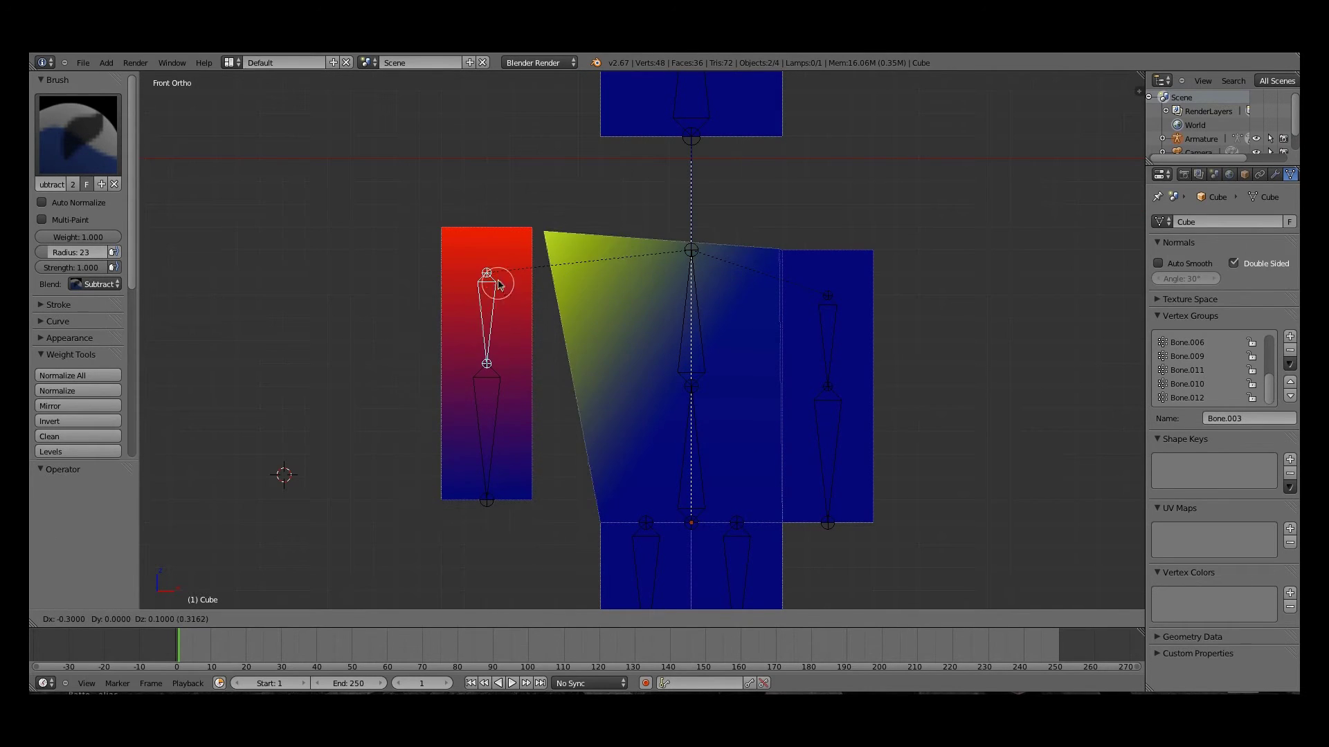
{"action": "left_click", "coordinate": [457, 318]}
Paint with the Subtract brush over the torso to remove the influence of upper arm bone Bone.003
{"action": "middle_click_drag", "start_coordinate": [471, 346], "coordinate": [530, 365], "text": "shift"}
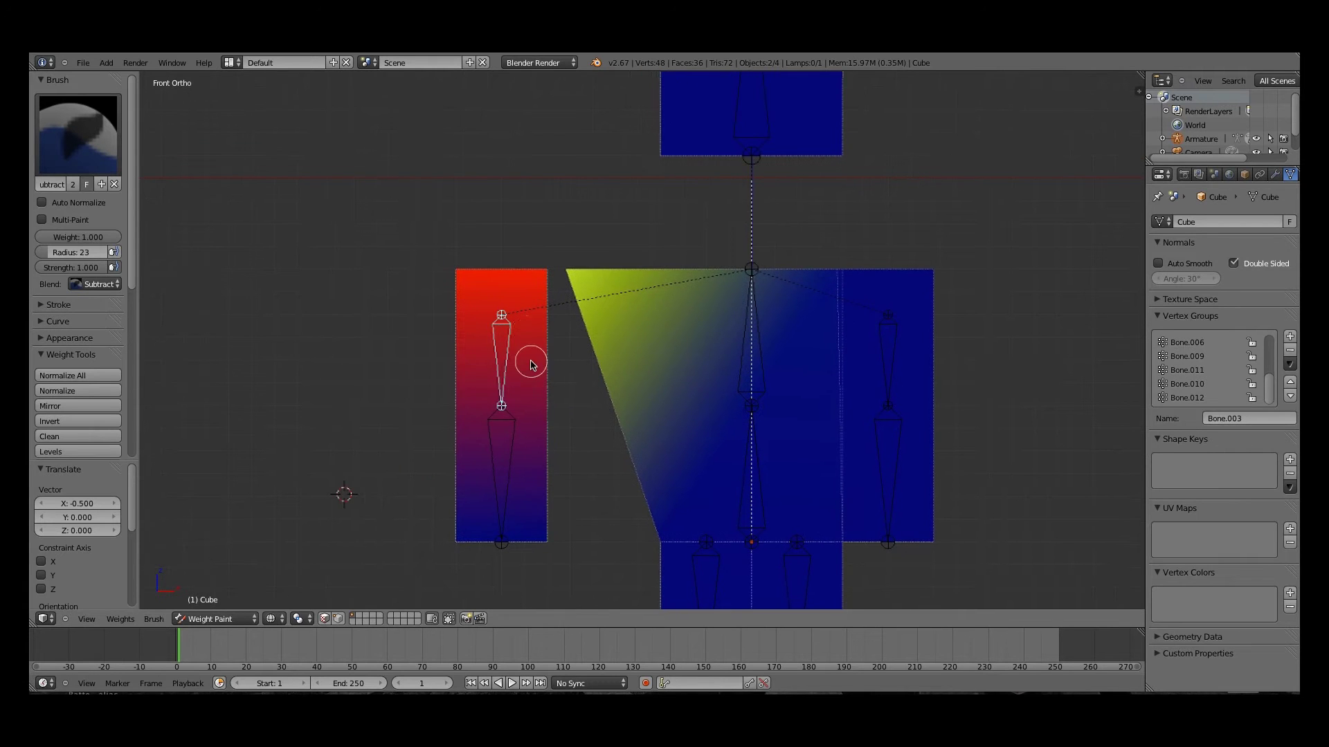
{"action": "scroll", "coordinate": [558, 299], "scroll_direction": "up", "scroll_amount": 2}
{"action": "middle_click_drag", "start_coordinate": [539, 265], "coordinate": [593, 337], "text": "shift"}
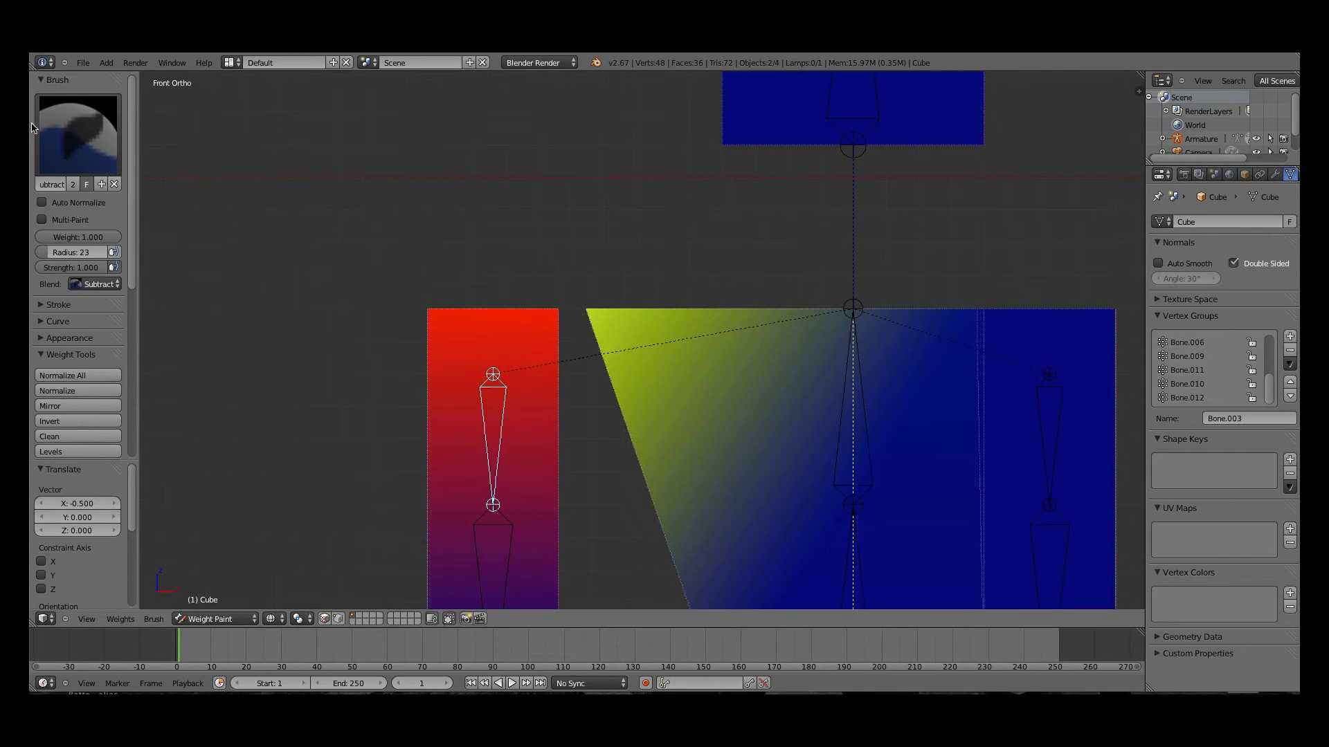
{"action": "mouse_move", "coordinate": [602, 309]}
{"action": "left_mouse_down"}
{"action": "mouse_move", "coordinate": [590, 318]}
{"action": "mouse_move", "coordinate": [775, 377]}
{"action": "left_mouse_up"}
{"action": "mouse_move", "coordinate": [775, 377]}
{"action": "middle_mouse_down", "text": "shift"}
{"action": "mouse_move", "coordinate": [498, 311]}
{"action": "mouse_move", "coordinate": [790, 250]}
{"action": "middle_mouse_up", "text": "shift"}
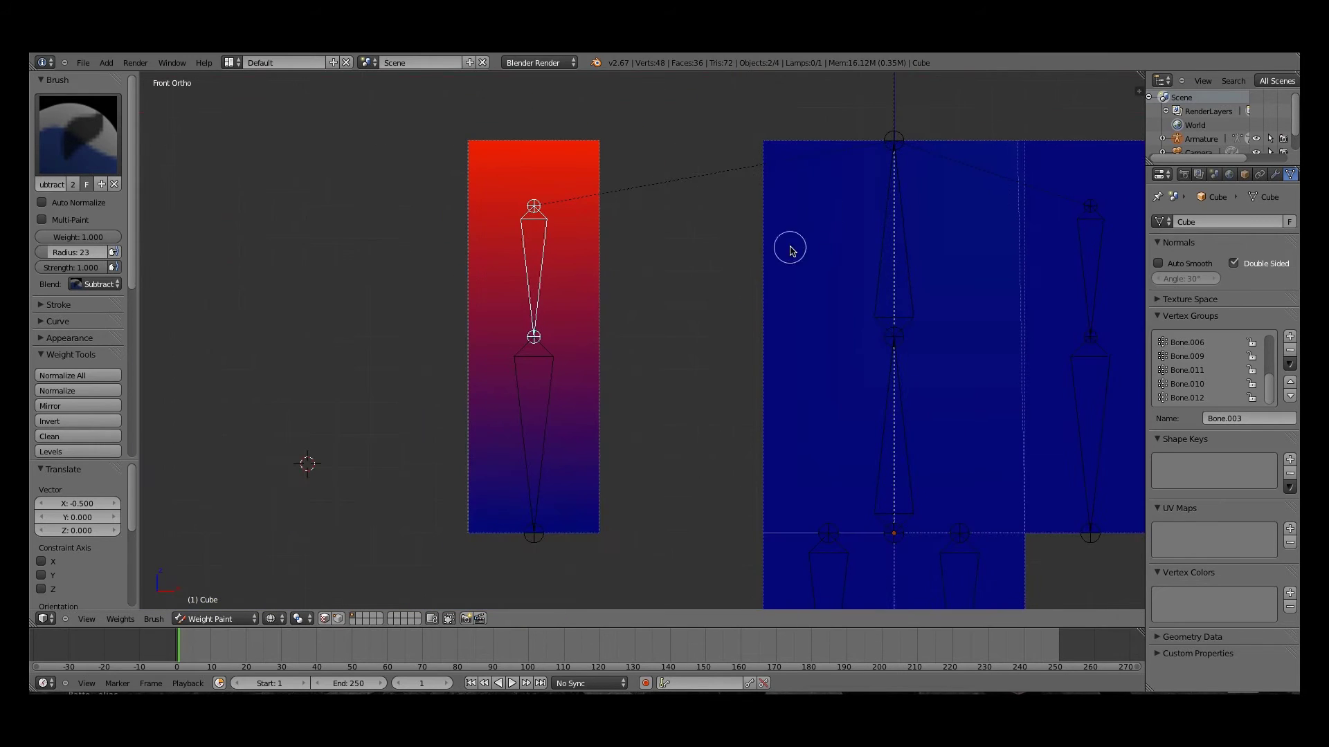
Test-rotate upper arm bone Bone.003 in an angled view and in the front view, reverting each rotation
{"action": "middle_click_drag", "start_coordinate": [578, 357], "coordinate": [561, 408]}
{"action": "scroll", "coordinate": [560, 406], "scroll_direction": "down", "scroll_amount": 2}
{"action": "middle_click_drag", "start_coordinate": [436, 234], "coordinate": [406, 211], "text": "shift"}
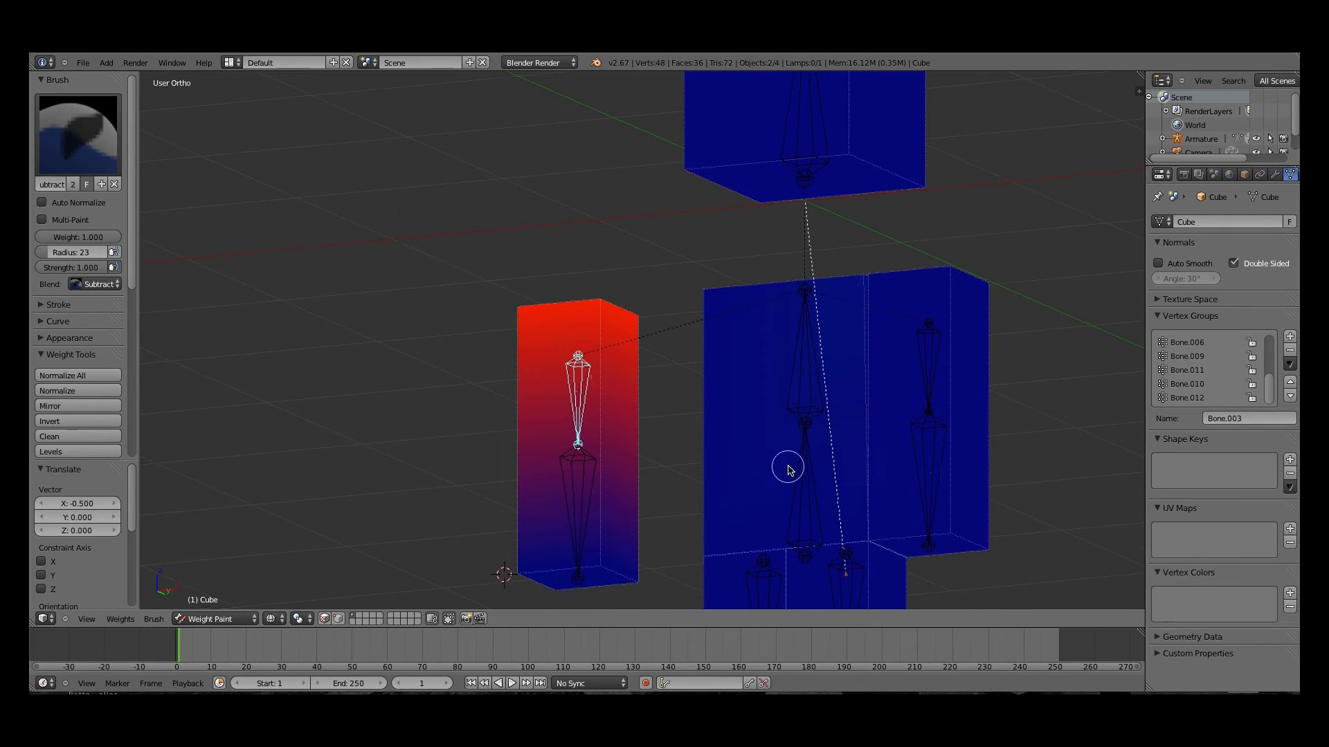
{"action": "key", "text": "r"}
{"action": "left_click", "coordinate": [697, 459]}
{"action": "key", "text": "ctrl+z"}
{"action": "middle_click_drag", "start_coordinate": [852, 408], "coordinate": [715, 409], "text": "shift"}
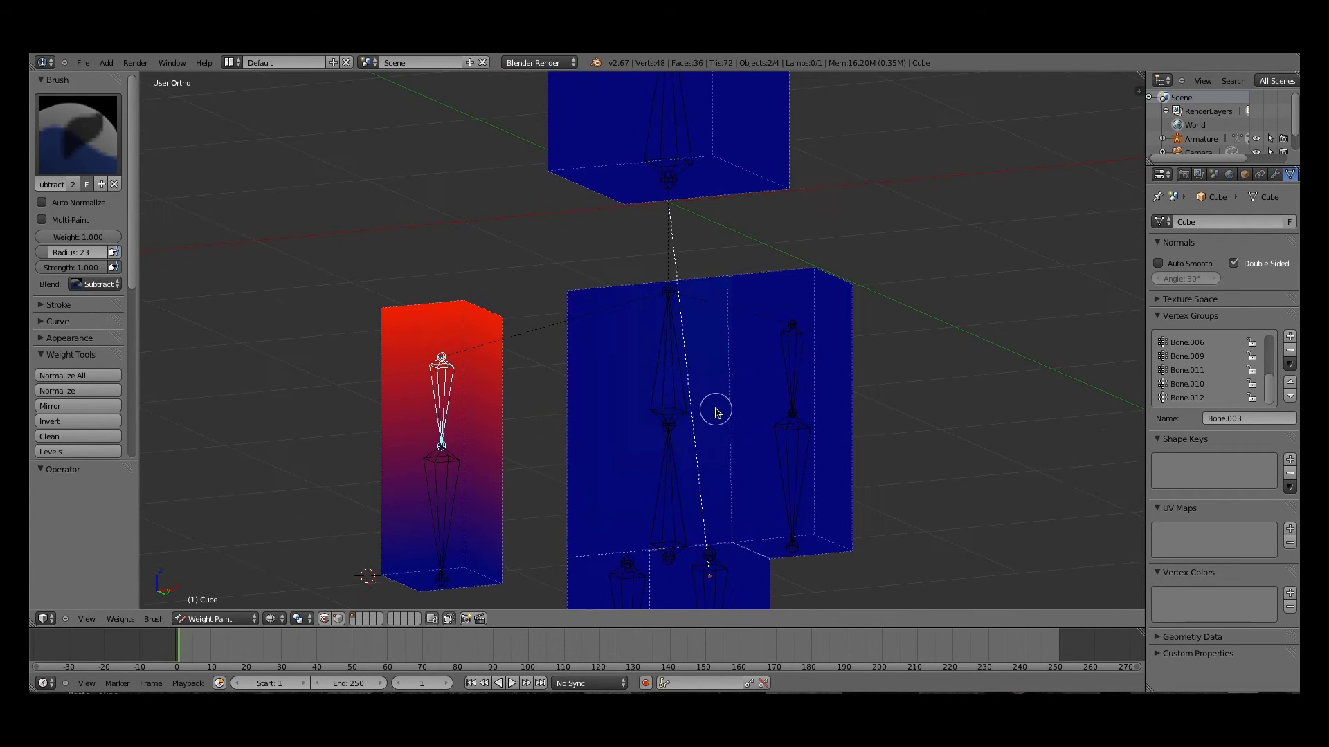
{"action": "key", "text": "KP_1"}
{"action": "scroll", "coordinate": [717, 414], "scroll_direction": "down", "scroll_amount": 1}
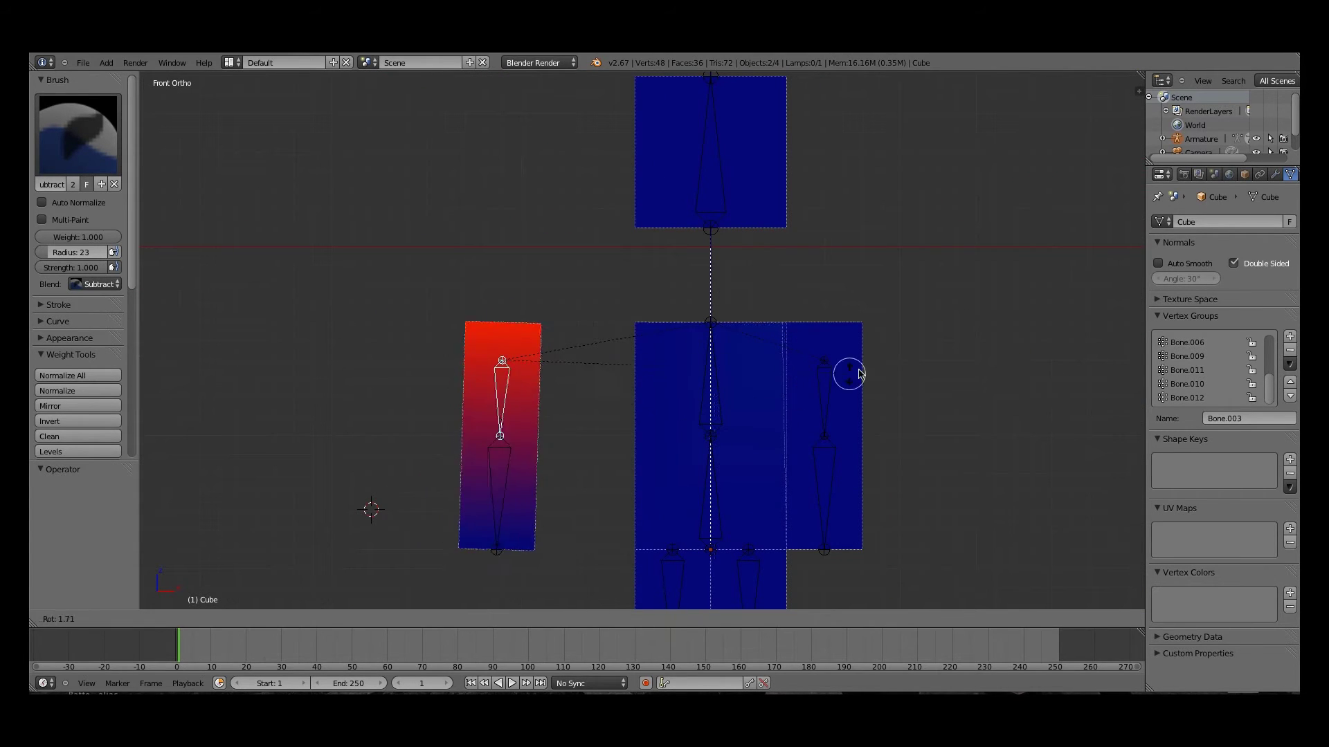
{"action": "left_click", "coordinate": [759, 376]}
{"action": "key", "text": "ctrl+z"}
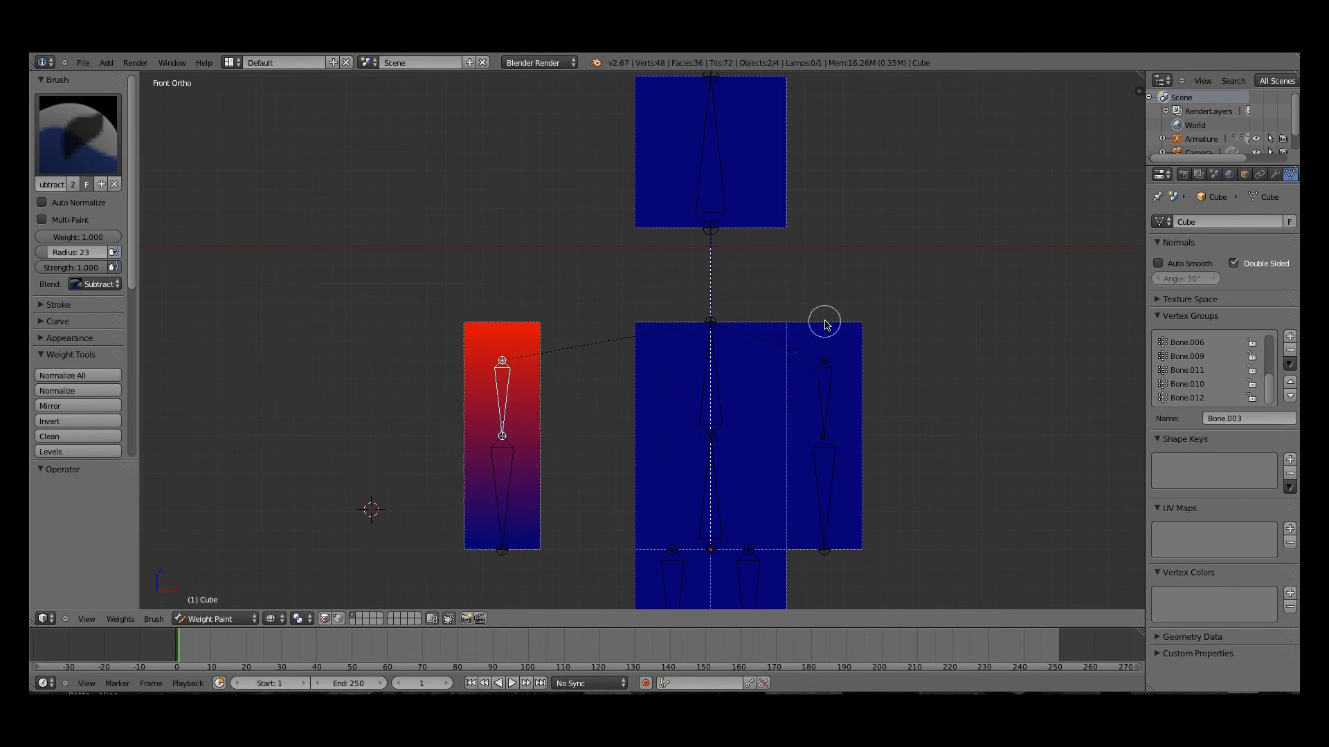
{"action": "key", "text": "r"}
{"action": "key", "text": "Escape"}
Move the opposite upper arm bone, Bone.005, 0.4 along X and subtract its weight from the torso
{"action": "middle_click_drag", "start_coordinate": [725, 469], "coordinate": [598, 439], "text": "shift"}
{"action": "right_click", "coordinate": [689, 361]}
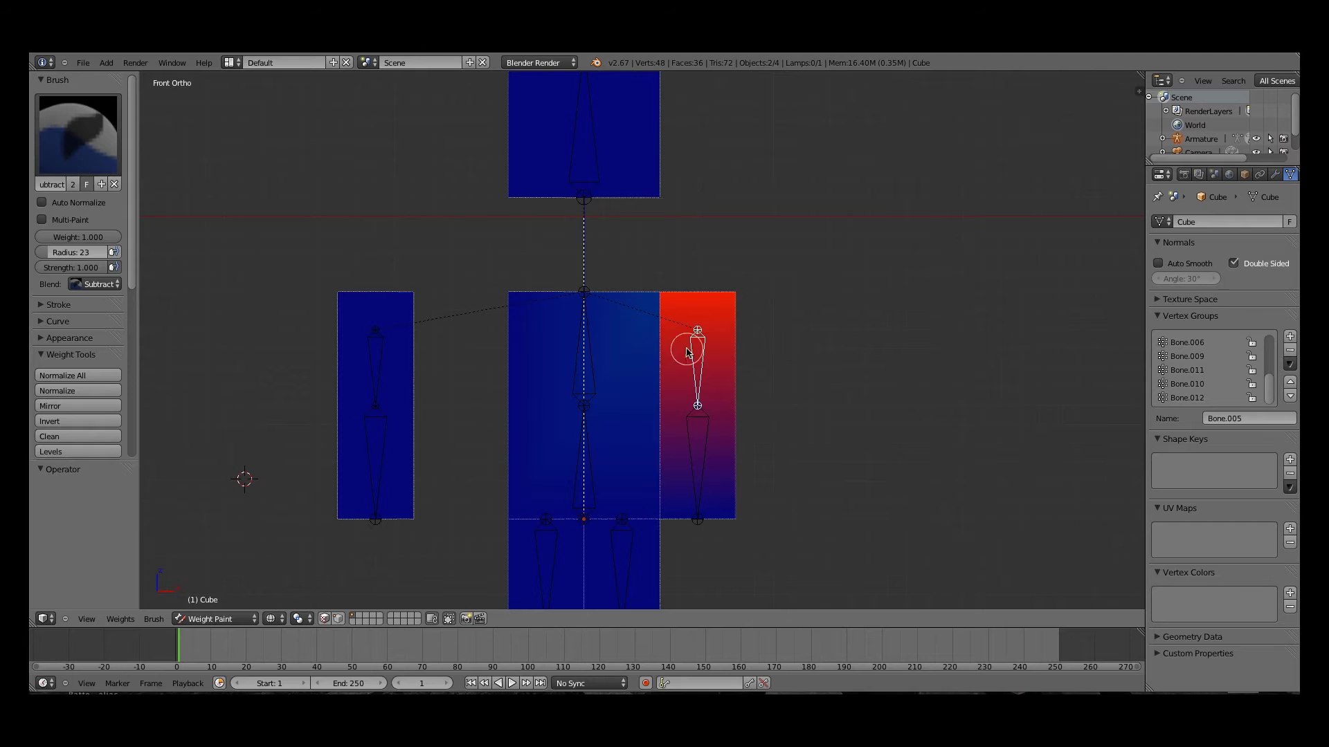
{"action": "key", "text": "g"}
{"action": "left_click", "coordinate": [796, 360]}
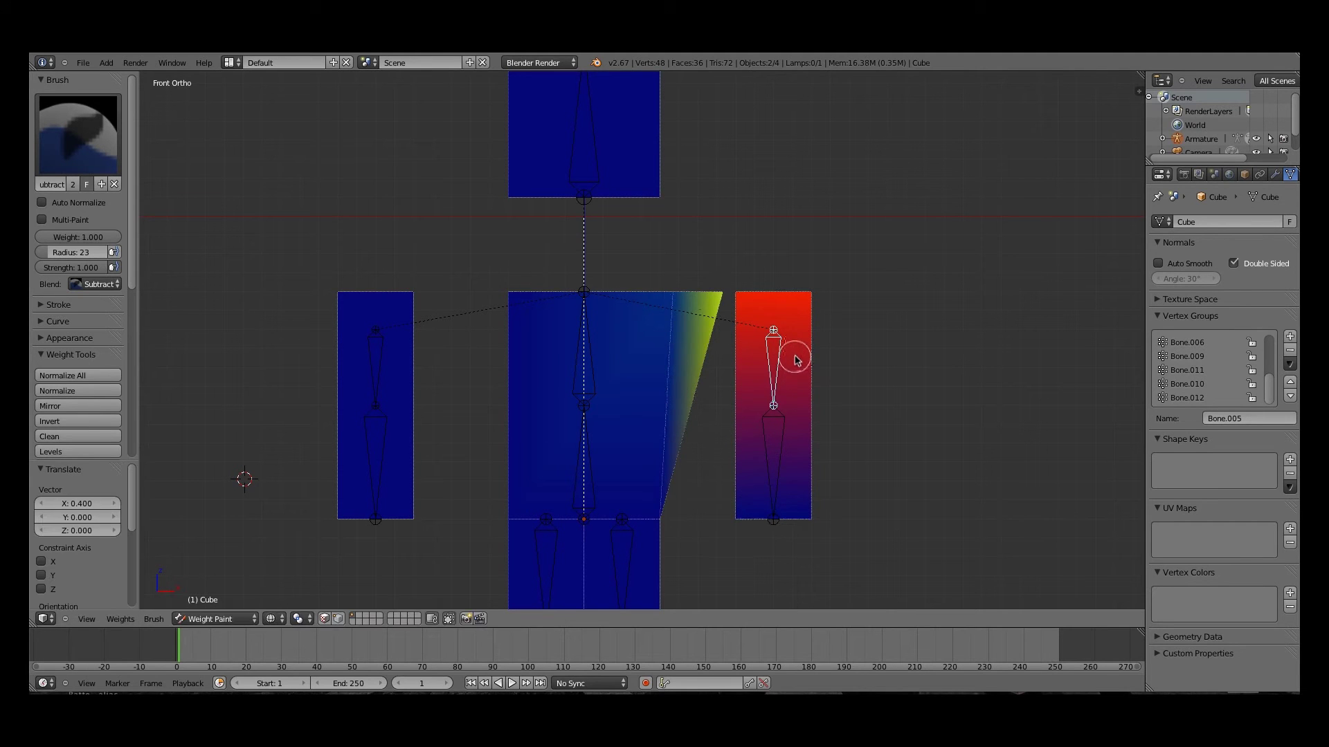
{"action": "mouse_move", "coordinate": [690, 311]}
{"action": "left_mouse_down"}
{"action": "mouse_move", "coordinate": [718, 296]}
{"action": "mouse_move", "coordinate": [599, 323]}
{"action": "left_mouse_up"}
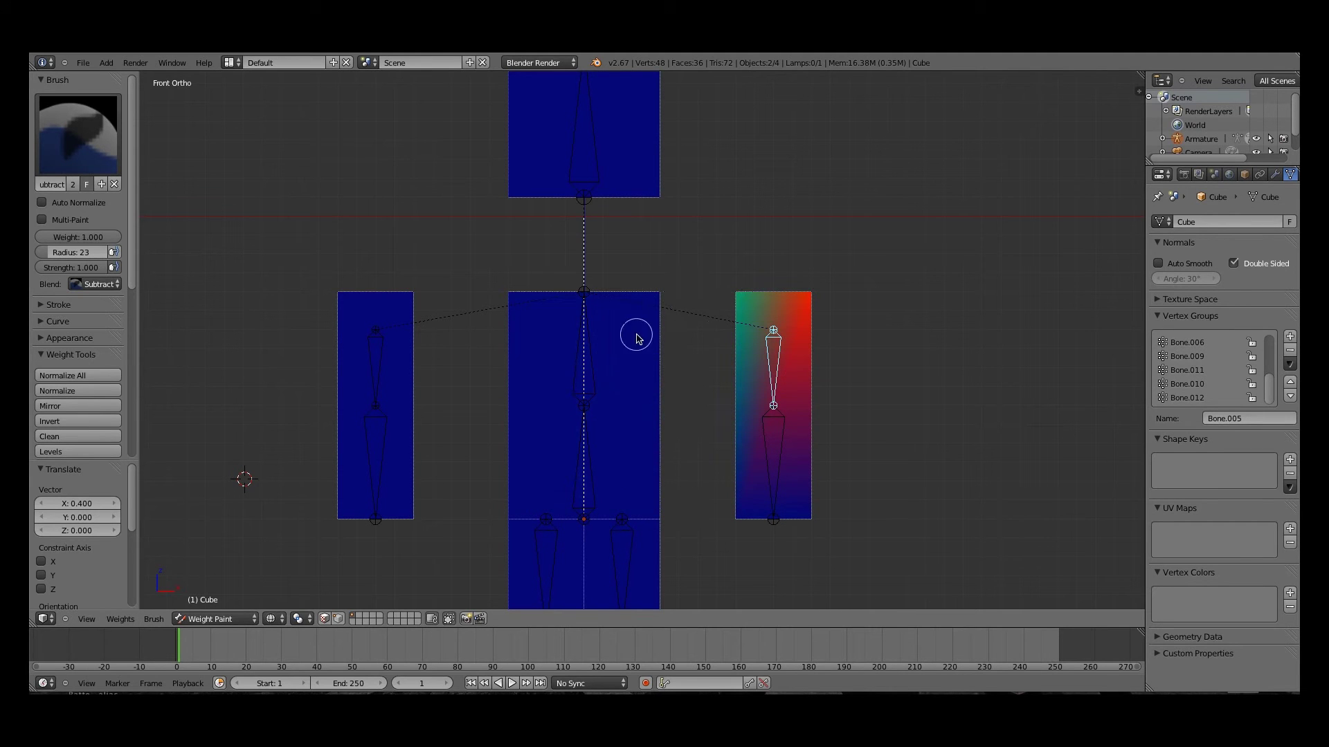
Restore Bone.005's weight on the inner upper edge of its arm with the Add brush, and return to the Subtract brush
{"action": "middle_click_drag", "start_coordinate": [662, 485], "coordinate": [635, 393], "text": "shift"}
{"action": "left_click", "coordinate": [78, 135]}
{"action": "left_click", "coordinate": [65, 223]}
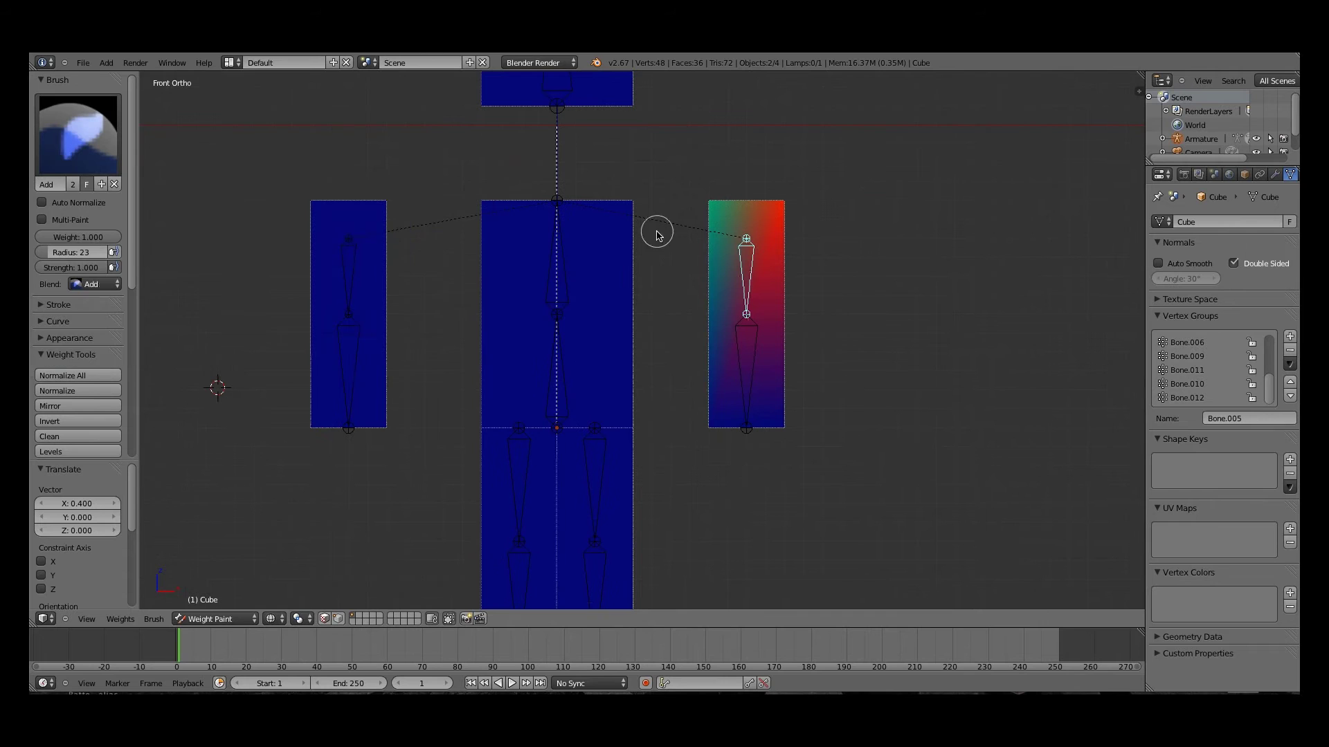
{"action": "left_click_drag", "start_coordinate": [692, 251], "coordinate": [717, 222]}
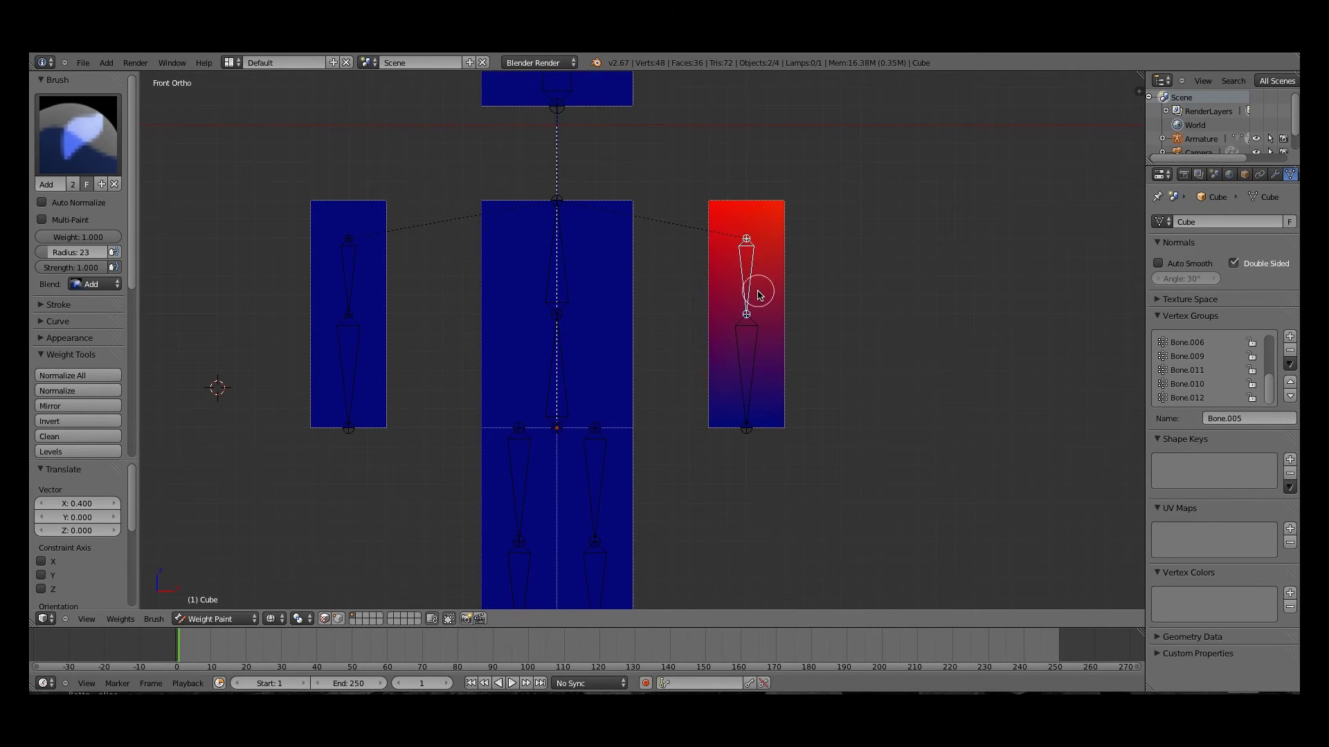
{"action": "middle_click_drag", "start_coordinate": [759, 294], "coordinate": [788, 284]}
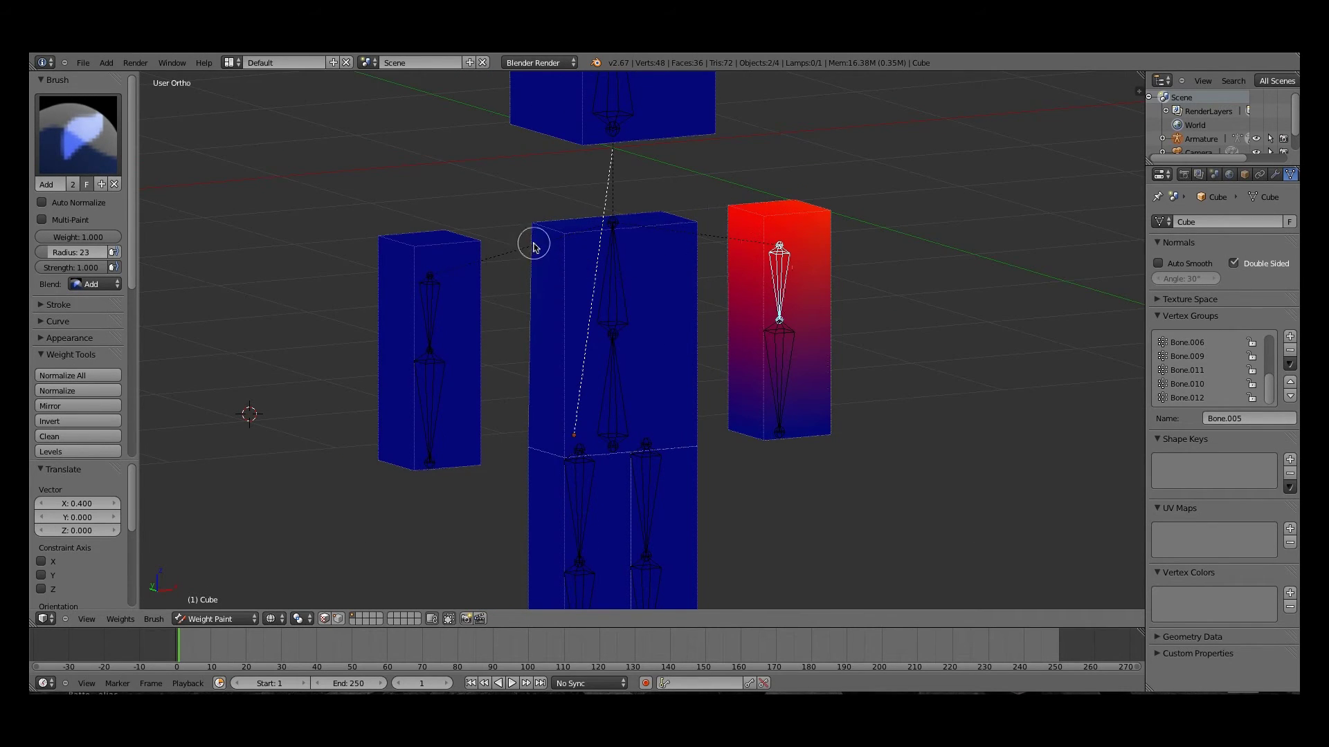
{"action": "left_click", "coordinate": [50, 146]}
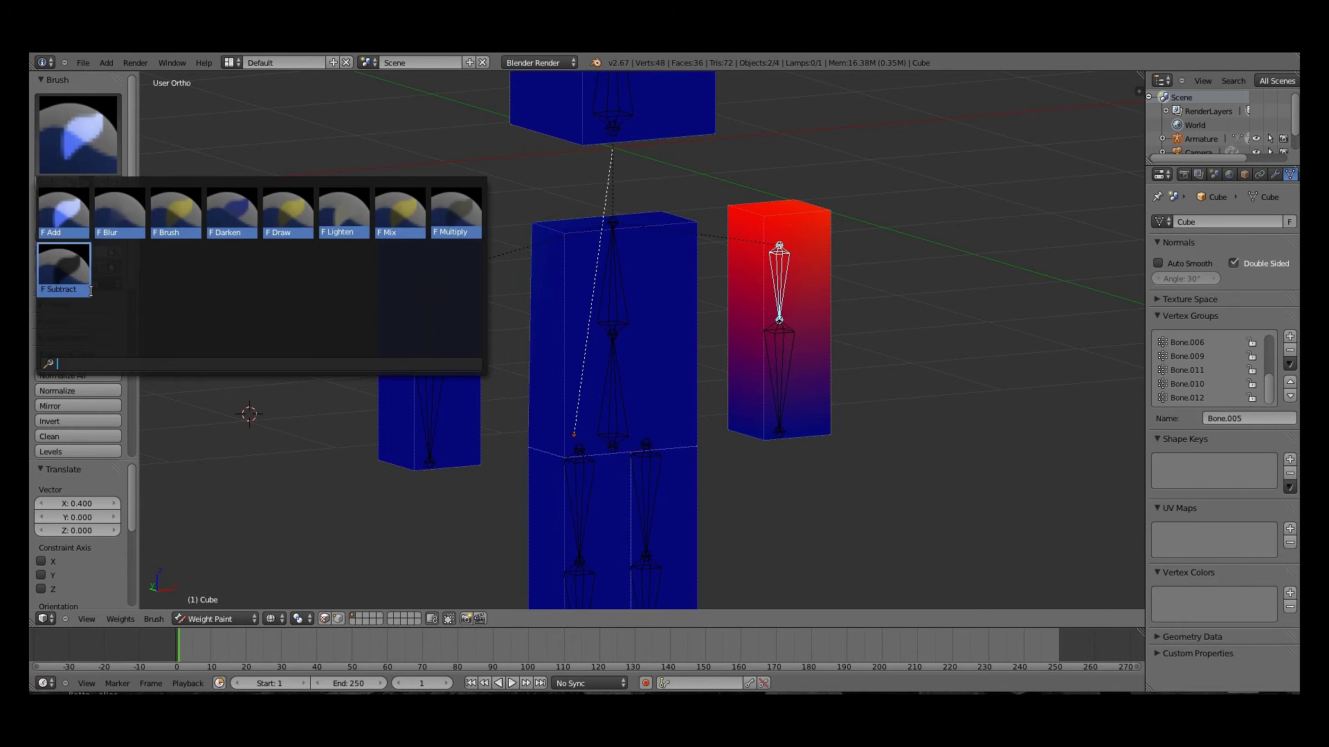
{"action": "left_click", "coordinate": [62, 270]}
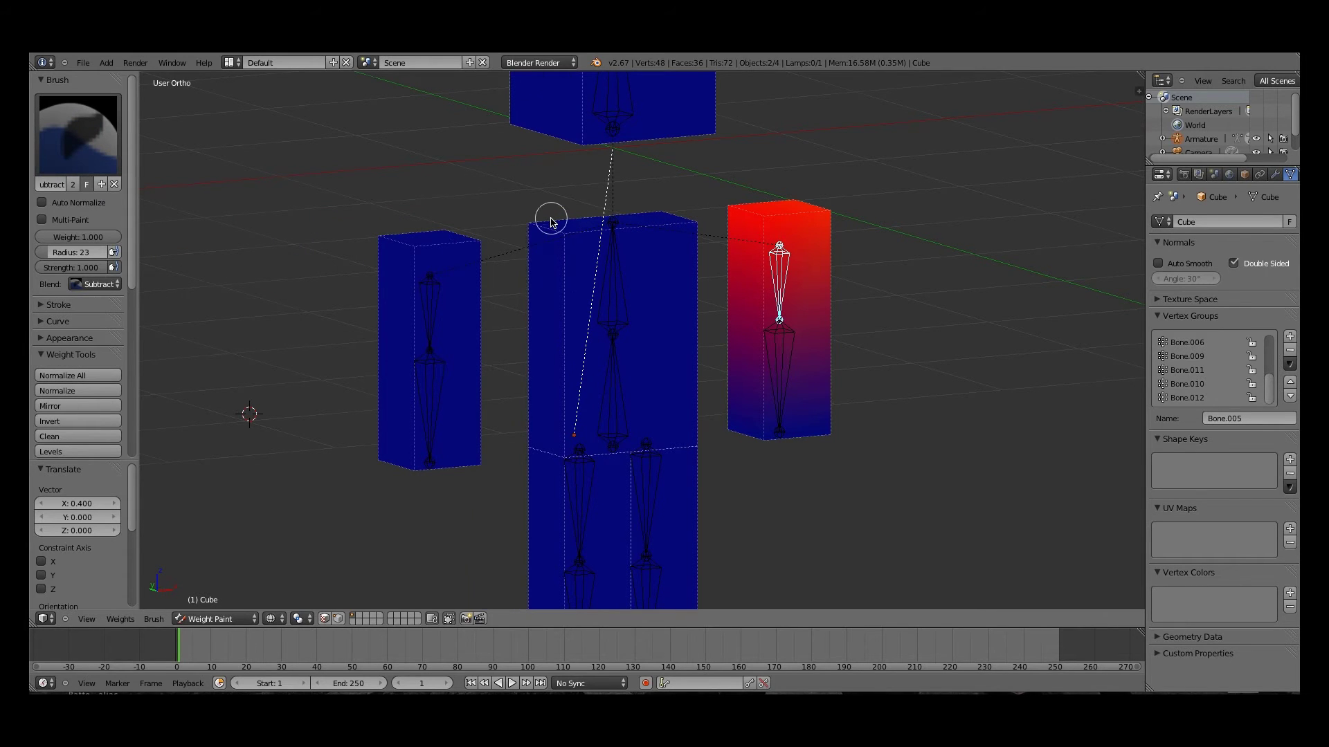
Test-rotate upper arm bones Bone.005 and Bone.003 in the front view, reverting each rotation
{"action": "key", "text": "KP_1"}
{"action": "key", "text": "r"}
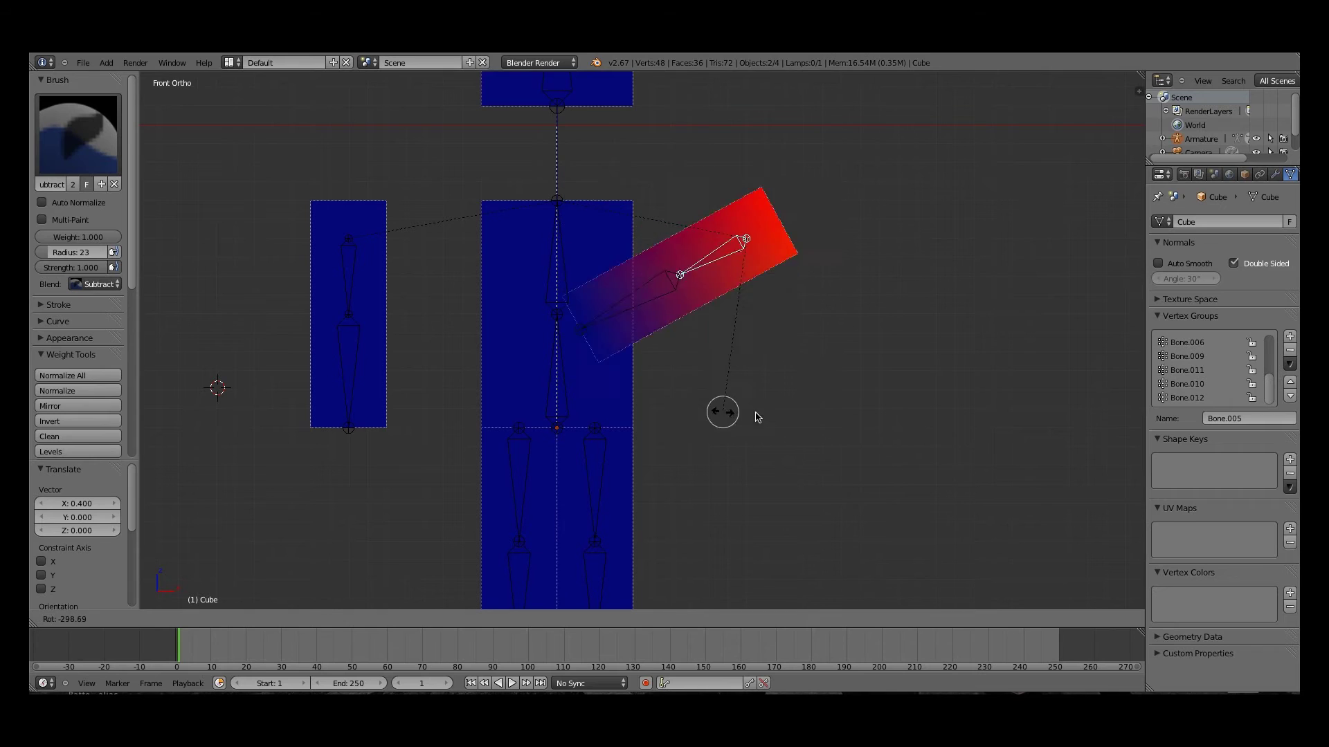
{"action": "left_click", "coordinate": [746, 378]}
{"action": "key", "text": "alt+r"}
{"action": "right_click", "coordinate": [342, 243]}
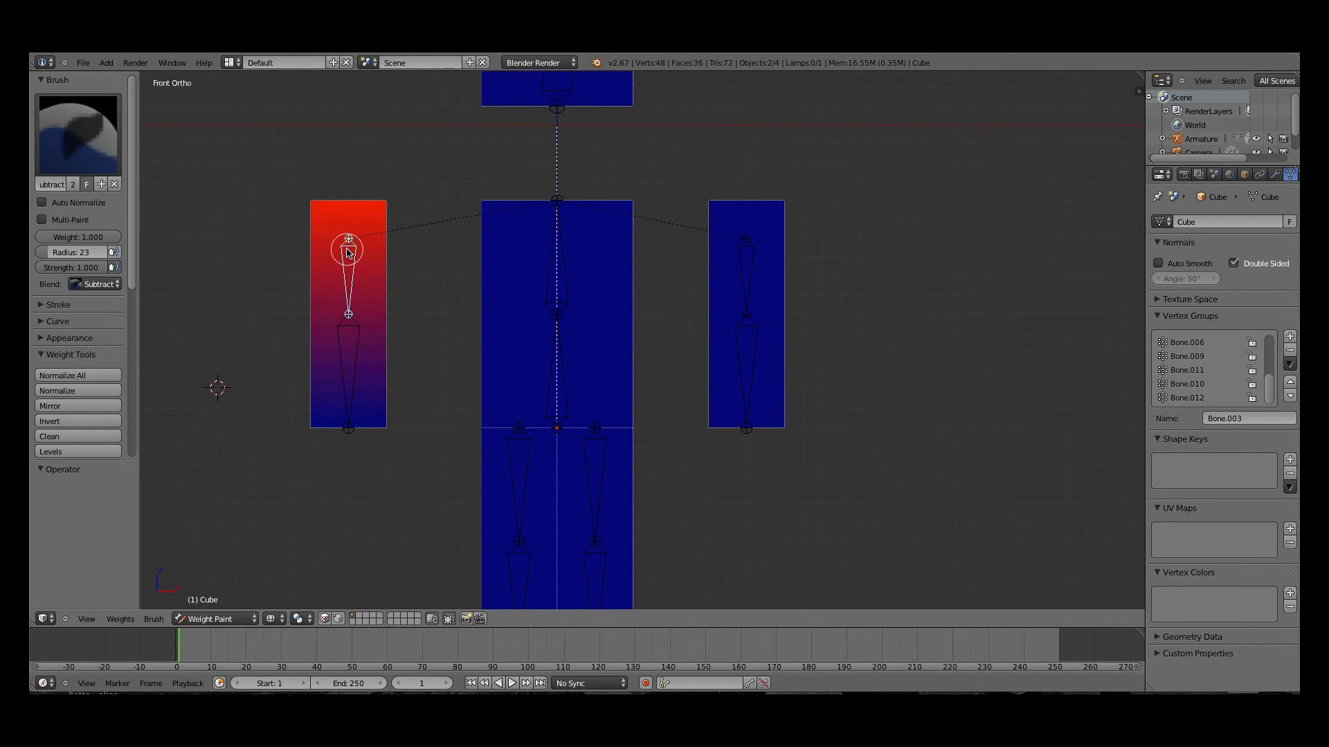
{"action": "key", "text": "r"}
{"action": "right_click", "coordinate": [320, 356]}
Select the lower arm bone Bone.004 and test-rotate it, cancelling the rotation
{"action": "right_click", "coordinate": [341, 360]}
{"action": "key", "text": "r"}
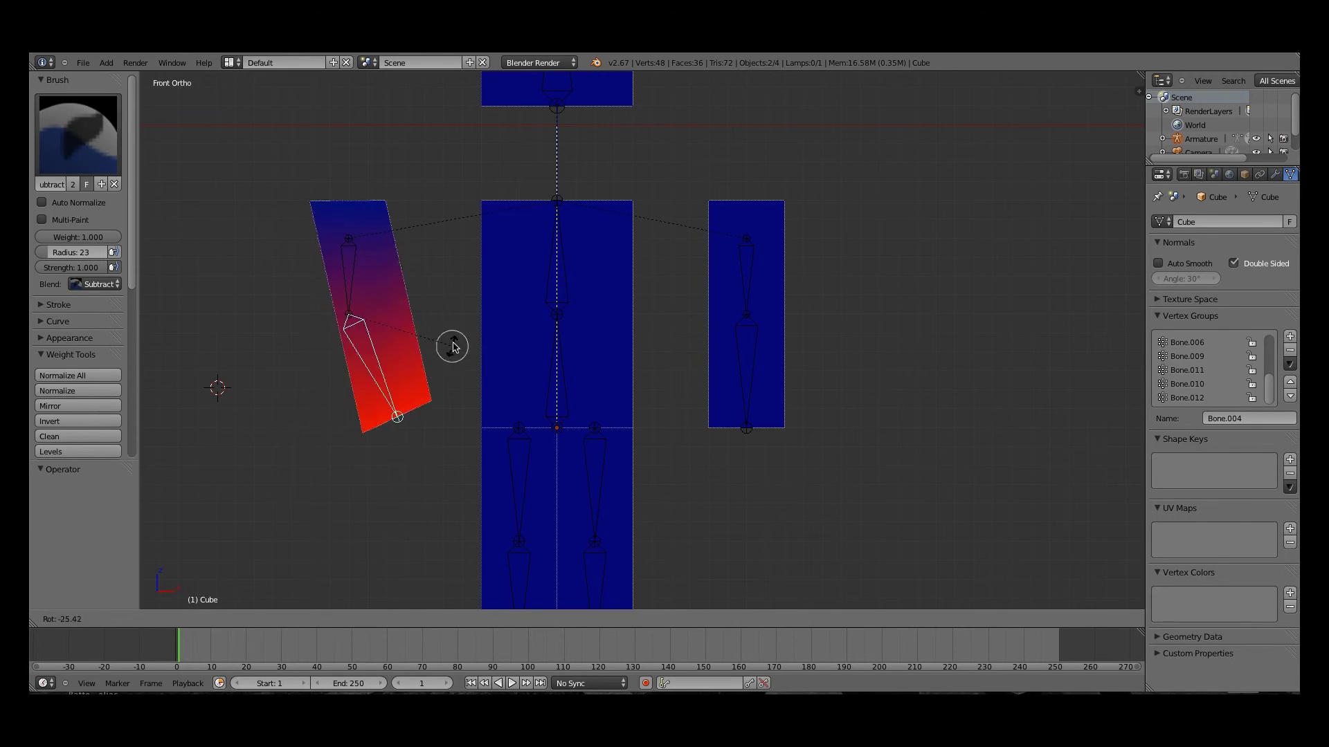
{"action": "right_click", "coordinate": [483, 430]}
Select the opposite lower arm bone, Bone.006, examine its weights from above and test-rotate it in the front view, cancelling the rotation
{"action": "middle_click_drag", "start_coordinate": [358, 341], "coordinate": [508, 409], "text": "shift"}
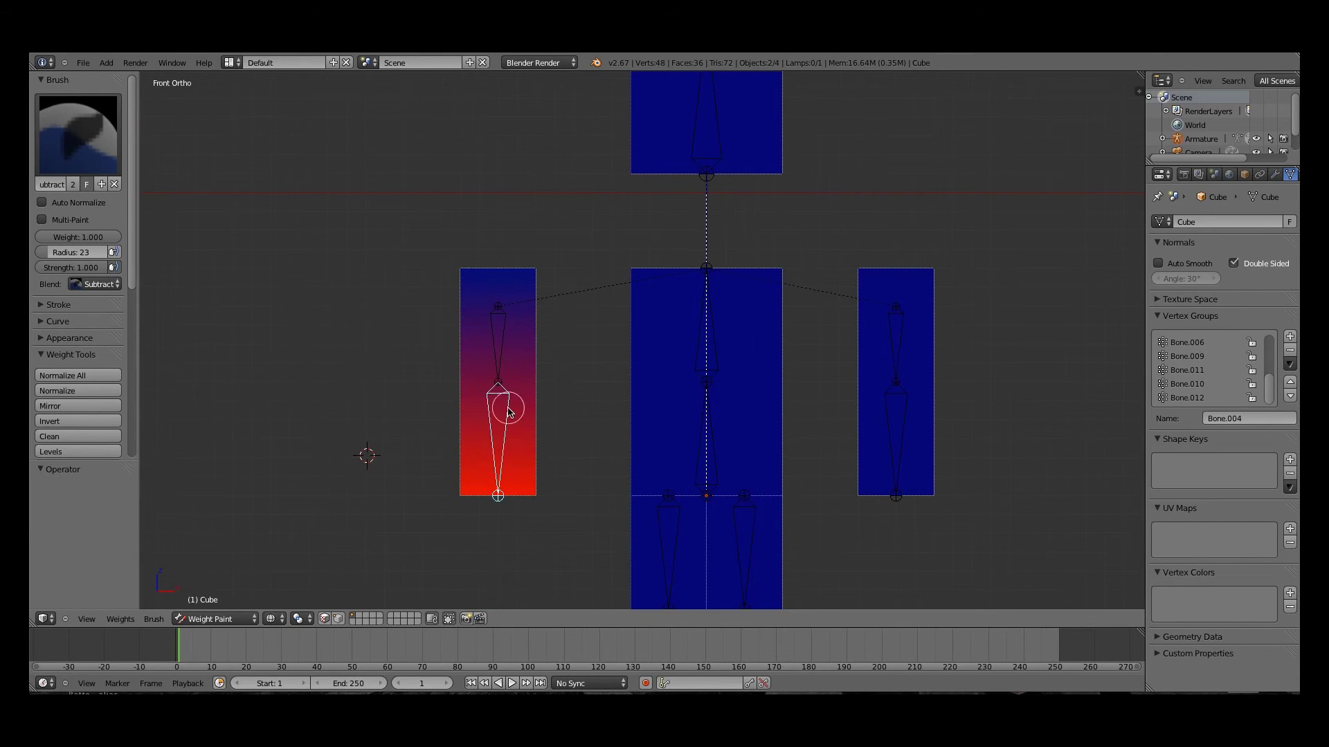
{"action": "scroll", "coordinate": [495, 432], "scroll_direction": "up", "scroll_amount": 2}
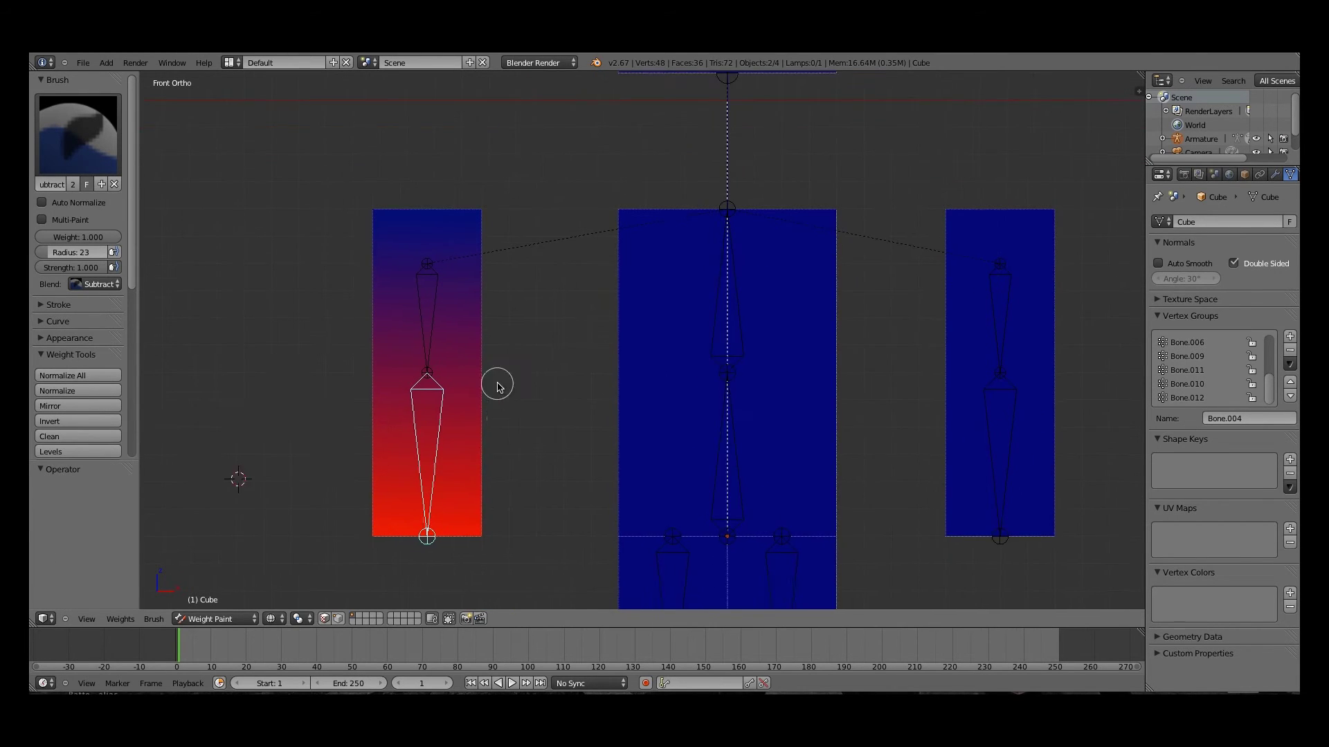
{"action": "right_click", "coordinate": [976, 380]}
{"action": "middle_click_drag", "start_coordinate": [976, 379], "coordinate": [851, 358], "text": "shift"}
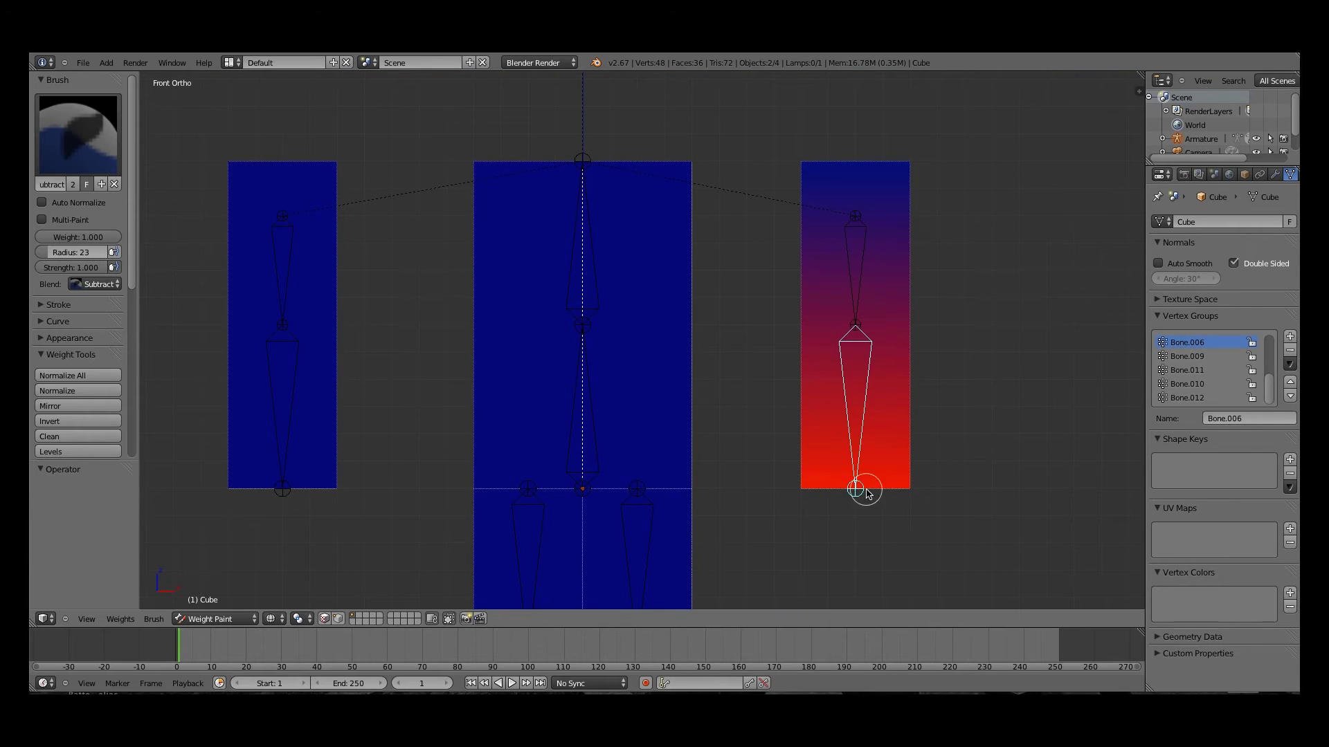
{"action": "middle_click_drag", "start_coordinate": [784, 210], "coordinate": [922, 261]}
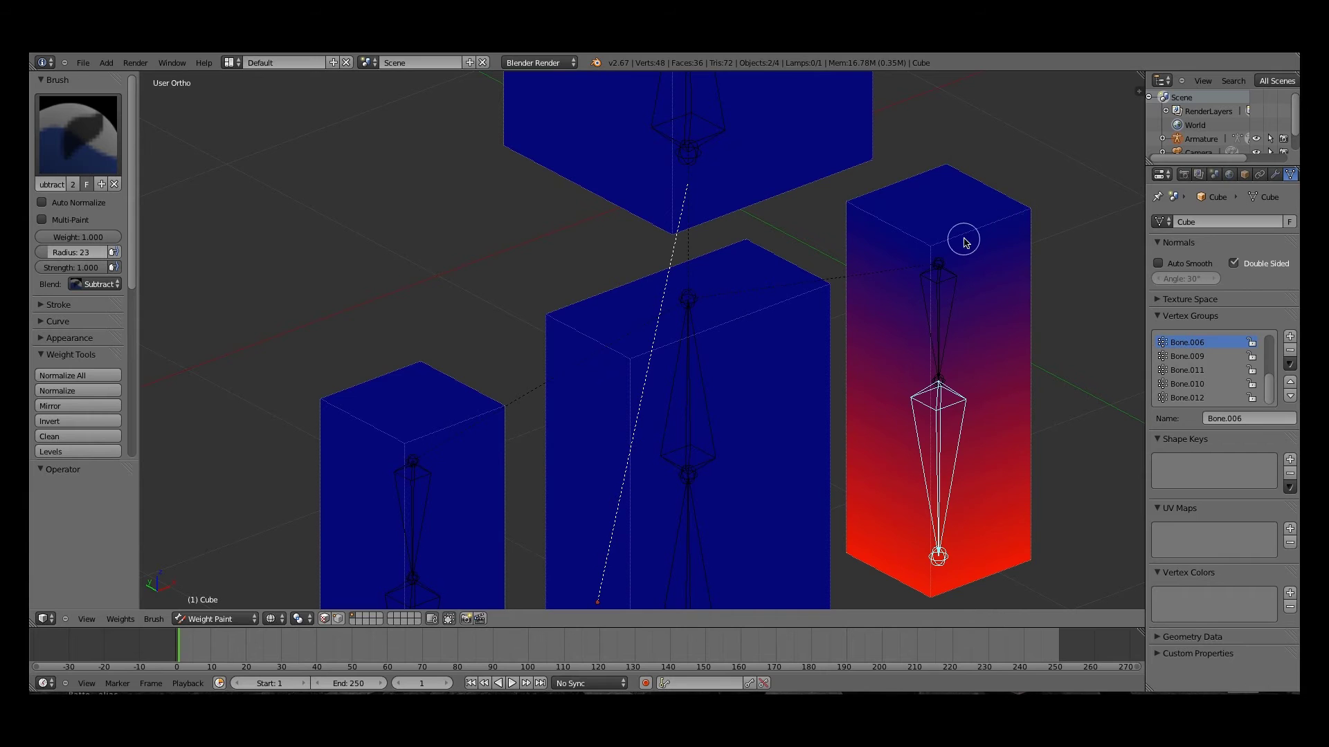
{"action": "key", "text": "KP_1"}
{"action": "scroll", "coordinate": [1031, 249], "scroll_direction": "down", "scroll_amount": 1}
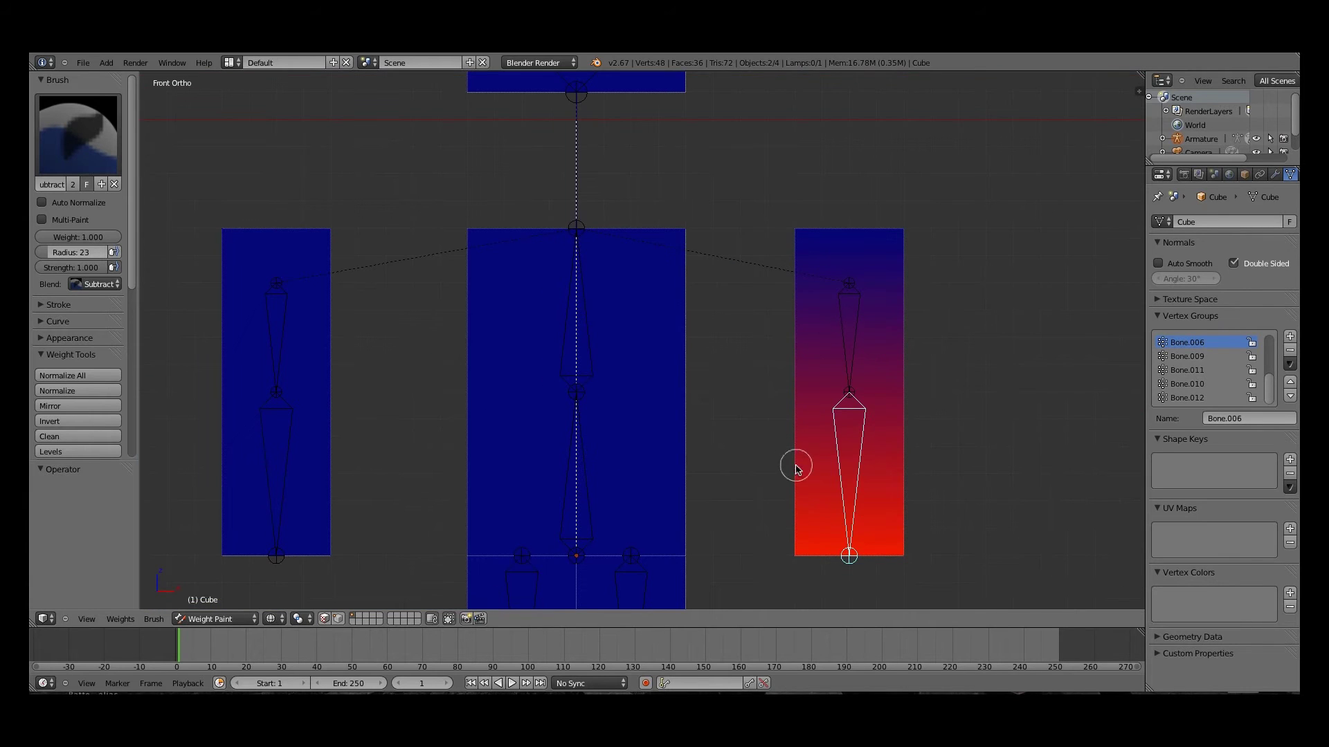
{"action": "key", "text": "r"}
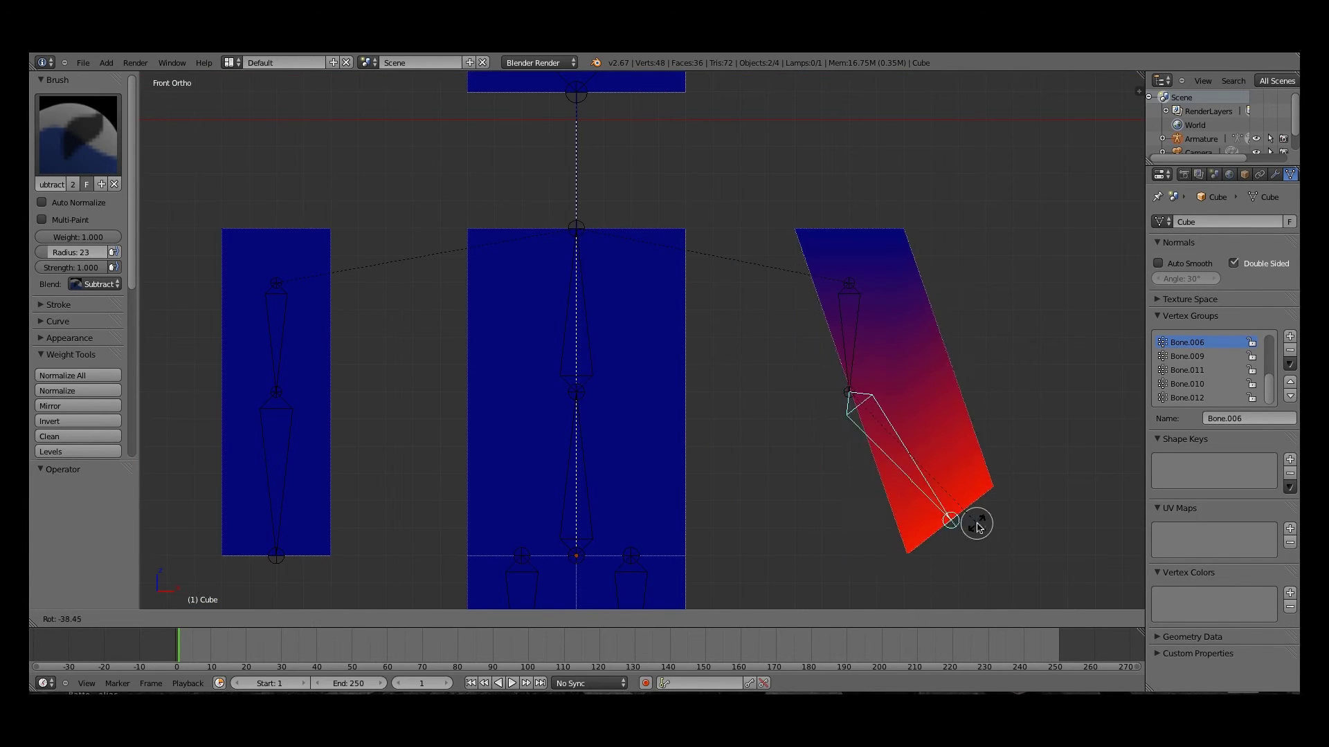
{"action": "key", "text": "Escape"}
Select lower arm bone Bone.004 and examine its weights at the arm's upper end from above
{"action": "middle_click_drag", "start_coordinate": [605, 474], "coordinate": [861, 424], "text": "shift"}
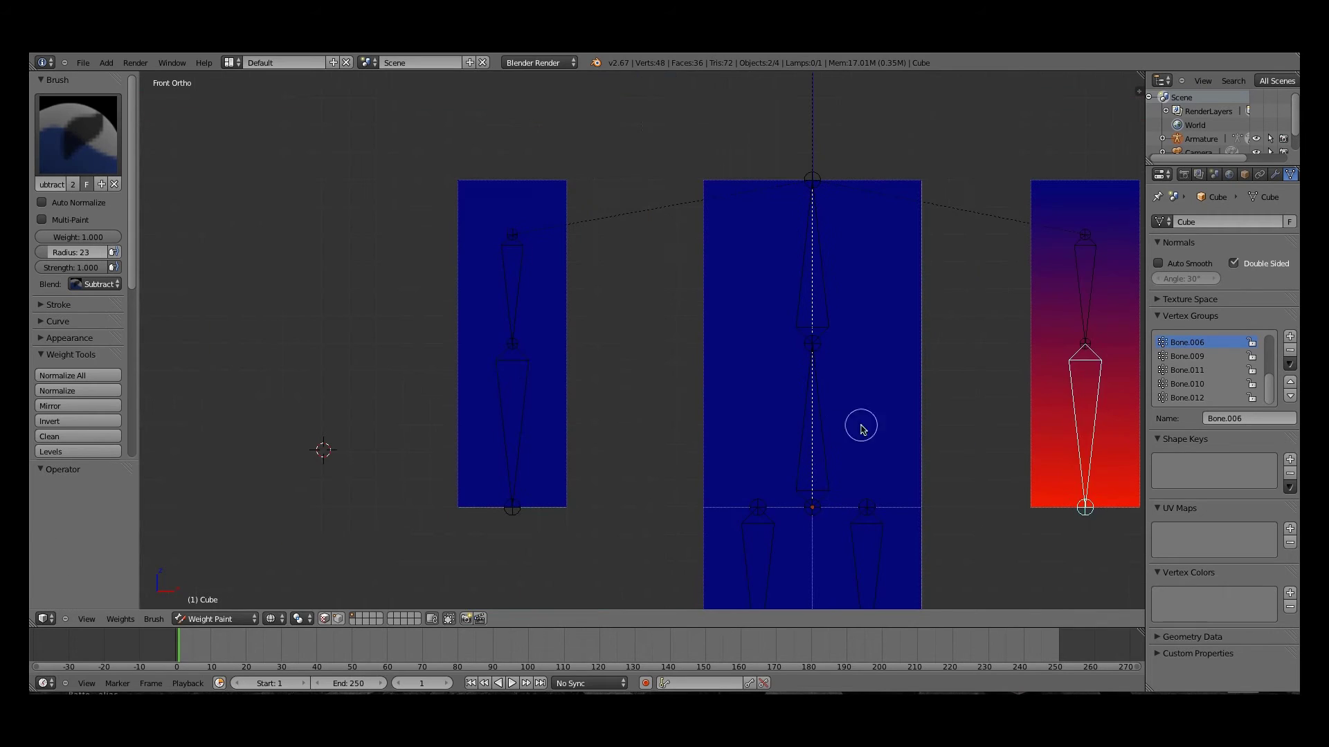
{"action": "right_click", "coordinate": [508, 382]}
{"action": "middle_click_drag", "start_coordinate": [505, 316], "coordinate": [580, 459]}
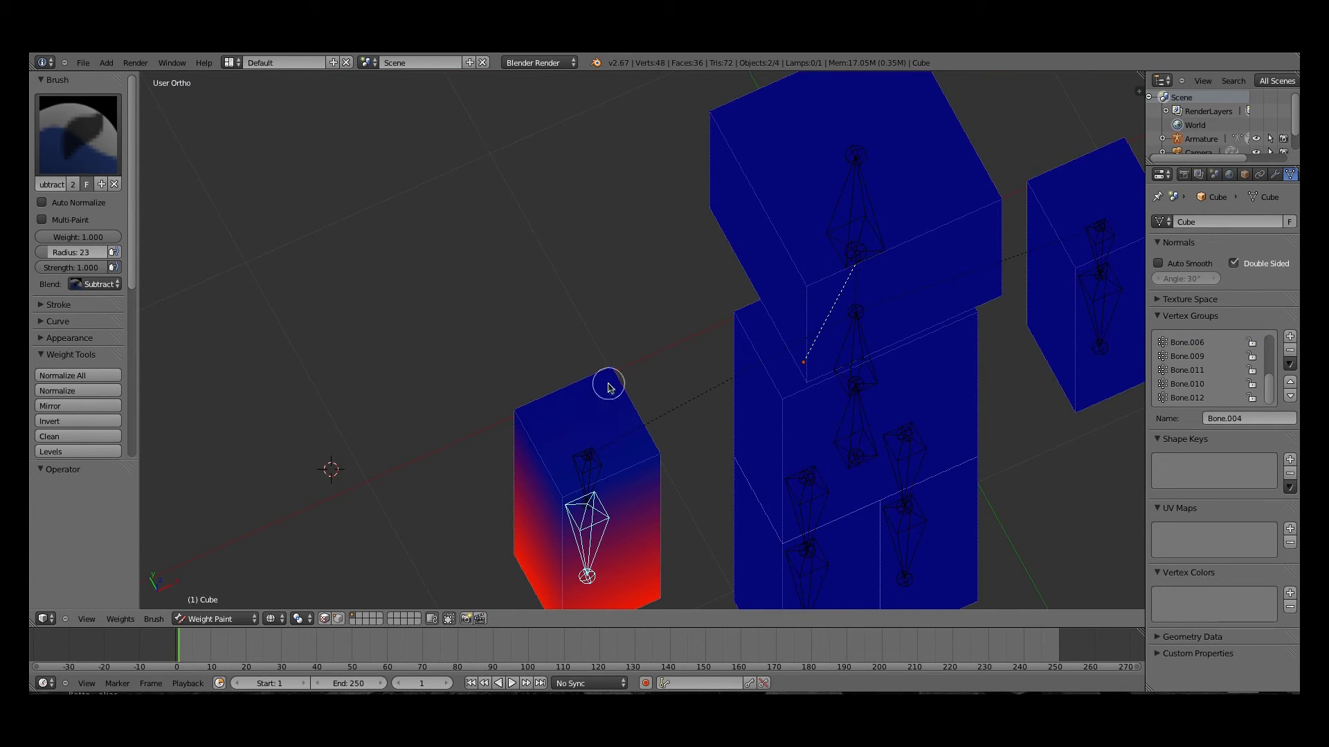
{"action": "key", "text": "KP_1"}
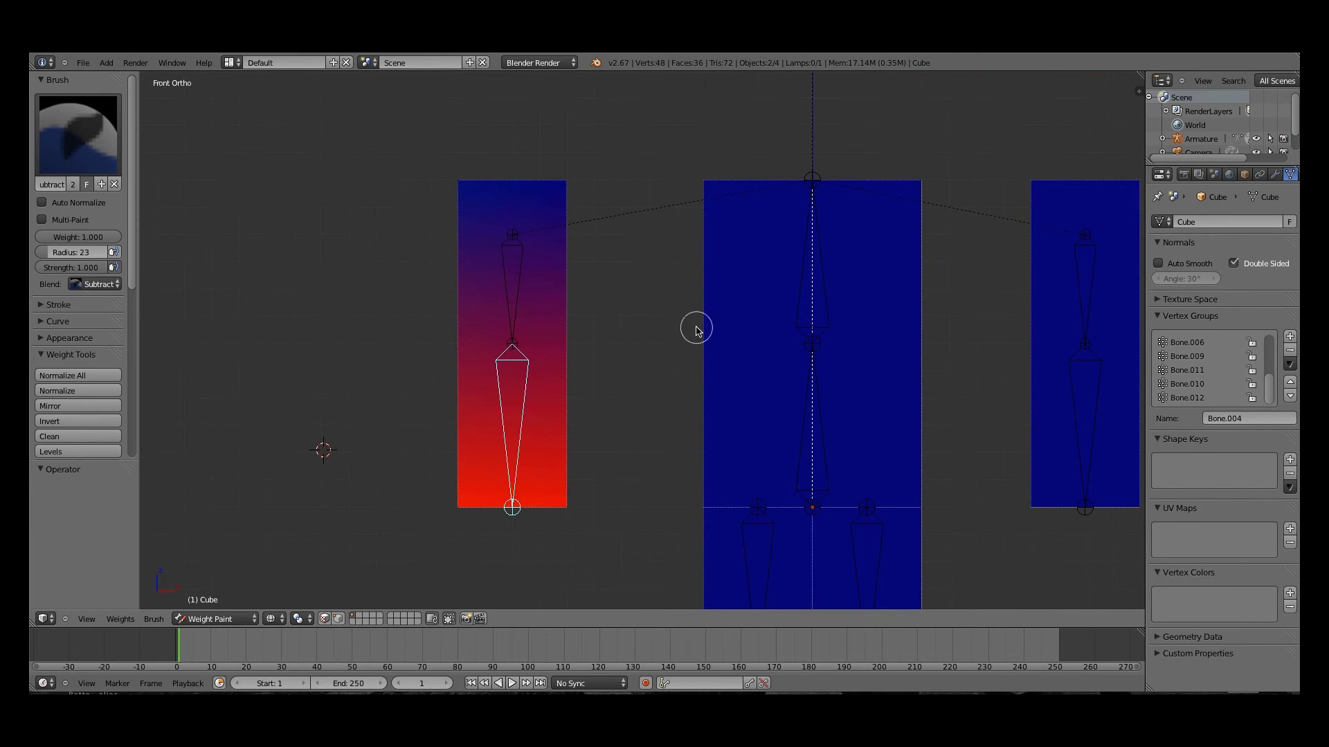
Select upper torso bone Bone.001 and test-rotate it in the front view, cancelling the rotation
{"action": "right_click", "coordinate": [803, 288]}
{"action": "middle_click_drag", "start_coordinate": [803, 287], "coordinate": [771, 371], "text": "shift"}
{"action": "scroll", "coordinate": [801, 357], "scroll_direction": "down", "scroll_amount": 1}
{"action": "key", "text": "r"}
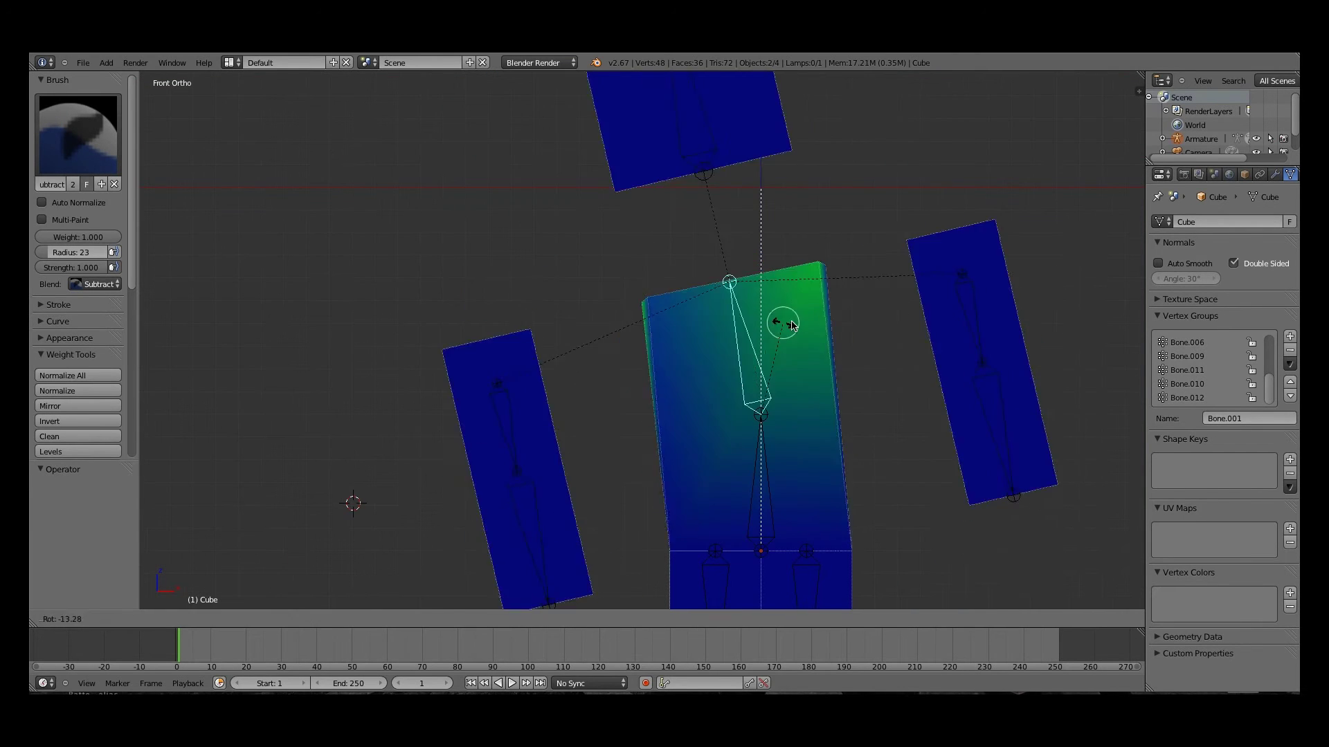
{"action": "right_click", "coordinate": [822, 323]}
{"action": "scroll", "coordinate": [807, 326], "scroll_direction": "up", "scroll_amount": 3}
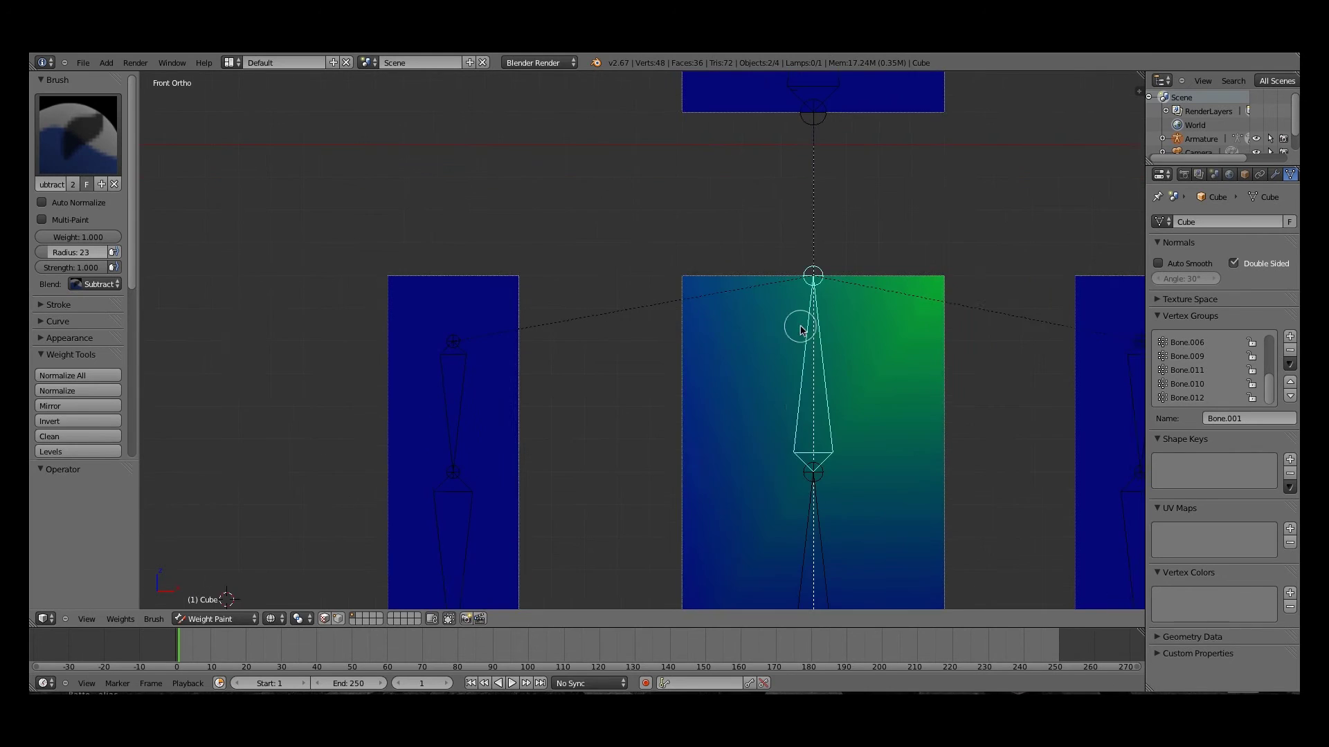
Paint full weight for Bone.001 over the torso's upper corners with the Add brush
{"action": "mouse_move", "coordinate": [801, 330]}
{"action": "middle_mouse_down", "text": "shift"}
{"action": "mouse_move", "coordinate": [679, 318]}
{"action": "mouse_move", "coordinate": [720, 341]}
{"action": "middle_mouse_up", "text": "shift"}
{"action": "left_click", "coordinate": [79, 135]}
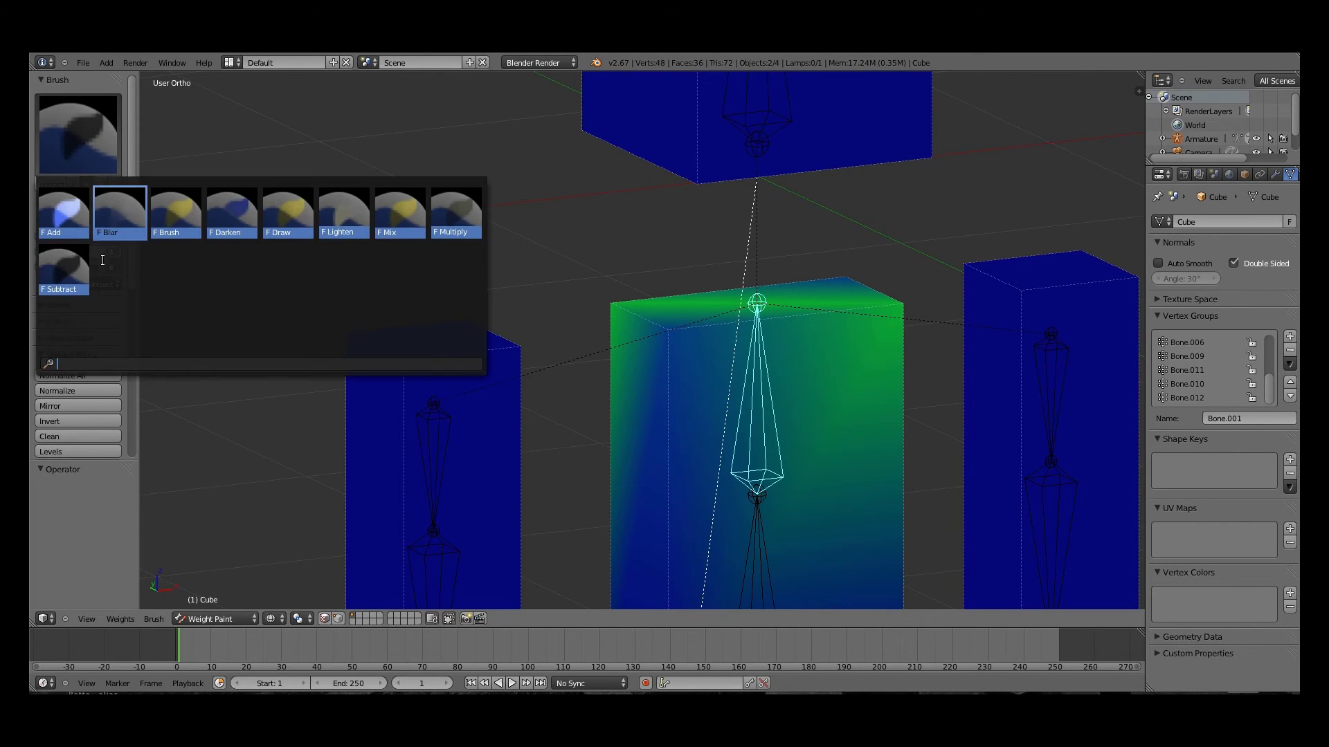
{"action": "left_click", "coordinate": [71, 231]}
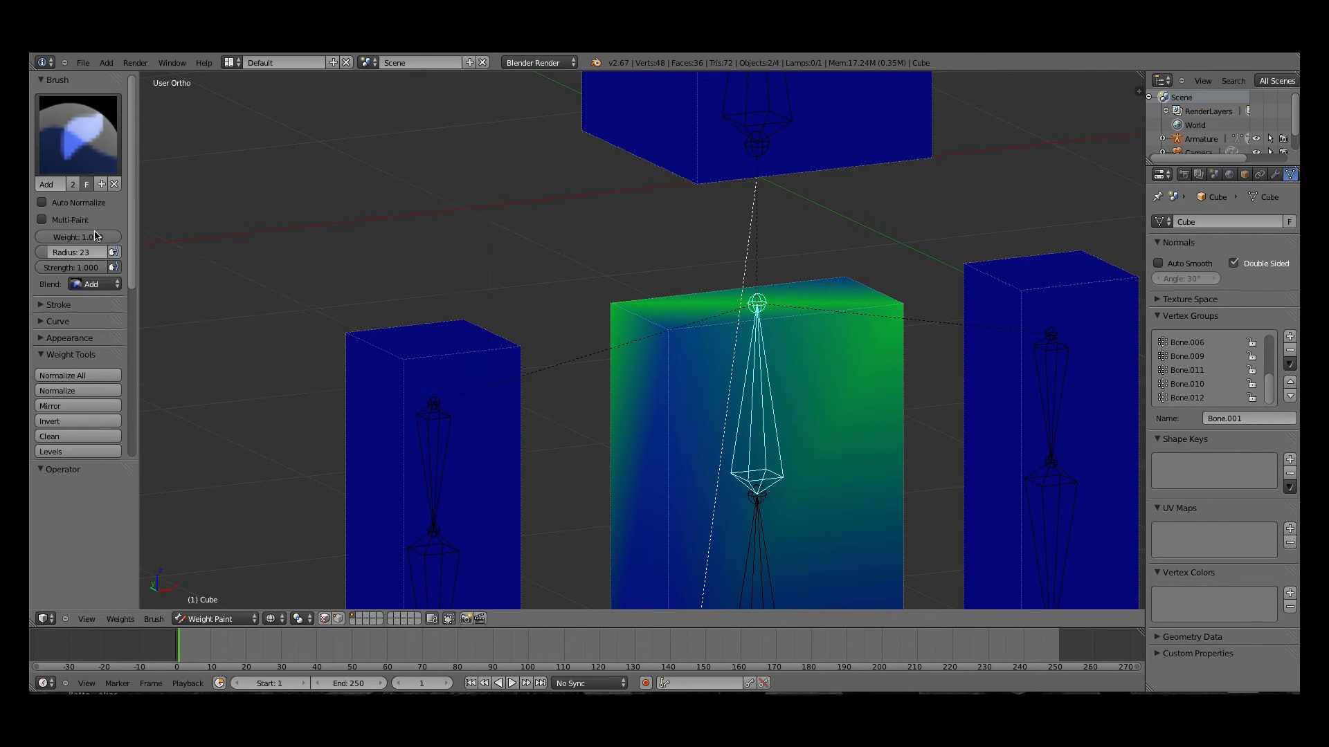
{"action": "left_click", "coordinate": [682, 340]}
{"action": "left_click_drag", "start_coordinate": [922, 326], "coordinate": [873, 294]}
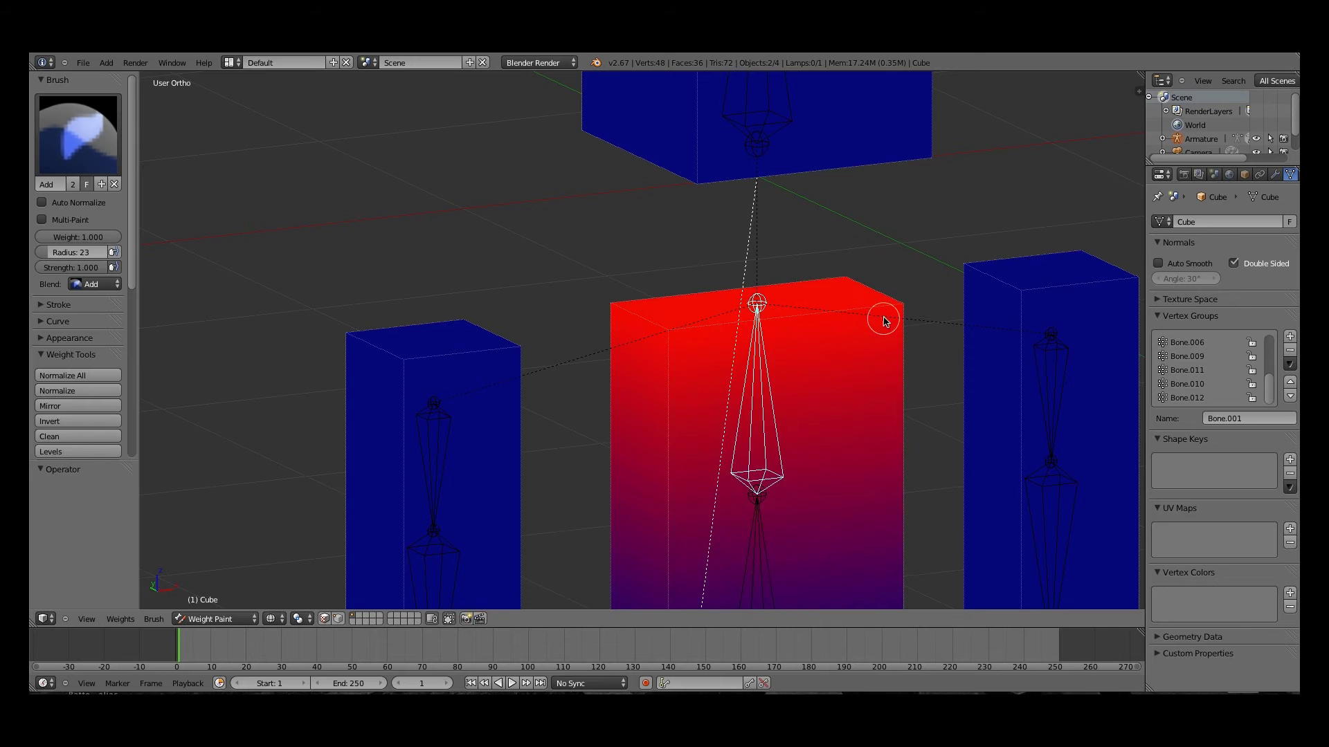
Test-rotate Bone.001 with its repainted torso weights, cancelling the rotation
{"action": "scroll", "coordinate": [797, 384], "scroll_direction": "down", "scroll_amount": 2}
{"action": "middle_click_drag", "start_coordinate": [797, 384], "coordinate": [721, 235], "text": "shift"}
{"action": "key", "text": "r"}
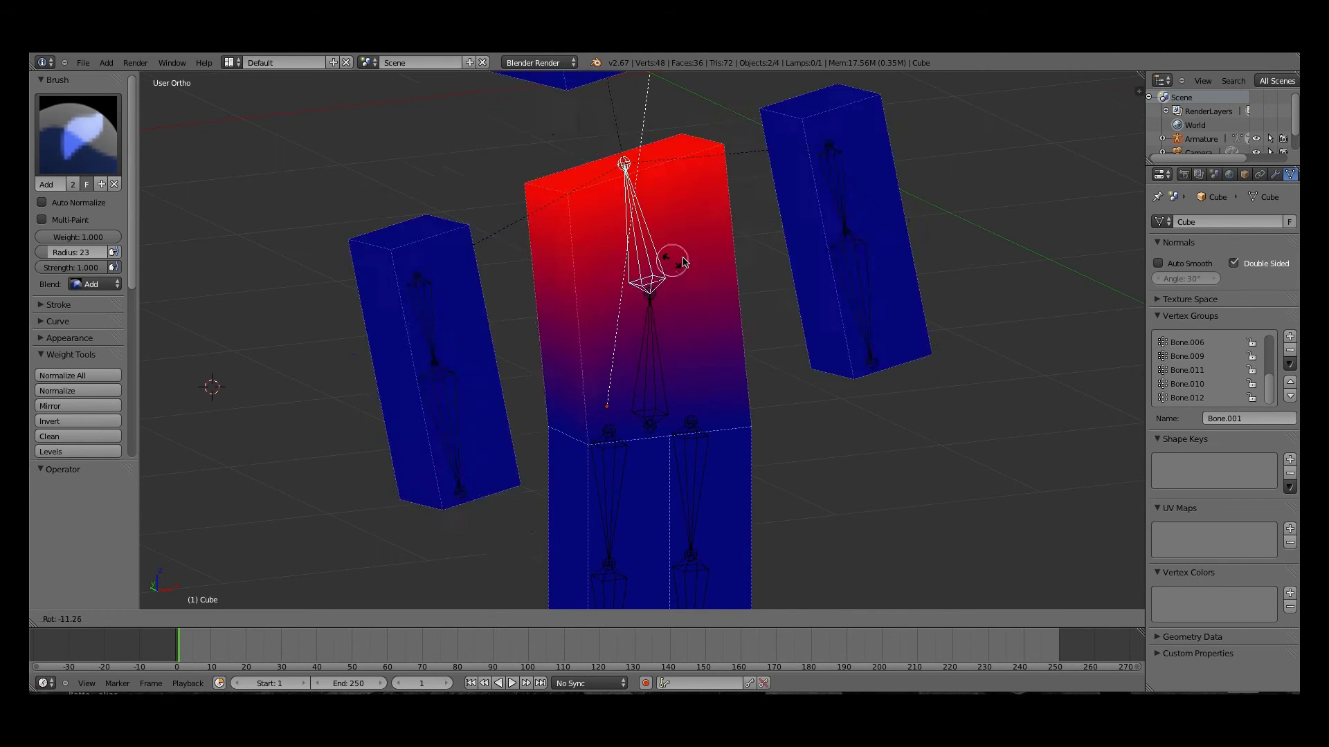
{"action": "key", "text": "Escape"}
Select the lower torso bone, Bone, and upper leg bone Bone.009 in turn to compare their weights
{"action": "right_click", "coordinate": [644, 328]}
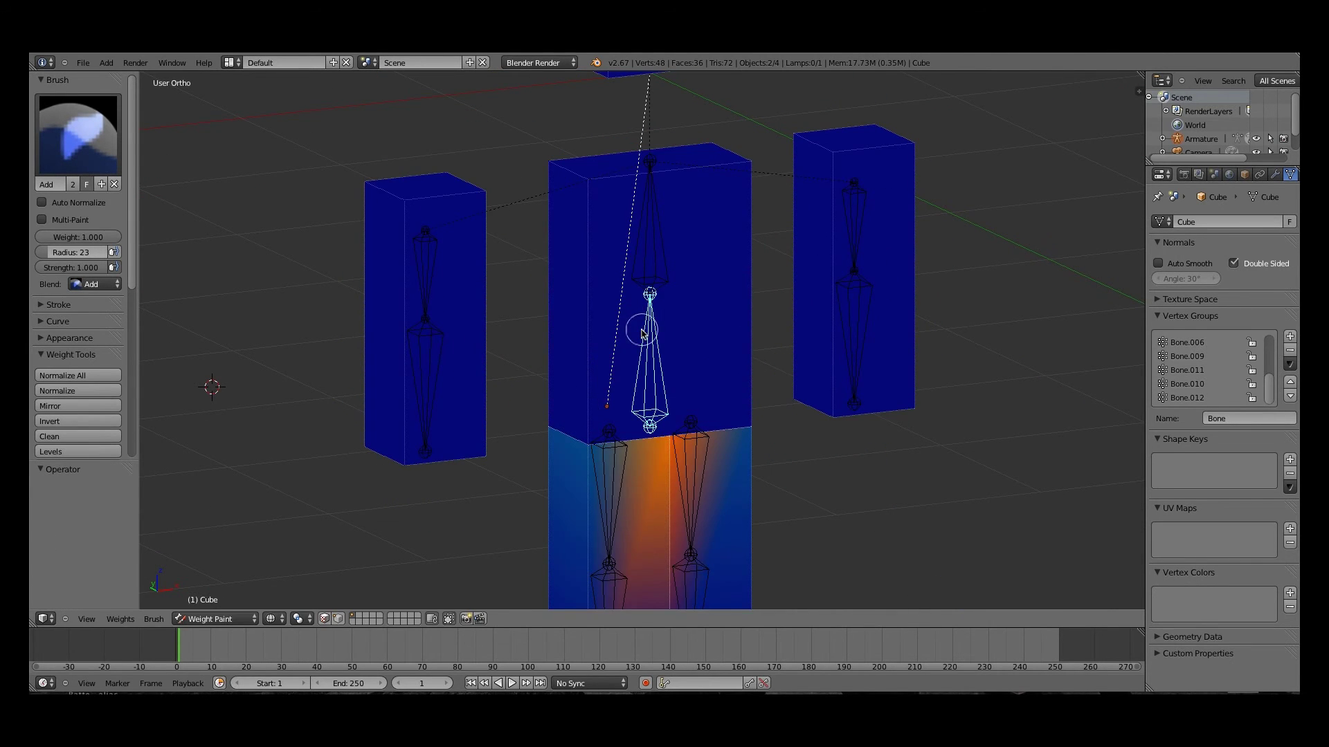
{"action": "scroll", "coordinate": [645, 330], "scroll_direction": "up", "scroll_amount": 3}
{"action": "scroll", "coordinate": [646, 334], "scroll_direction": "down", "scroll_amount": 4}
{"action": "right_click", "coordinate": [625, 451]}
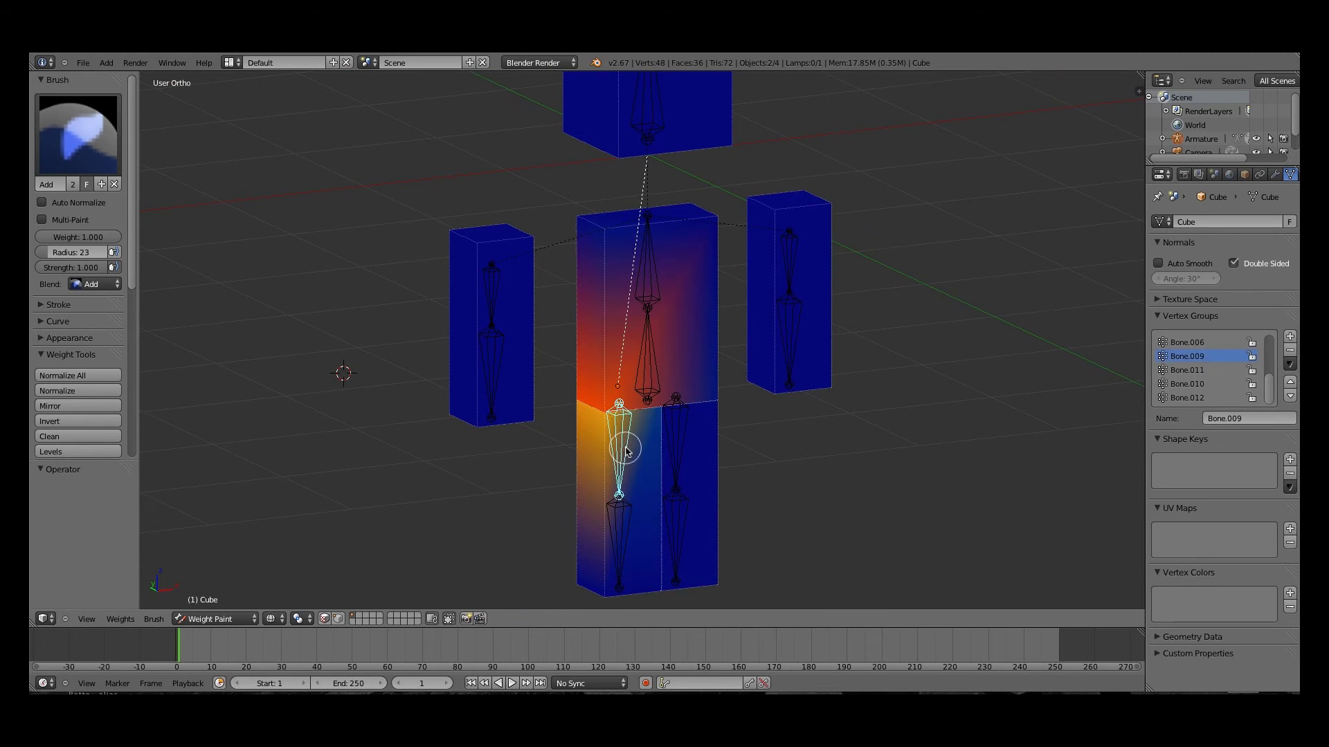
Reselect the lower torso bone in the front view and examine its weights across both legs
{"action": "key", "text": "KP_1"}
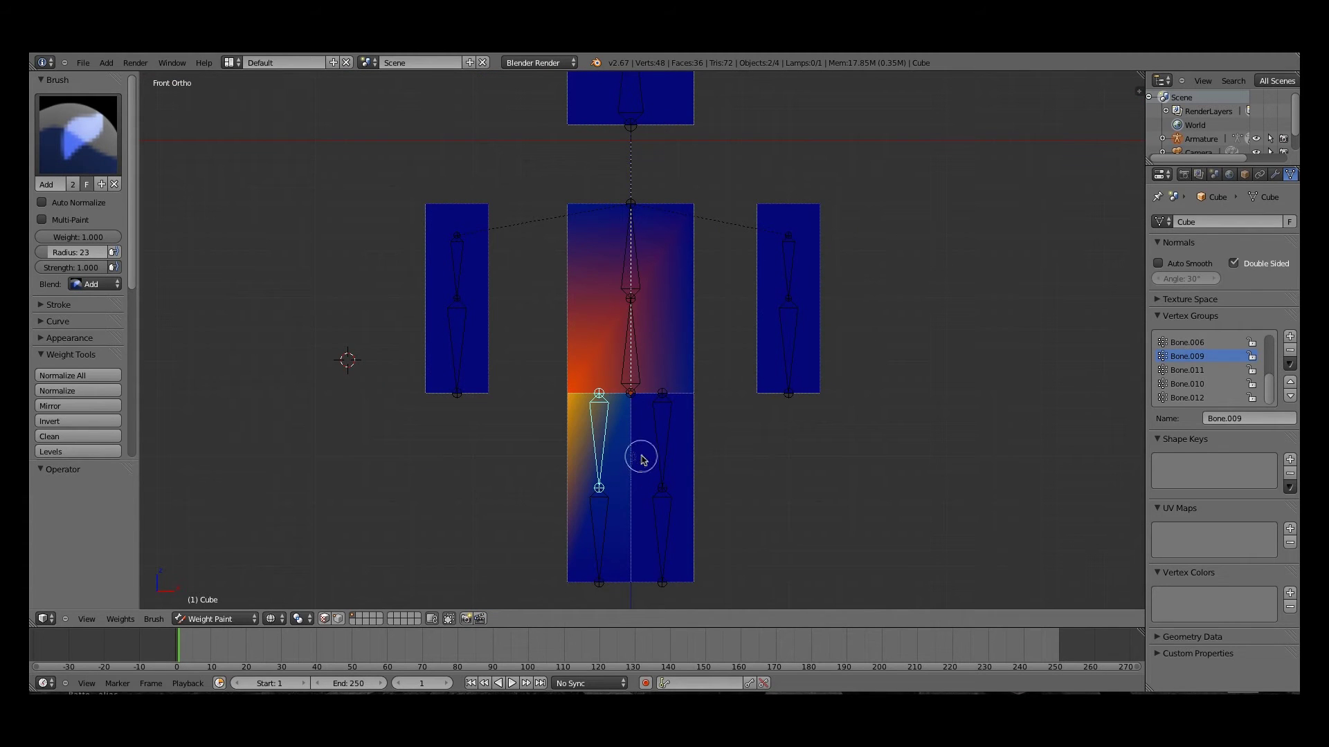
{"action": "right_click", "coordinate": [667, 433], "text": "shift"}
{"action": "key", "text": "a"}
{"action": "right_click", "coordinate": [636, 371]}
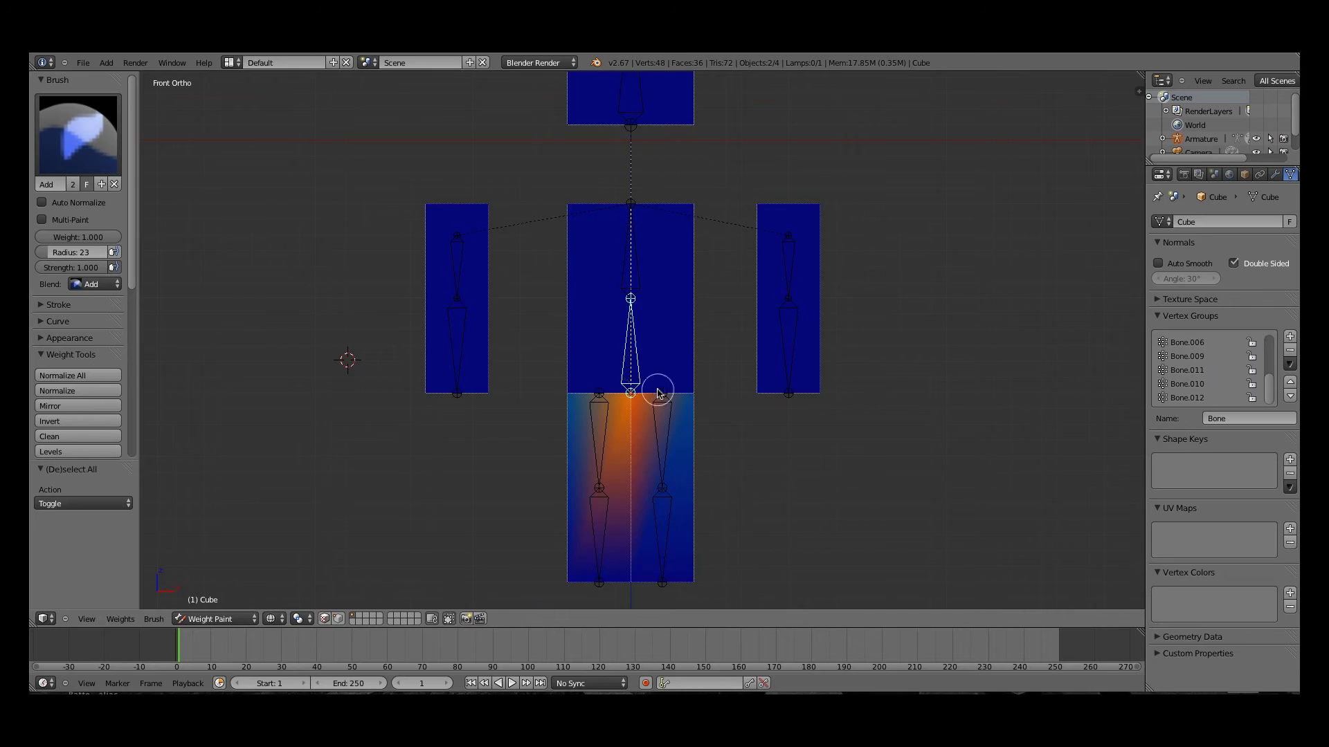
{"action": "scroll", "coordinate": [656, 395], "scroll_direction": "up", "scroll_amount": 4}
{"action": "scroll", "coordinate": [617, 462], "scroll_direction": "down", "scroll_amount": 4}
{"action": "scroll", "coordinate": [624, 464], "scroll_direction": "up", "scroll_amount": 2}
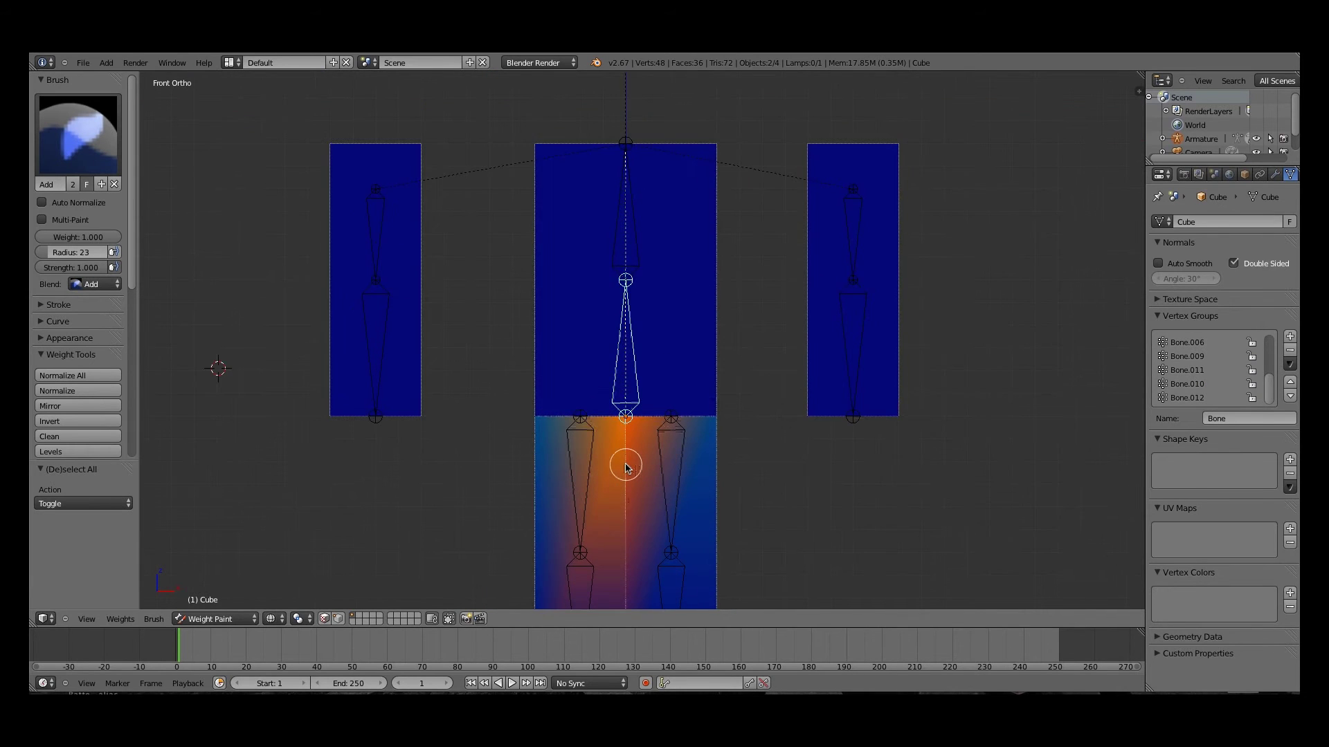
{"action": "middle_click_drag", "start_coordinate": [625, 466], "coordinate": [656, 355], "text": "shift"}
{"action": "scroll", "coordinate": [623, 353], "scroll_direction": "up", "scroll_amount": 1}
Select upper leg bone Bone.009, move it slightly off the torso and test-rotate it, clearing the rotation
{"action": "right_click", "coordinate": [593, 346]}
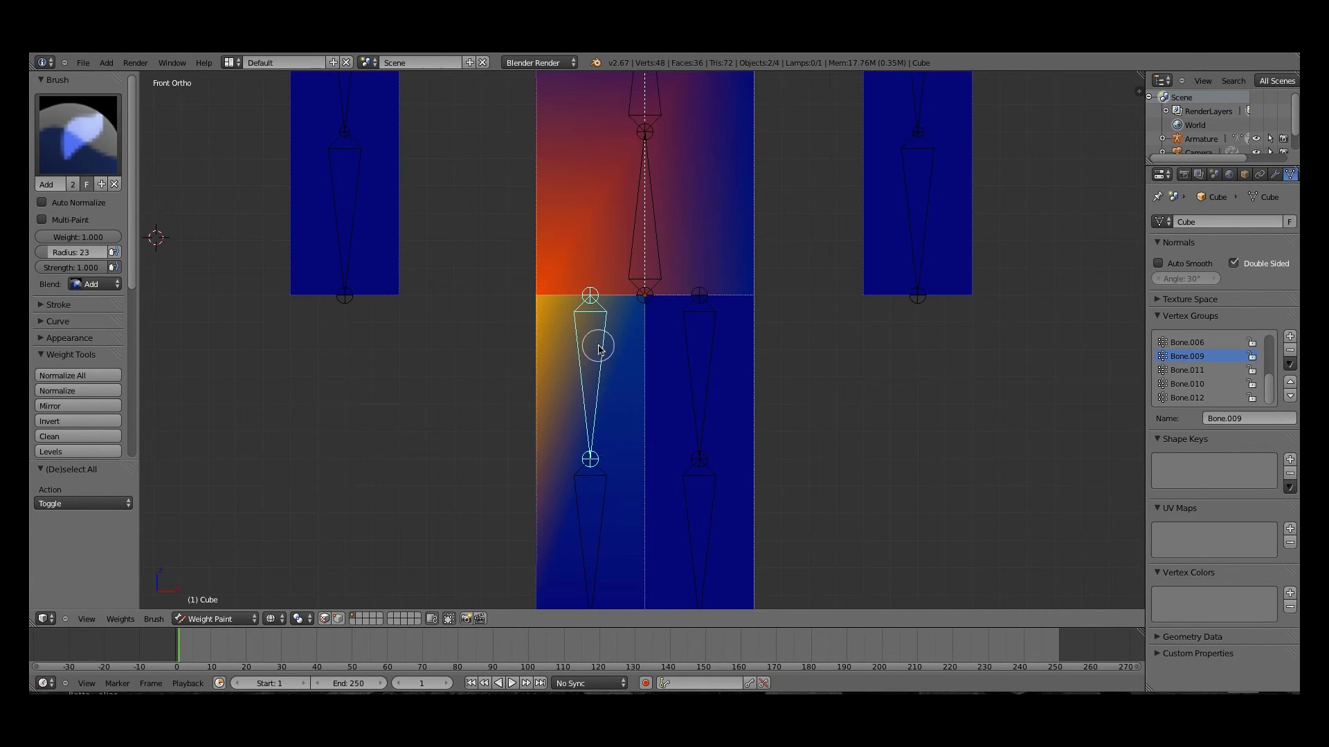
{"action": "key", "text": "g"}
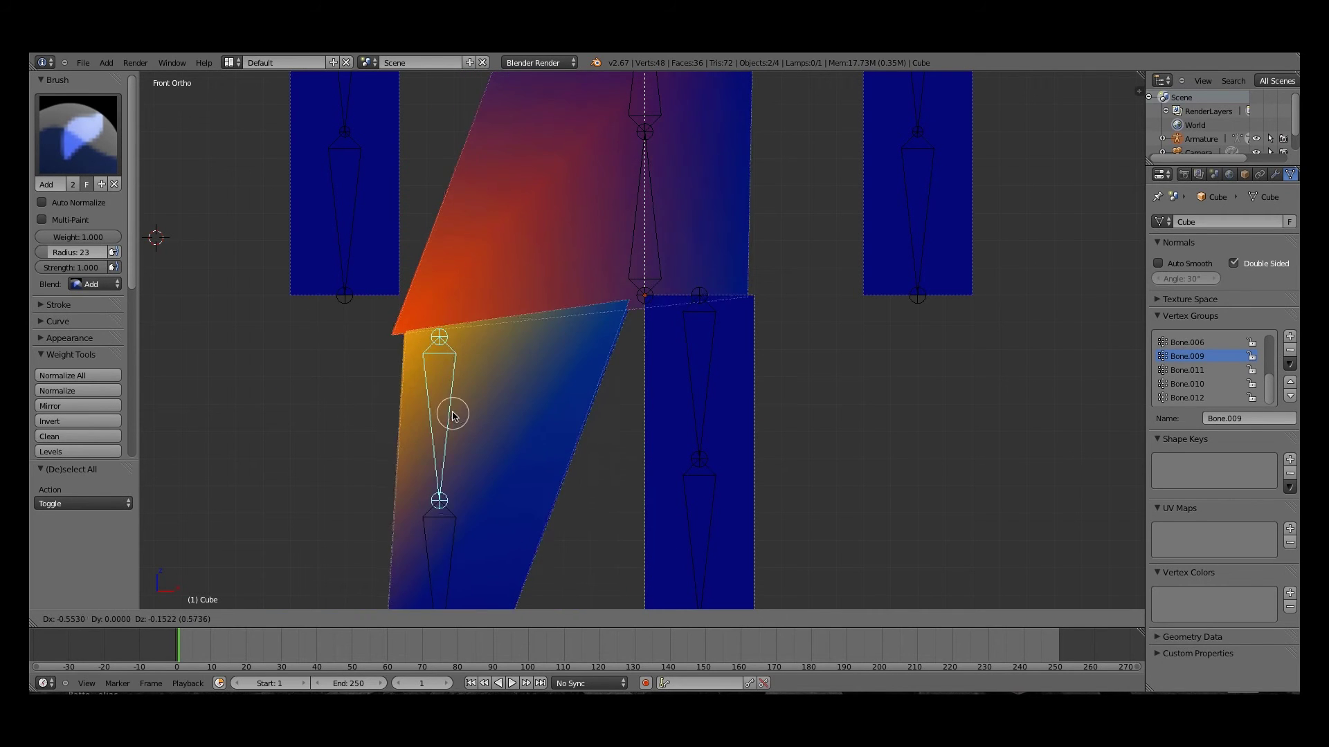
{"action": "left_click", "coordinate": [588, 387]}
{"action": "key", "text": "r"}
{"action": "left_click", "coordinate": [504, 398]}
{"action": "key", "text": "g"}
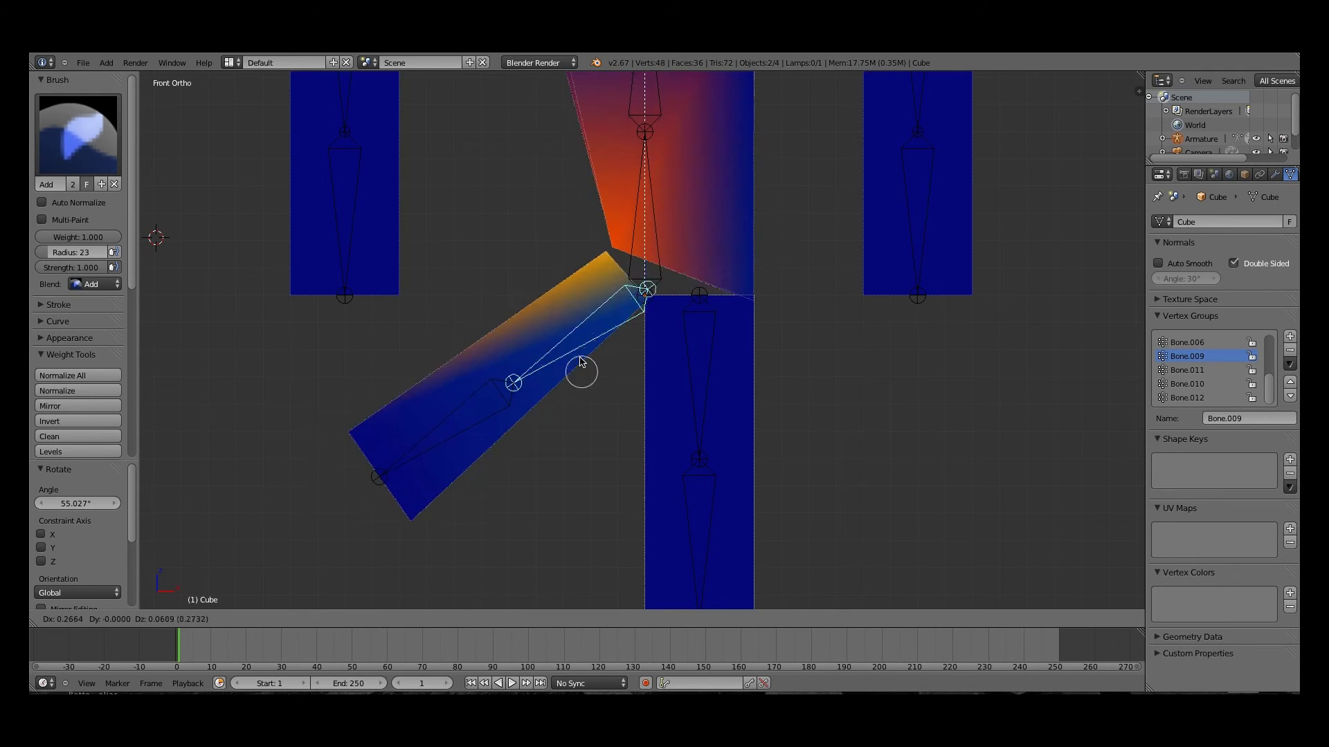
{"action": "left_click", "coordinate": [550, 311]}
{"action": "key", "text": "alt+r"}
Remove Bone.009's weight from the torso's lower outer corner with the Subtract brush, undoing the stray Add stroke first
{"action": "scroll", "coordinate": [569, 347], "scroll_direction": "up", "scroll_amount": 2}
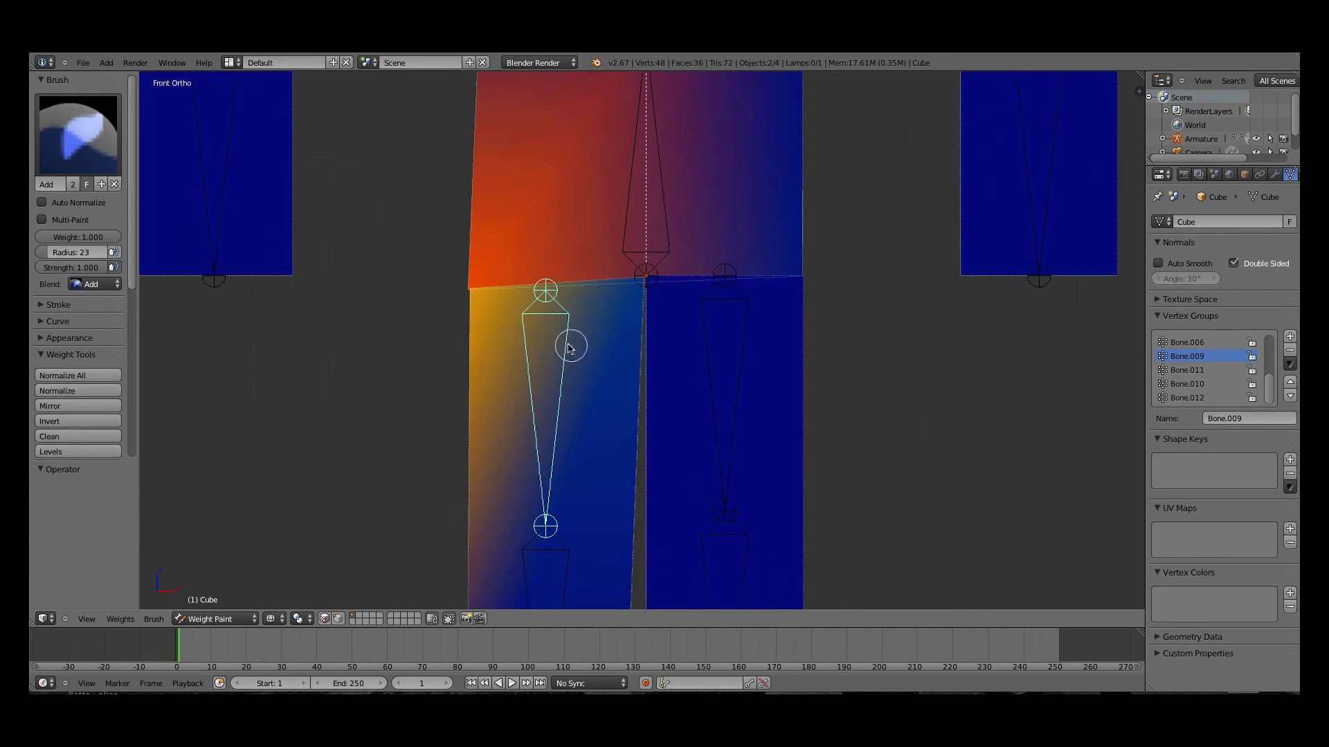
{"action": "middle_click_drag", "start_coordinate": [524, 328], "coordinate": [683, 373], "text": "shift"}
{"action": "scroll", "coordinate": [675, 364], "scroll_direction": "up", "scroll_amount": 2}
{"action": "scroll", "coordinate": [676, 361], "scroll_direction": "down", "scroll_amount": 2}
{"action": "scroll", "coordinate": [677, 361], "scroll_direction": "up", "scroll_amount": 6}
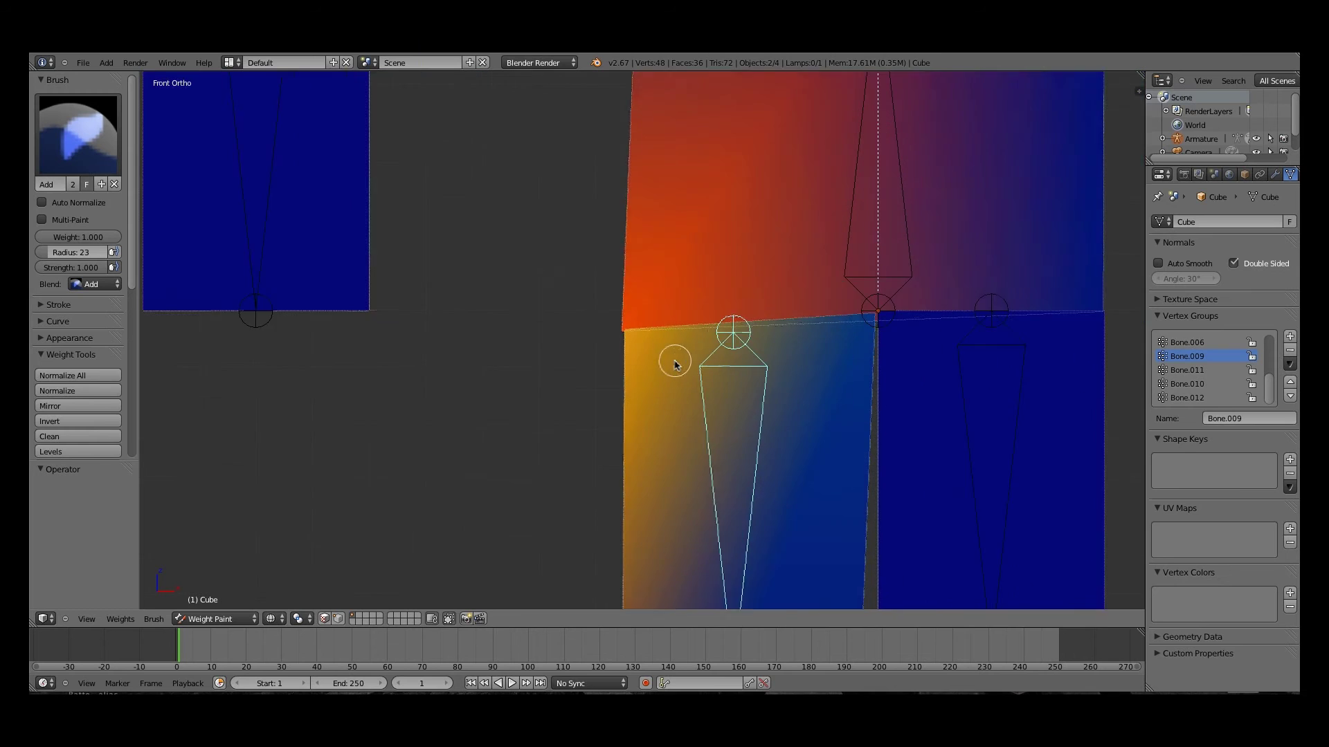
{"action": "scroll", "coordinate": [650, 366], "scroll_direction": "down", "scroll_amount": 2}
{"action": "scroll", "coordinate": [692, 388], "scroll_direction": "down", "scroll_amount": 3}
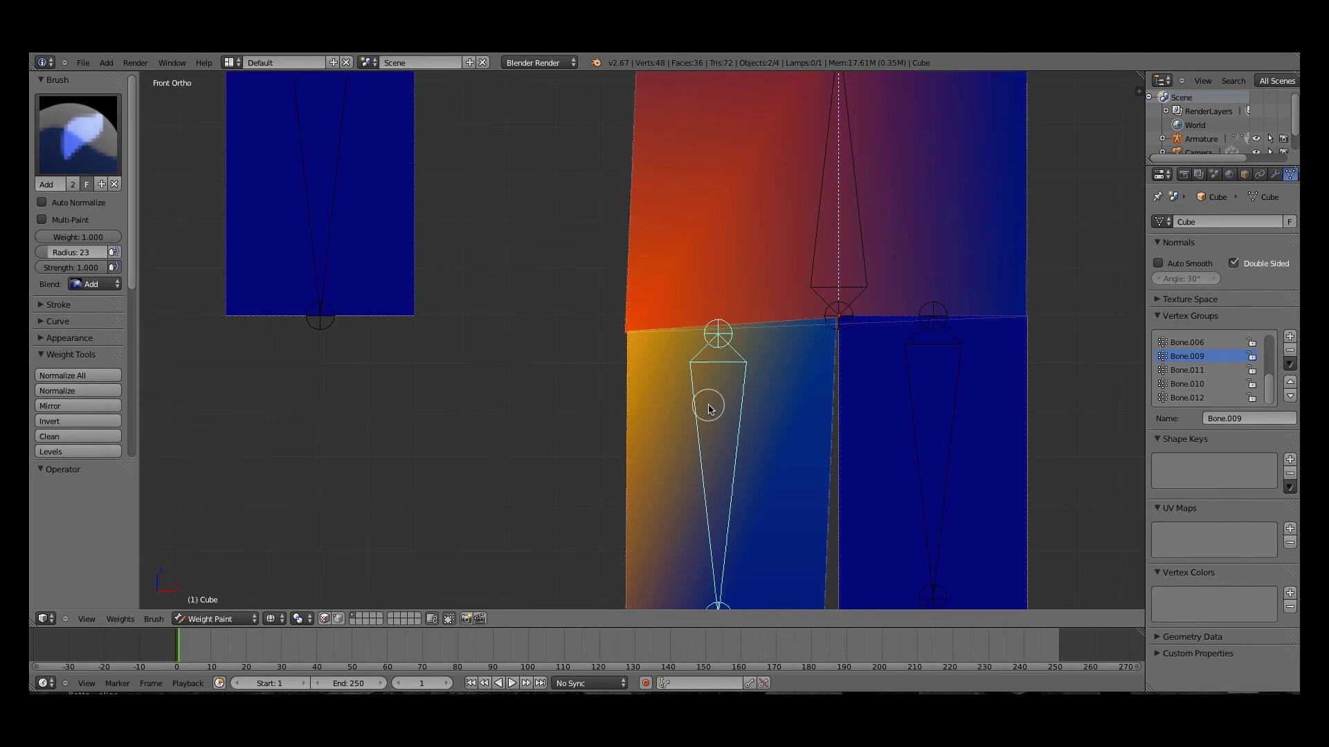
{"action": "scroll", "coordinate": [625, 380], "scroll_direction": "up", "scroll_amount": 6}
{"action": "middle_click_drag", "start_coordinate": [519, 296], "coordinate": [643, 337], "text": "shift"}
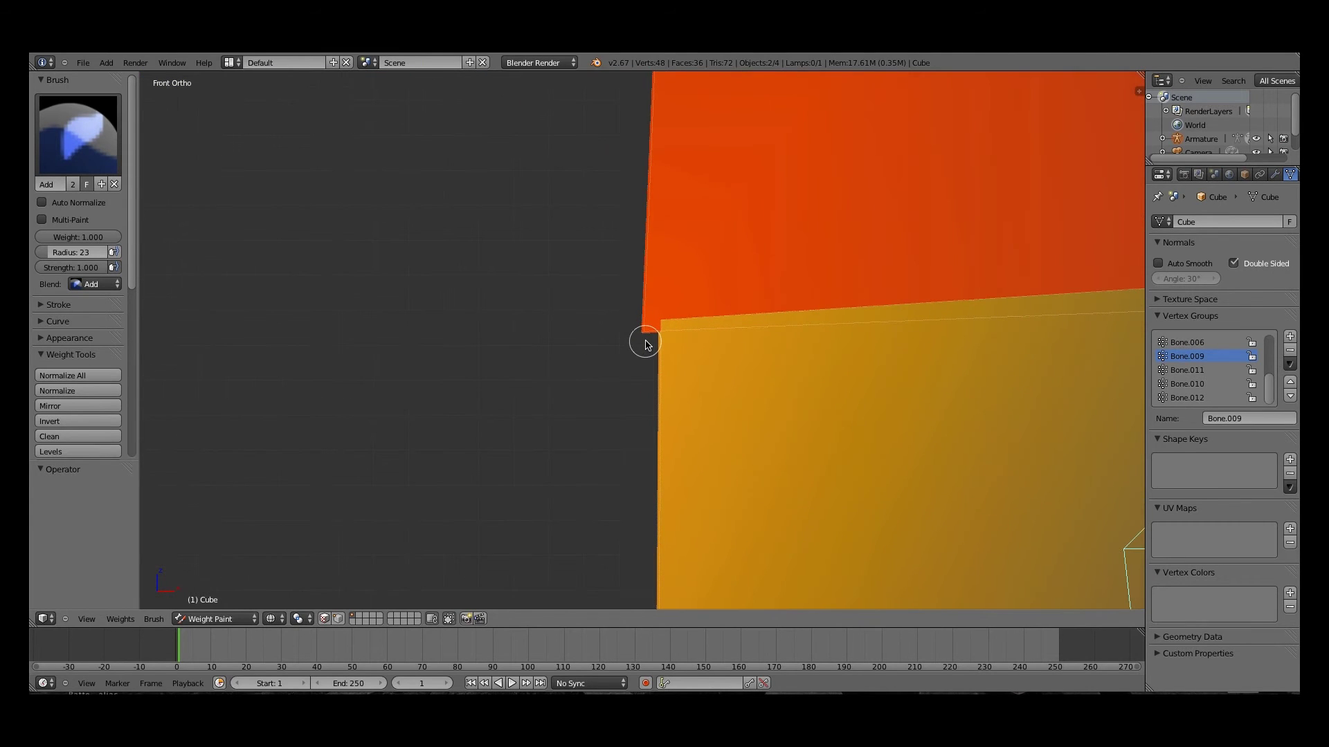
{"action": "left_click", "coordinate": [645, 337]}
{"action": "key", "text": "ctrl+z"}
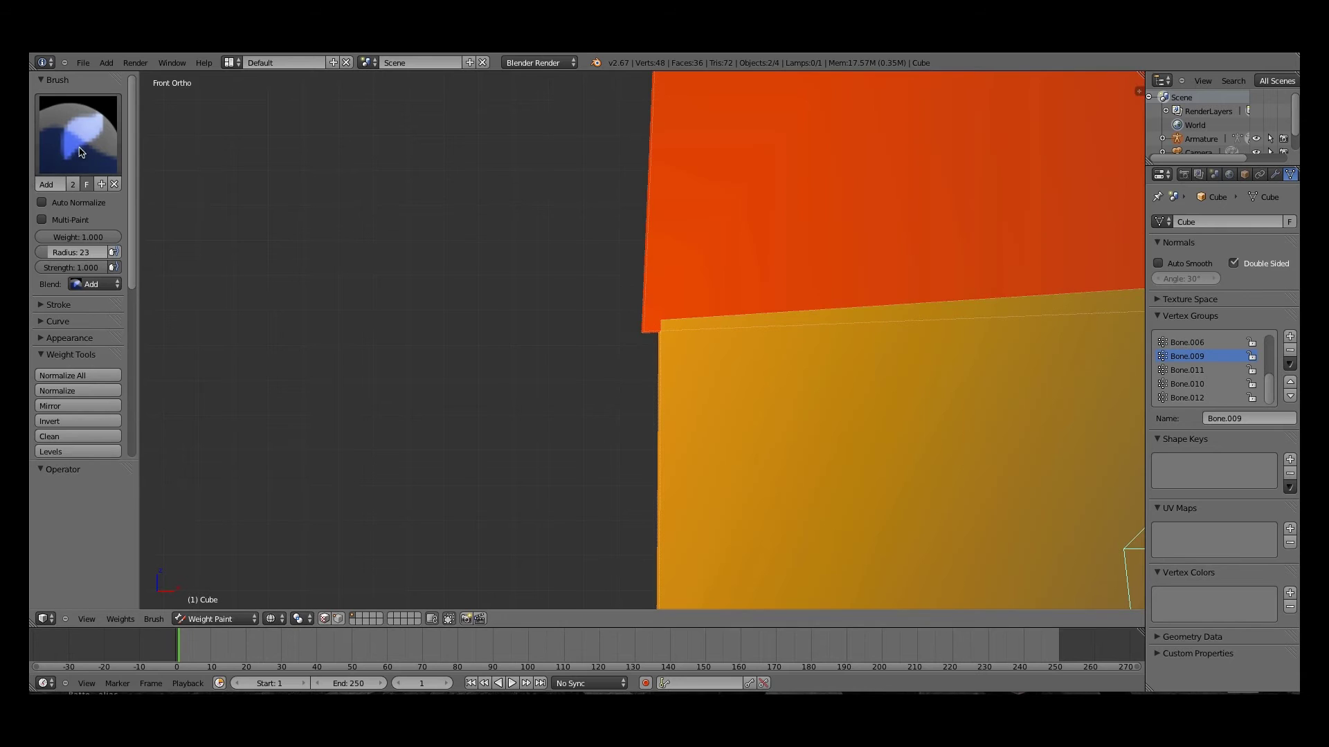
{"action": "left_click", "coordinate": [79, 135]}
{"action": "left_click", "coordinate": [467, 232]}
{"action": "mouse_move", "coordinate": [618, 336]}
{"action": "left_mouse_down"}
{"action": "mouse_move", "coordinate": [637, 347]}
{"action": "mouse_move", "coordinate": [815, 222]}
{"action": "left_mouse_up"}
{"action": "scroll", "coordinate": [811, 294], "scroll_direction": "down", "scroll_amount": 4}
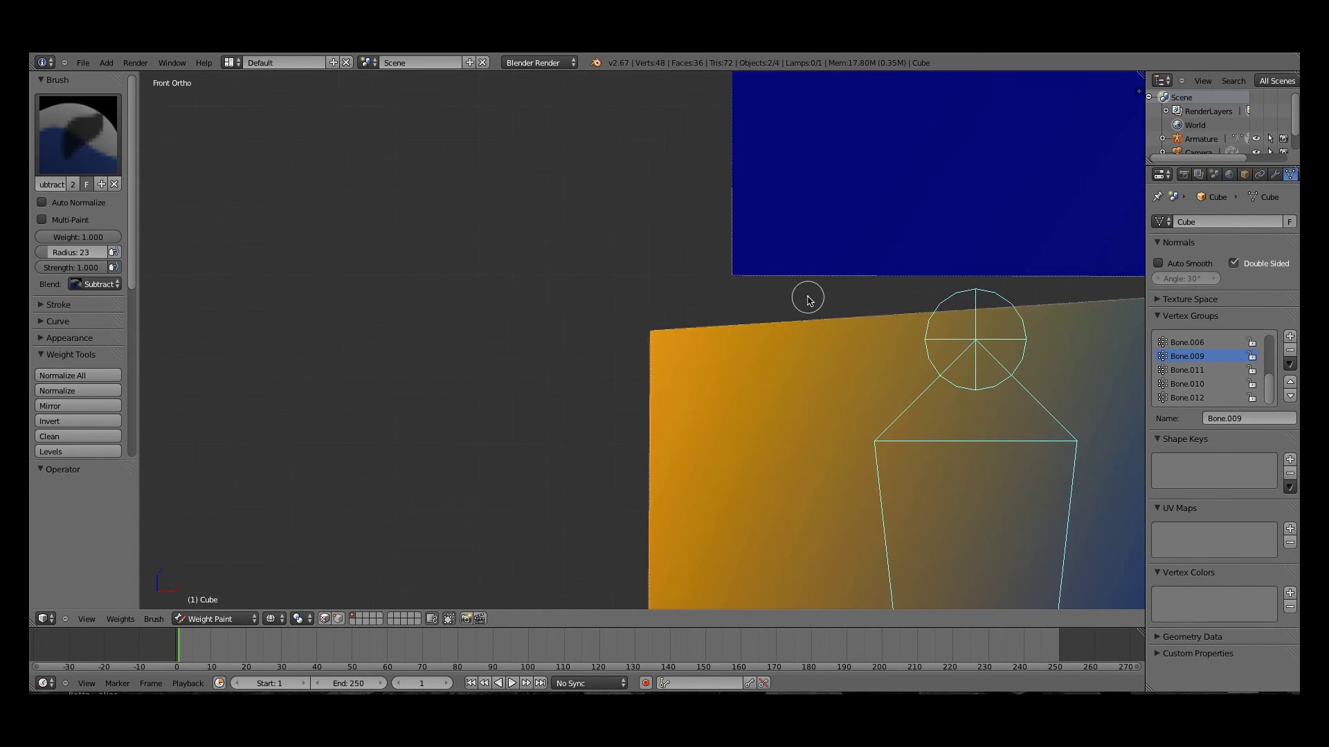
Examine Bone.009's remaining weights along the torso's lower edge and the opposite leg's outer corner
{"action": "middle_click_drag", "start_coordinate": [809, 297], "coordinate": [92, 285], "text": "shift"}
{"action": "scroll", "coordinate": [995, 335], "scroll_direction": "down", "scroll_amount": 4}
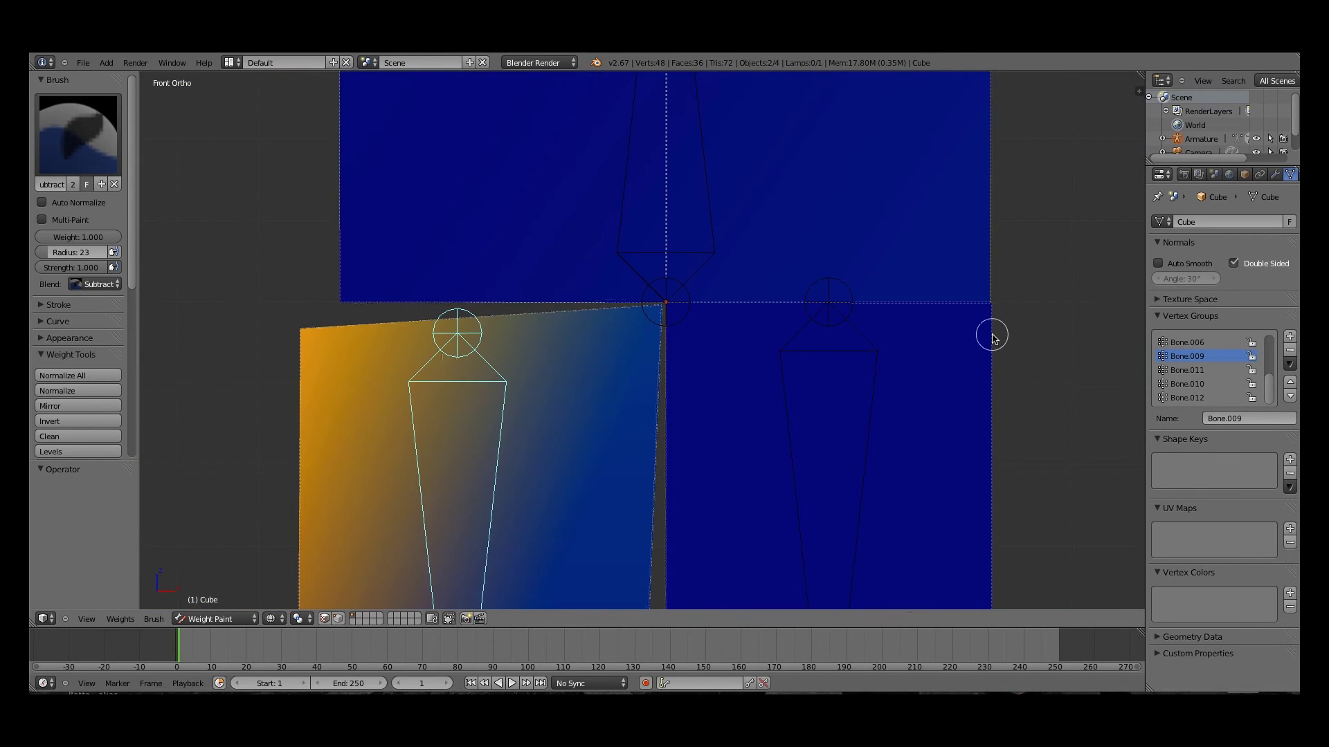
{"action": "middle_click_drag", "start_coordinate": [960, 345], "coordinate": [744, 400], "text": "shift"}
{"action": "scroll", "coordinate": [765, 393], "scroll_direction": "up", "scroll_amount": 8}
{"action": "scroll", "coordinate": [852, 395], "scroll_direction": "down", "scroll_amount": 6}
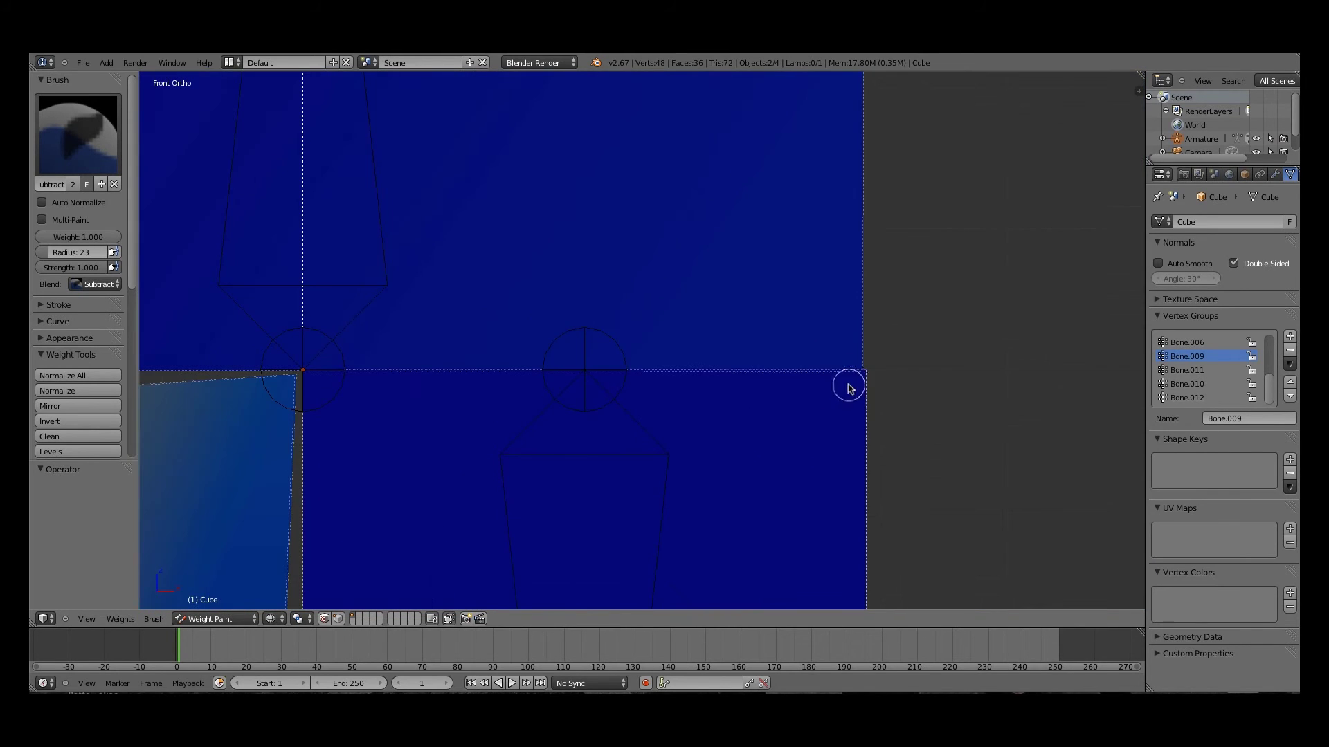
{"action": "middle_click_drag", "start_coordinate": [519, 395], "coordinate": [661, 366], "text": "shift"}
{"action": "scroll", "coordinate": [602, 344], "scroll_direction": "up", "scroll_amount": 4}
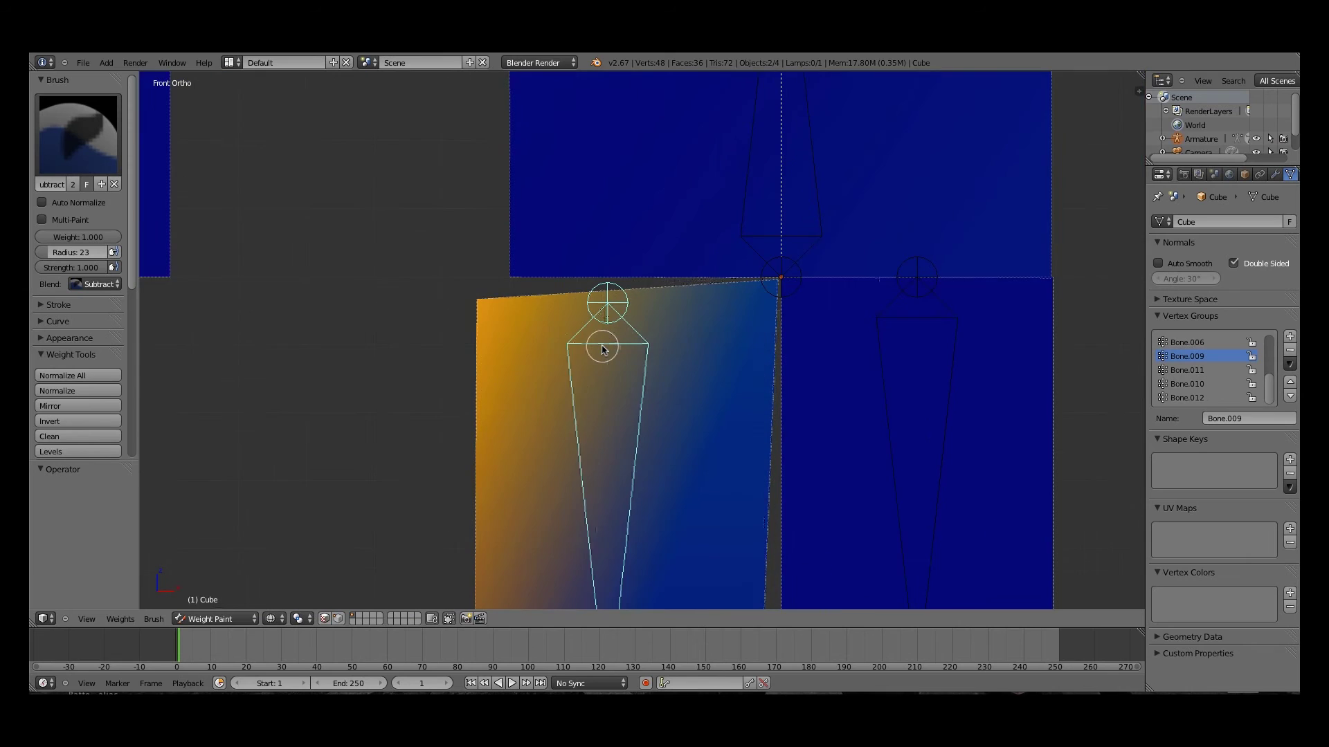
{"action": "scroll", "coordinate": [608, 347], "scroll_direction": "down", "scroll_amount": 3}
{"action": "scroll", "coordinate": [602, 347], "scroll_direction": "up", "scroll_amount": 2}
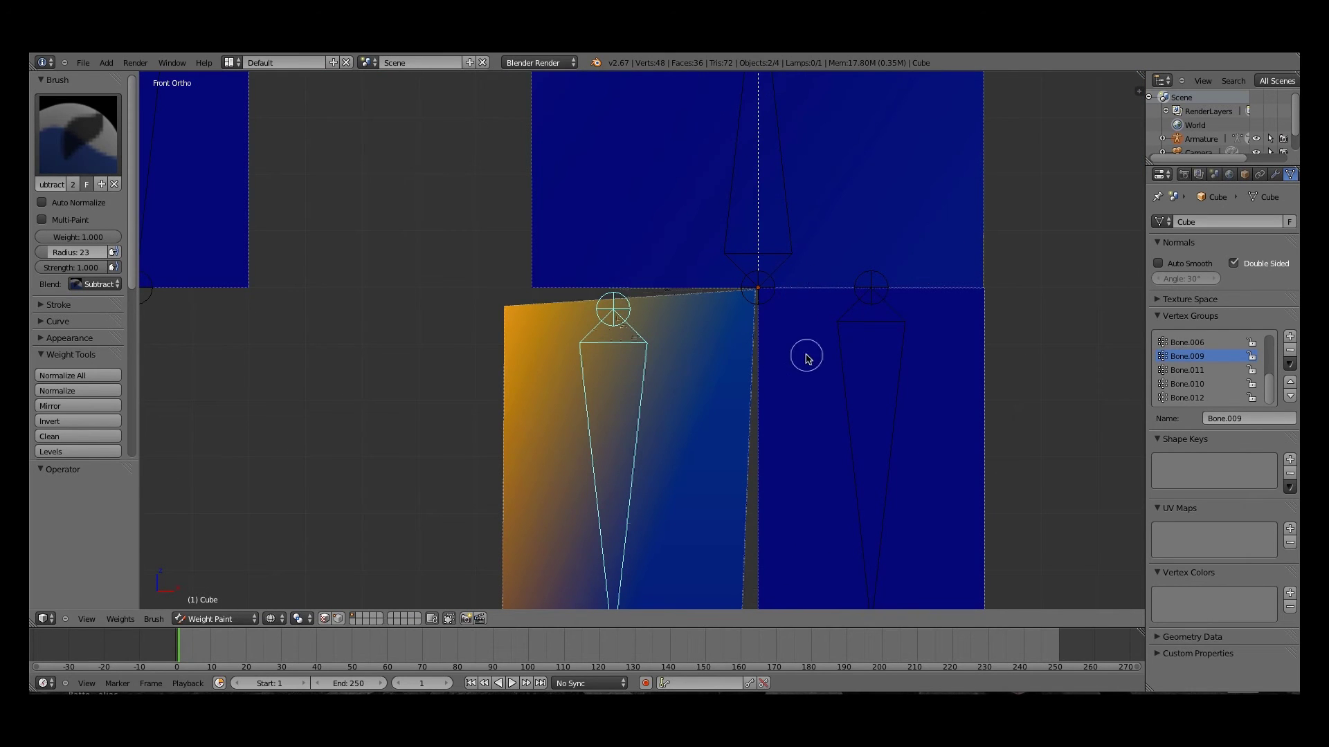
Select the lower torso bone, Bone, and subtract its weight from both legs' inner upper corners
{"action": "right_click", "coordinate": [761, 299]}
{"action": "scroll", "coordinate": [848, 346], "scroll_direction": "up", "scroll_amount": 3}
{"action": "middle_click_drag", "start_coordinate": [792, 341], "coordinate": [627, 338], "text": "shift"}
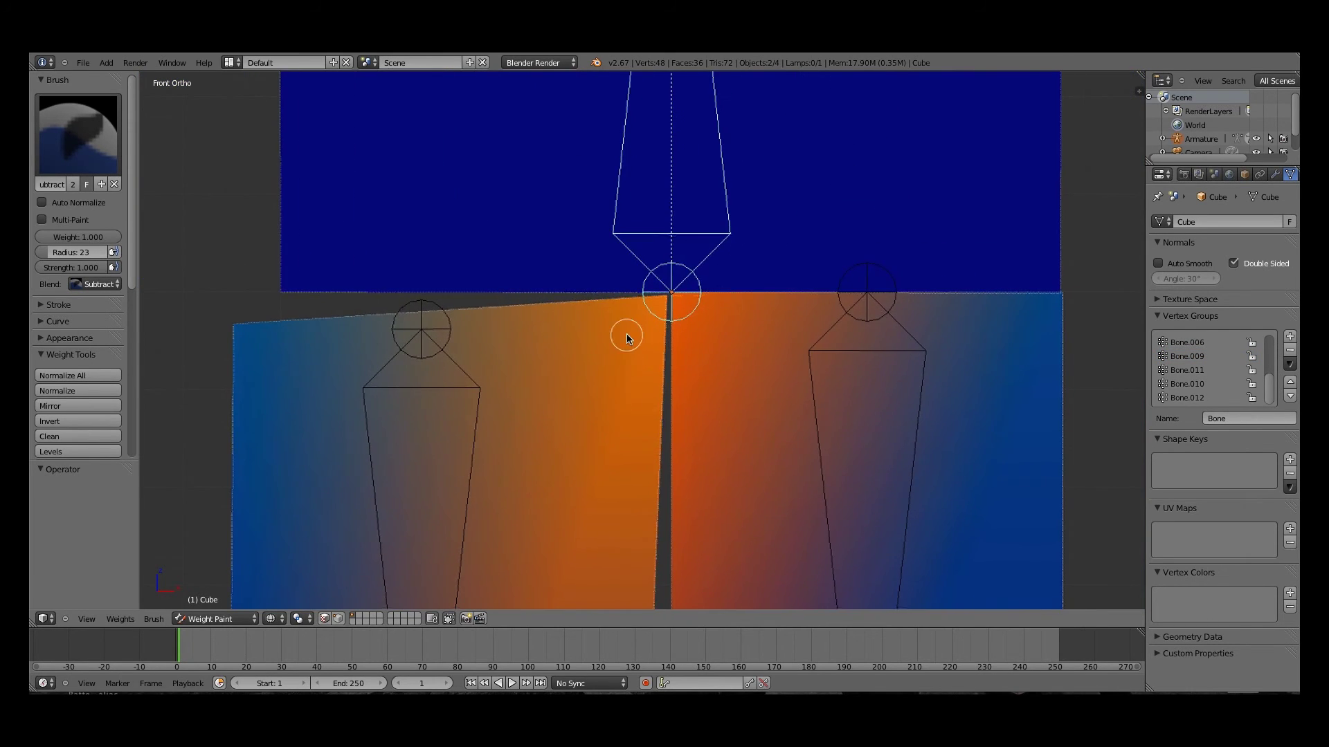
{"action": "scroll", "coordinate": [627, 338], "scroll_direction": "down", "scroll_amount": 9}
{"action": "scroll", "coordinate": [555, 340], "scroll_direction": "up", "scroll_amount": 1}
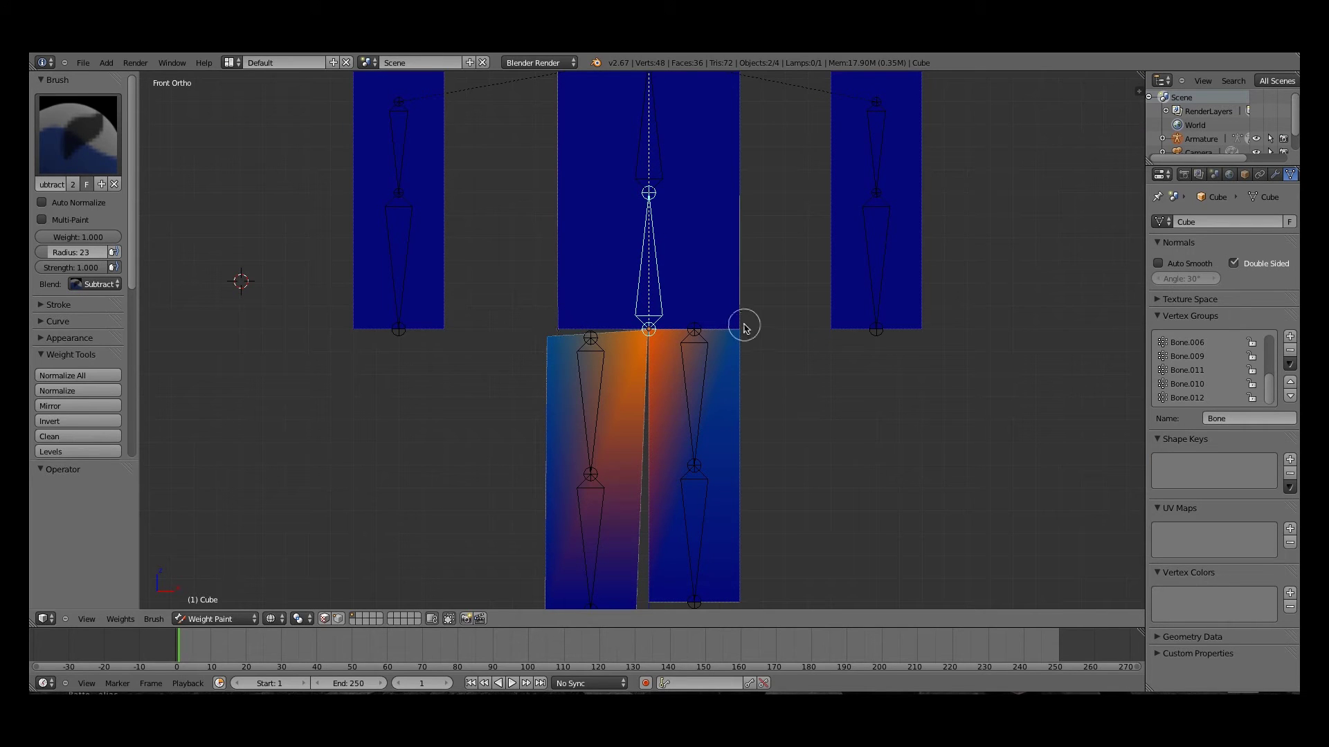
{"action": "scroll", "coordinate": [676, 322], "scroll_direction": "up", "scroll_amount": 14}
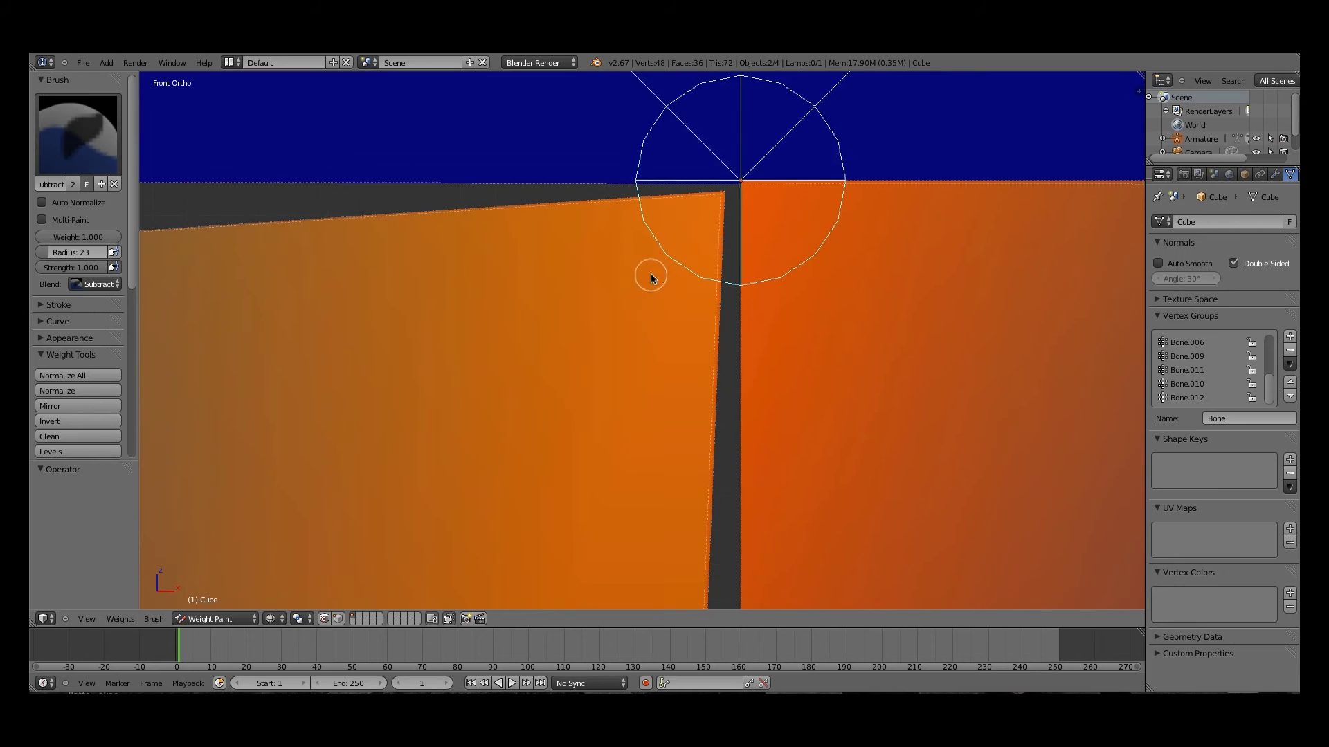
{"action": "middle_click_drag", "start_coordinate": [650, 276], "coordinate": [596, 368], "text": "shift"}
{"action": "scroll", "coordinate": [631, 300], "scroll_direction": "up", "scroll_amount": 3}
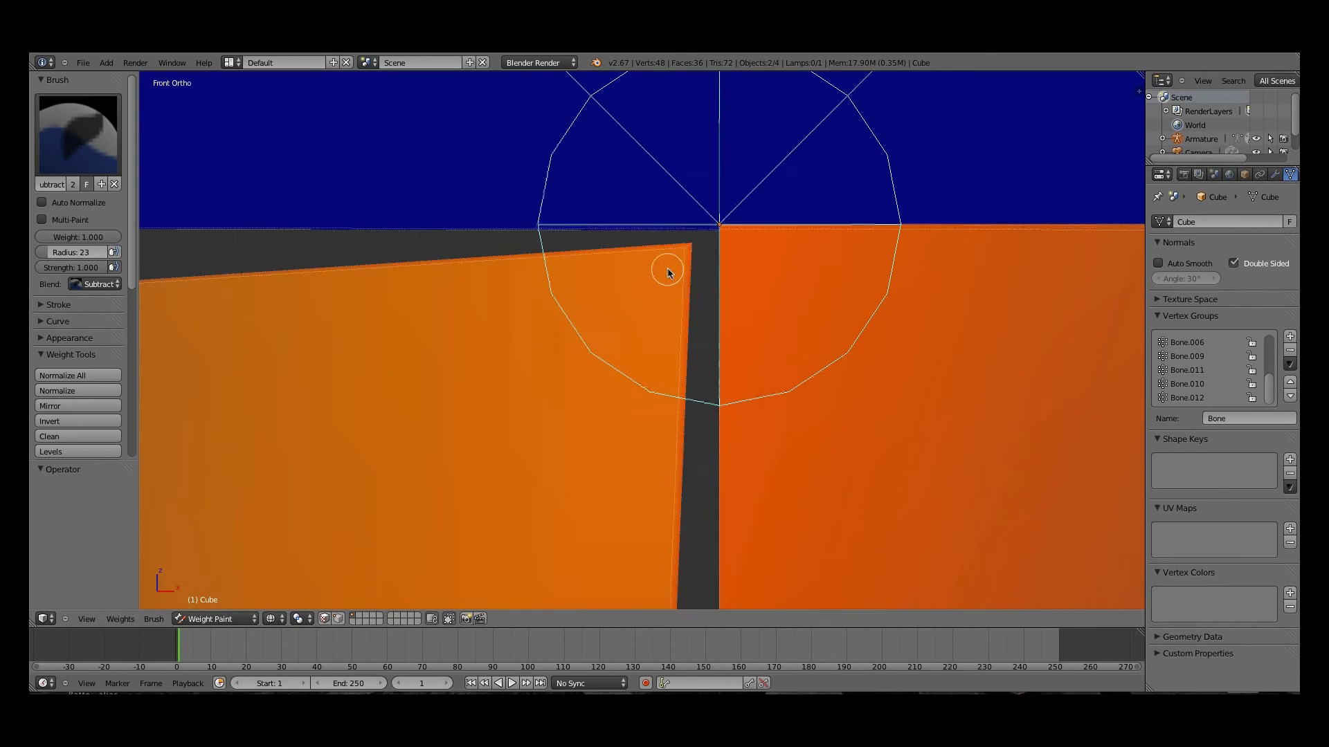
{"action": "left_click_drag", "start_coordinate": [683, 258], "coordinate": [692, 247]}
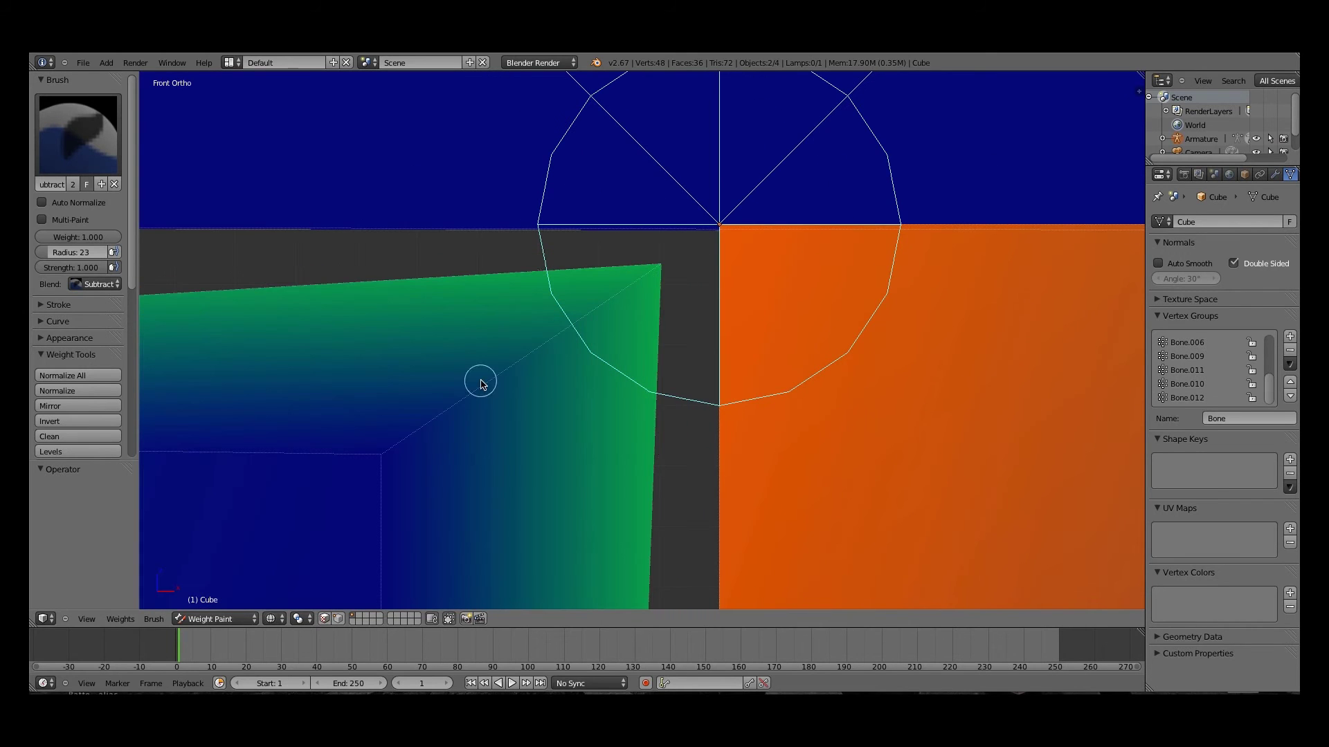
{"action": "left_click", "coordinate": [655, 271]}
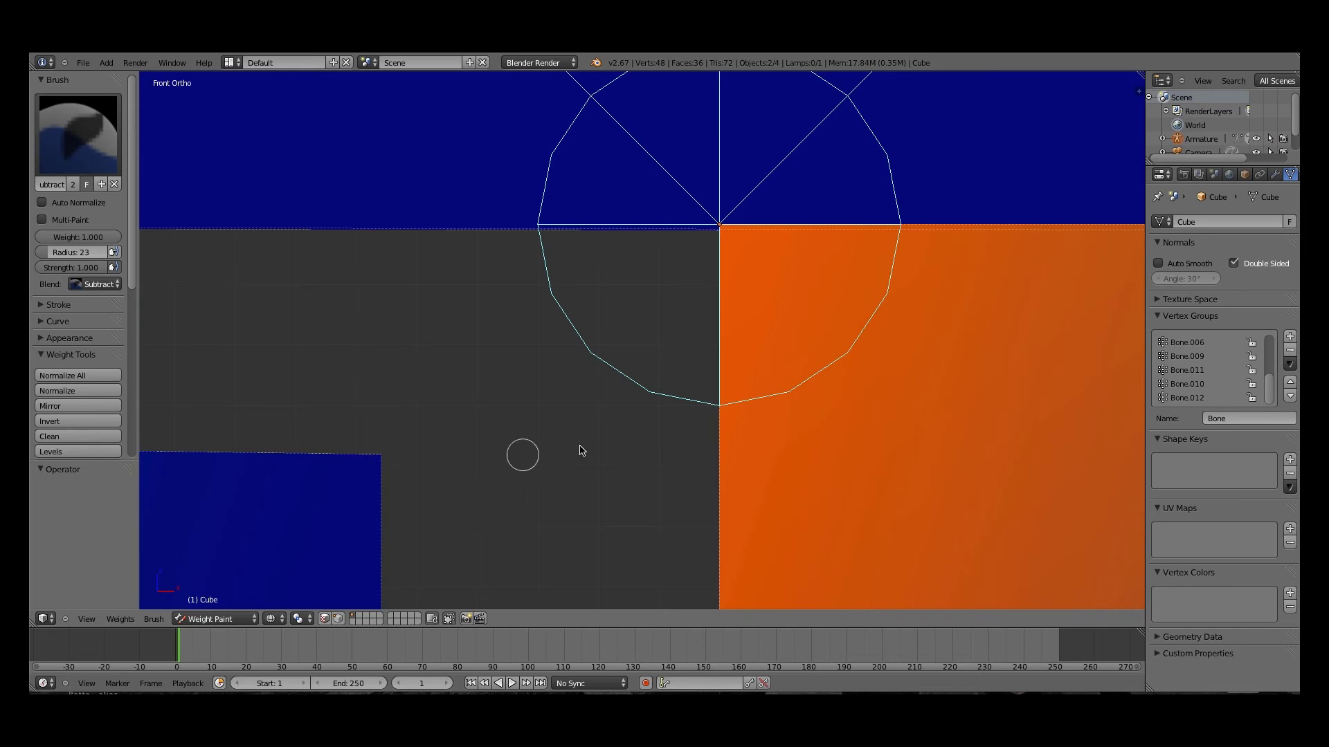
{"action": "left_click", "coordinate": [722, 244]}
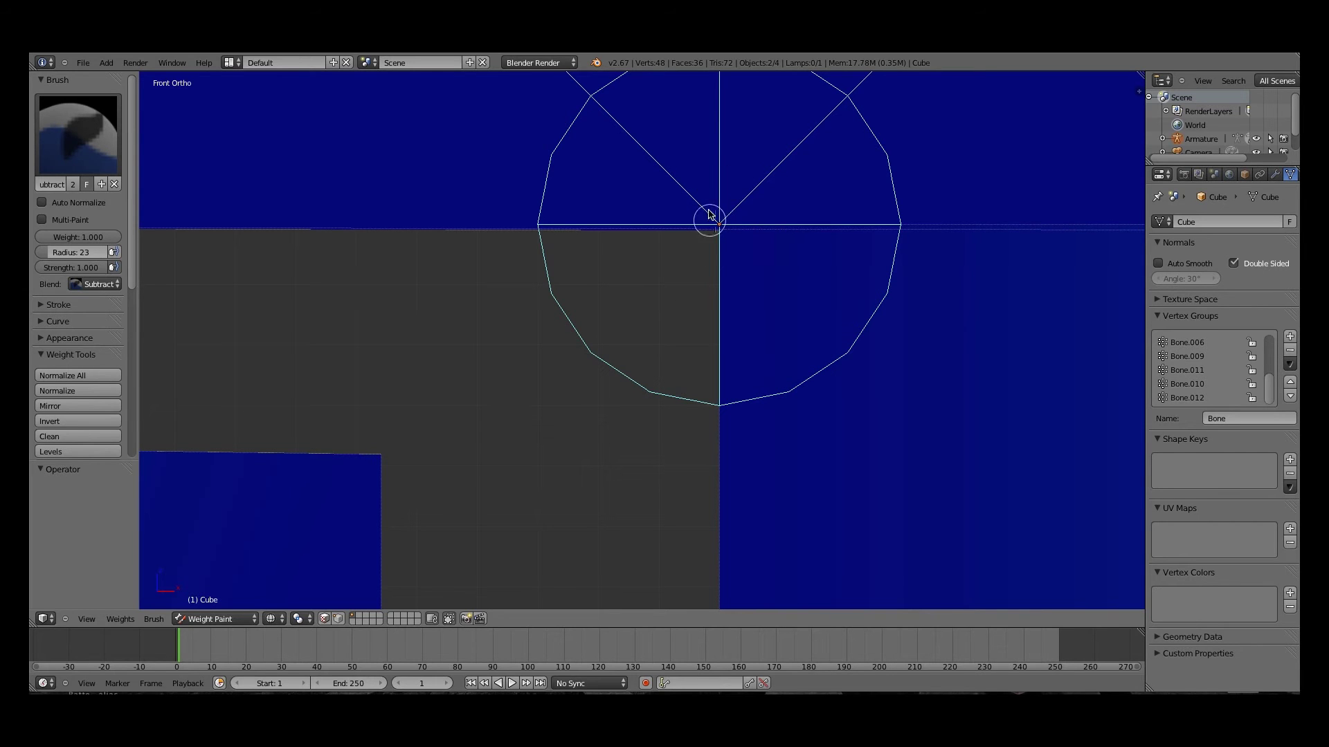
Subtract the lower torso bone's weight from both legs' outer upper corners
{"action": "scroll", "coordinate": [762, 289], "scroll_direction": "down", "scroll_amount": 13}
{"action": "middle_click_drag", "start_coordinate": [891, 312], "coordinate": [777, 307], "text": "shift"}
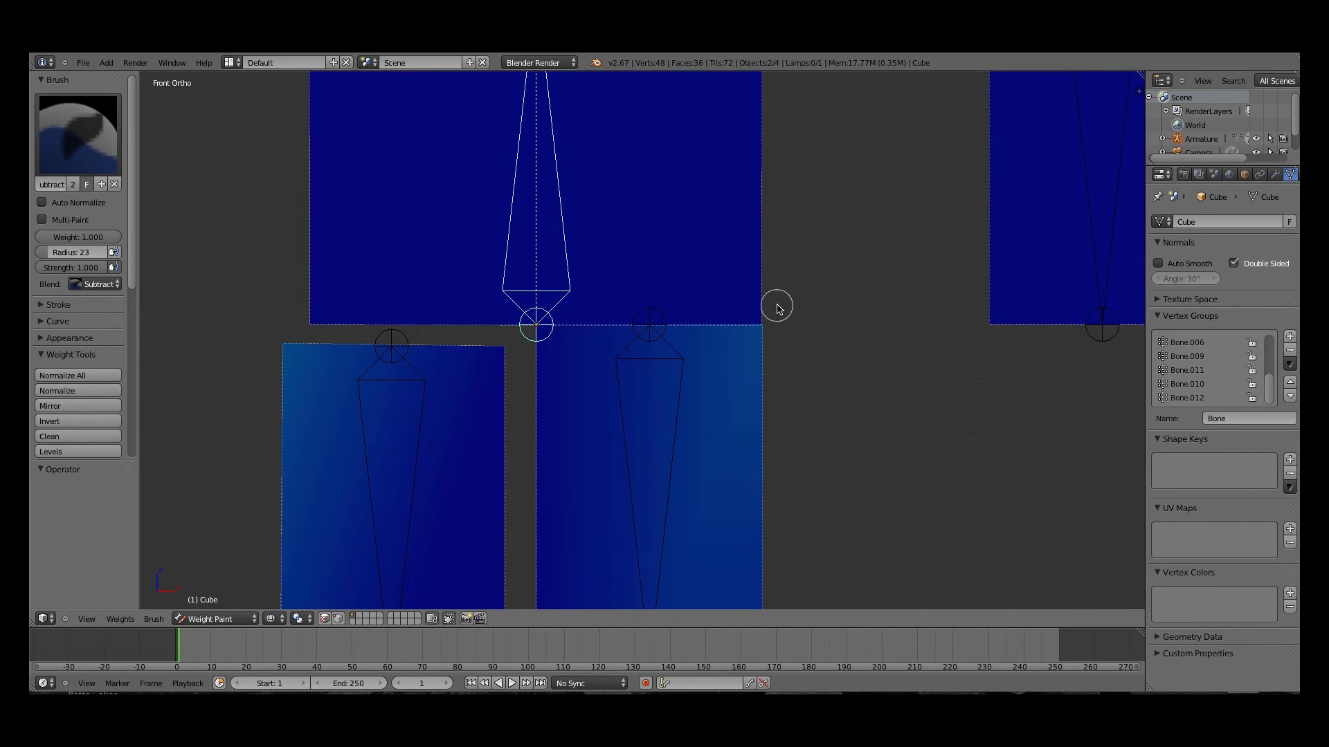
{"action": "left_click_drag", "start_coordinate": [777, 309], "coordinate": [744, 355]}
{"action": "left_click_drag", "start_coordinate": [261, 365], "coordinate": [305, 421]}
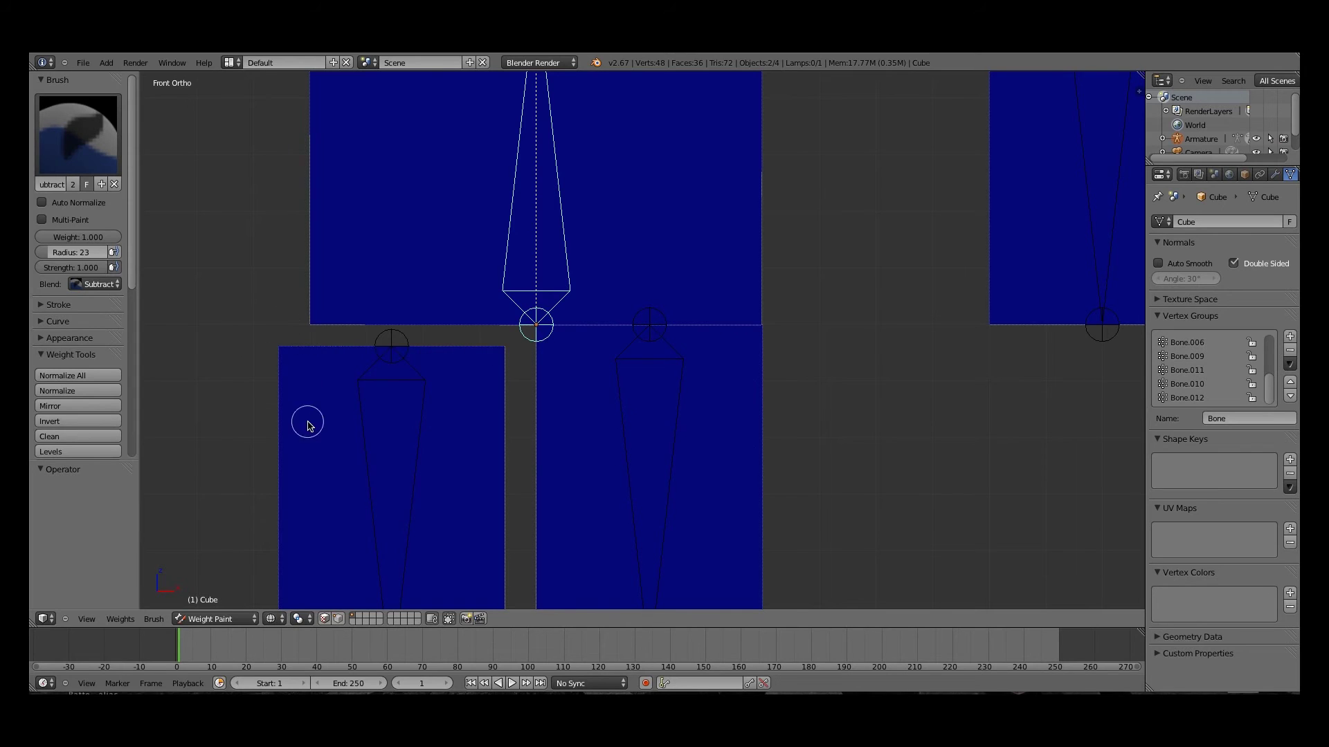
Test-rotate the lower torso bone, cancelling the rotation, and check the legs from another angle for leftover weight
{"action": "scroll", "coordinate": [782, 234], "scroll_direction": "down", "scroll_amount": 2}
{"action": "key", "text": "r"}
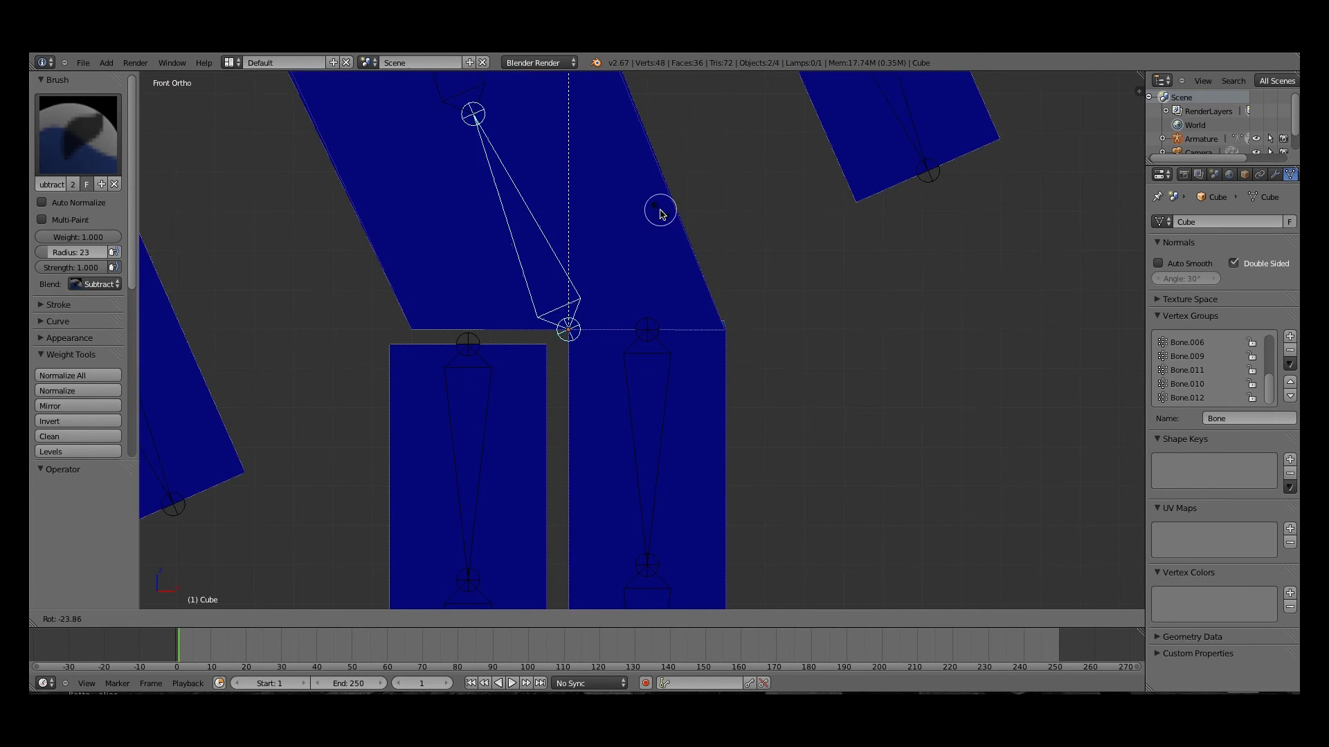
{"action": "right_click", "coordinate": [658, 210]}
{"action": "middle_click_drag", "start_coordinate": [658, 210], "coordinate": [629, 320]}
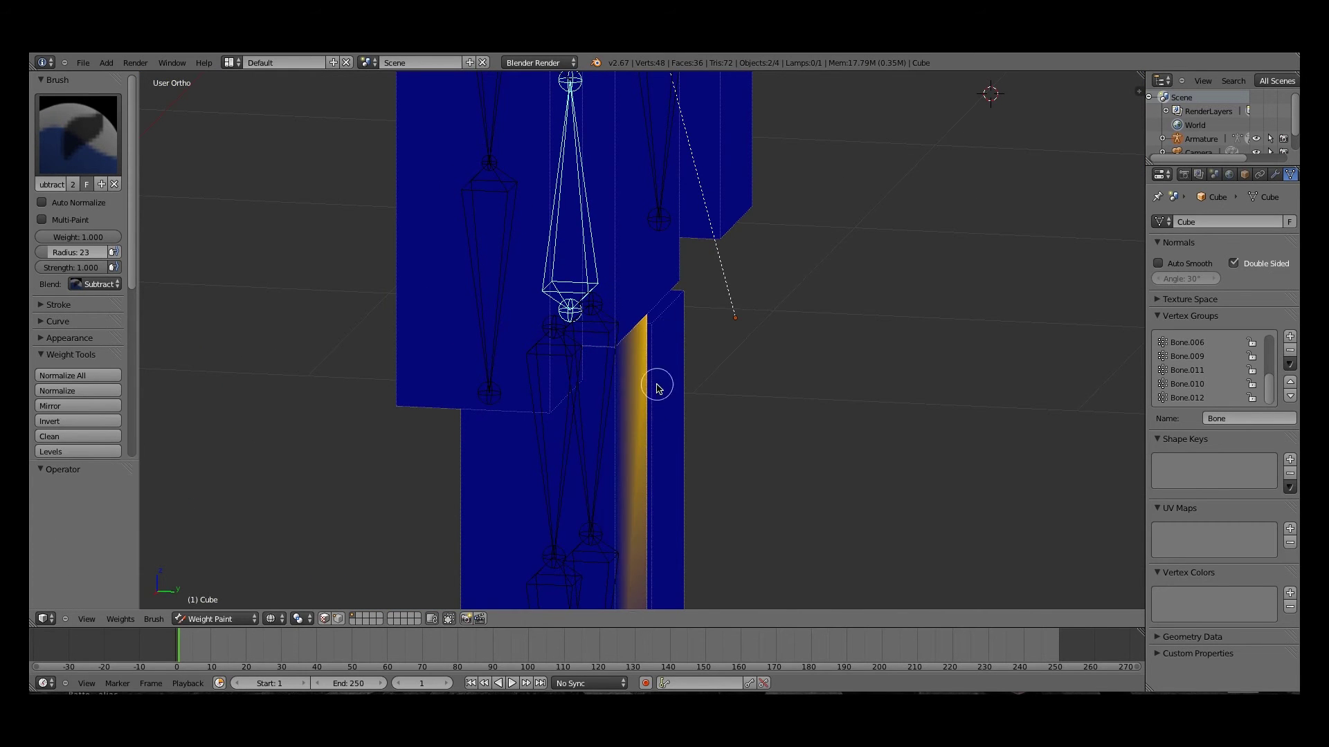
Subtract the lower torso bone's leftover weight from the leg's remaining upper corner and return to the front view
{"action": "left_click_drag", "start_coordinate": [658, 385], "coordinate": [640, 350]}
{"action": "mouse_move", "coordinate": [640, 350]}
{"action": "middle_mouse_down"}
{"action": "mouse_move", "coordinate": [854, 409]}
{"action": "mouse_move", "coordinate": [1000, 344]}
{"action": "middle_mouse_up"}
{"action": "key", "text": "KP_1"}
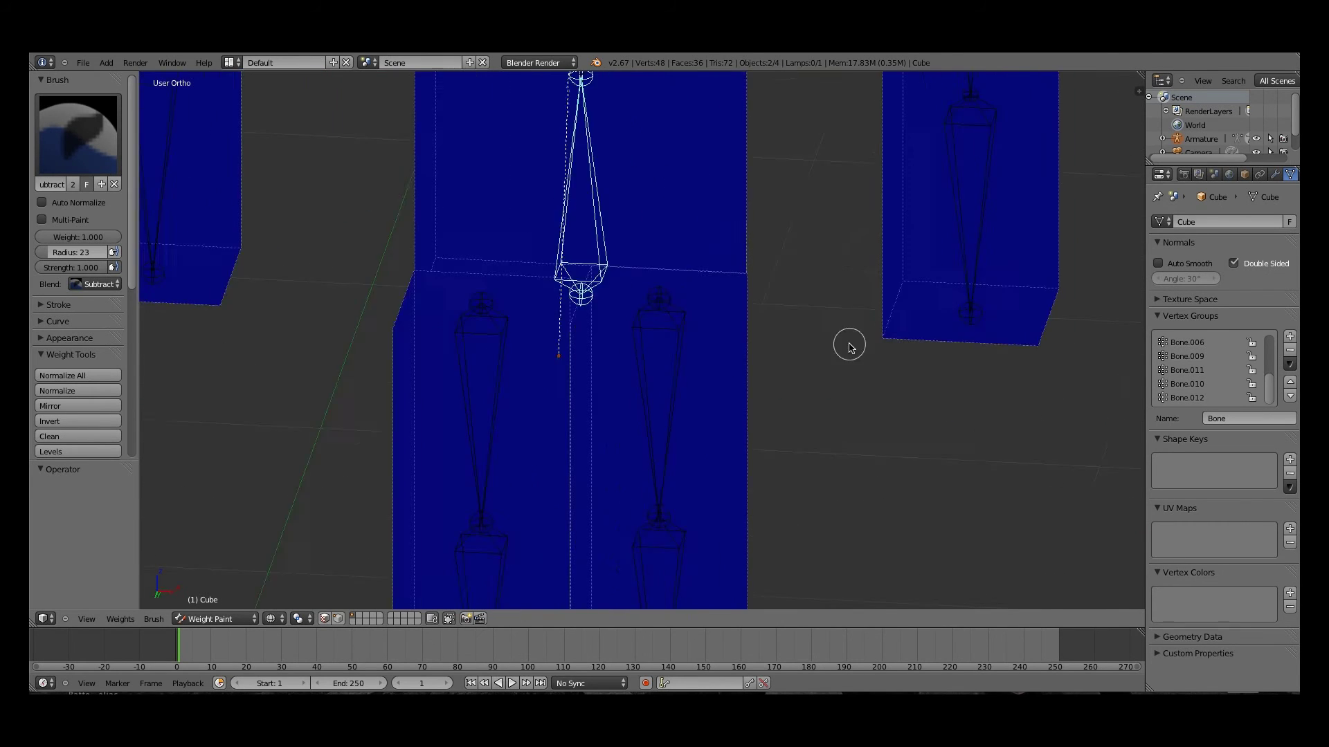
Select Bone.009, switch to the Add brush, and add its weight to its leg's outer upper corner
{"action": "right_click", "coordinate": [646, 369]}
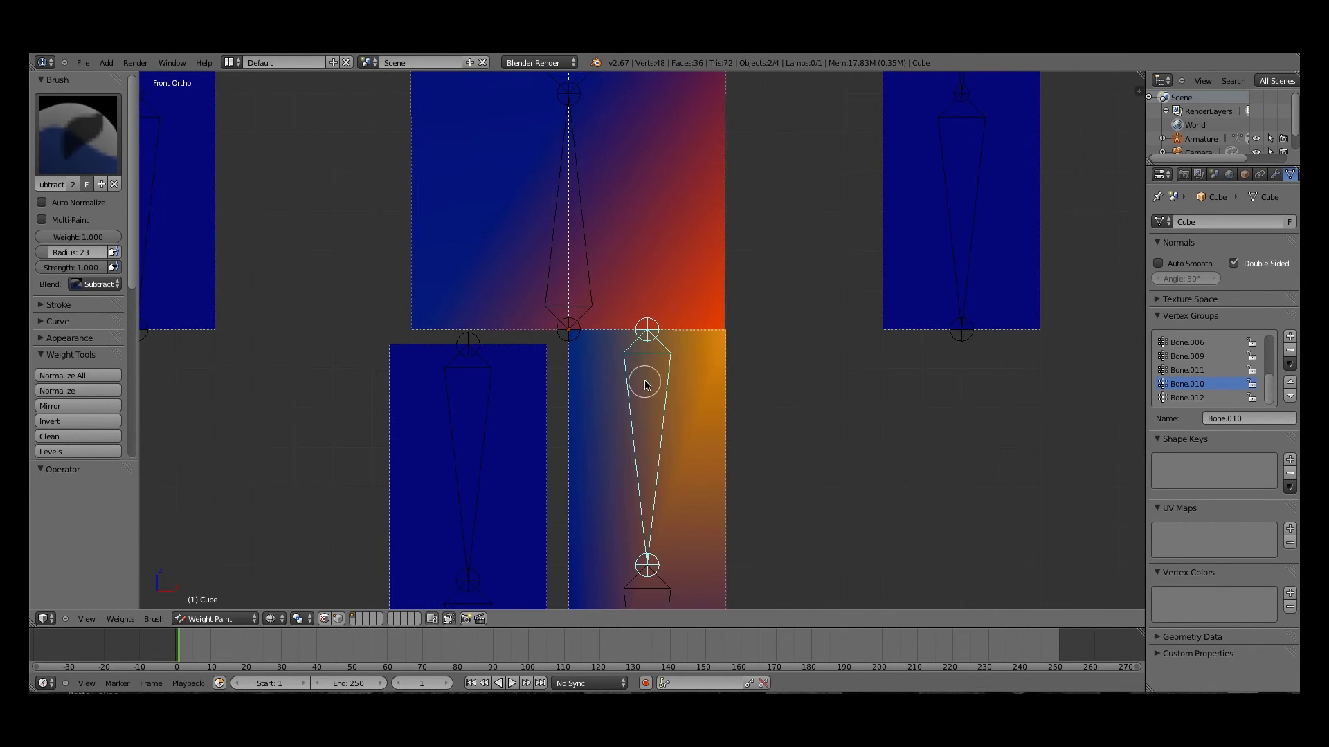
{"action": "right_click", "coordinate": [484, 434]}
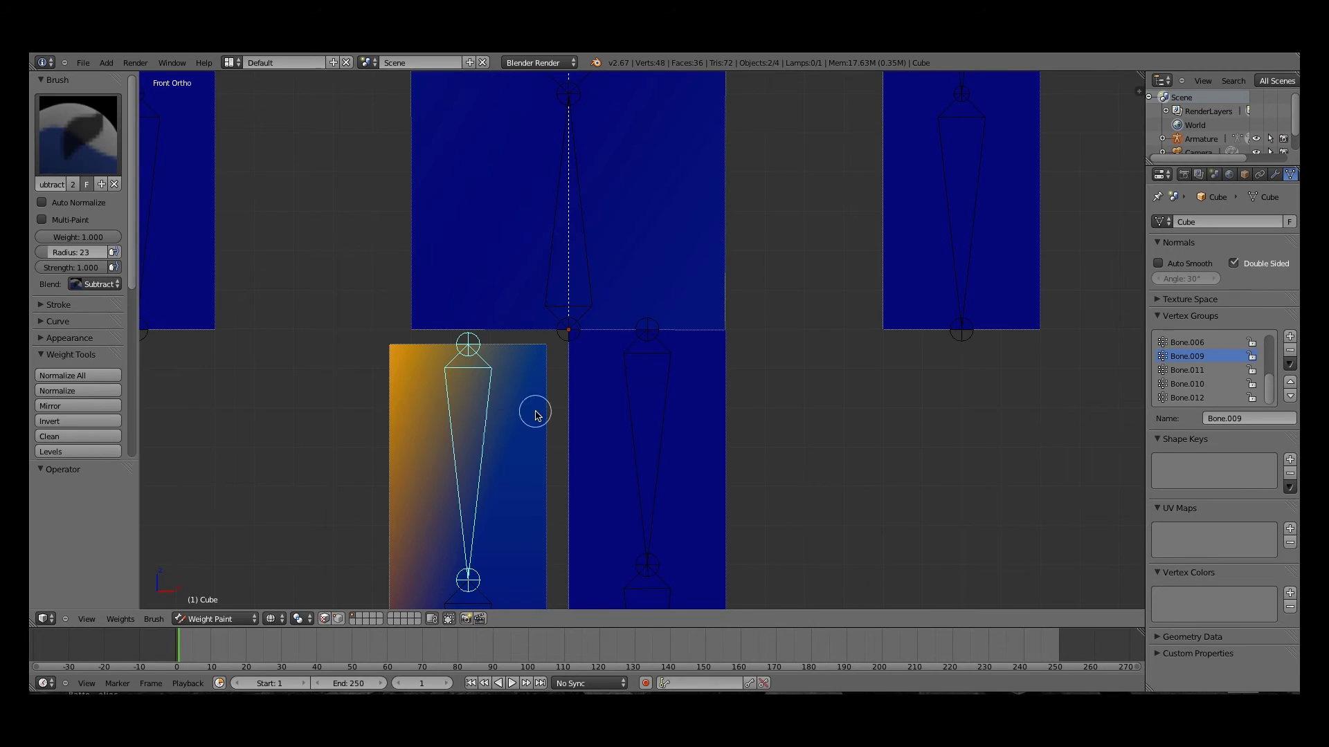
{"action": "middle_click_drag", "start_coordinate": [496, 422], "coordinate": [593, 412], "text": "shift"}
{"action": "left_click", "coordinate": [110, 172]}
{"action": "left_click", "coordinate": [60, 214]}
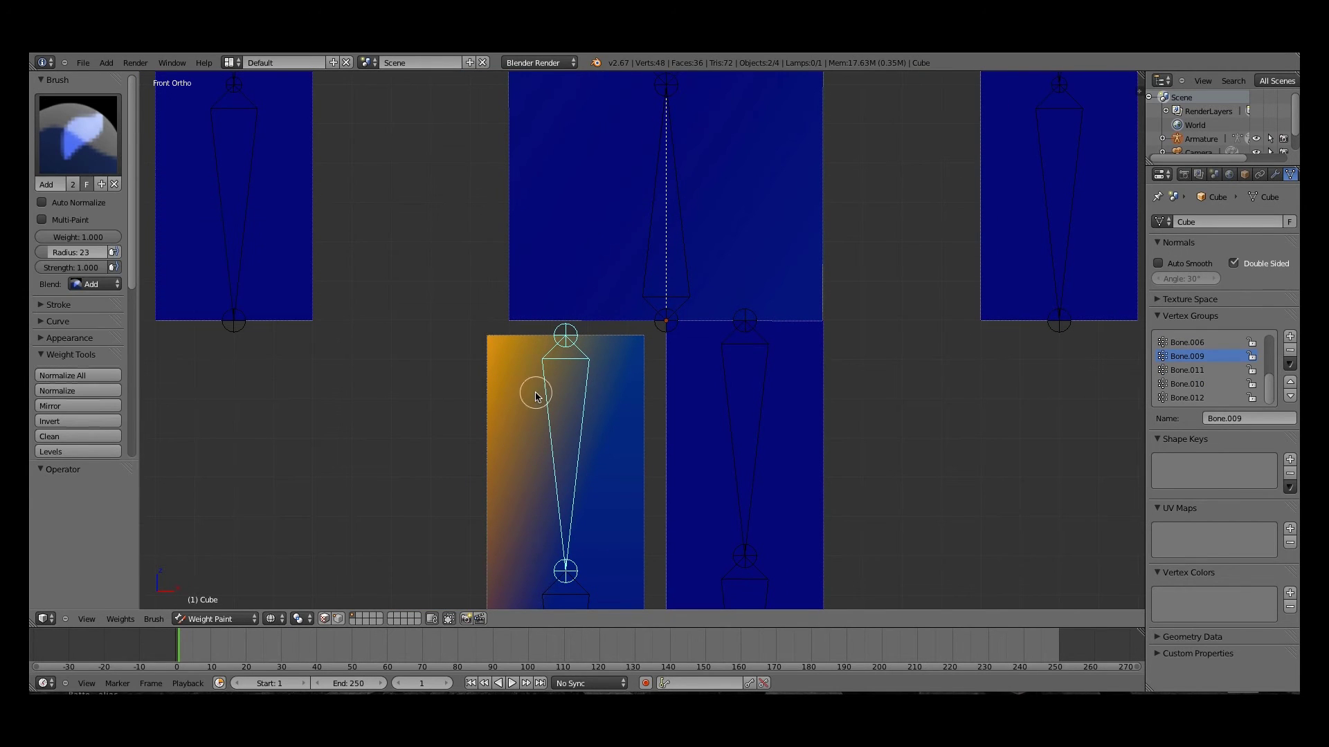
{"action": "left_click_drag", "start_coordinate": [465, 355], "coordinate": [487, 346]}
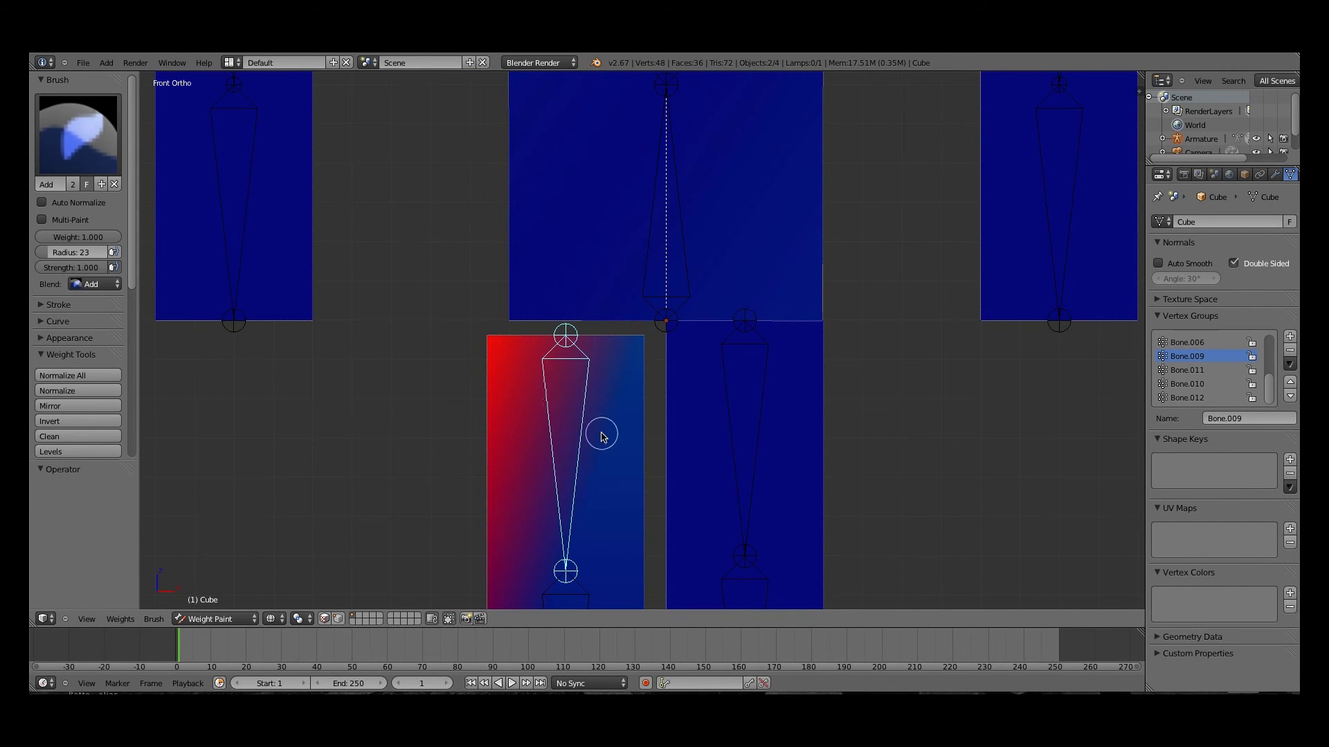
Add Bone.009's weight to the remaining upper corners of its leg, front and back
{"action": "middle_click_drag", "start_coordinate": [601, 436], "coordinate": [584, 380]}
{"action": "left_click_drag", "start_coordinate": [584, 380], "coordinate": [595, 398]}
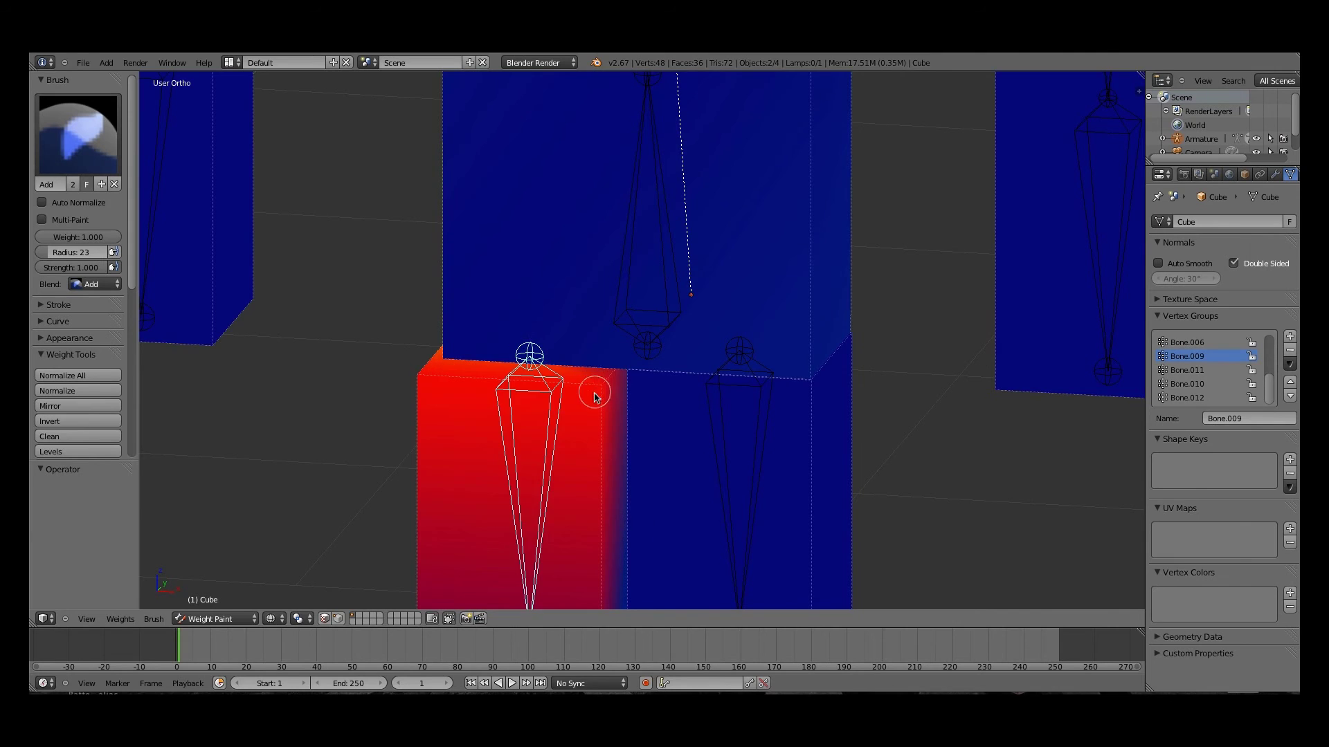
{"action": "mouse_move", "coordinate": [595, 397]}
{"action": "middle_mouse_down"}
{"action": "mouse_move", "coordinate": [934, 412]}
{"action": "mouse_move", "coordinate": [923, 397]}
{"action": "middle_mouse_up"}
{"action": "mouse_move", "coordinate": [840, 329]}
{"action": "left_mouse_down"}
{"action": "mouse_move", "coordinate": [723, 337]}
{"action": "mouse_move", "coordinate": [696, 309]}
{"action": "mouse_move", "coordinate": [640, 338]}
{"action": "mouse_move", "coordinate": [729, 345]}
{"action": "mouse_move", "coordinate": [843, 328]}
{"action": "left_mouse_up"}
{"action": "middle_click_drag", "start_coordinate": [844, 331], "coordinate": [827, 337]}
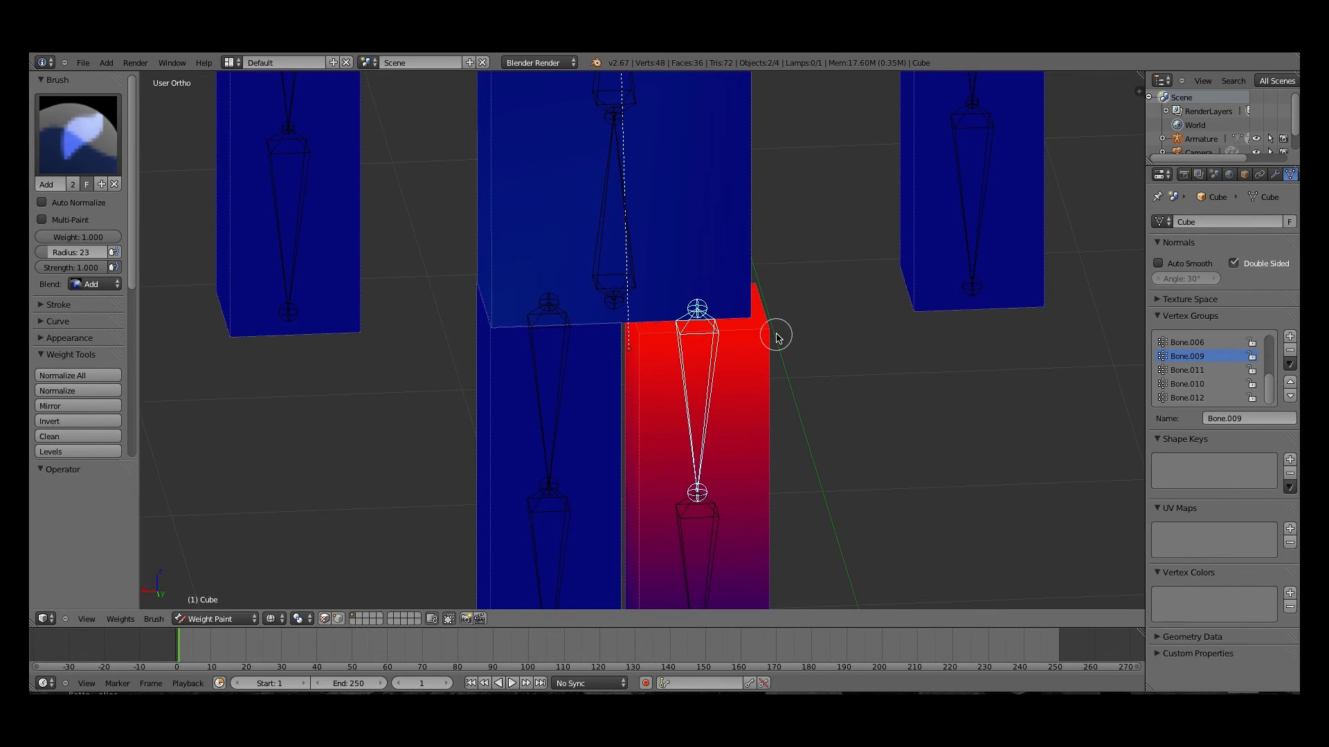
Select Bone.010 in front view and, with the Subtract brush, remove its weight from the torso's lower outer corner
{"action": "key", "text": "KP_1"}
{"action": "right_click", "coordinate": [755, 367]}
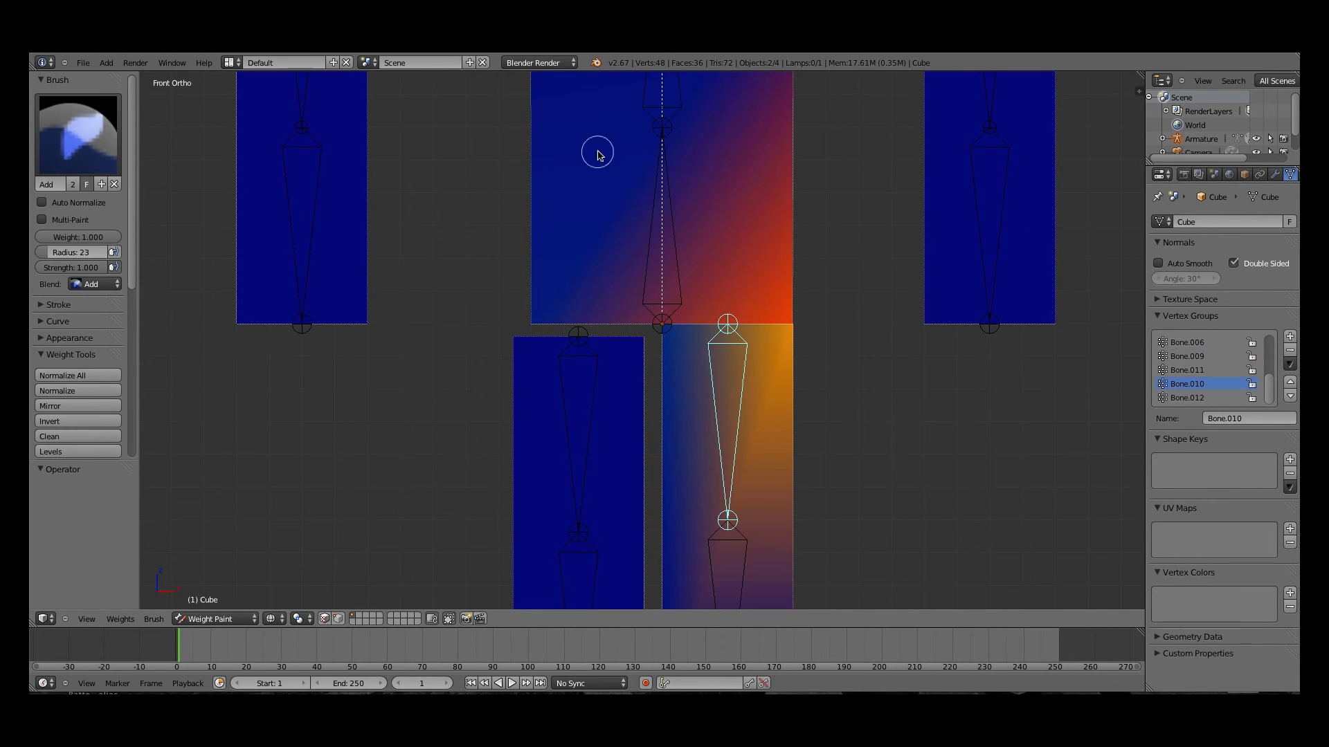
{"action": "scroll", "coordinate": [754, 364], "scroll_direction": "up", "scroll_amount": 6}
{"action": "middle_click_drag", "start_coordinate": [754, 365], "coordinate": [279, 356], "text": "shift"}
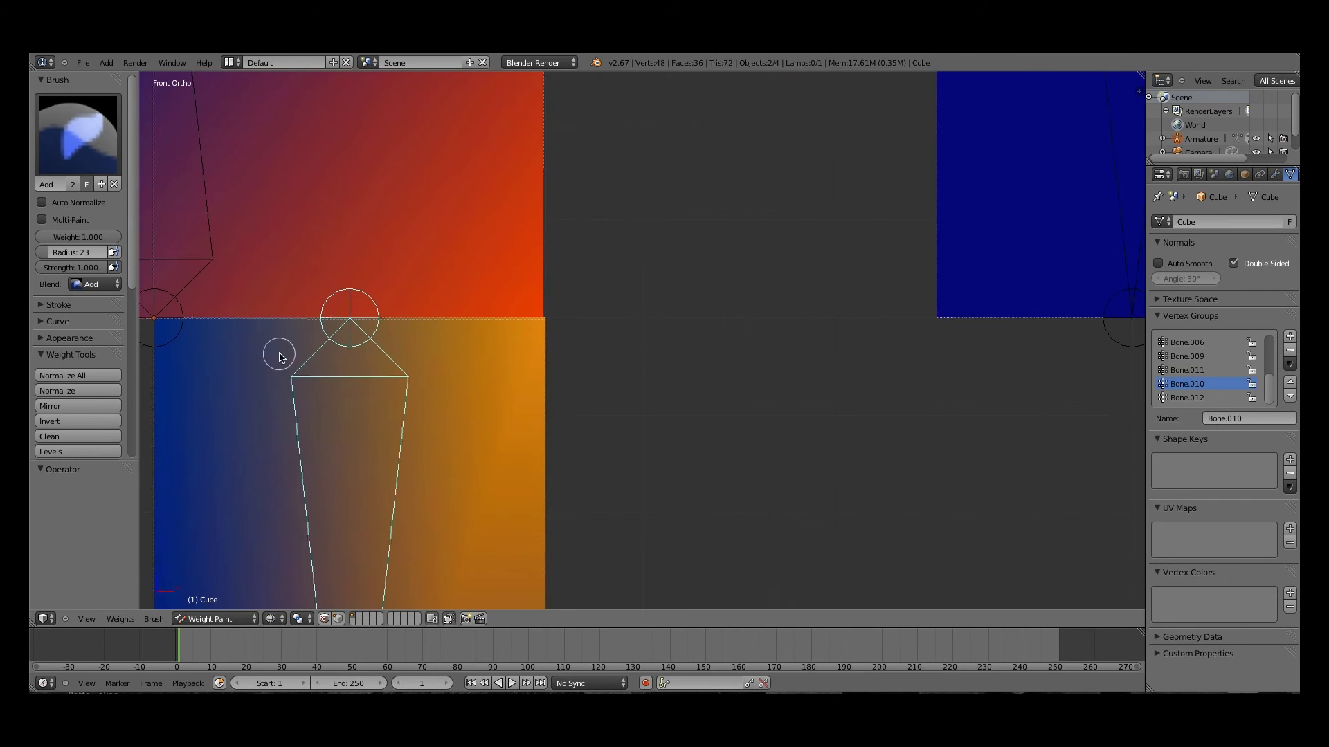
{"action": "scroll", "coordinate": [340, 308], "scroll_direction": "up", "scroll_amount": 2}
{"action": "scroll", "coordinate": [339, 308], "scroll_direction": "up", "scroll_amount": 1}
{"action": "left_click", "coordinate": [85, 165]}
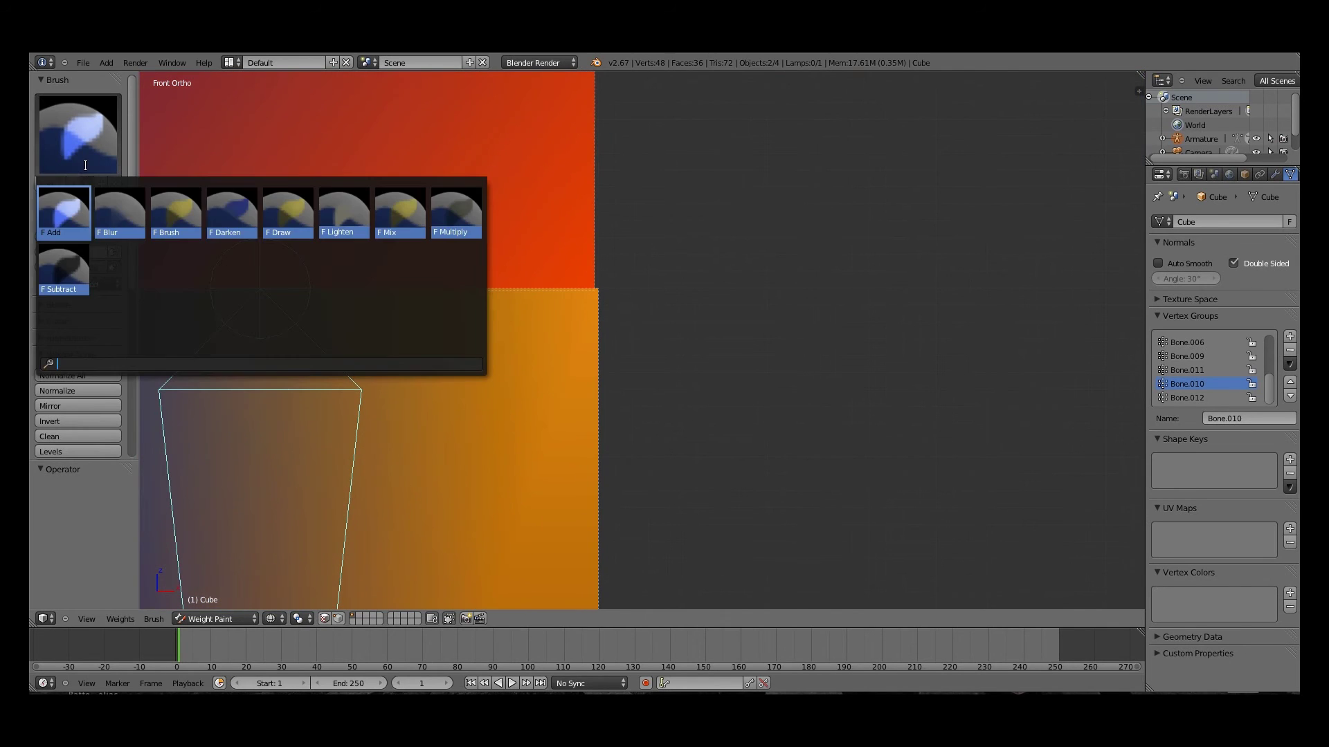
{"action": "left_click", "coordinate": [63, 270]}
{"action": "scroll", "coordinate": [534, 261], "scroll_direction": "up", "scroll_amount": 3}
{"action": "middle_click_drag", "start_coordinate": [534, 261], "coordinate": [609, 300], "text": "shift"}
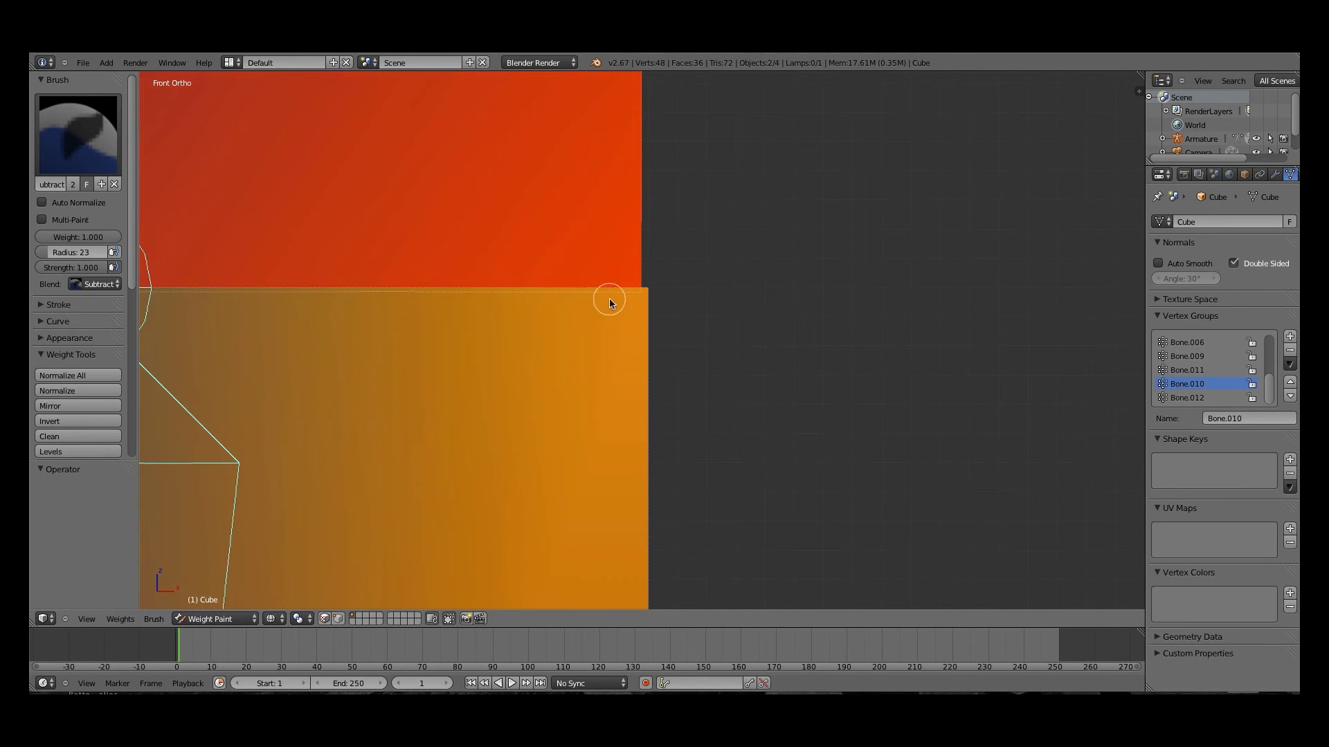
{"action": "scroll", "coordinate": [636, 275], "scroll_direction": "up", "scroll_amount": 3}
{"action": "mouse_move", "coordinate": [636, 275]}
{"action": "left_mouse_down"}
{"action": "mouse_move", "coordinate": [634, 261]}
{"action": "mouse_move", "coordinate": [551, 280]}
{"action": "left_mouse_up"}
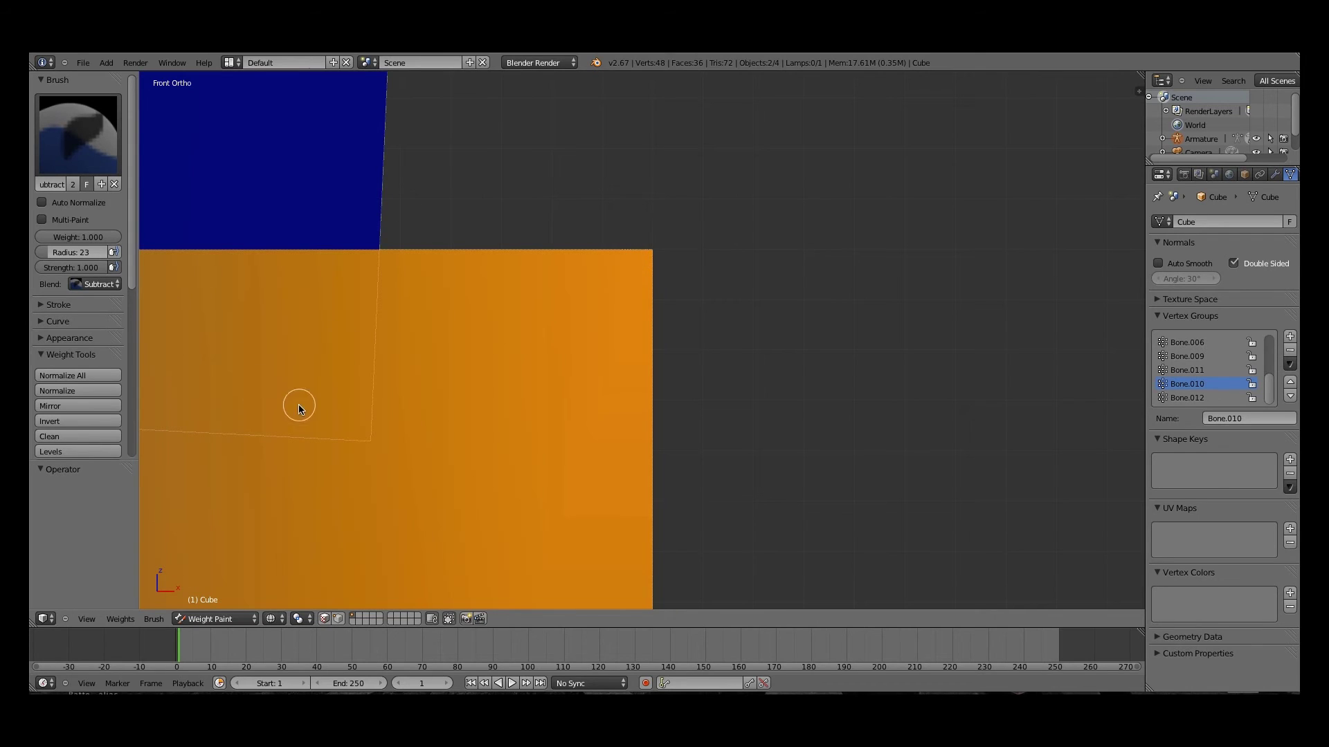
Try subtracting Bone.010's weight from its leg's outer upper corner, undo the stroke, and inspect the hip seam from several sides
{"action": "left_click_drag", "start_coordinate": [654, 271], "coordinate": [653, 252]}
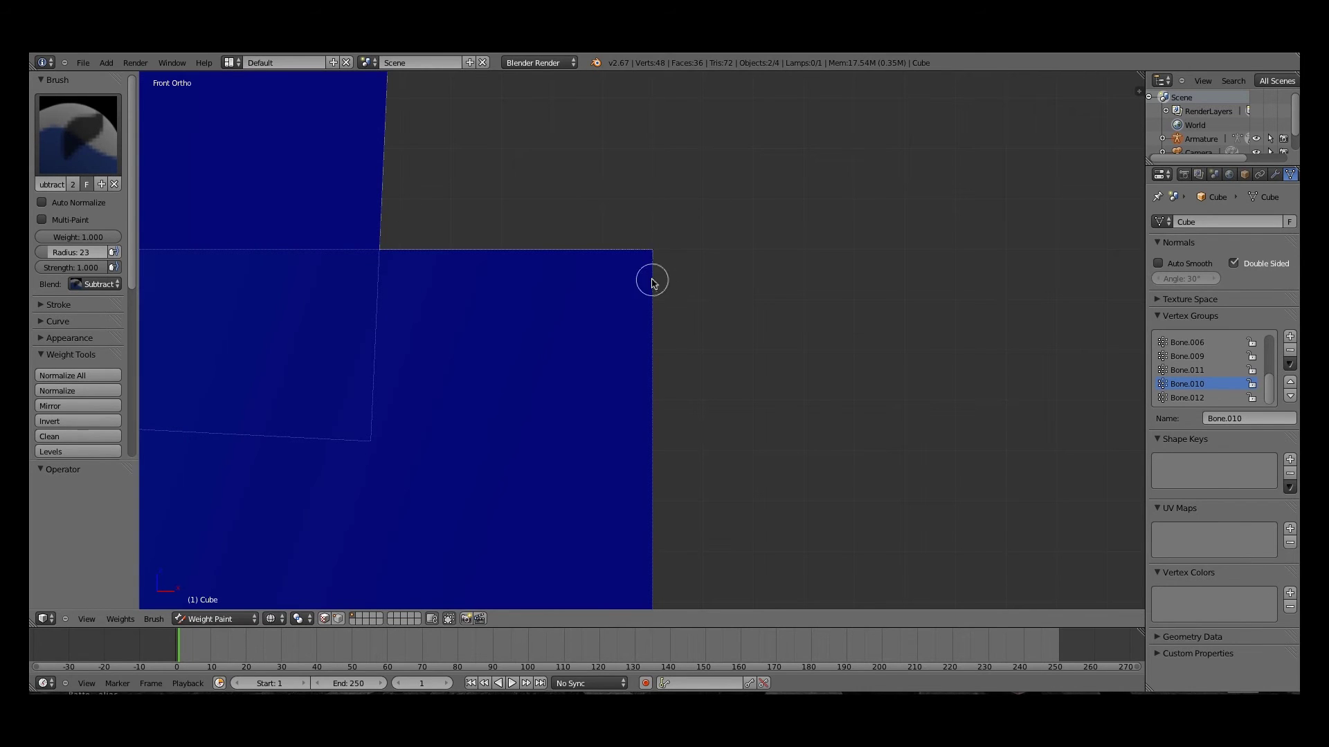
{"action": "key", "text": "ctrl+z"}
{"action": "middle_click_drag", "start_coordinate": [362, 397], "coordinate": [554, 495], "text": "shift"}
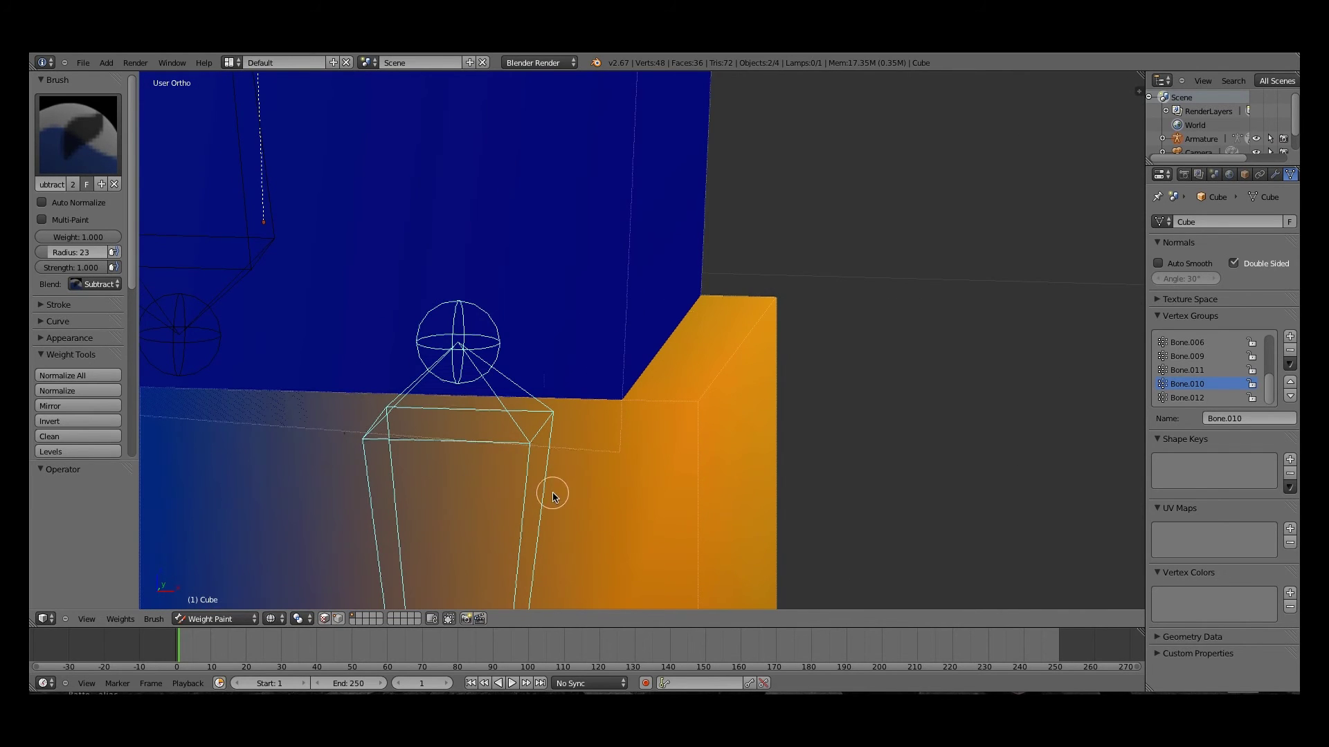
{"action": "middle_click_drag", "start_coordinate": [621, 451], "coordinate": [513, 372]}
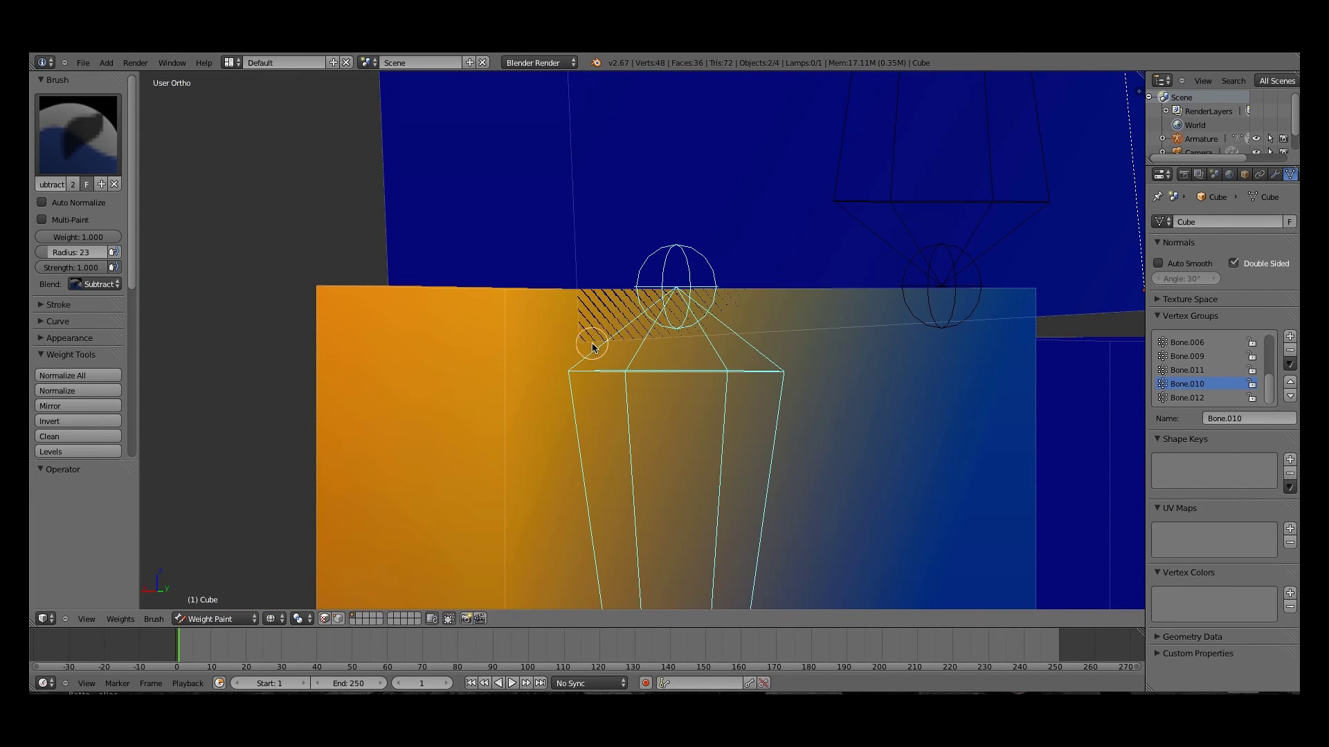
{"action": "middle_click_drag", "start_coordinate": [591, 348], "coordinate": [373, 359]}
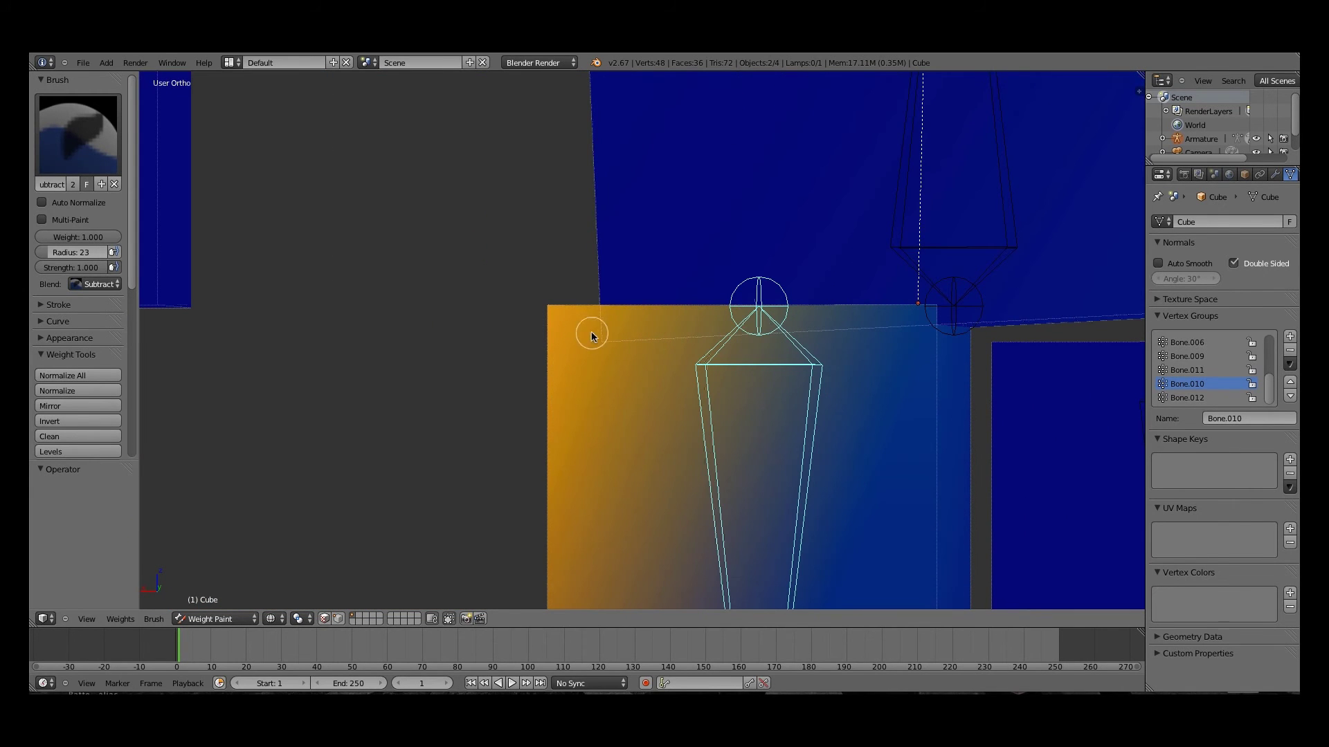
{"action": "middle_click_drag", "start_coordinate": [598, 352], "coordinate": [949, 361]}
{"action": "scroll", "coordinate": [948, 362], "scroll_direction": "up", "scroll_amount": 7}
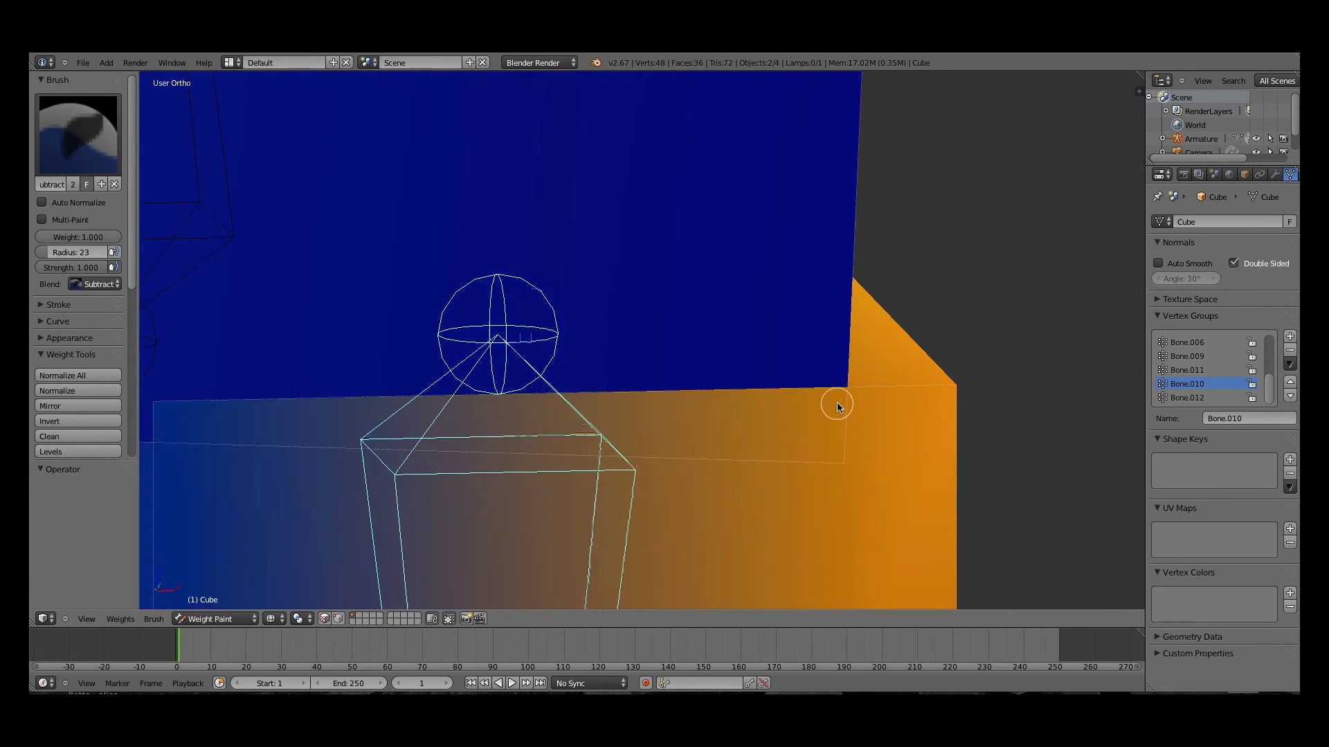
{"action": "scroll", "coordinate": [448, 416], "scroll_direction": "down", "scroll_amount": 7}
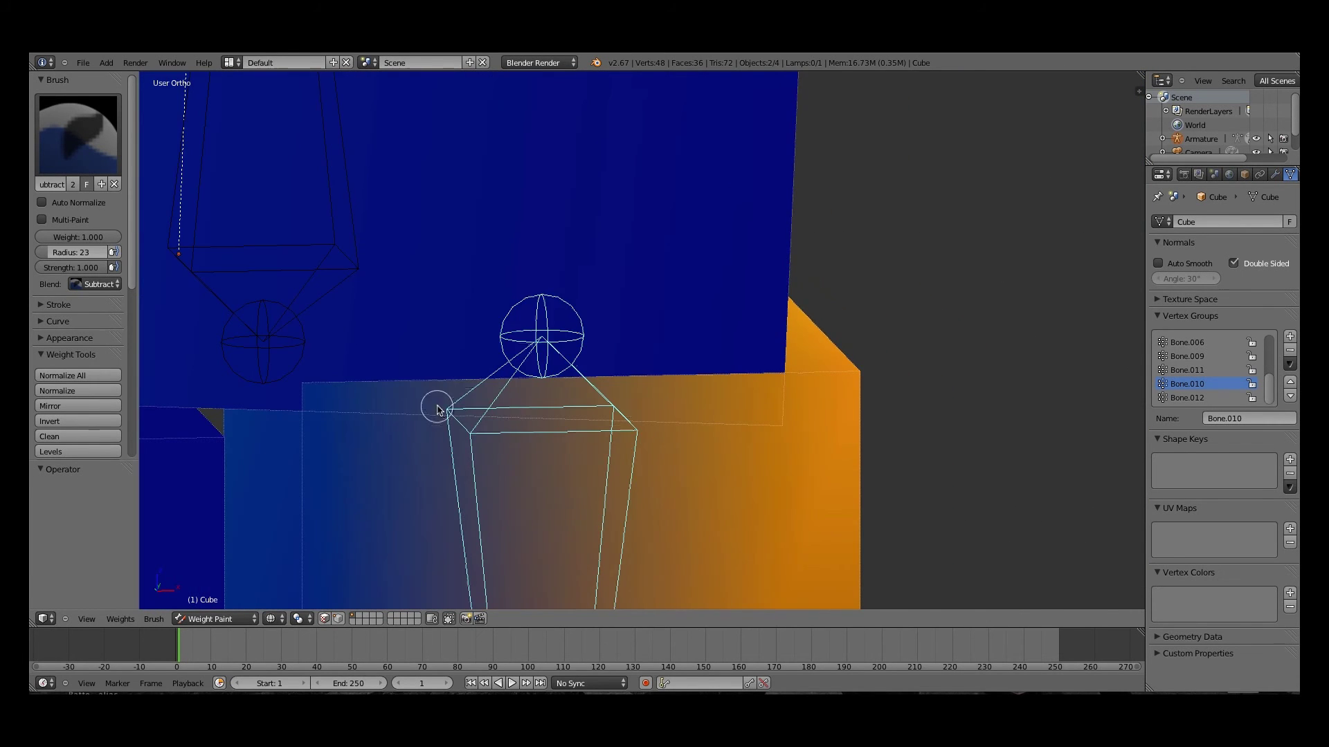
Compare the hip weights of the lower torso bone and Bone.010, and leave the lower torso bone, Bone, selected
{"action": "right_click", "coordinate": [437, 264]}
{"action": "middle_click_drag", "start_coordinate": [278, 263], "coordinate": [324, 263], "text": "shift"}
{"action": "scroll", "coordinate": [415, 339], "scroll_direction": "up", "scroll_amount": 2}
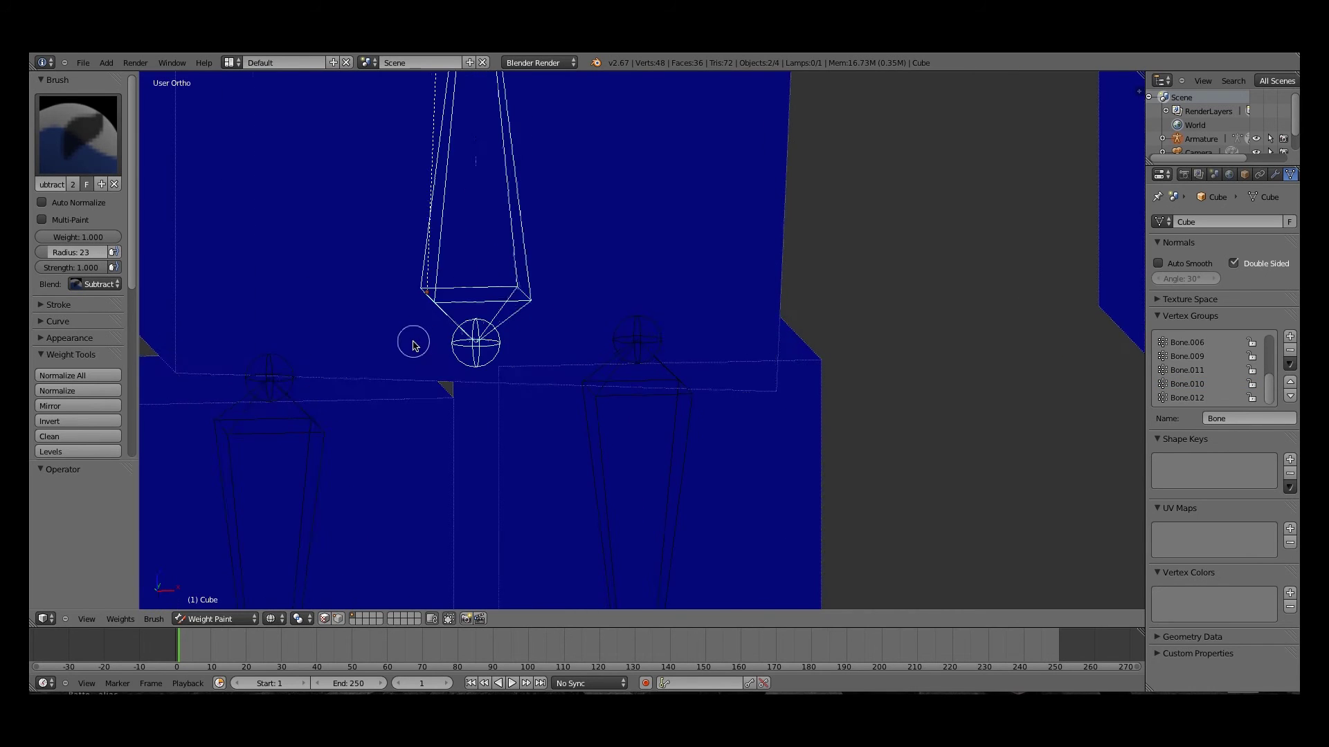
{"action": "right_click_drag", "start_coordinate": [578, 418], "coordinate": [631, 429]}
{"action": "right_click", "coordinate": [644, 430]}
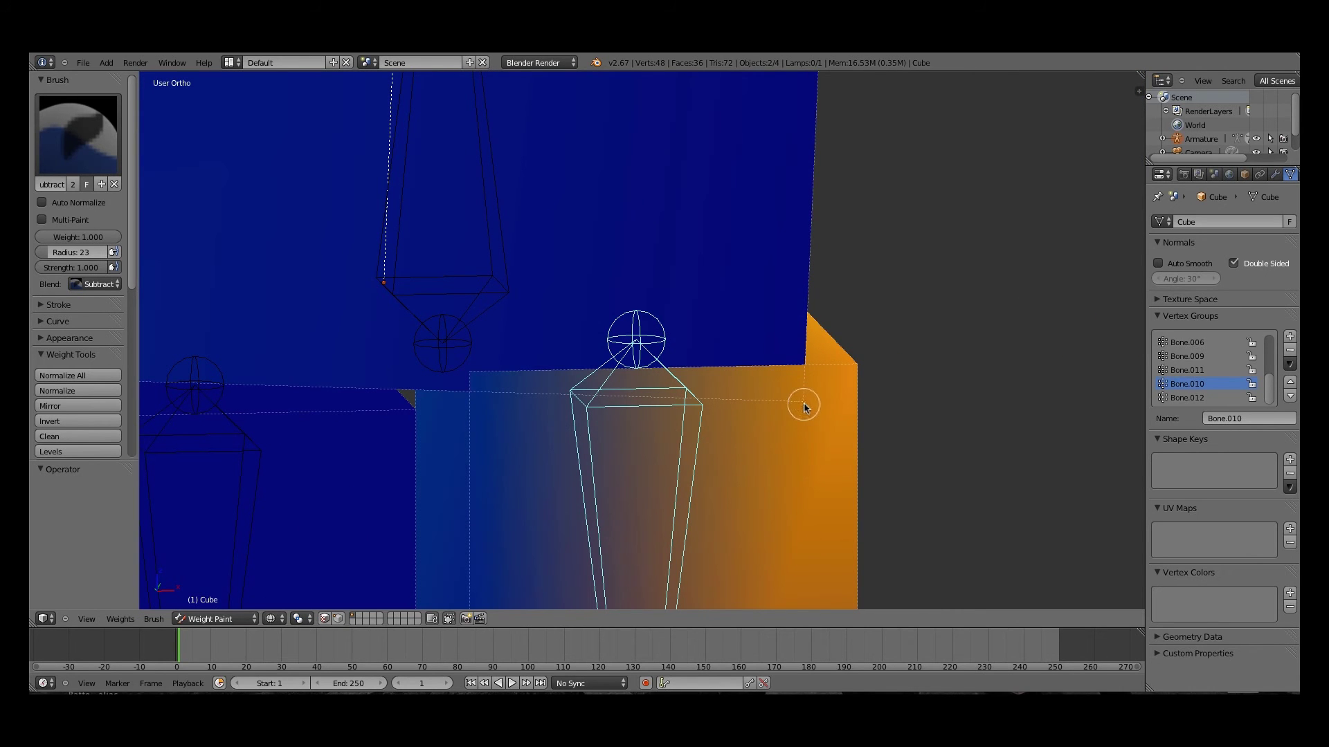
{"action": "right_click", "coordinate": [476, 291]}
{"action": "middle_click_drag", "start_coordinate": [484, 385], "coordinate": [302, 229]}
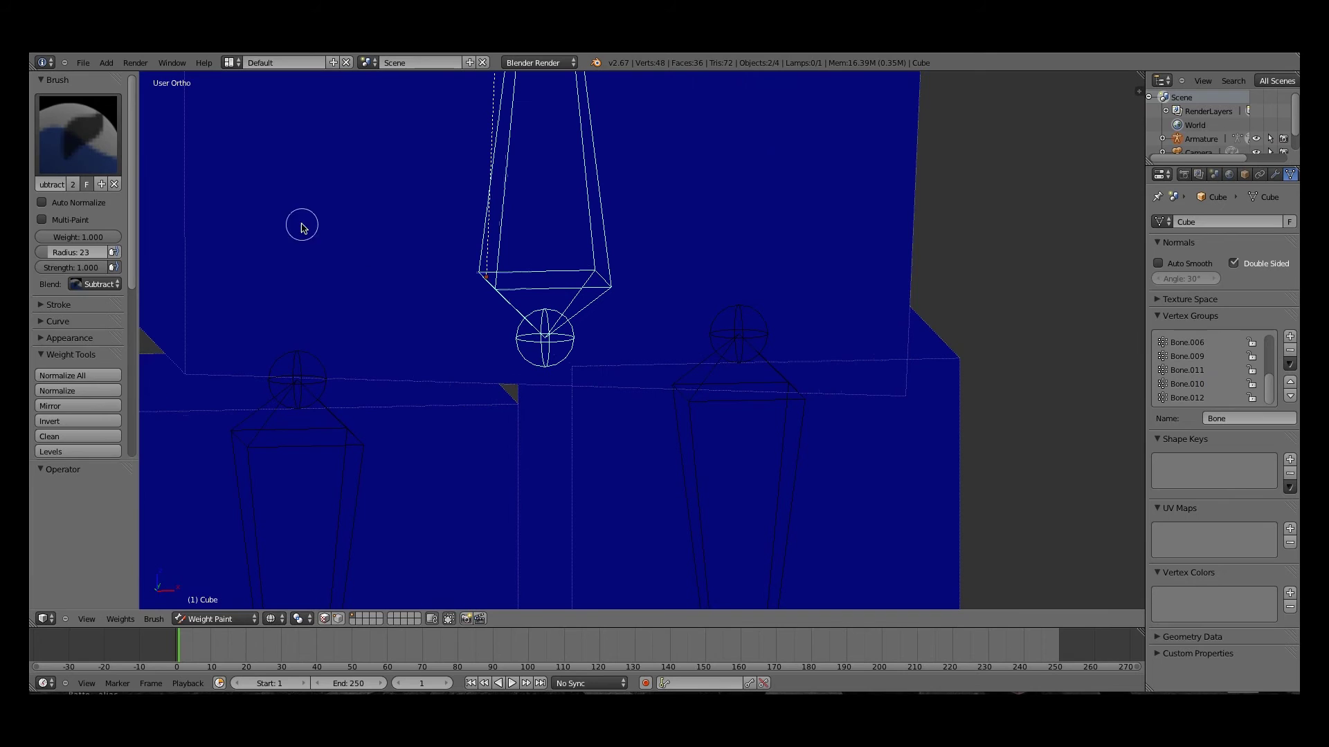
{"action": "left_click", "coordinate": [87, 160]}
{"action": "left_click", "coordinate": [74, 258]}
{"action": "key", "text": "a"}
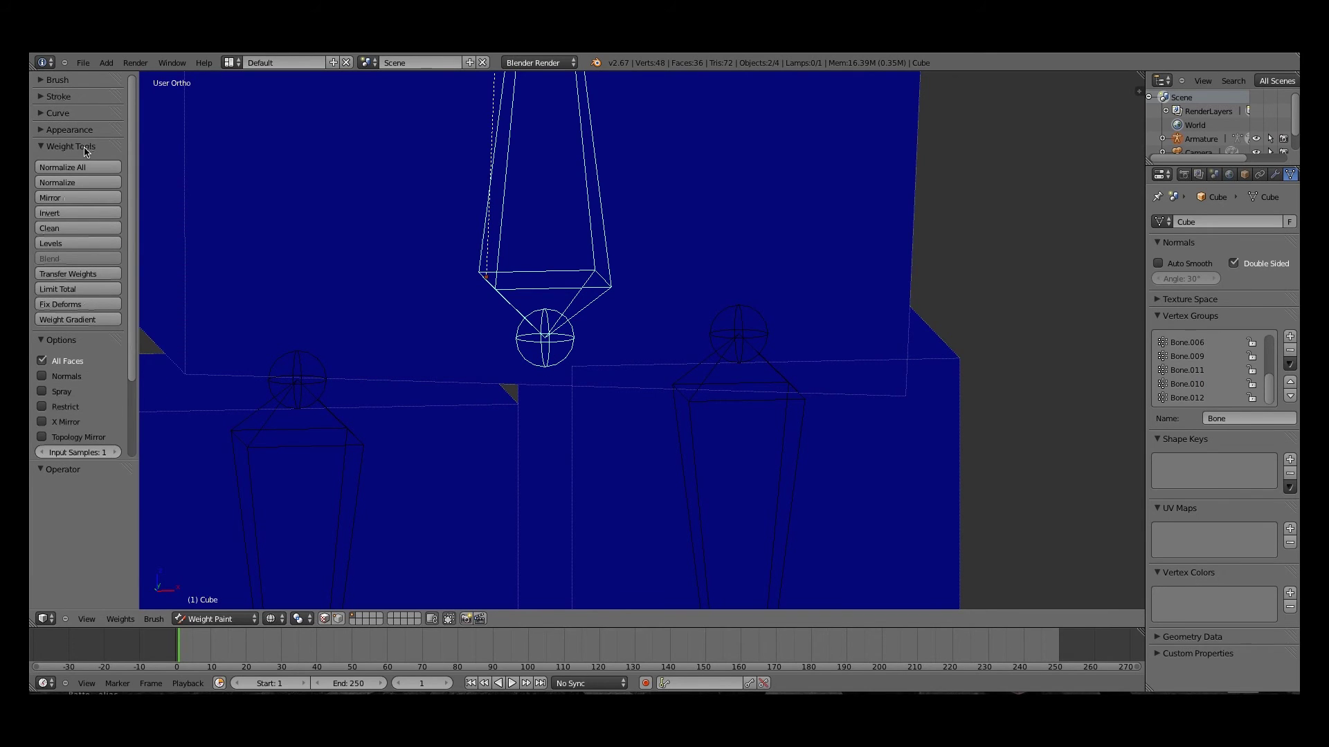
{"action": "left_click", "coordinate": [58, 80]}
{"action": "left_click", "coordinate": [83, 139]}
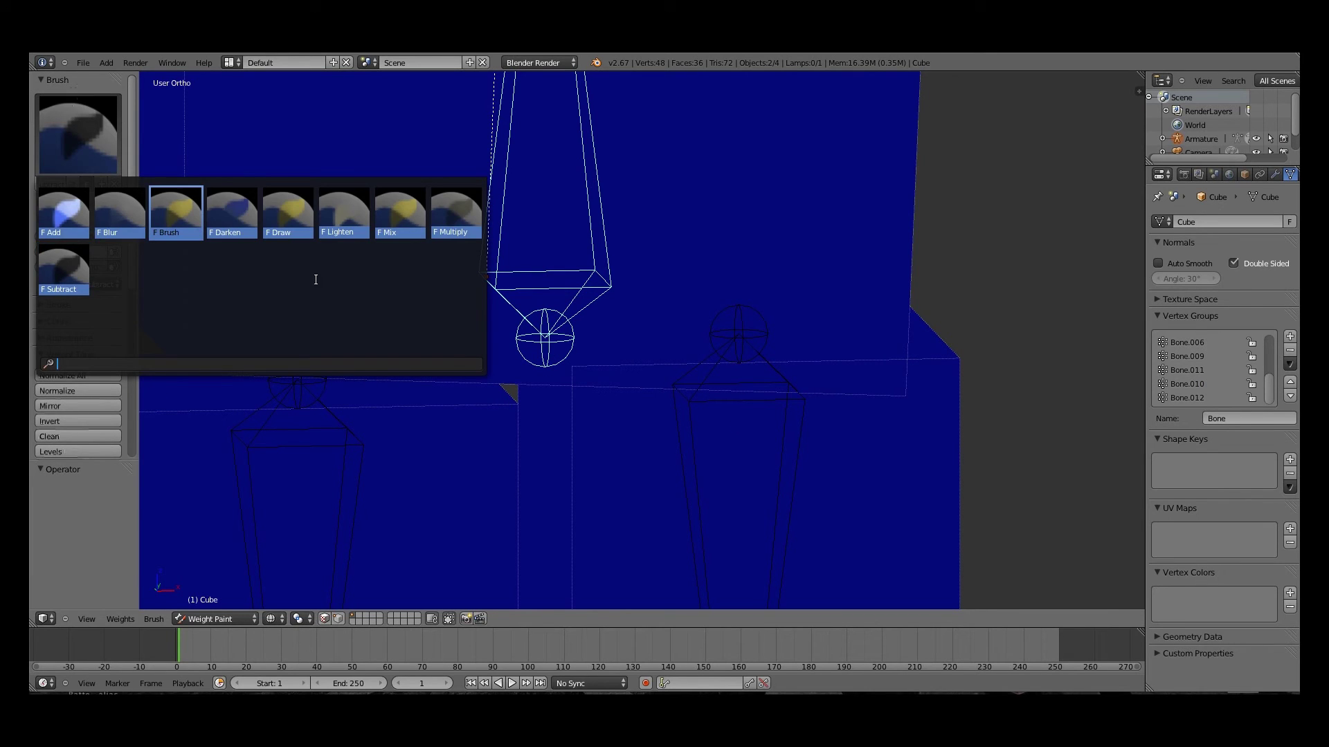
{"action": "left_click", "coordinate": [65, 266]}
{"action": "scroll", "coordinate": [761, 330], "scroll_direction": "up", "scroll_amount": 2}
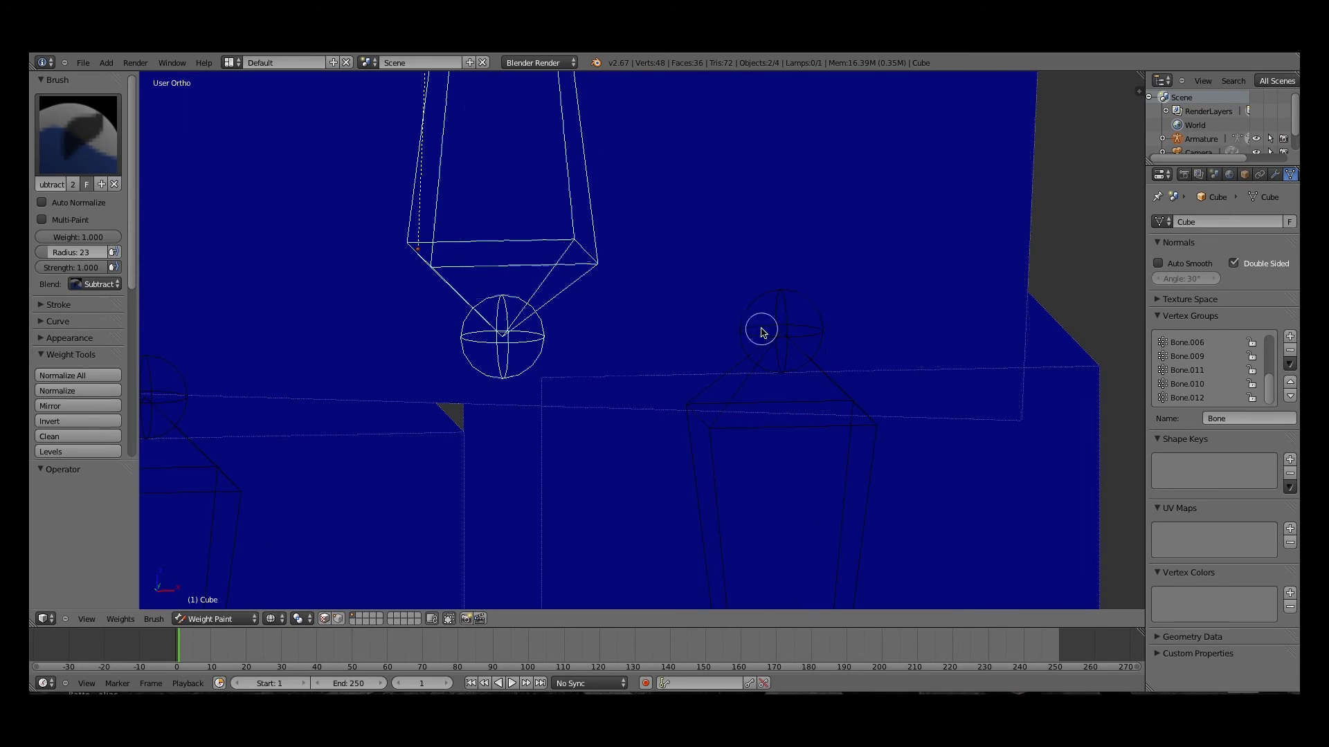
With the Add brush, add the lower torso bone's weight to the torso's lower corner and undo the stroke spilling onto the leg
{"action": "left_click", "coordinate": [51, 160]}
{"action": "left_click", "coordinate": [59, 210]}
{"action": "scroll", "coordinate": [854, 403], "scroll_direction": "up", "scroll_amount": 4}
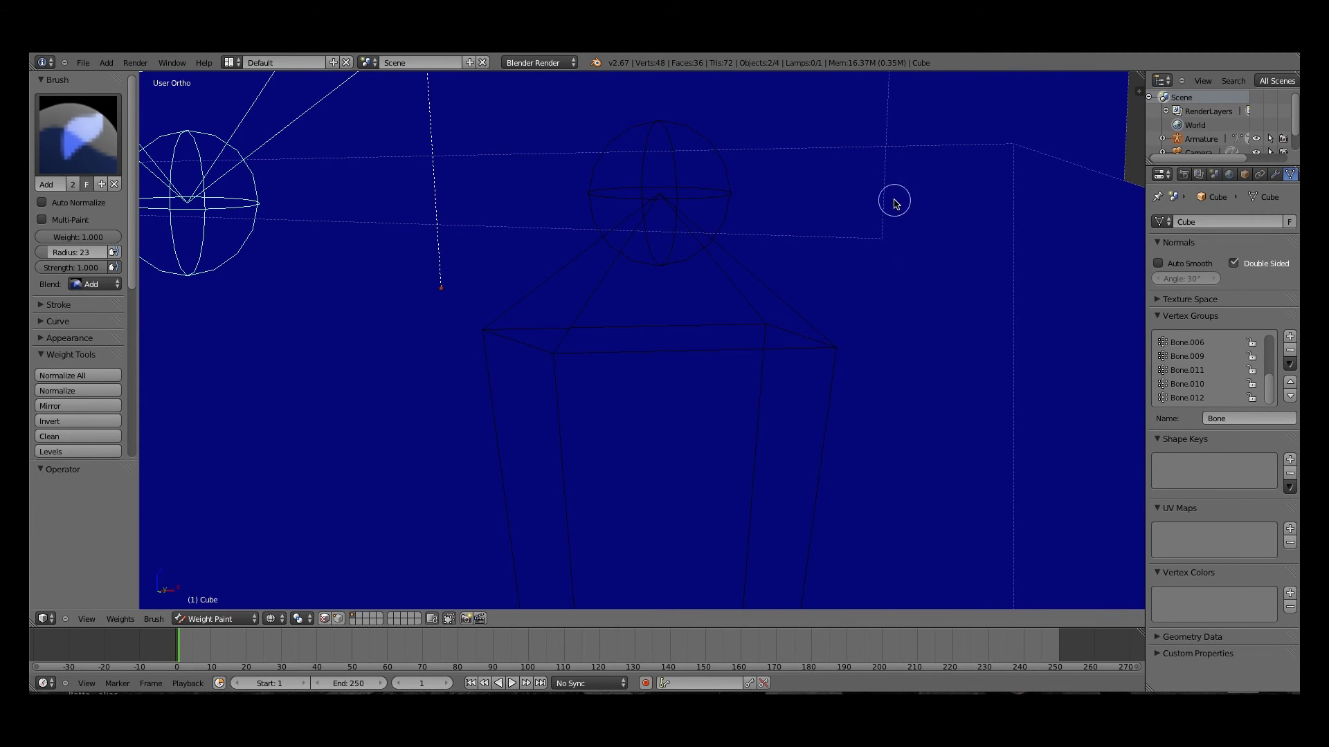
{"action": "scroll", "coordinate": [887, 229], "scroll_direction": "down", "scroll_amount": 2}
{"action": "middle_click_drag", "start_coordinate": [811, 275], "coordinate": [369, 333]}
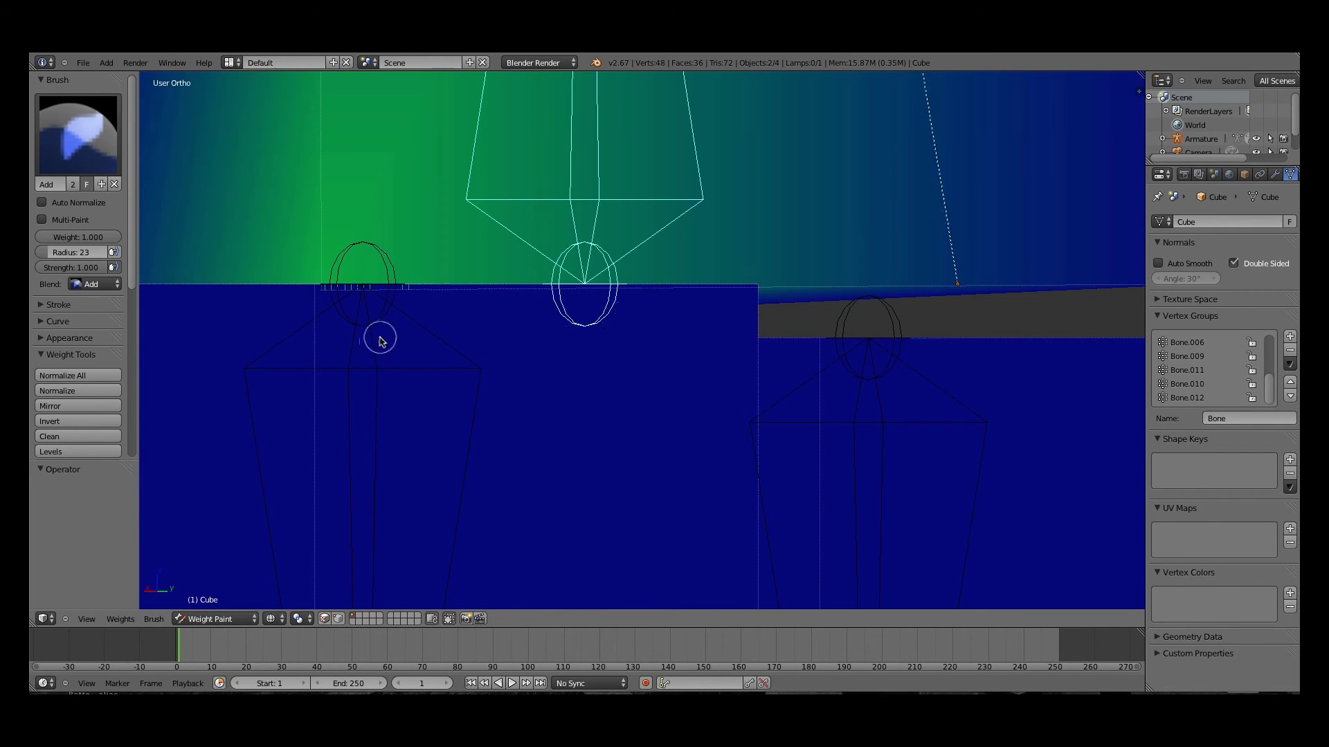
{"action": "left_click", "coordinate": [328, 289]}
{"action": "left_click", "coordinate": [320, 294]}
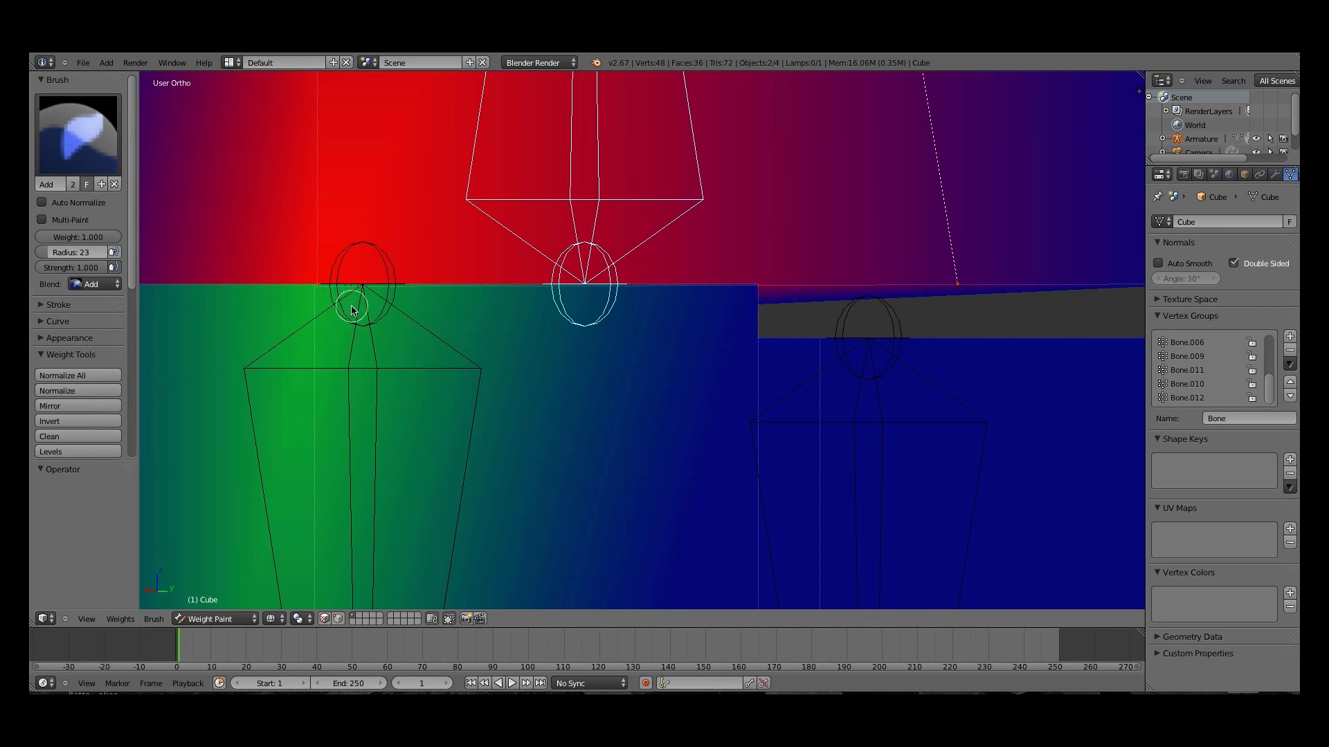
{"action": "key", "text": "ctrl+z"}
Add the lower torso bone's weight to the torso's other lower corners, keeping the strokes off the legs
{"action": "mouse_move", "coordinate": [334, 299]}
{"action": "middle_mouse_down"}
{"action": "mouse_move", "coordinate": [499, 311]}
{"action": "mouse_move", "coordinate": [657, 293]}
{"action": "middle_mouse_up"}
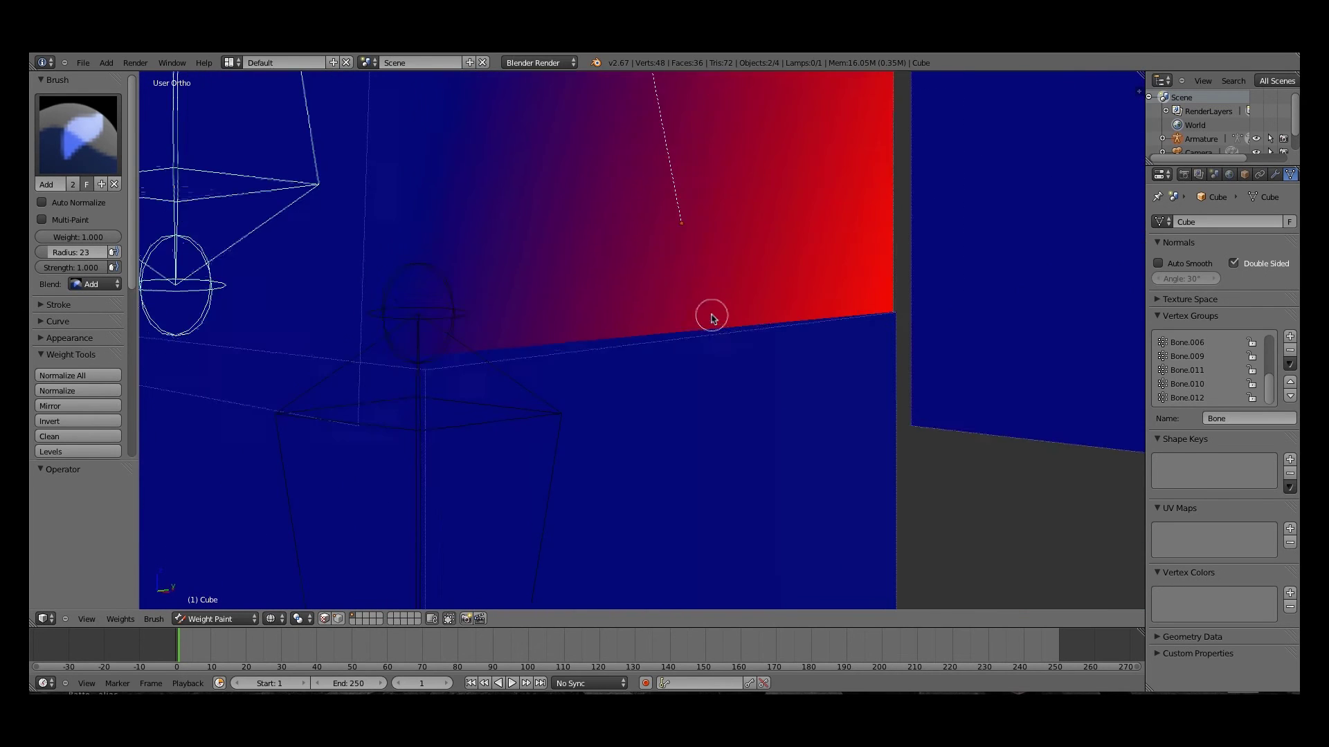
{"action": "middle_click_drag", "start_coordinate": [712, 318], "coordinate": [617, 220]}
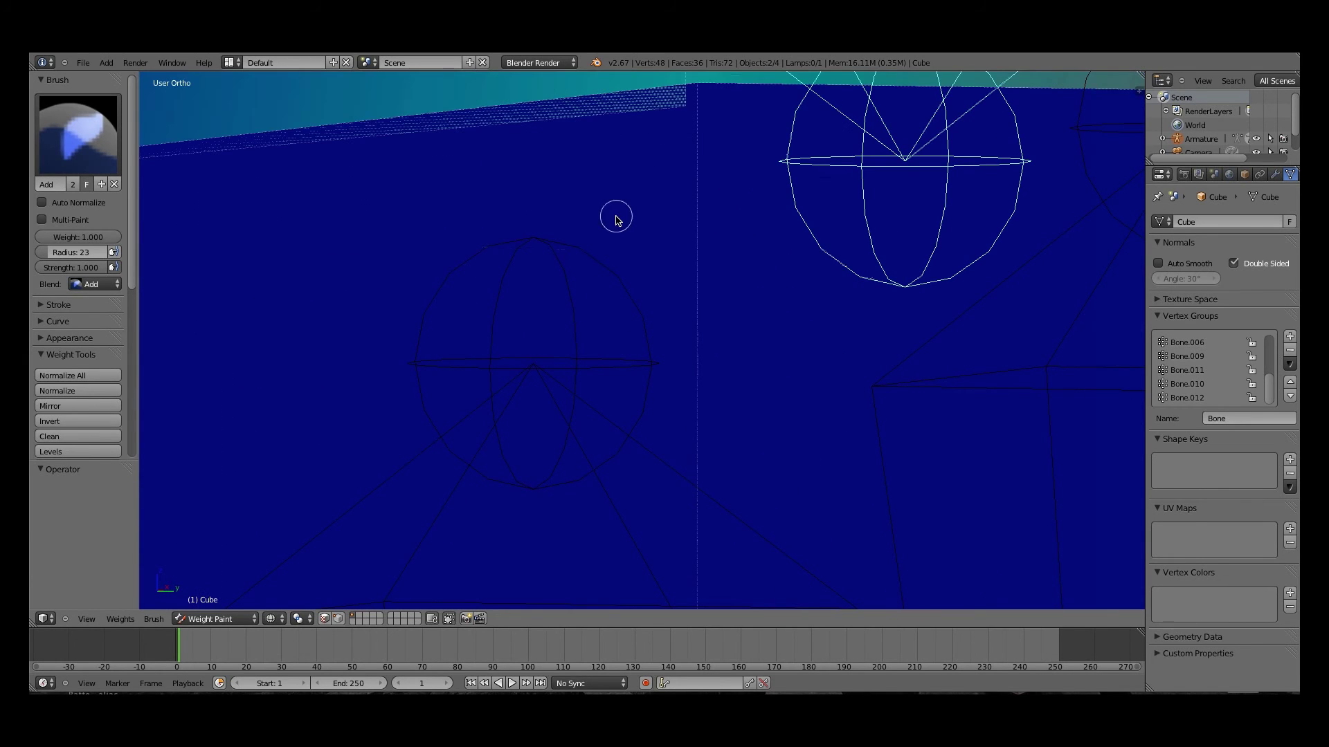
{"action": "left_click_drag", "start_coordinate": [671, 105], "coordinate": [683, 115]}
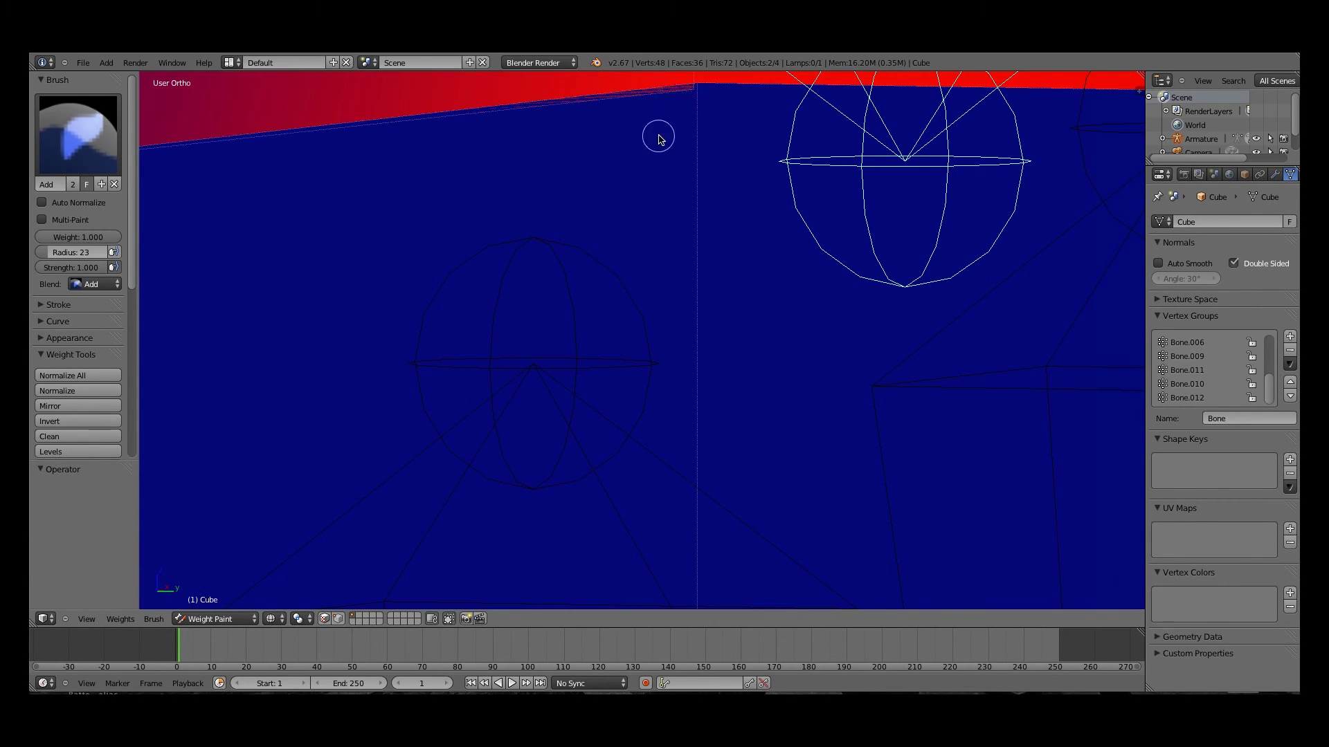
{"action": "mouse_move", "coordinate": [658, 138]}
{"action": "middle_mouse_down"}
{"action": "mouse_move", "coordinate": [687, 302]}
{"action": "mouse_move", "coordinate": [715, 290]}
{"action": "mouse_move", "coordinate": [882, 298]}
{"action": "middle_mouse_up"}
{"action": "scroll", "coordinate": [381, 270], "scroll_direction": "up", "scroll_amount": 2}
{"action": "middle_click_drag", "start_coordinate": [380, 268], "coordinate": [635, 222], "text": "shift"}
{"action": "left_click_drag", "start_coordinate": [606, 227], "coordinate": [585, 234]}
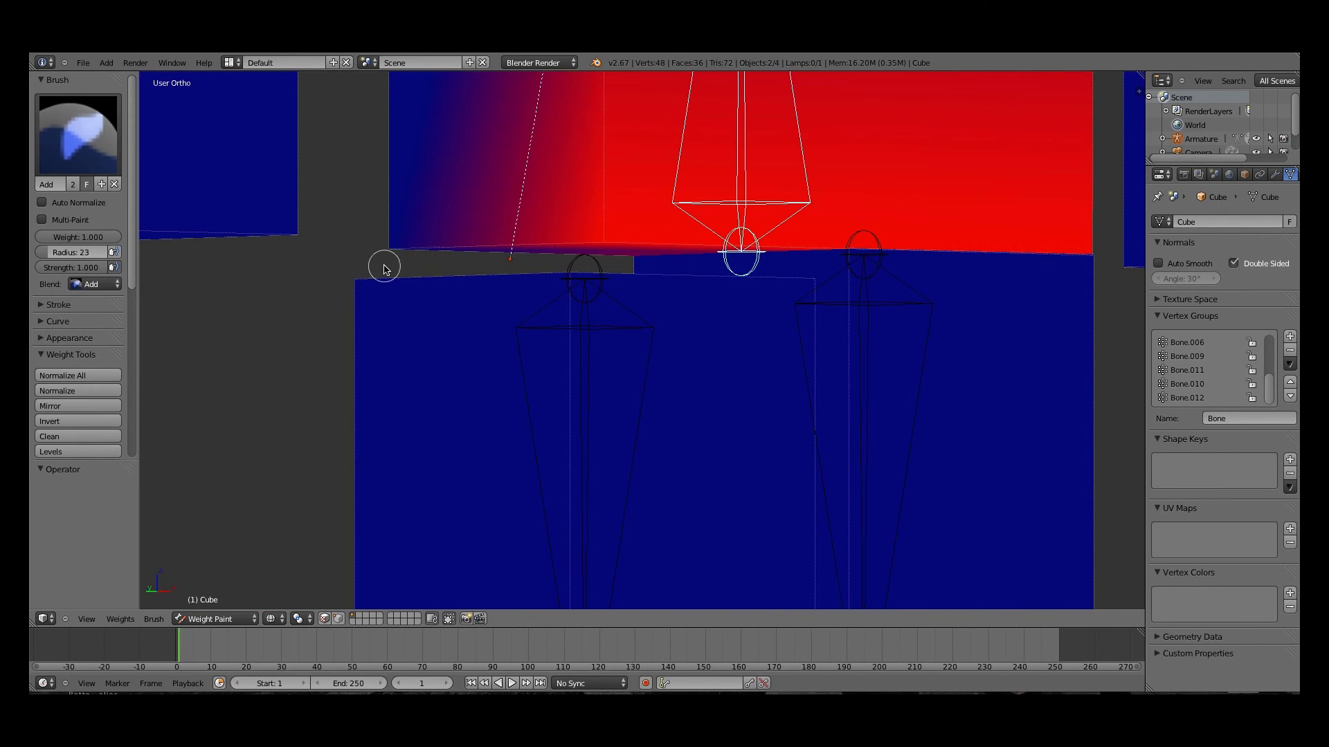
{"action": "left_click_drag", "start_coordinate": [385, 270], "coordinate": [392, 239]}
Select Bone.010 in front view and move it by X 0.101 and Z -0.09273, separating its leg from the torso
{"action": "middle_click_drag", "start_coordinate": [621, 213], "coordinate": [526, 287]}
{"action": "right_click", "coordinate": [752, 360]}
{"action": "key", "text": "KP_1"}
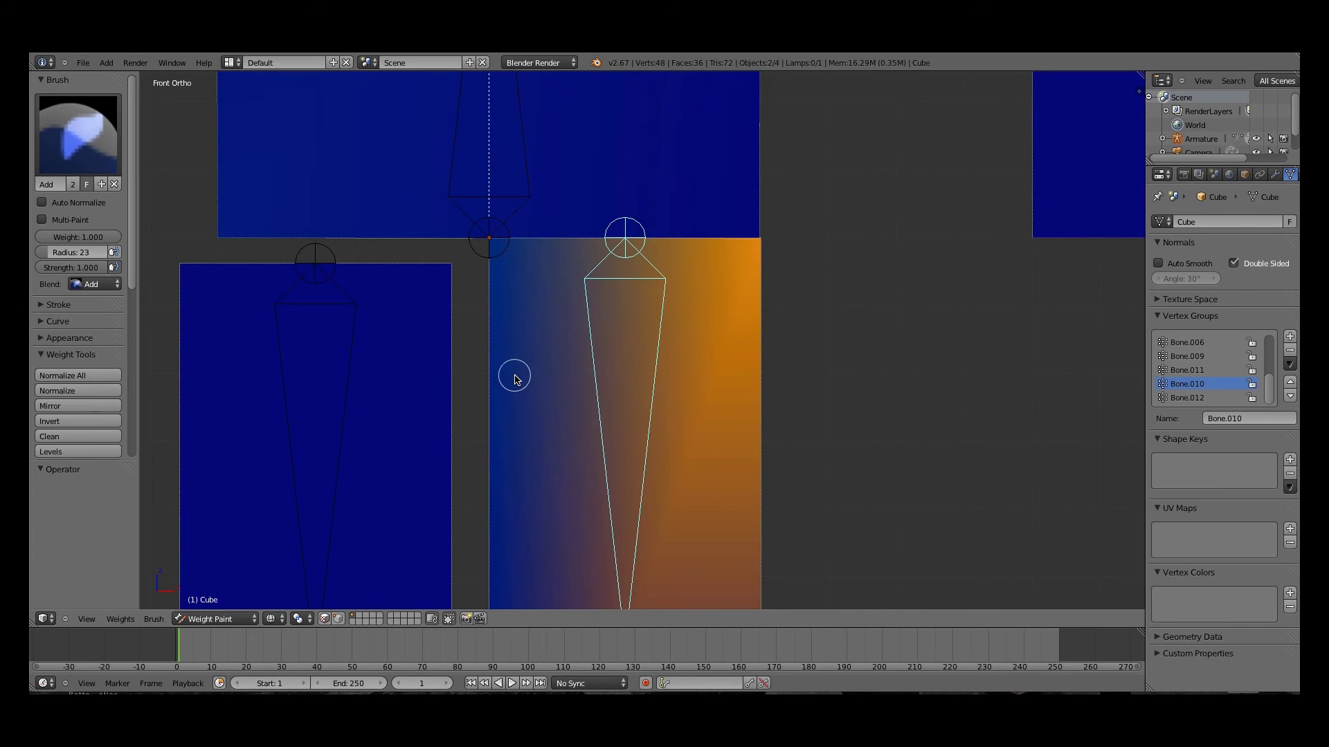
{"action": "key", "text": "g"}
{"action": "left_click", "coordinate": [656, 615]}
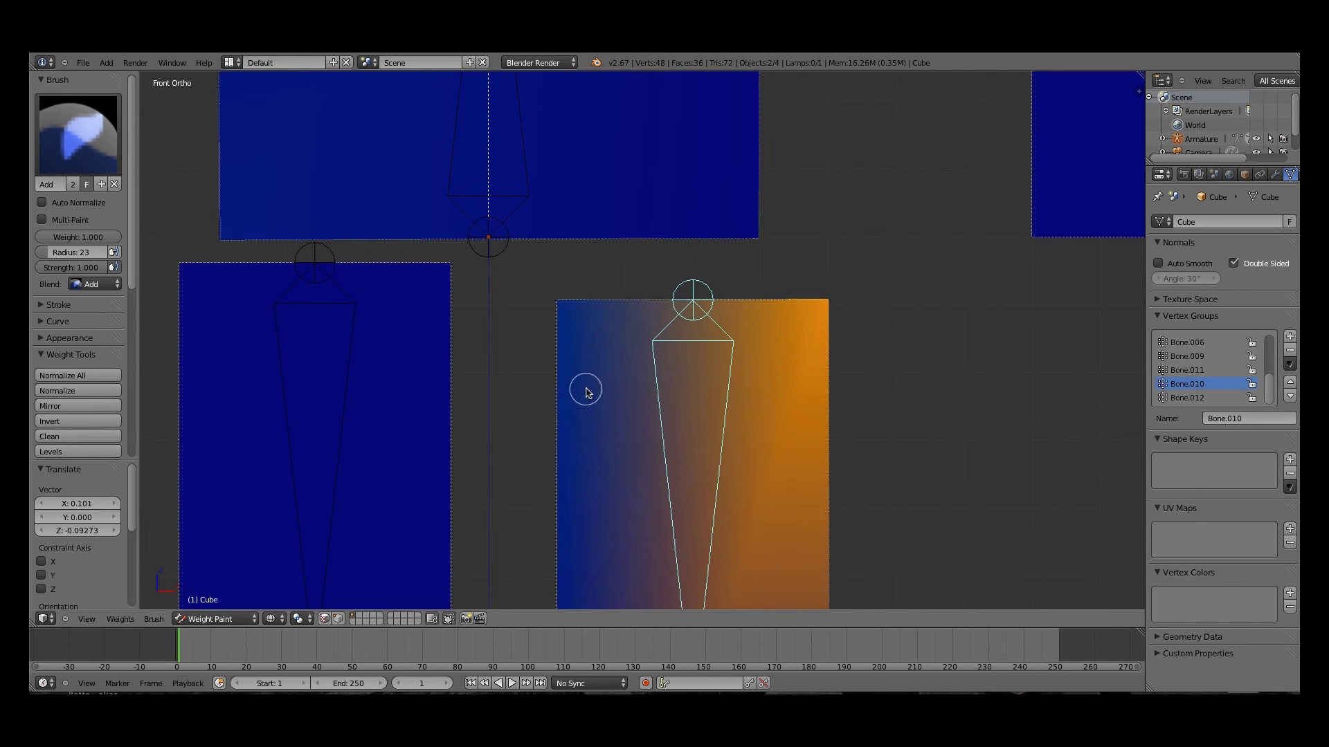
With the Subtract brush, remove Bone.010's weight from the torso's lower edge
{"action": "middle_click_drag", "start_coordinate": [584, 390], "coordinate": [531, 329], "text": "shift"}
{"action": "left_click", "coordinate": [77, 135]}
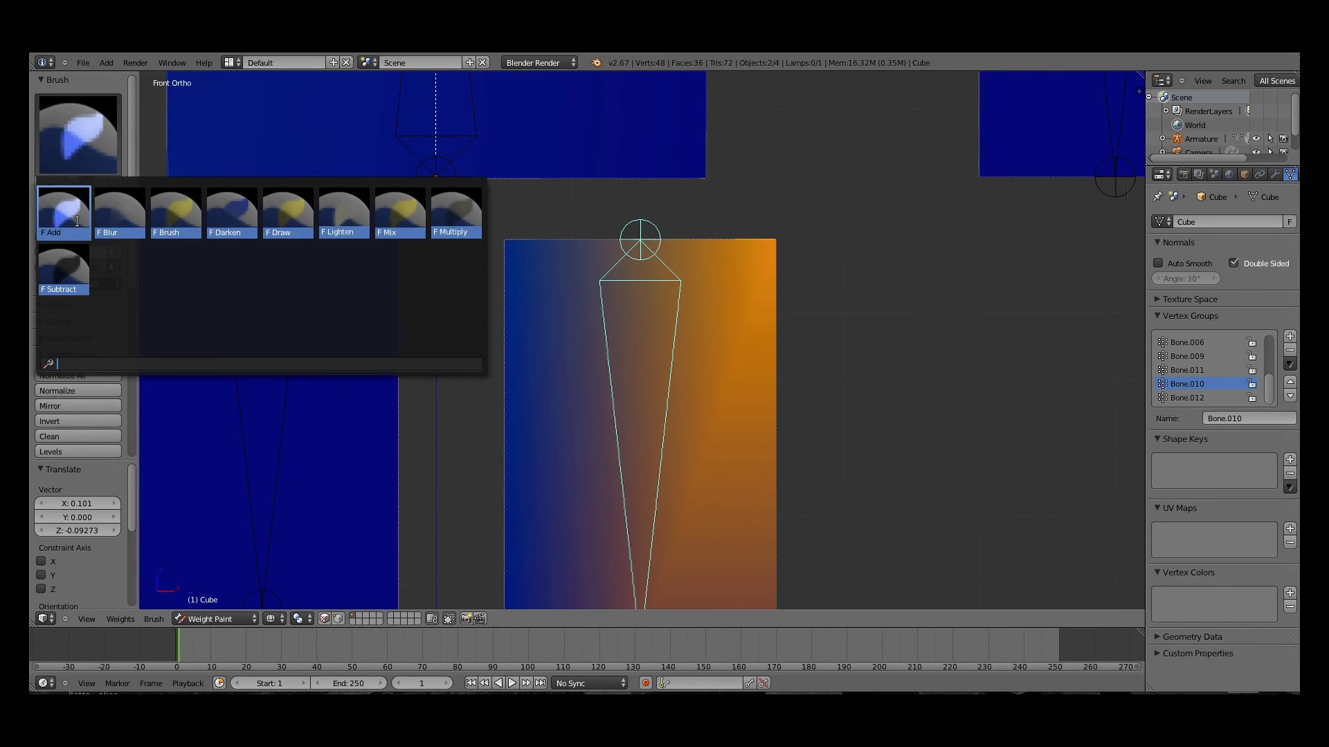
{"action": "left_click", "coordinate": [63, 270]}
{"action": "middle_click_drag", "start_coordinate": [519, 210], "coordinate": [589, 202]}
{"action": "left_click_drag", "start_coordinate": [411, 108], "coordinate": [202, 124]}
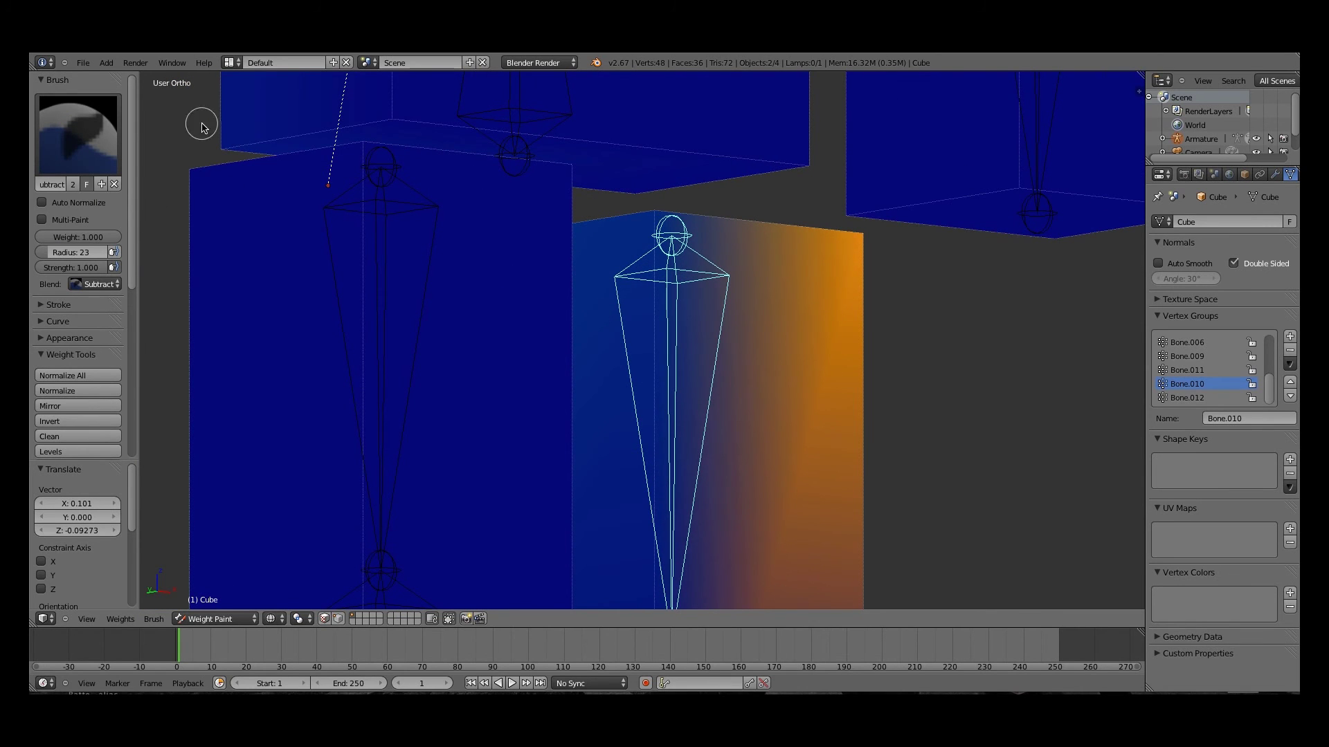
{"action": "middle_click_drag", "start_coordinate": [450, 148], "coordinate": [381, 133]}
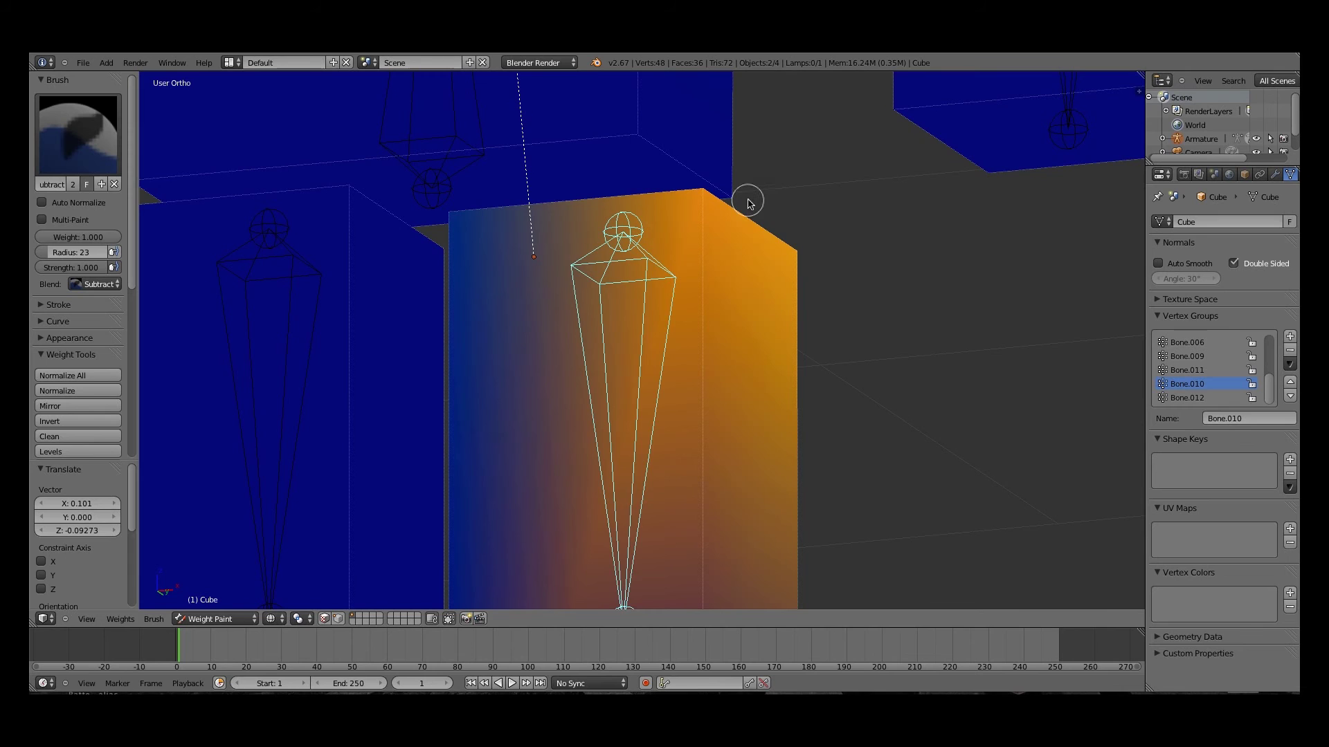
{"action": "key", "text": "KP_1"}
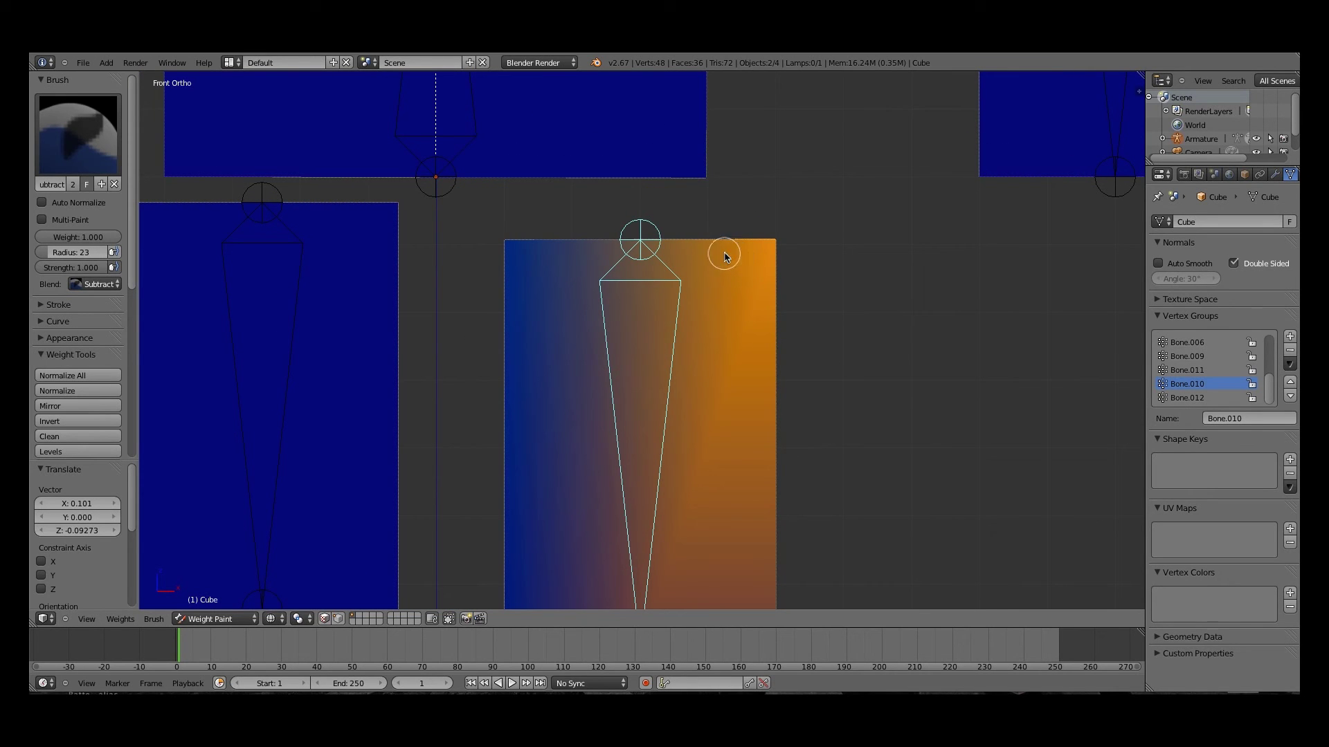
With the Add brush, add Bone.010's weight to the upper corners of its leg
{"action": "scroll", "coordinate": [646, 261], "scroll_direction": "up", "scroll_amount": 2}
{"action": "middle_click_drag", "start_coordinate": [641, 261], "coordinate": [815, 259], "text": "shift"}
{"action": "scroll", "coordinate": [615, 281], "scroll_direction": "down", "scroll_amount": 1}
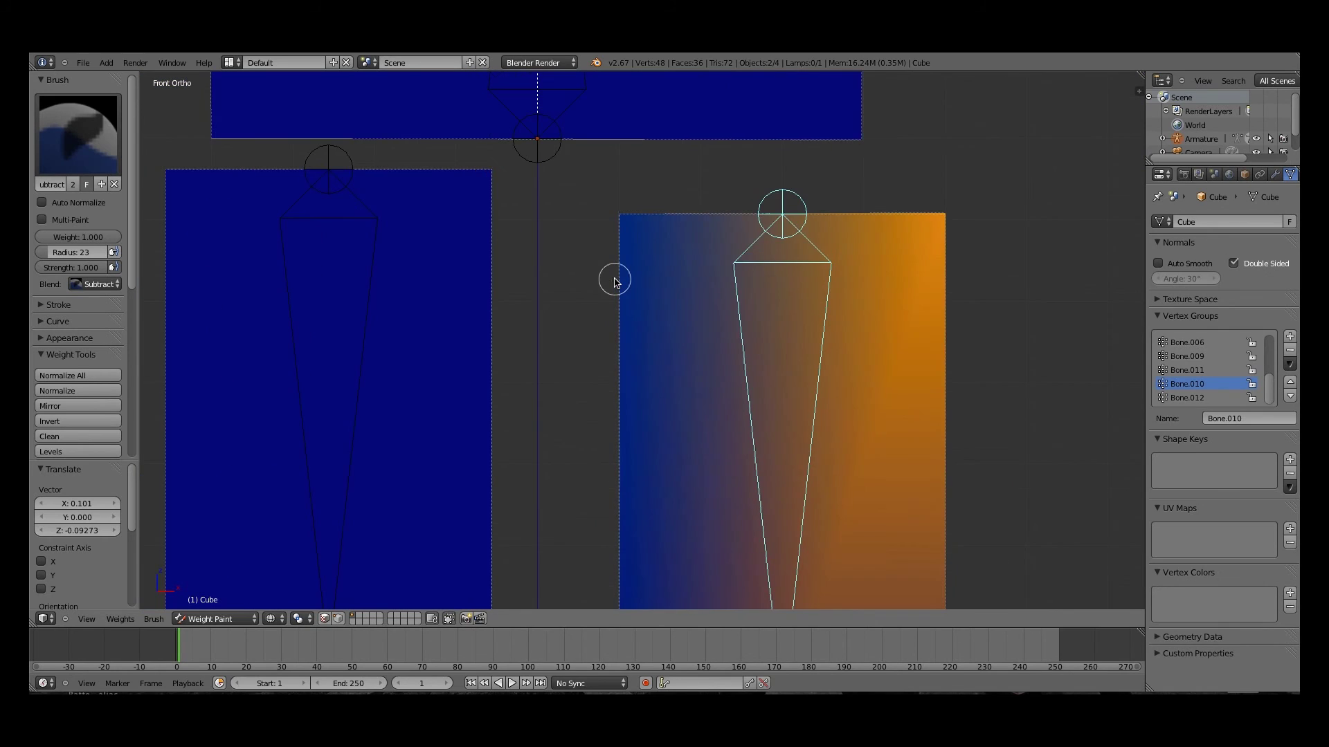
{"action": "middle_click_drag", "start_coordinate": [615, 282], "coordinate": [629, 284]}
{"action": "left_click", "coordinate": [85, 144]}
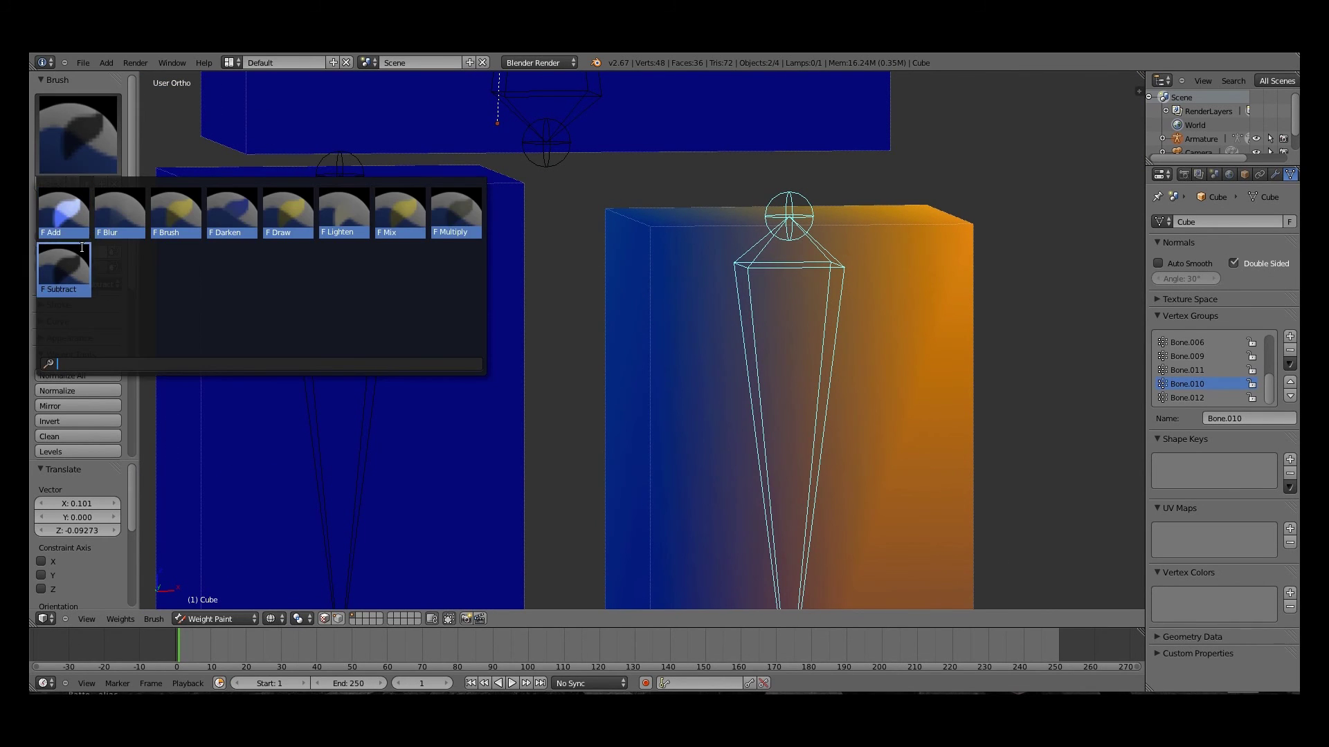
{"action": "left_click", "coordinate": [64, 213]}
{"action": "mouse_move", "coordinate": [626, 221]}
{"action": "left_mouse_down"}
{"action": "mouse_move", "coordinate": [607, 217]}
{"action": "mouse_move", "coordinate": [659, 232]}
{"action": "left_mouse_up"}
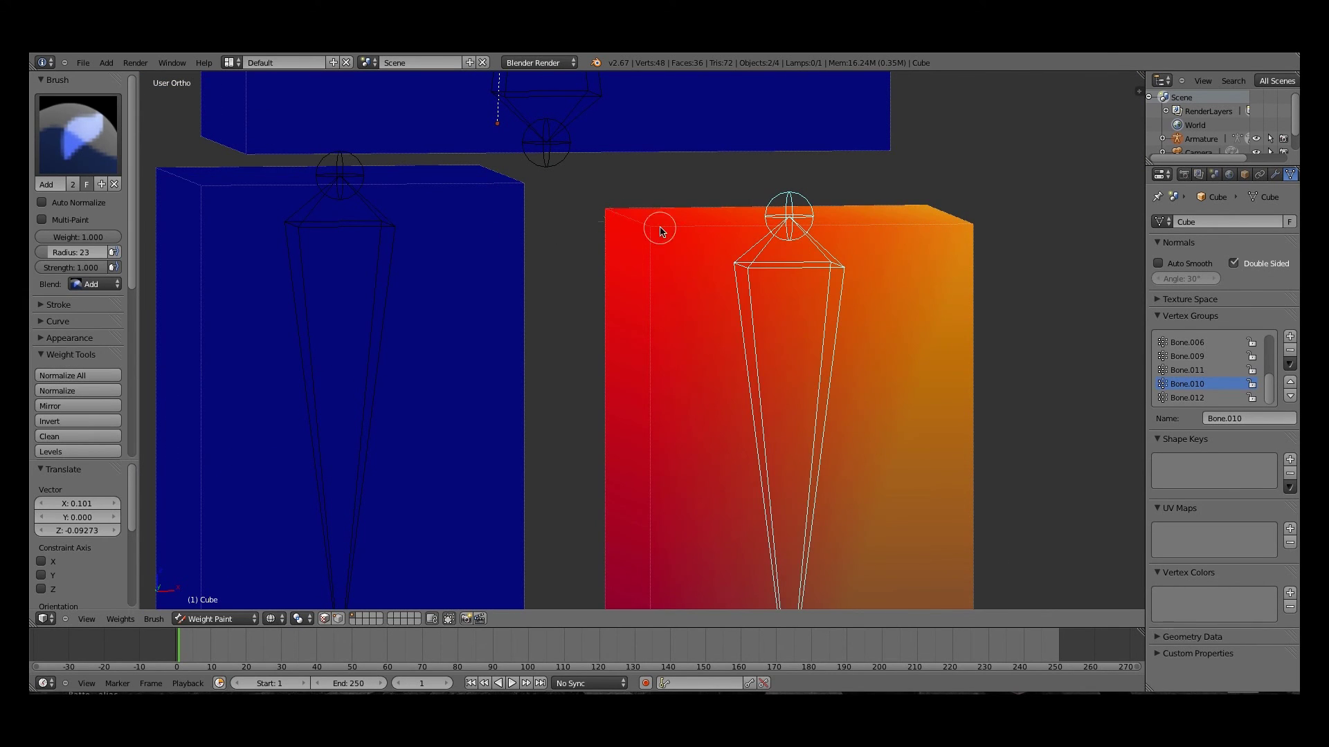
{"action": "left_click_drag", "start_coordinate": [946, 247], "coordinate": [963, 229]}
{"action": "scroll", "coordinate": [880, 258], "scroll_direction": "down", "scroll_amount": 8}
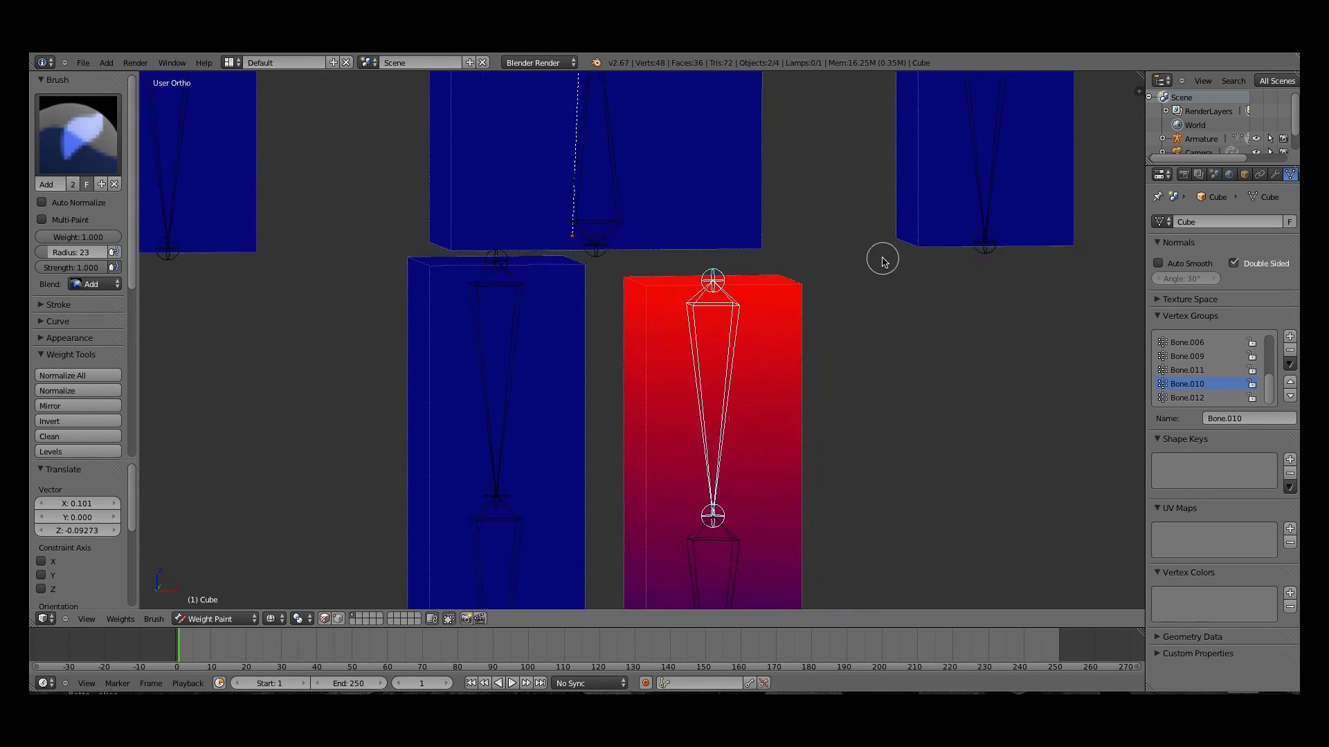
Check the weights of both legs' bones, test-rotate Bone.012 and cancel the rotation
{"action": "scroll", "coordinate": [815, 358], "scroll_direction": "up", "scroll_amount": 3}
{"action": "right_click", "coordinate": [516, 377]}
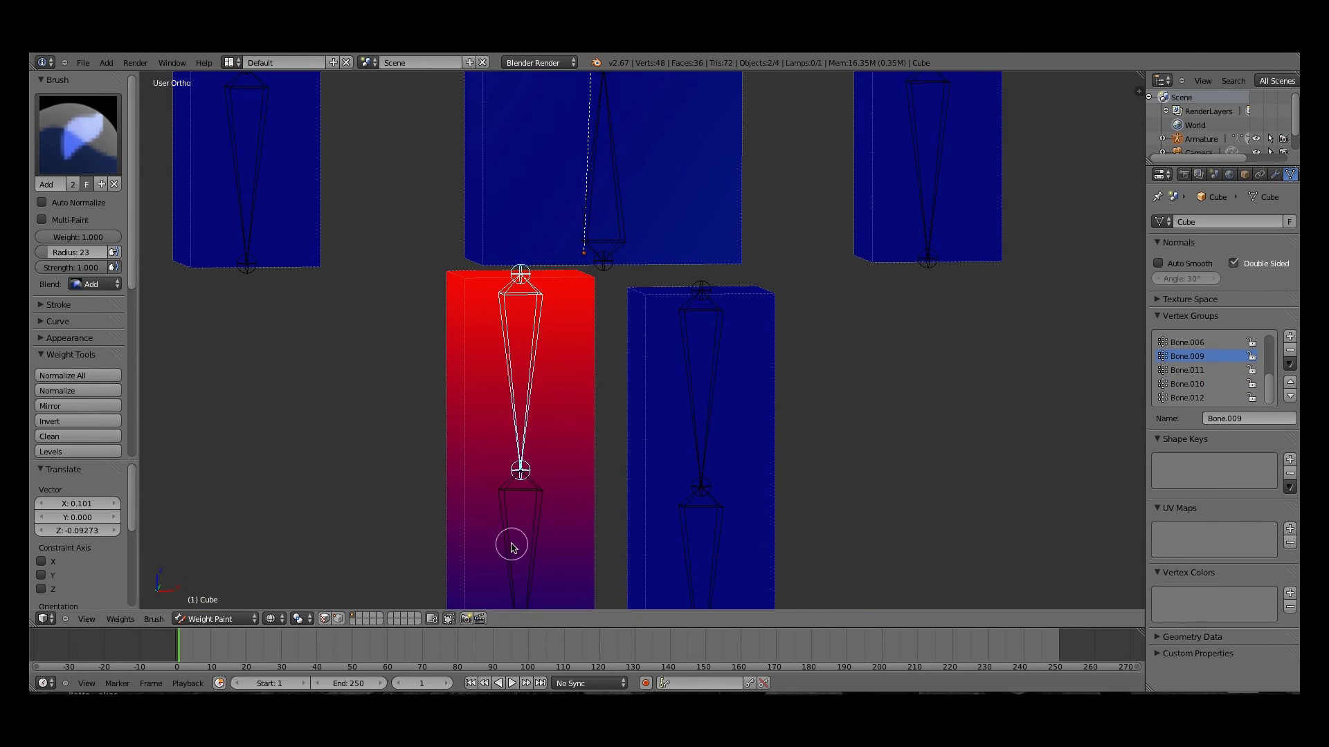
{"action": "right_click", "coordinate": [512, 544]}
{"action": "right_click", "coordinate": [687, 418]}
{"action": "right_click", "coordinate": [703, 547]}
{"action": "key", "text": "r"}
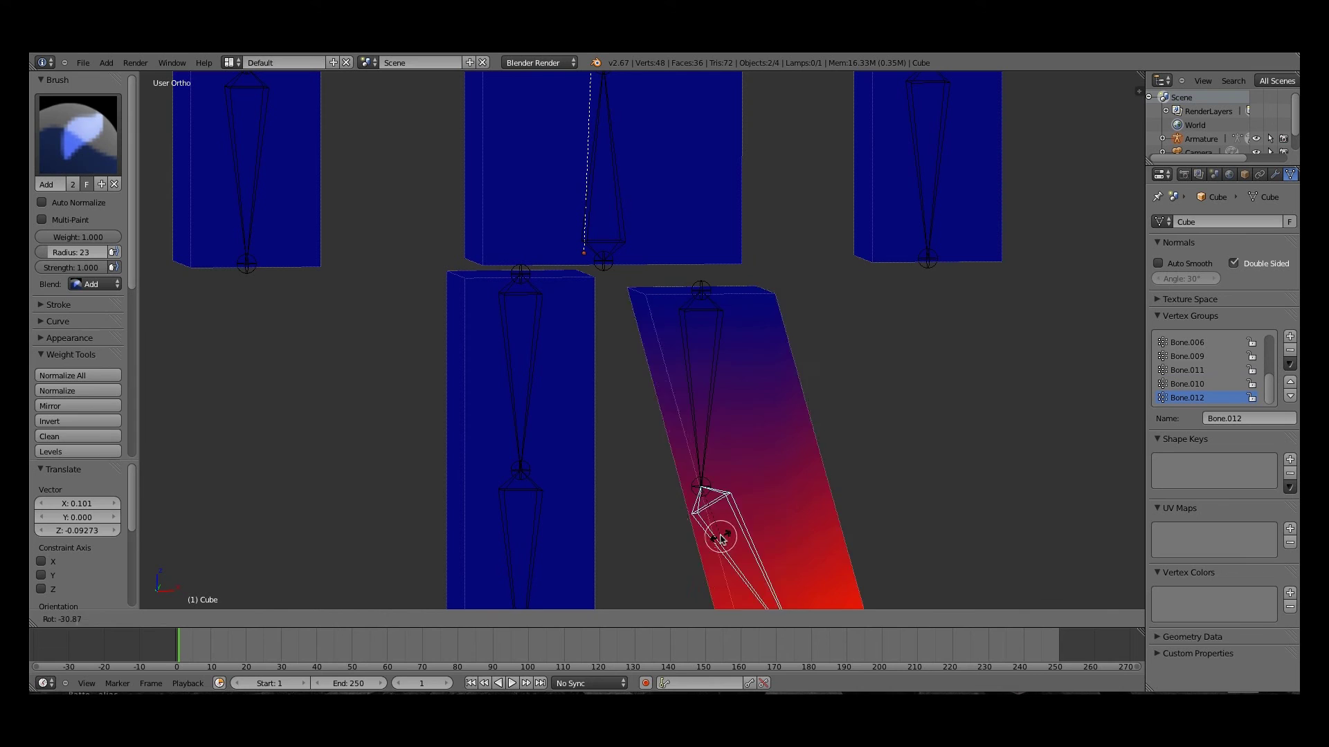
{"action": "key", "text": "Escape"}
Choose the Subtract brush and select Bone.009, the upper bone of the other leg
{"action": "scroll", "coordinate": [697, 311], "scroll_direction": "up", "scroll_amount": 1}
{"action": "scroll", "coordinate": [697, 312], "scroll_direction": "up", "scroll_amount": 2}
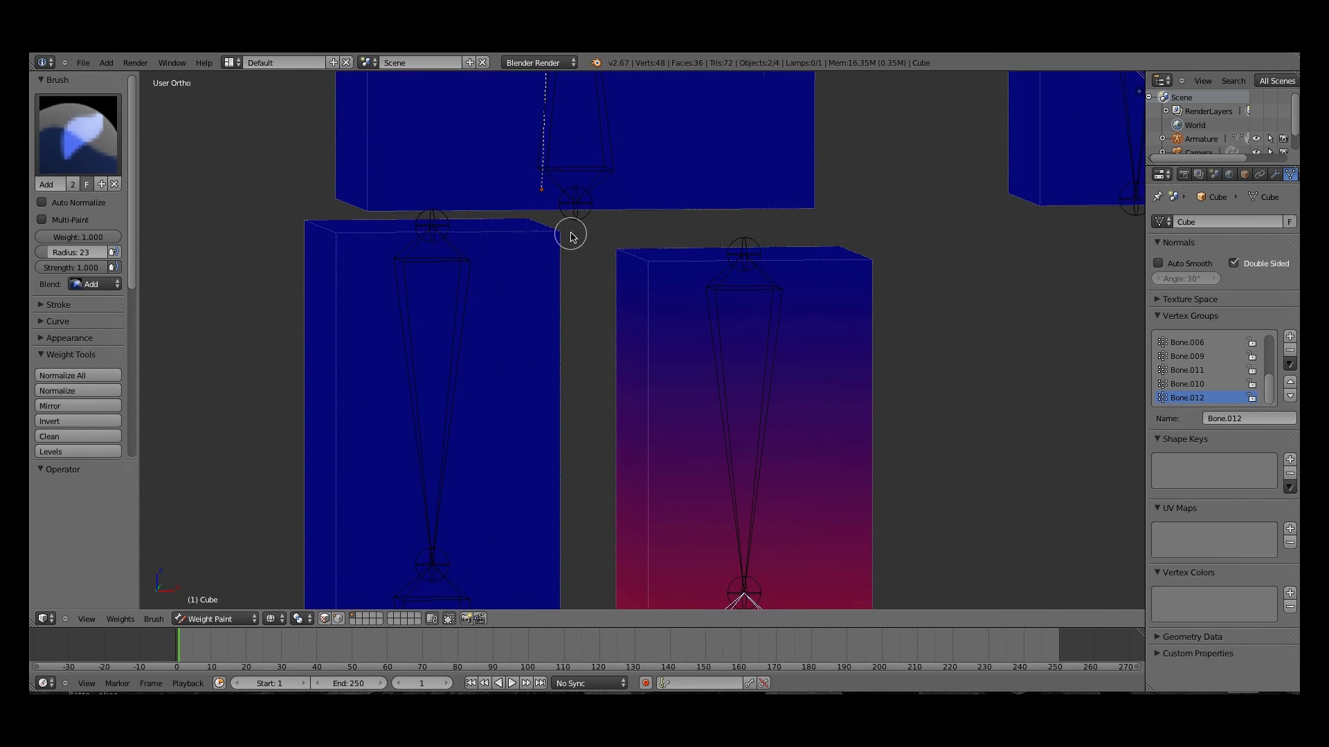
{"action": "scroll", "coordinate": [654, 270], "scroll_direction": "up", "scroll_amount": 2}
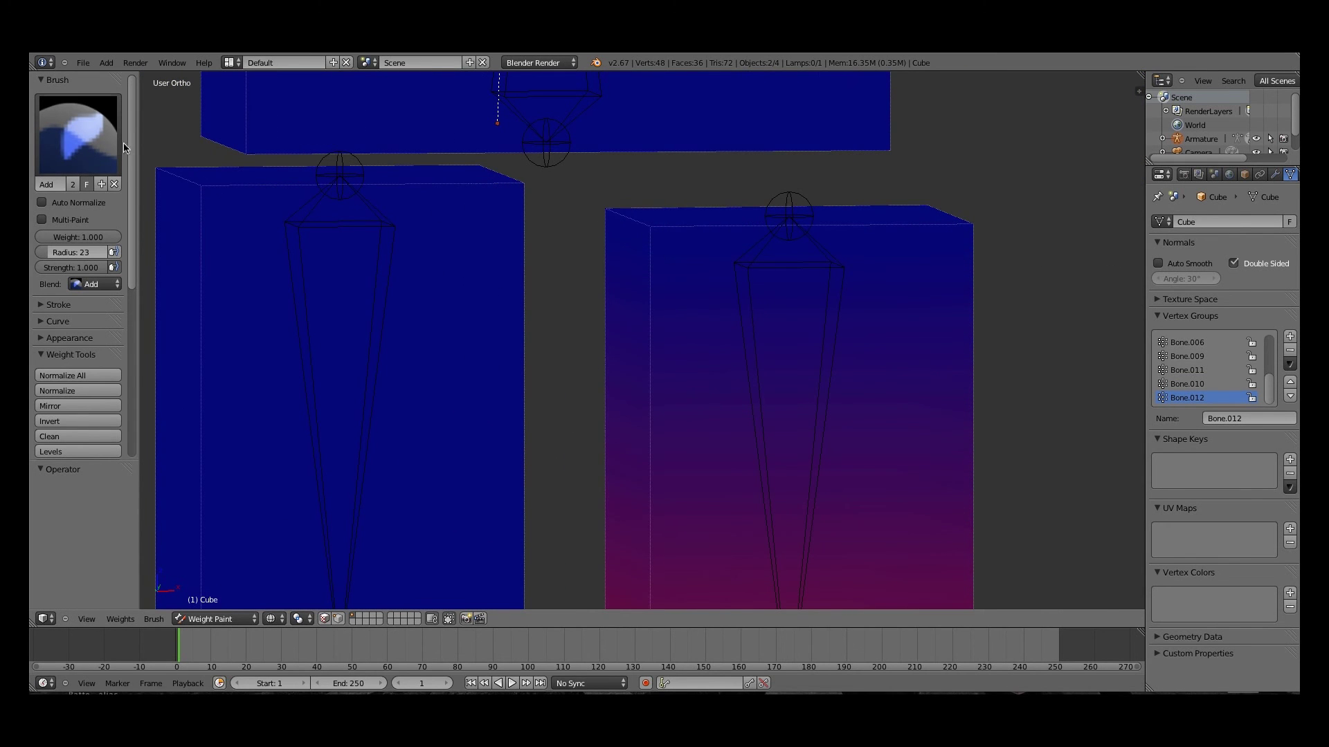
{"action": "left_click", "coordinate": [77, 135]}
{"action": "left_click", "coordinate": [66, 266]}
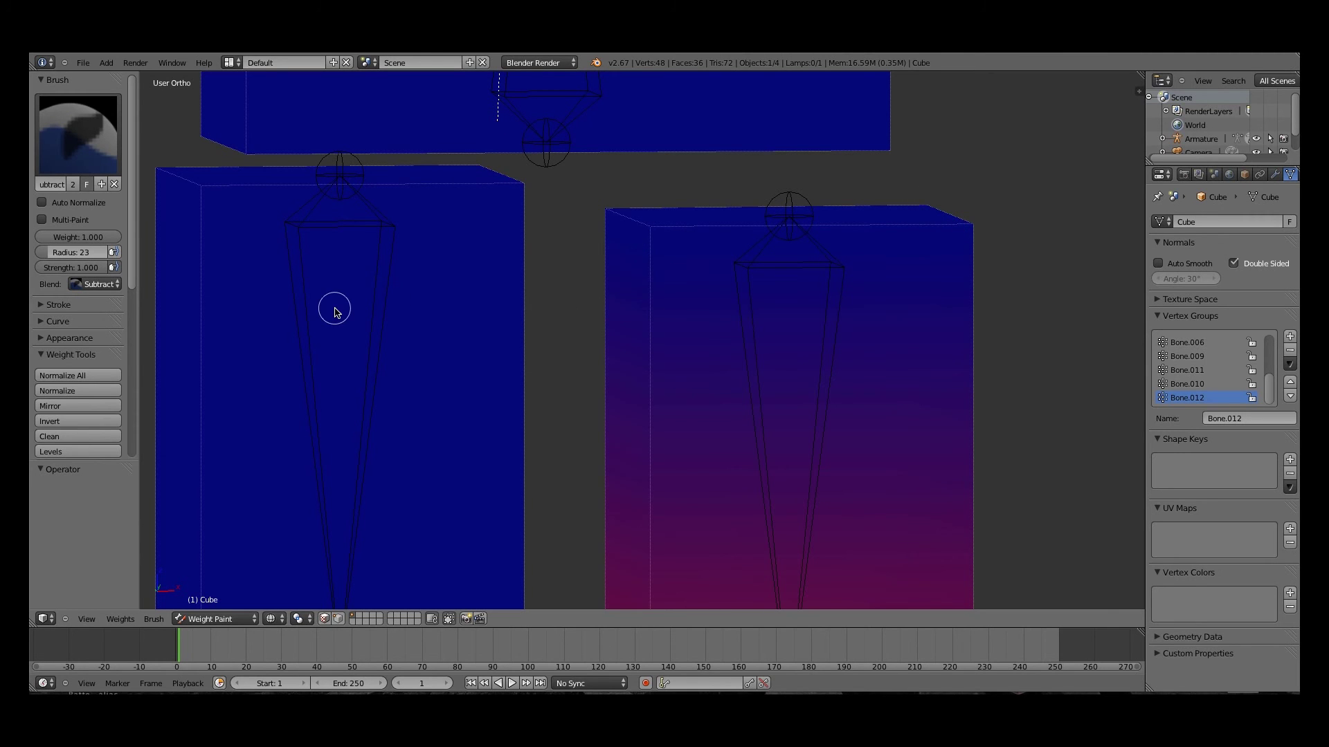
{"action": "right_click", "coordinate": [353, 325]}
{"action": "middle_click_drag", "start_coordinate": [374, 335], "coordinate": [619, 466], "text": "shift"}
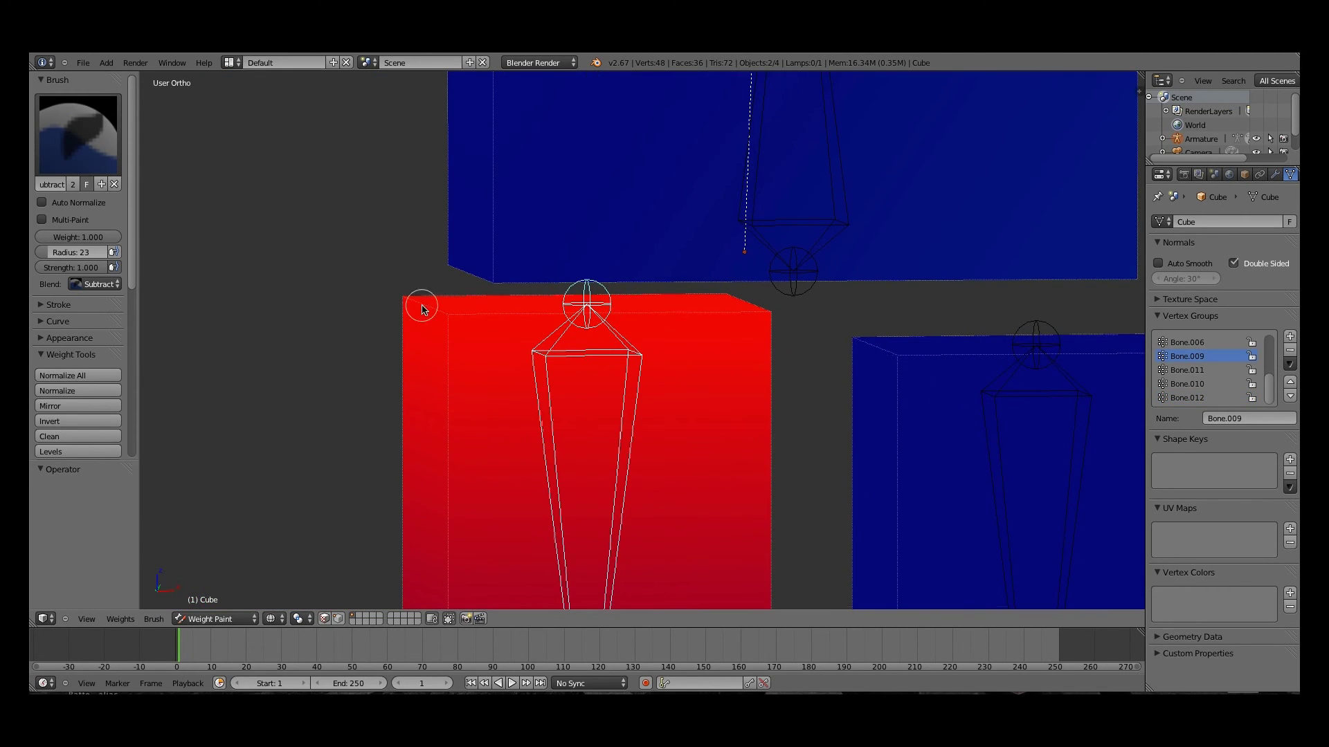
Select Bone.011 and examine its weights on the lower and upper parts of its leg
{"action": "scroll", "coordinate": [531, 449], "scroll_direction": "down", "scroll_amount": 3}
{"action": "scroll", "coordinate": [589, 645], "scroll_direction": "down", "scroll_amount": 2}
{"action": "scroll", "coordinate": [623, 585], "scroll_direction": "down", "scroll_amount": 2}
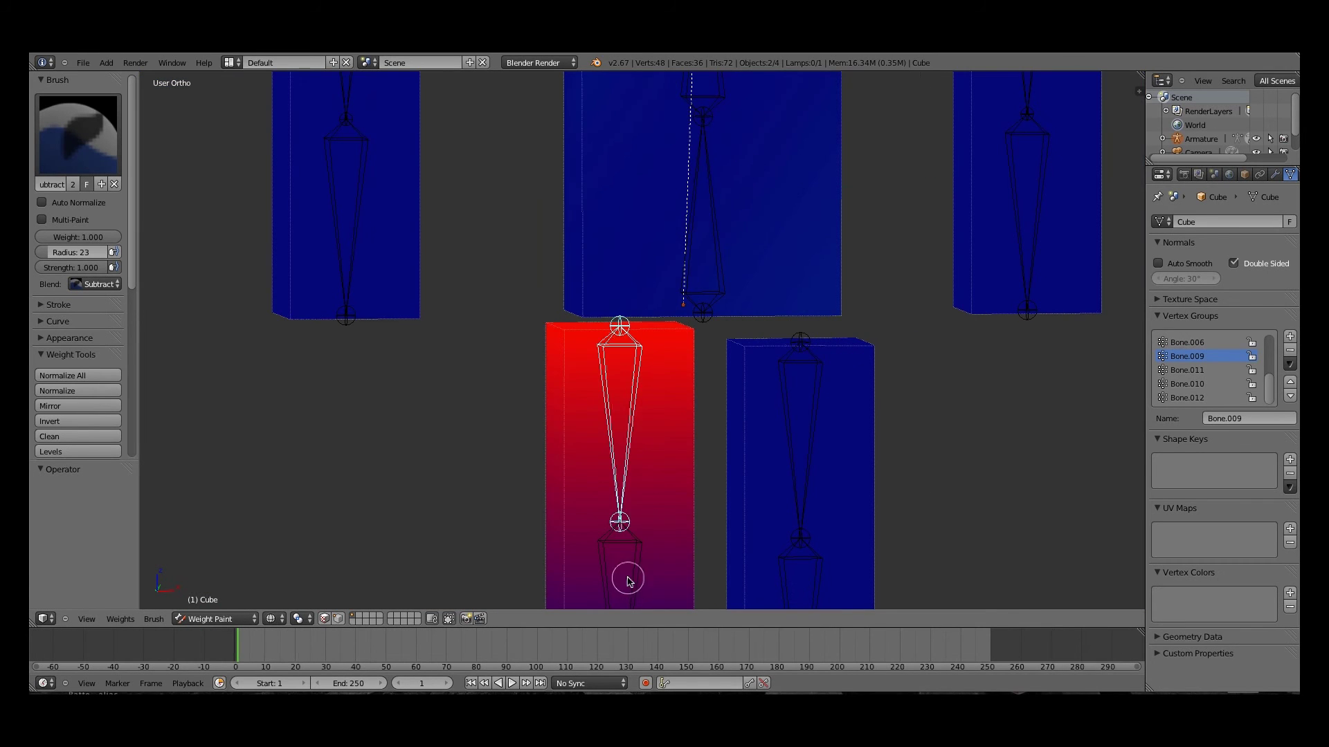
{"action": "right_click", "coordinate": [632, 586]}
{"action": "scroll", "coordinate": [586, 434], "scroll_direction": "up", "scroll_amount": 3}
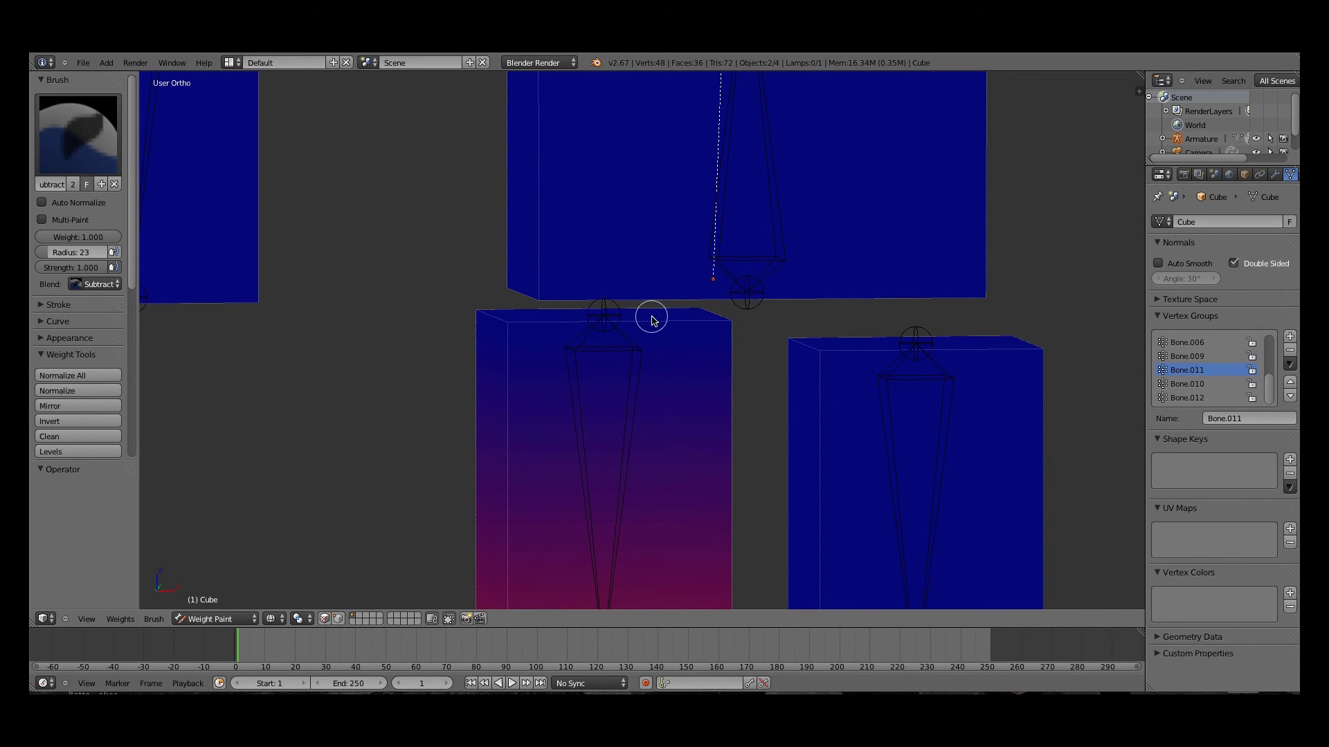
{"action": "scroll", "coordinate": [730, 332], "scroll_direction": "down", "scroll_amount": 5}
{"action": "scroll", "coordinate": [682, 289], "scroll_direction": "up", "scroll_amount": 1}
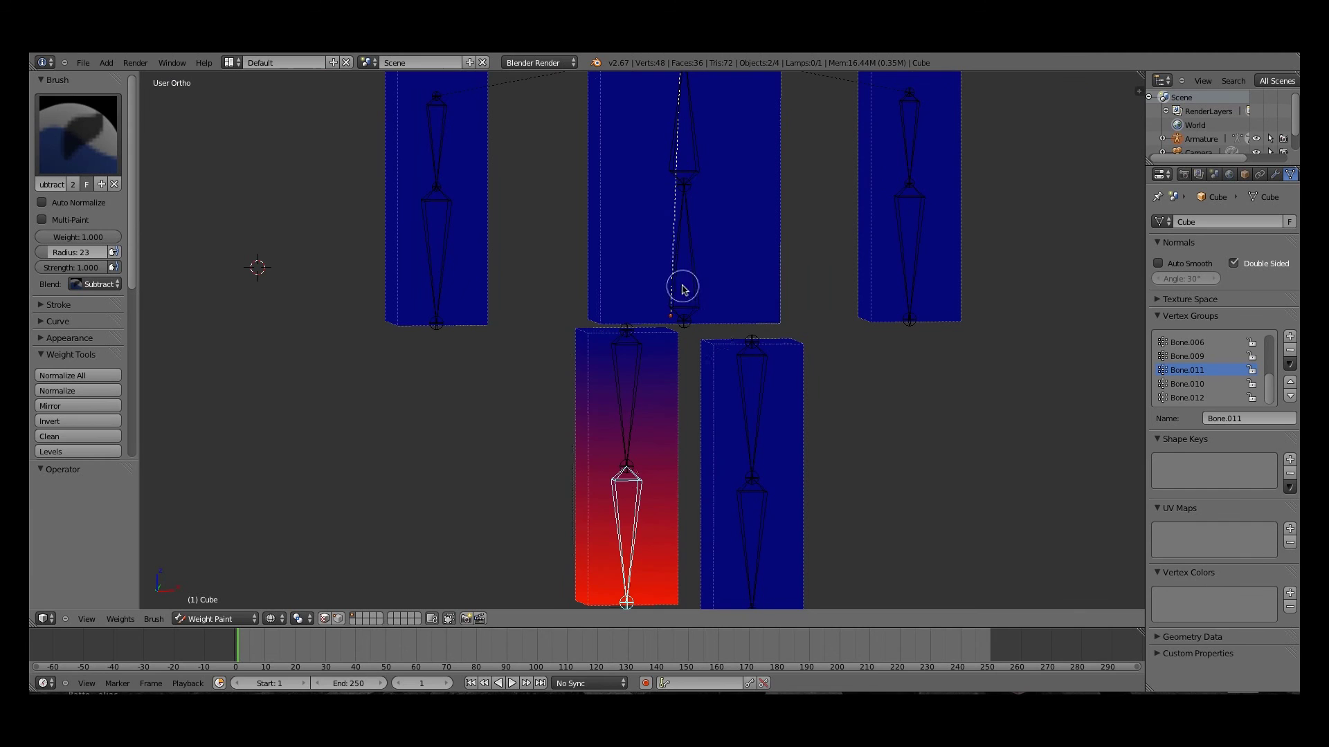
In front view, test-rotate the torso bones Bone and Bone.001, cancelling each rotation
{"action": "key", "text": "KP_1"}
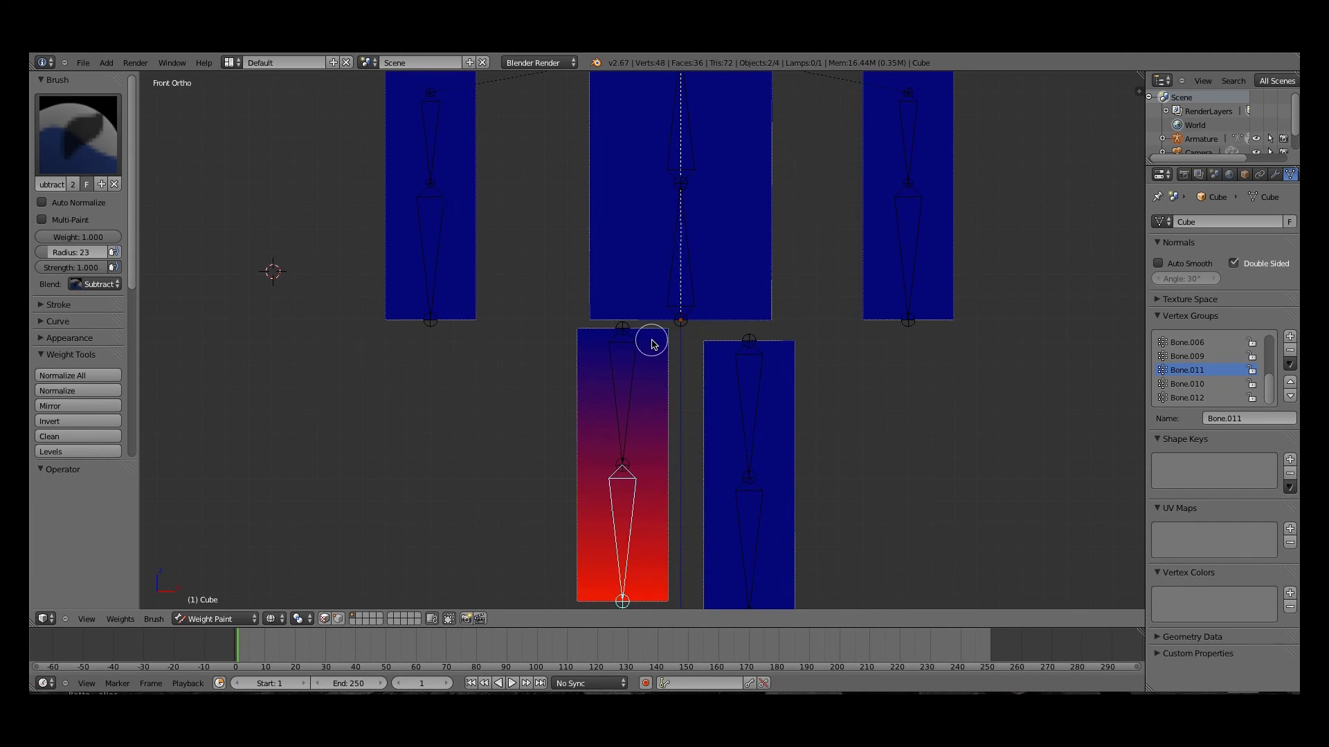
{"action": "right_click", "coordinate": [670, 280]}
{"action": "middle_click_drag", "start_coordinate": [748, 295], "coordinate": [803, 445], "text": "shift"}
{"action": "key", "text": "r"}
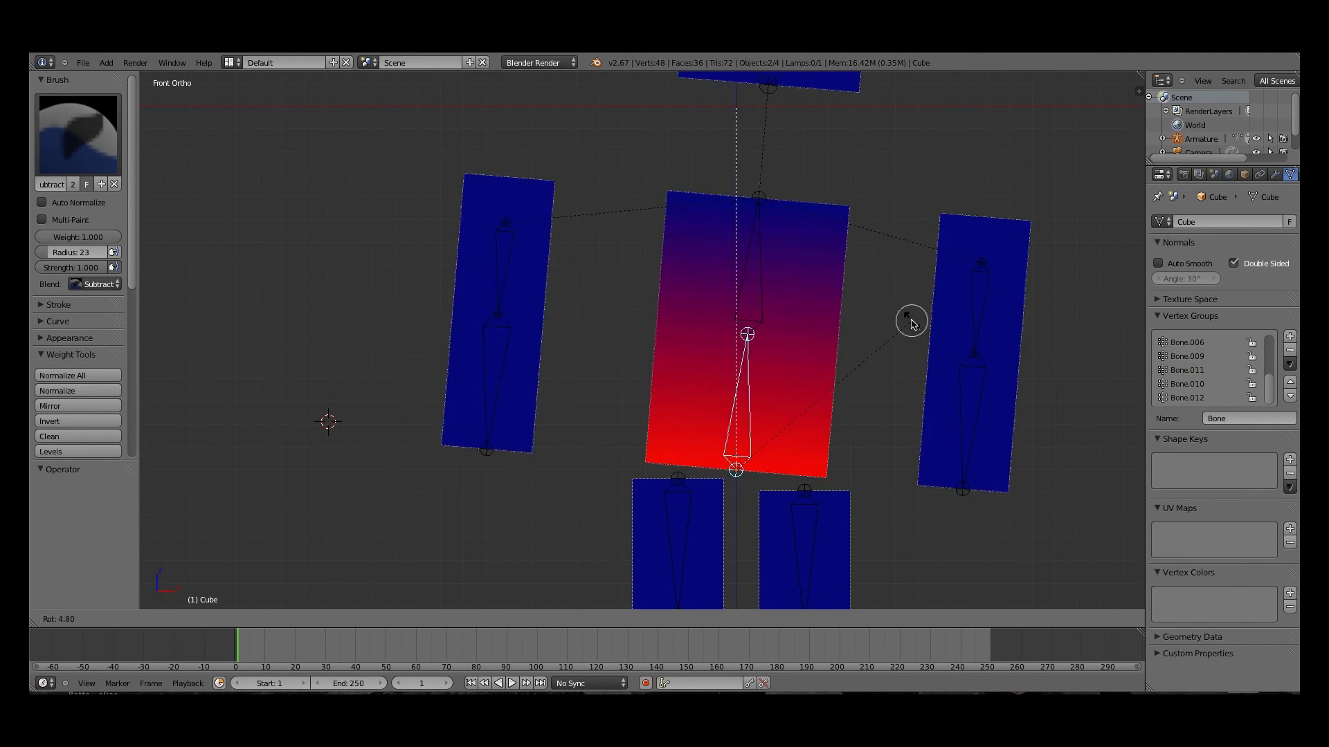
{"action": "right_click", "coordinate": [837, 302]}
{"action": "right_click", "coordinate": [745, 268]}
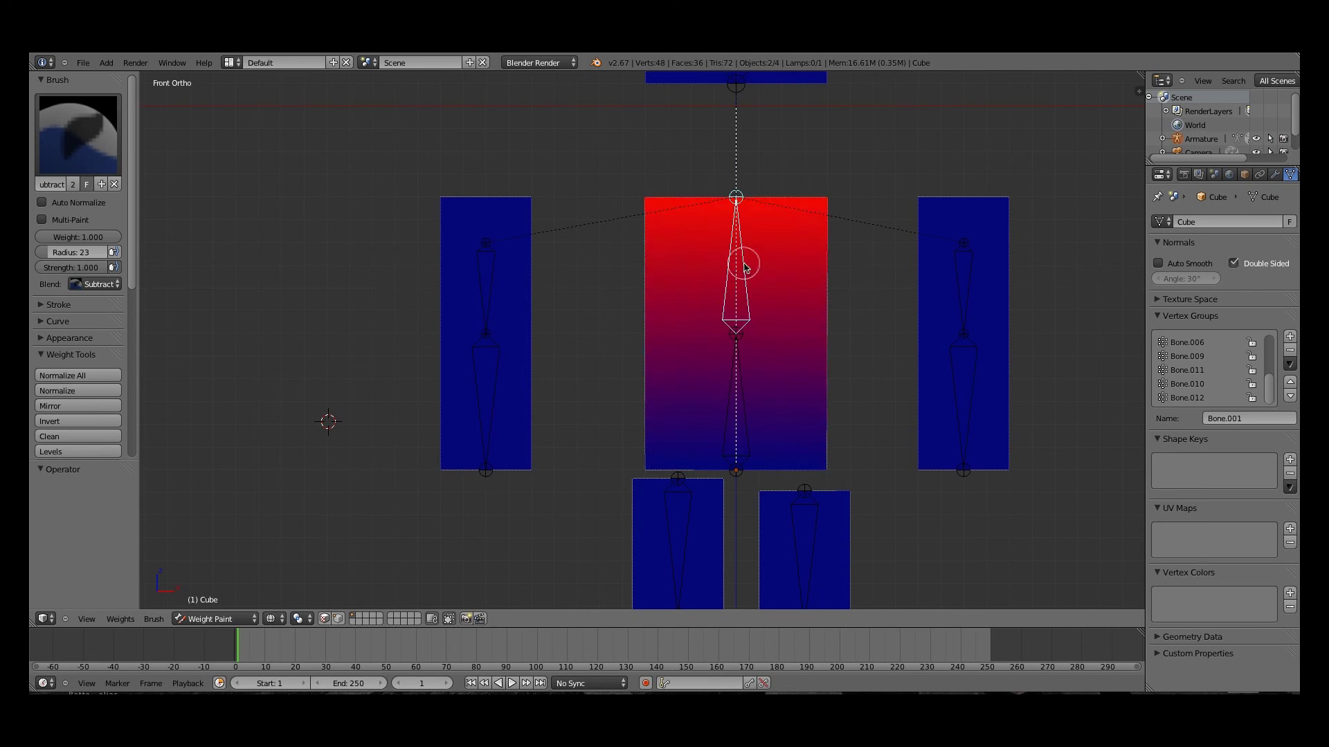
{"action": "key", "text": "r"}
{"action": "right_click", "coordinate": [944, 271]}
Test-rotate the arm bones Bone.005 and Bone.006, and undo the rotations
{"action": "right_click", "coordinate": [944, 271]}
{"action": "key", "text": "r"}
{"action": "left_click", "coordinate": [1072, 372]}
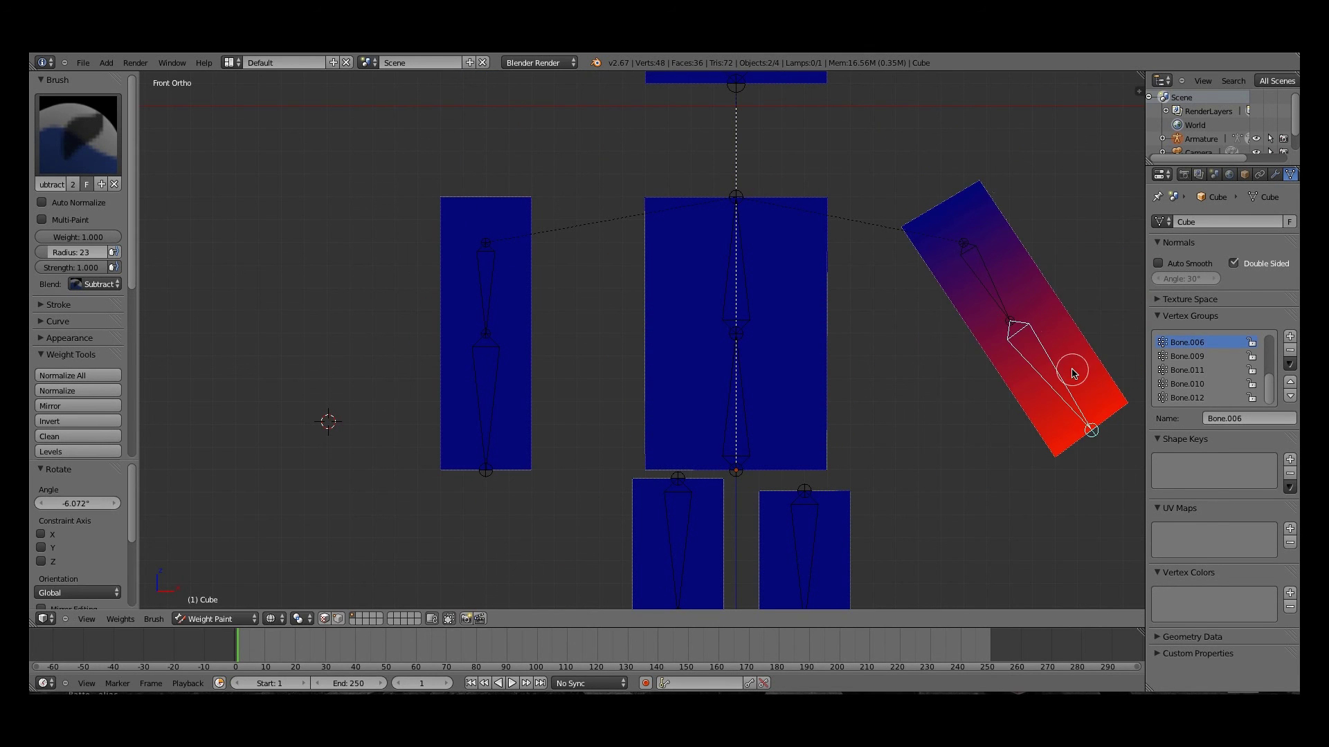
{"action": "key", "text": "ctrl+z"}
{"action": "key", "text": "ctrl+z"}
{"action": "key", "text": "ctrl+z"}
Test-rotate the opposite arm's bones, Bone.003 and Bone.004, and undo the rotations
{"action": "right_click", "coordinate": [456, 299]}
{"action": "key", "text": "r"}
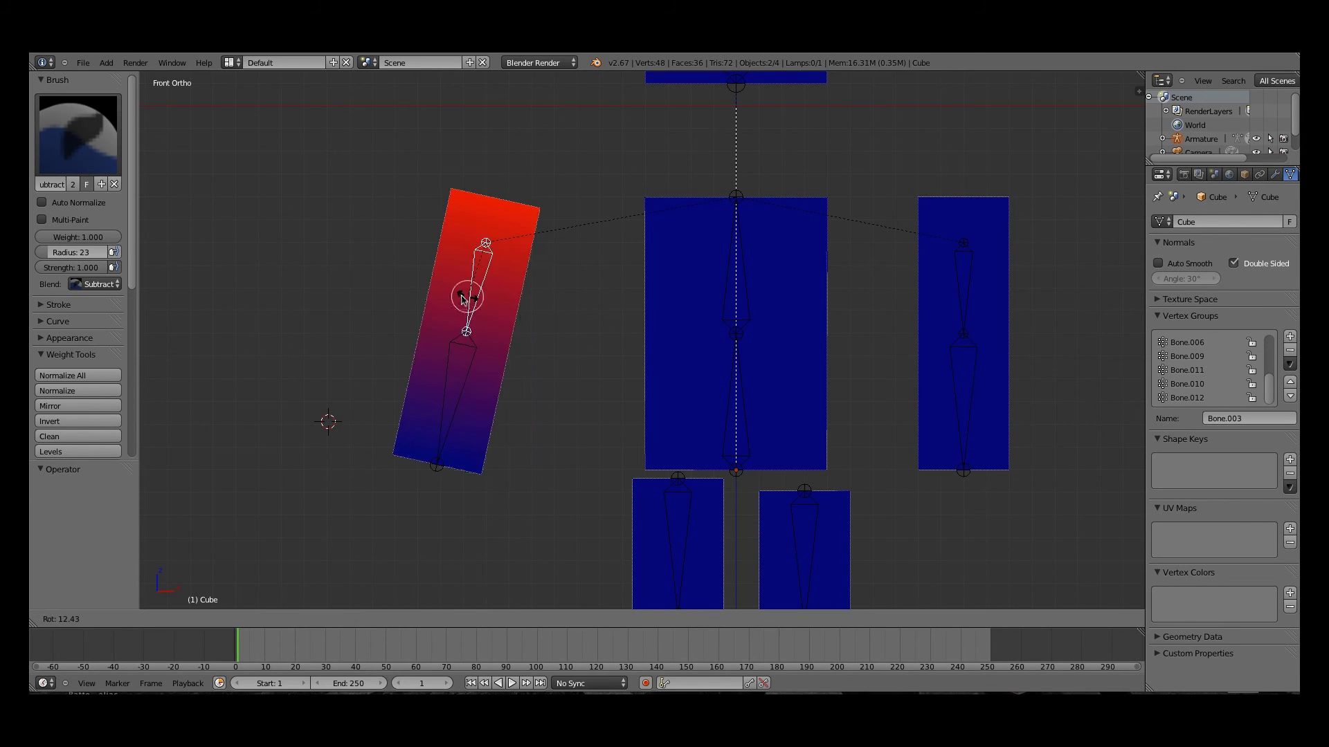
{"action": "left_click", "coordinate": [439, 385]}
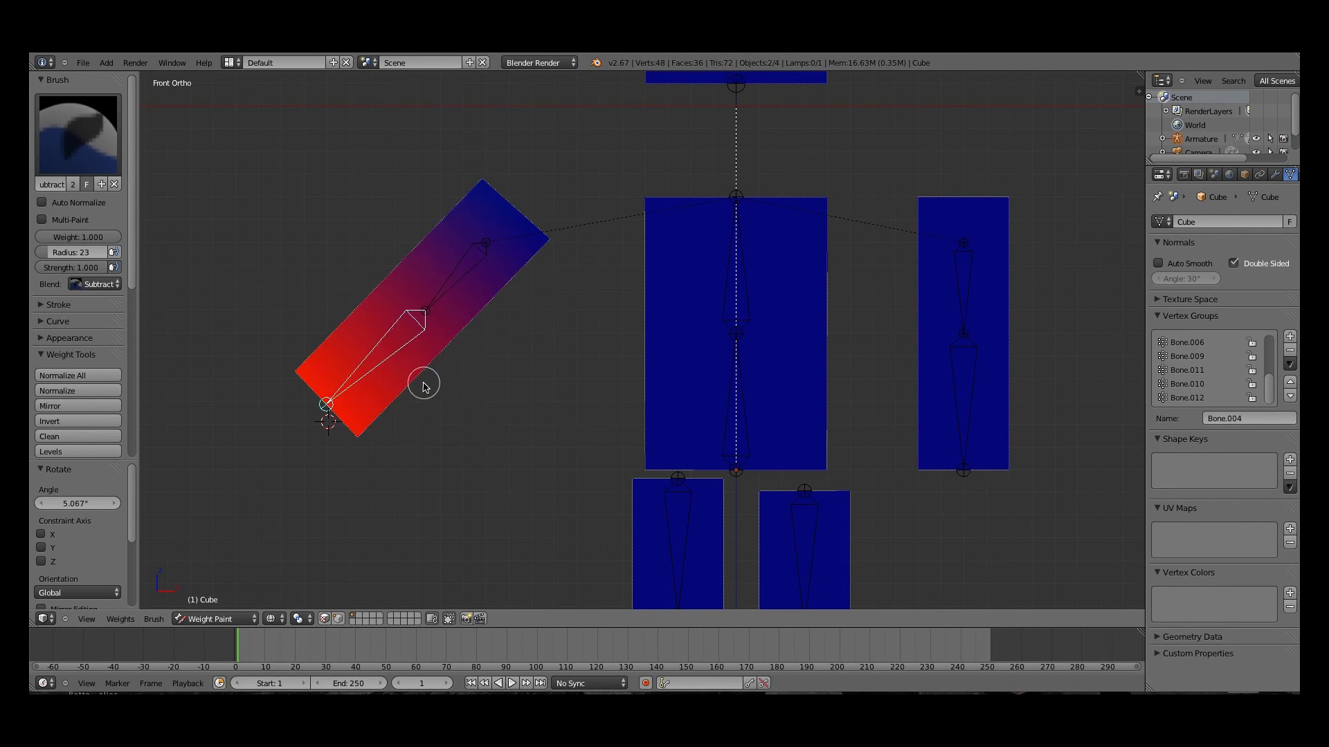
{"action": "key", "text": "ctrl+z"}
{"action": "key", "text": "ctrl+z"}
Test-rotate the head bone, Bone.002, and cancel the rotation
{"action": "middle_click_drag", "start_coordinate": [614, 282], "coordinate": [587, 439], "text": "shift"}
{"action": "right_click", "coordinate": [701, 166]}
{"action": "key", "text": "r"}
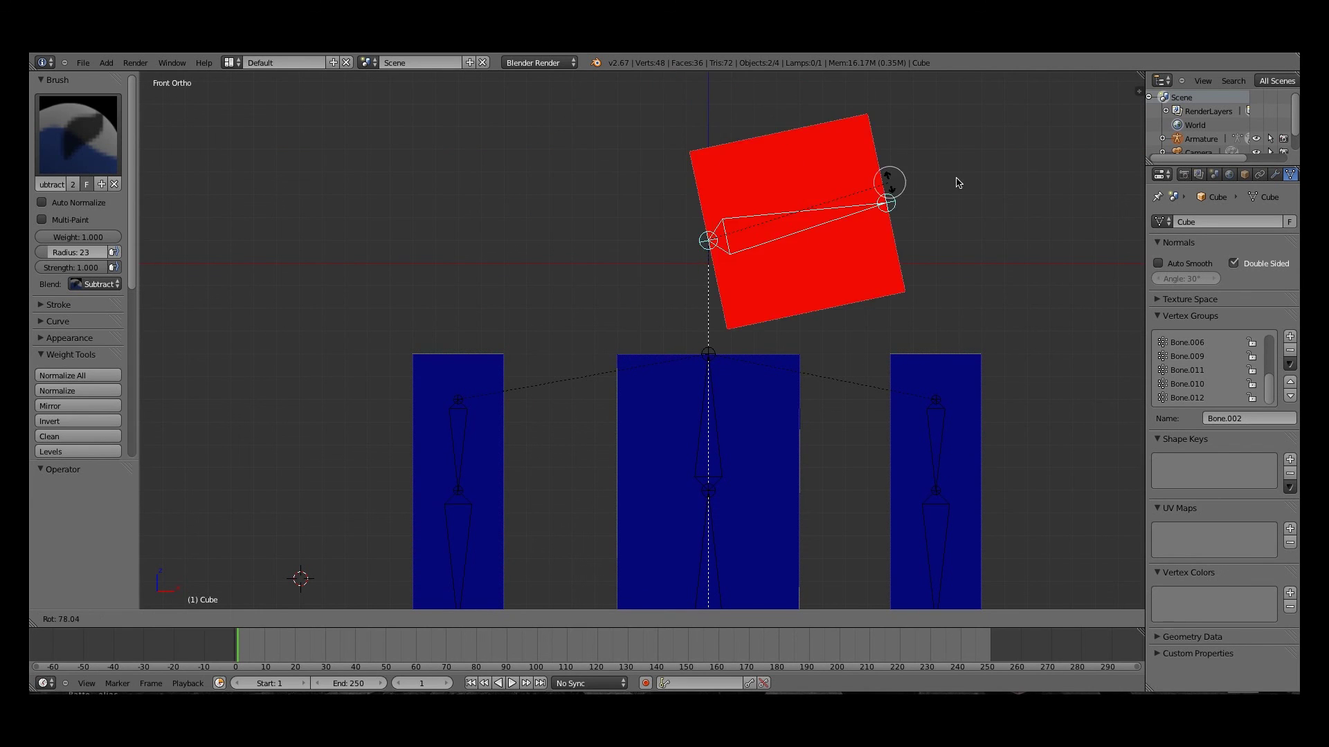
{"action": "key", "text": "Escape"}
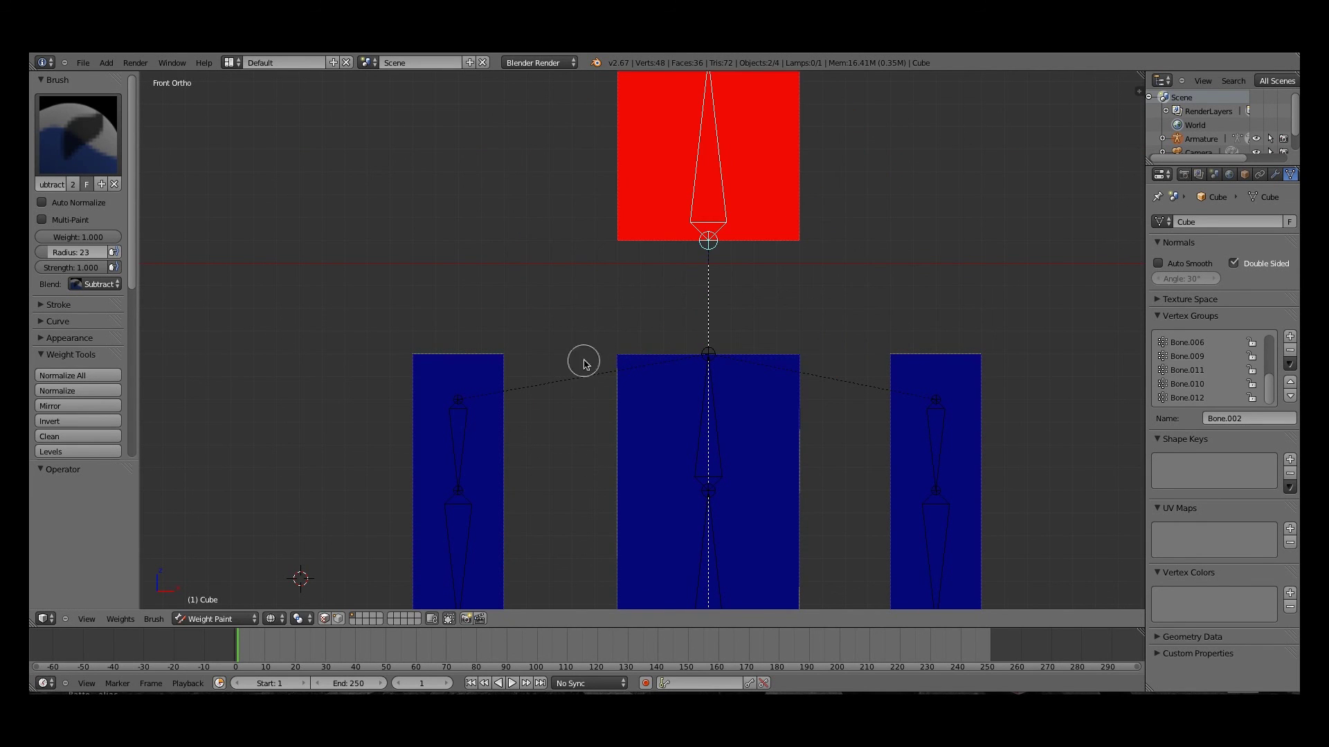
Test-rotate the leg bones Bone.009 and Bone.011, and undo both rotations
{"action": "scroll", "coordinate": [851, 395], "scroll_direction": "down", "scroll_amount": 3}
{"action": "scroll", "coordinate": [760, 80], "scroll_direction": "down", "scroll_amount": 6, "text": "shift"}
{"action": "scroll", "coordinate": [658, 162], "scroll_direction": "up", "scroll_amount": 2}
{"action": "right_click", "coordinate": [623, 133]}
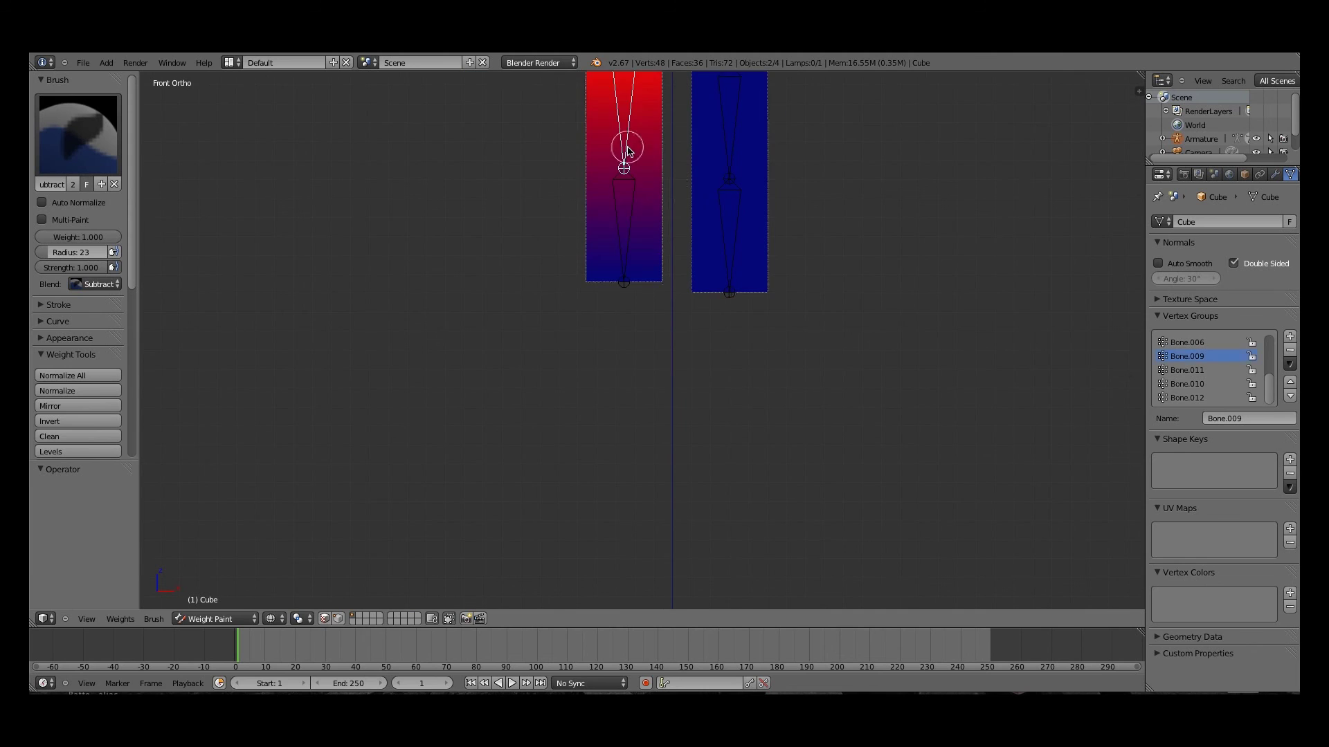
{"action": "key", "text": "r"}
{"action": "left_click", "coordinate": [605, 201]}
{"action": "key", "text": "r"}
{"action": "left_click", "coordinate": [755, 267]}
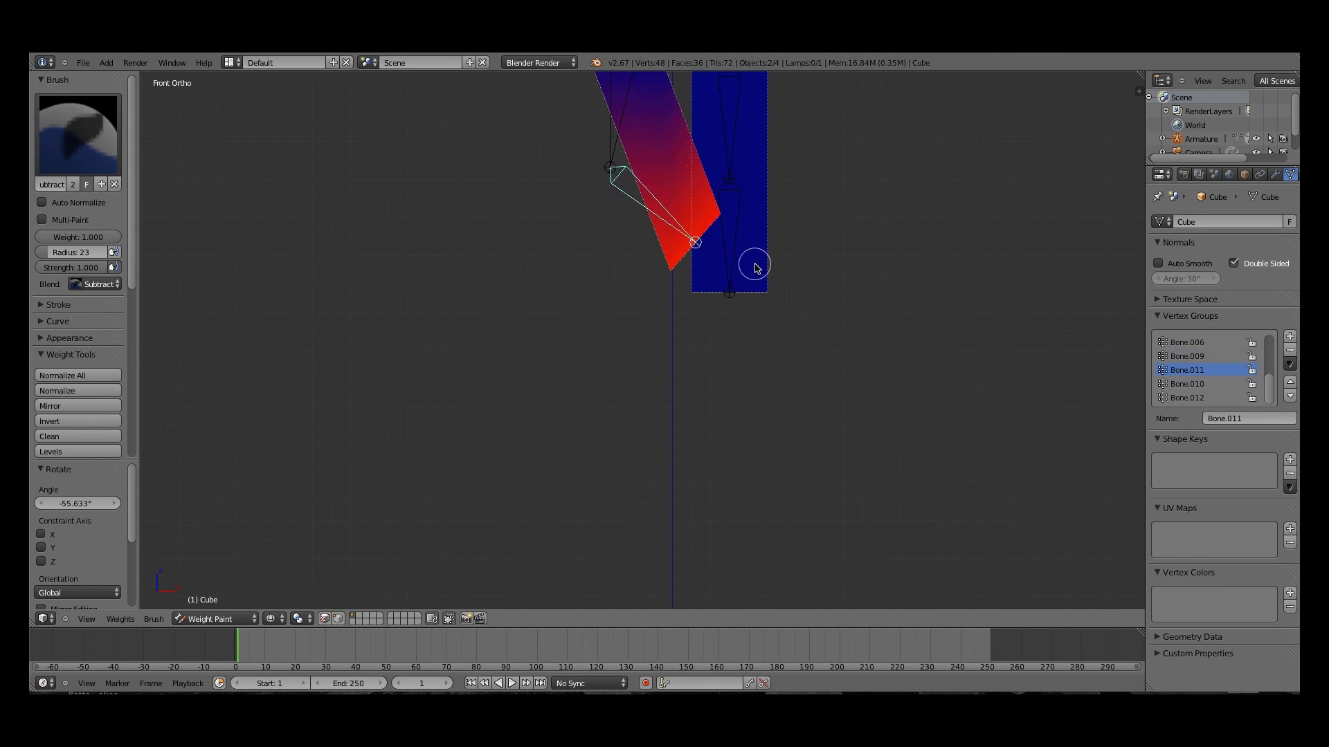
{"action": "key", "text": "ctrl+z"}
{"action": "key", "text": "ctrl+z"}
Select Bone.010 and test-rotate its leg several times in front view, reverting the trial rotations
{"action": "scroll", "coordinate": [648, 249], "scroll_direction": "up", "scroll_amount": 4, "text": "shift"}
{"action": "right_click", "coordinate": [735, 258]}
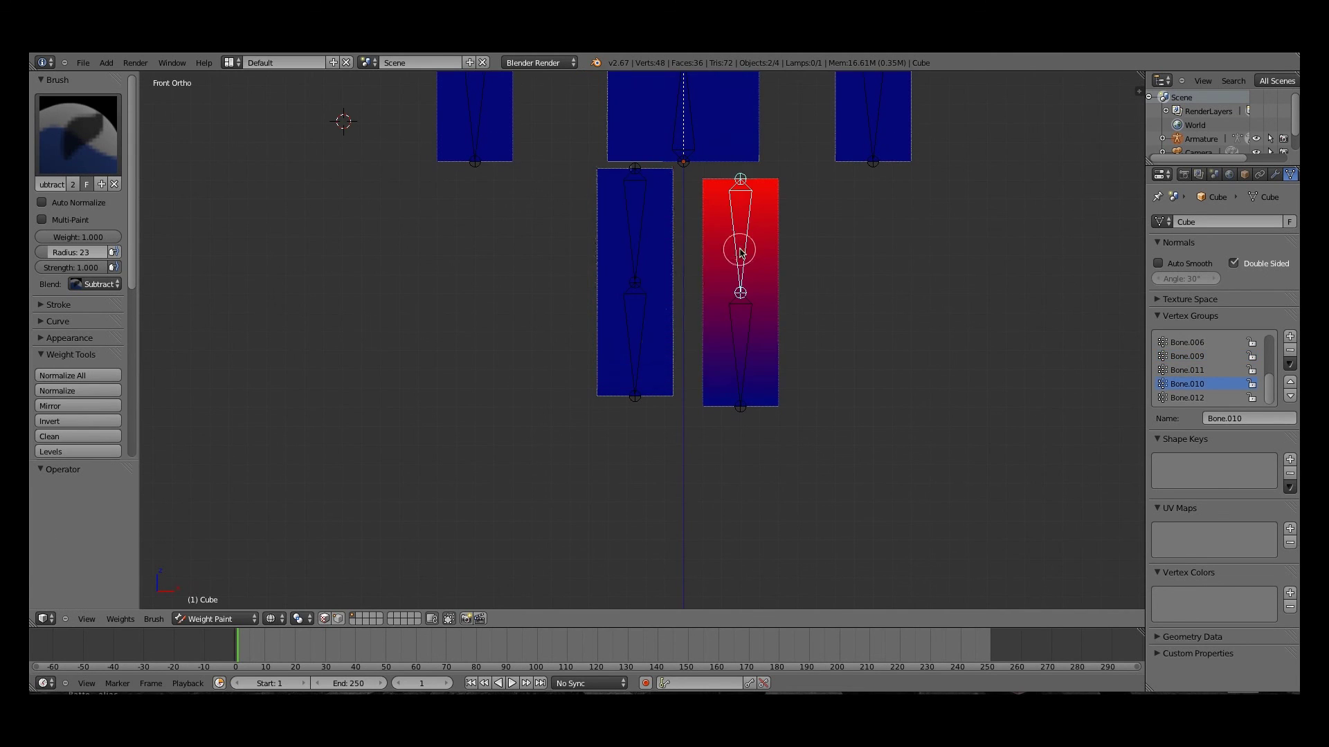
{"action": "key", "text": "r"}
{"action": "left_click", "coordinate": [854, 344]}
{"action": "key", "text": "ctrl+z"}
{"action": "scroll", "coordinate": [673, 437], "scroll_direction": "up", "scroll_amount": 5, "text": "shift"}
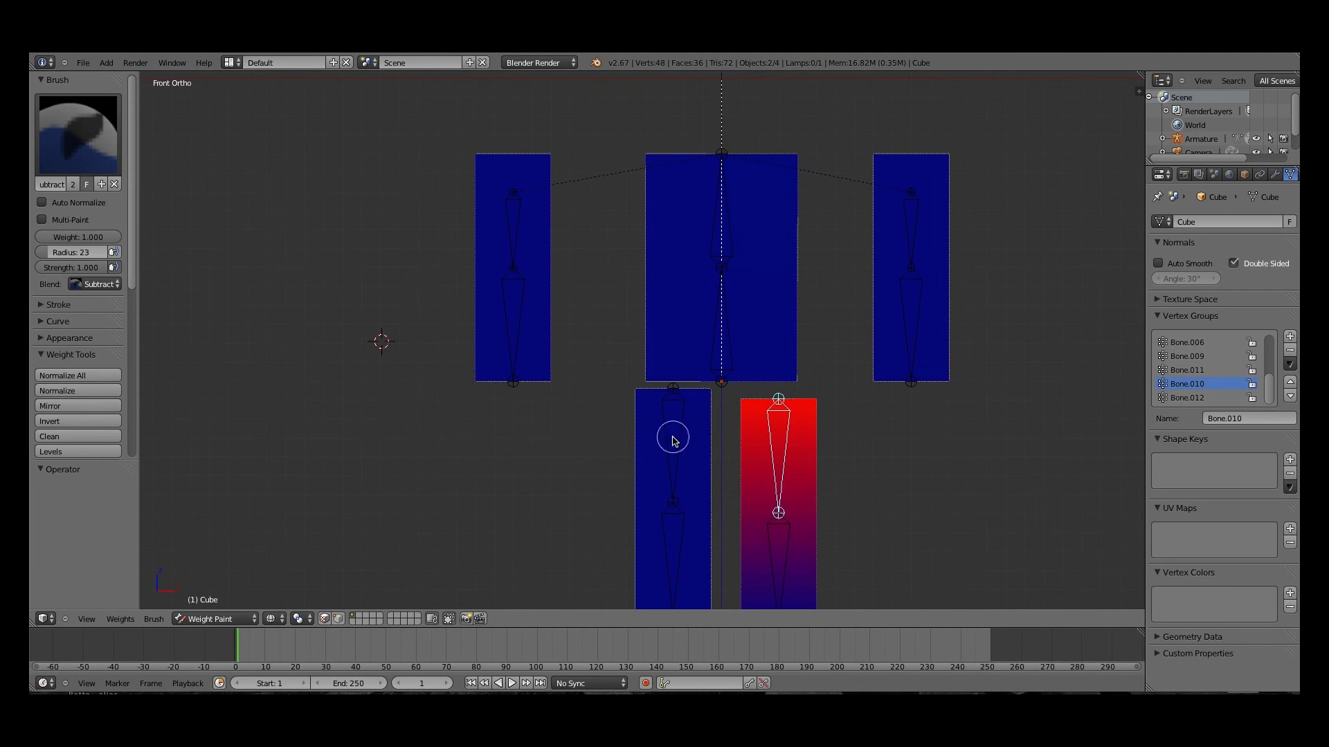
{"action": "key", "text": "r"}
{"action": "key", "text": "Escape"}
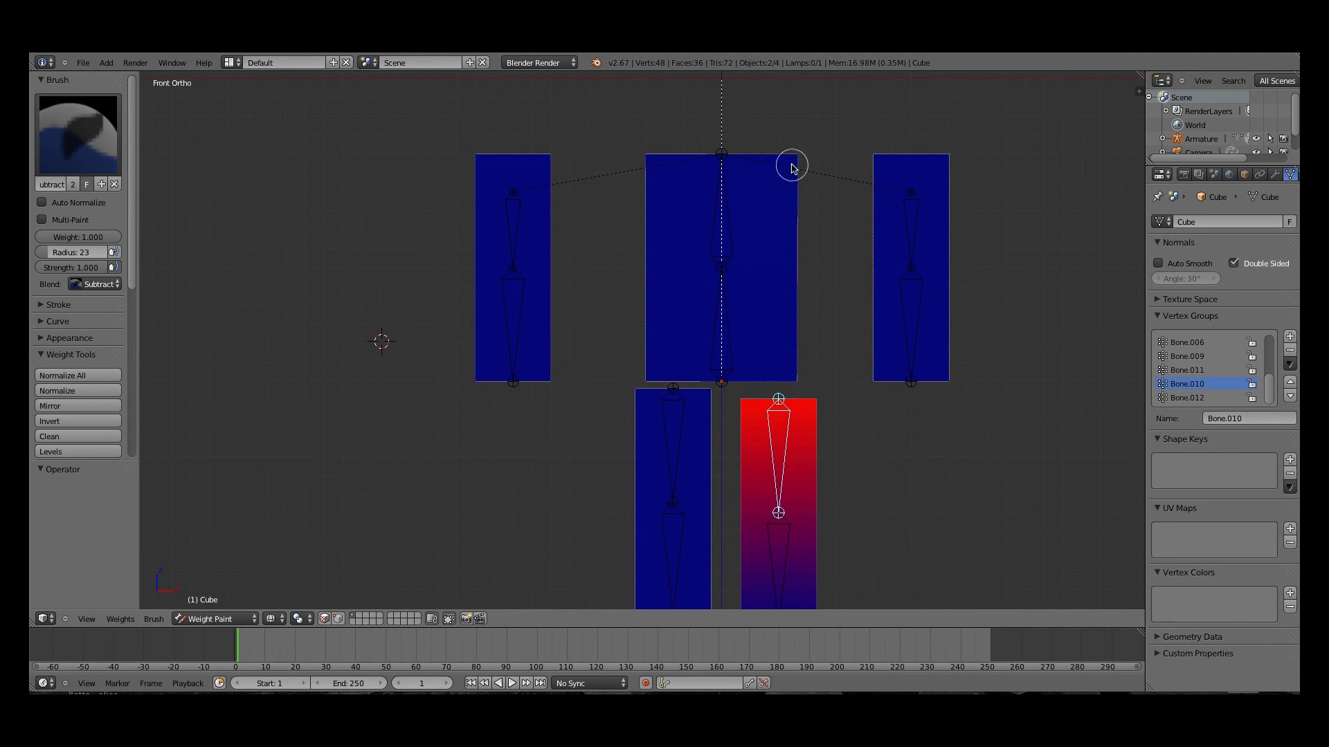
{"action": "key", "text": "r"}
{"action": "left_click", "coordinate": [822, 289]}
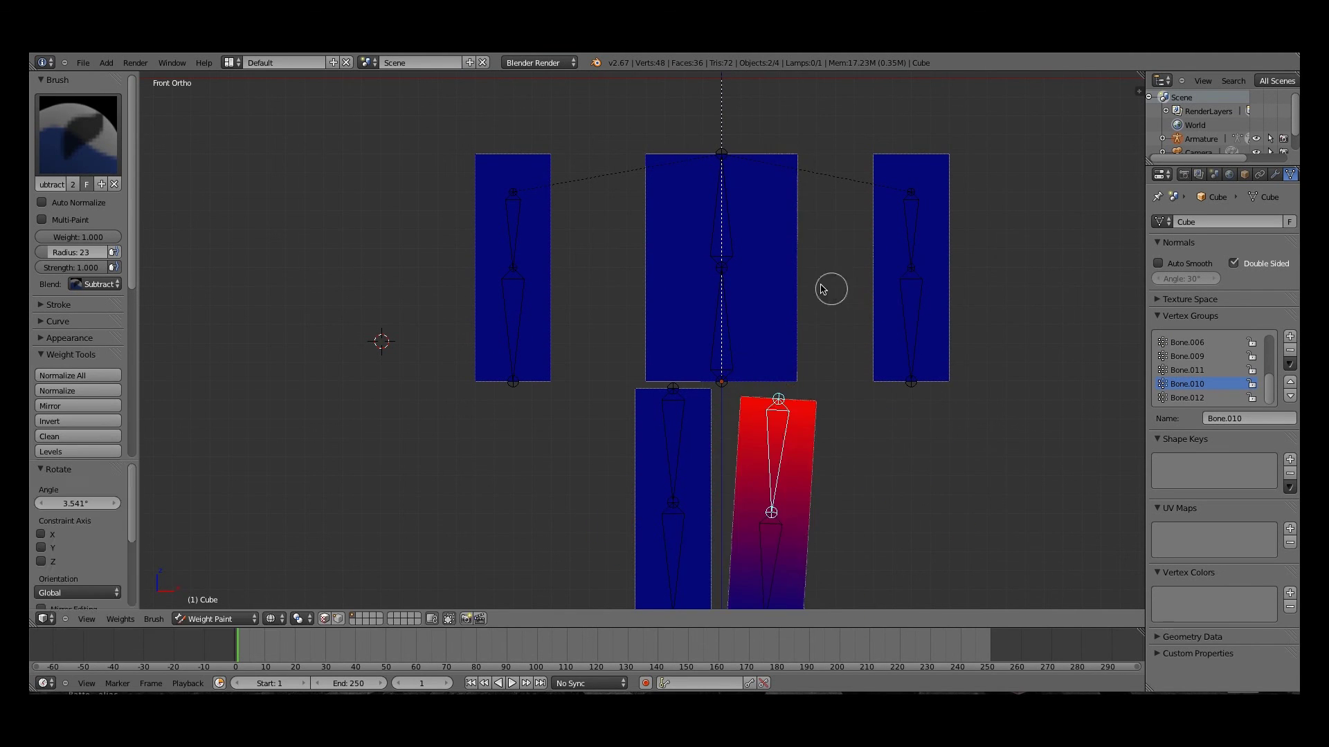
From an angled view, test-rotate Bone.010 and Bone.012, cancelling each rotation
{"action": "middle_click_drag", "start_coordinate": [822, 289], "coordinate": [759, 269]}
{"action": "key", "text": "r"}
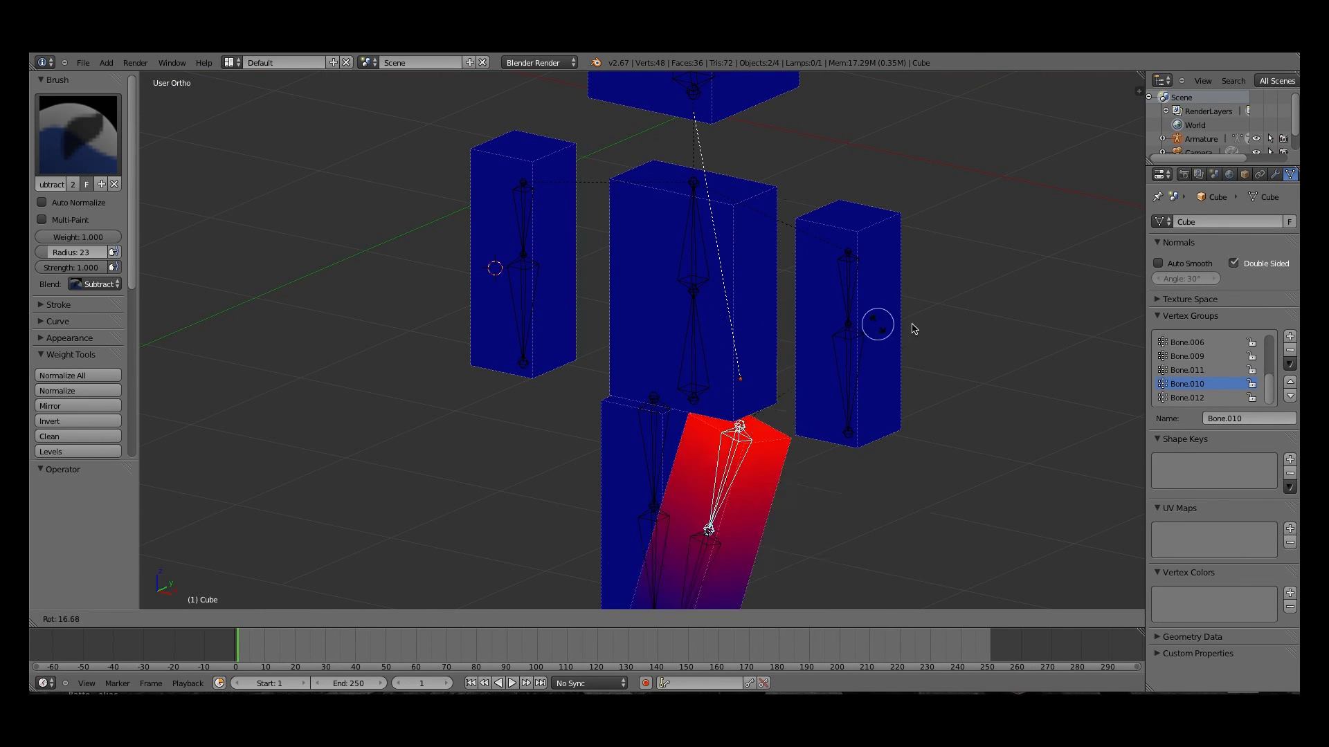
{"action": "right_click", "coordinate": [661, 395]}
{"action": "right_click", "coordinate": [728, 547]}
{"action": "key", "text": "r"}
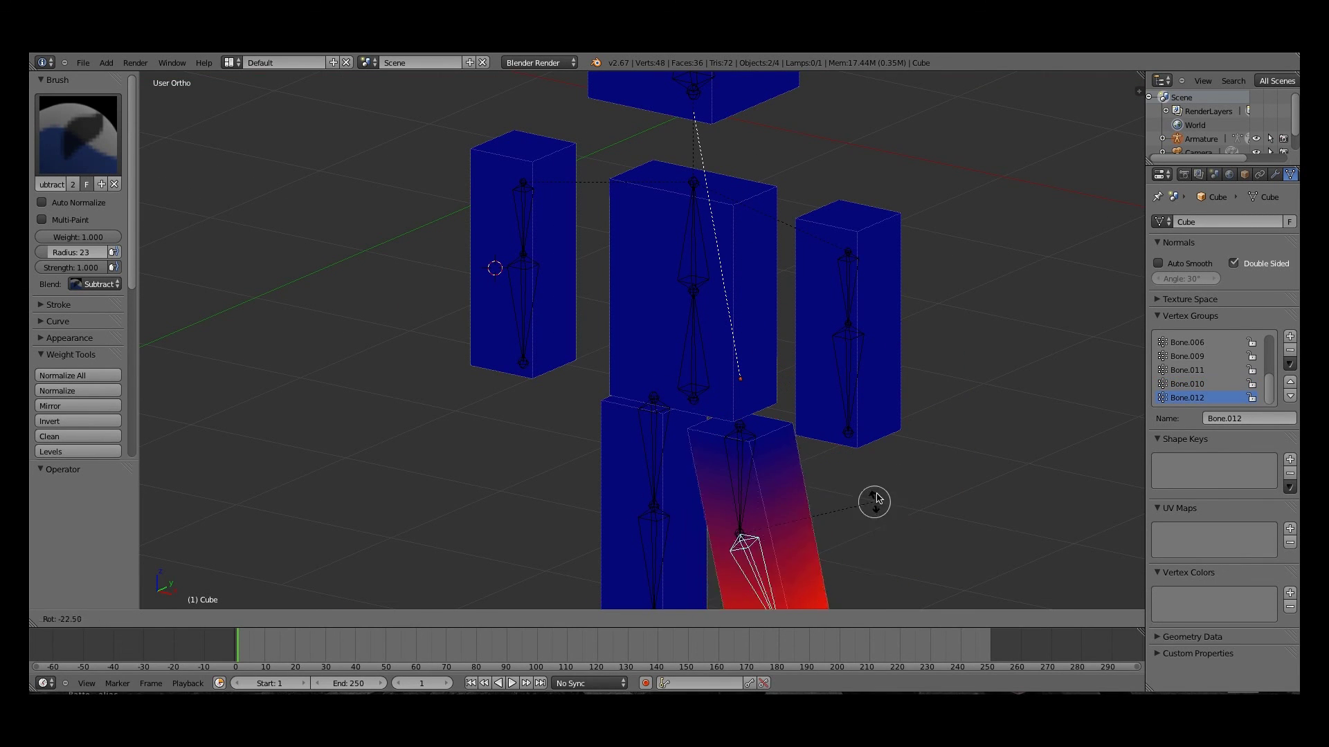
{"action": "key", "text": "Escape"}
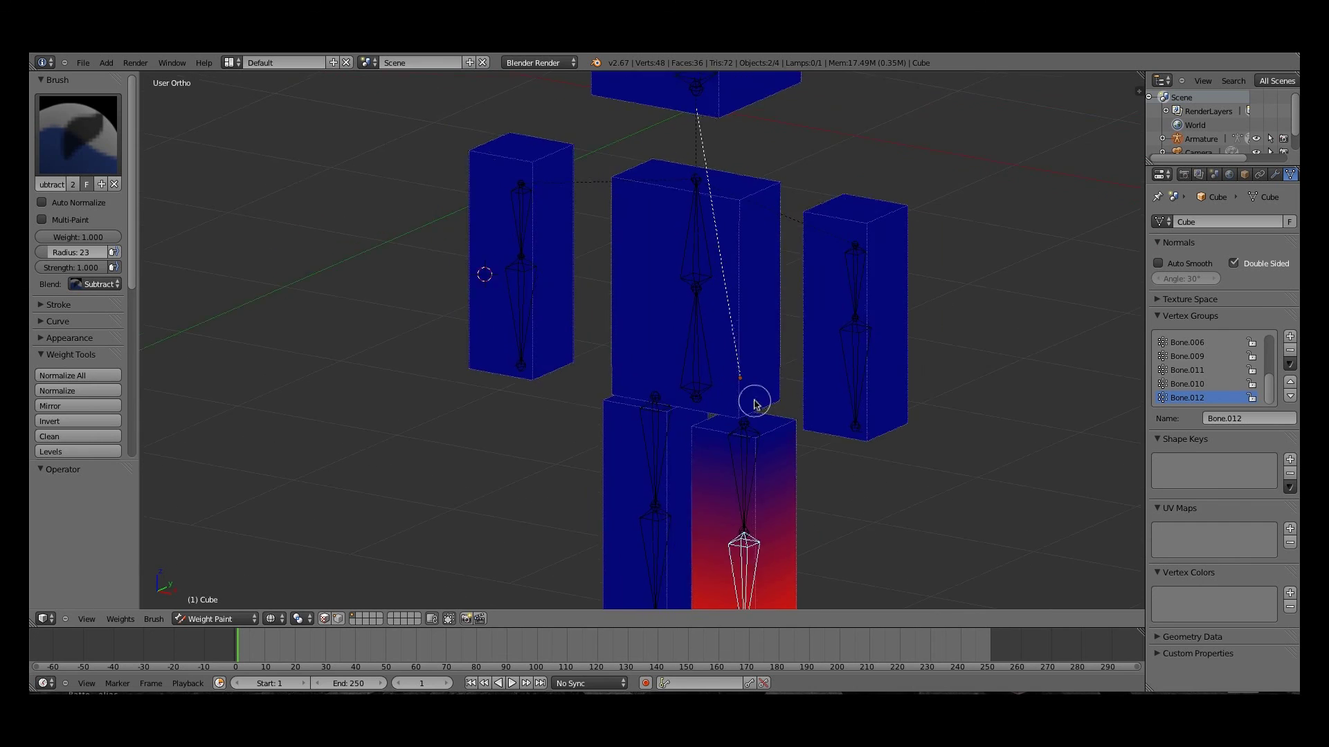
Select the upper arm bone Bone.005 and switch to front view
{"action": "middle_click_drag", "start_coordinate": [756, 394], "coordinate": [833, 356]}
{"action": "right_click", "coordinate": [907, 240]}
{"action": "key", "text": "KP_1"}
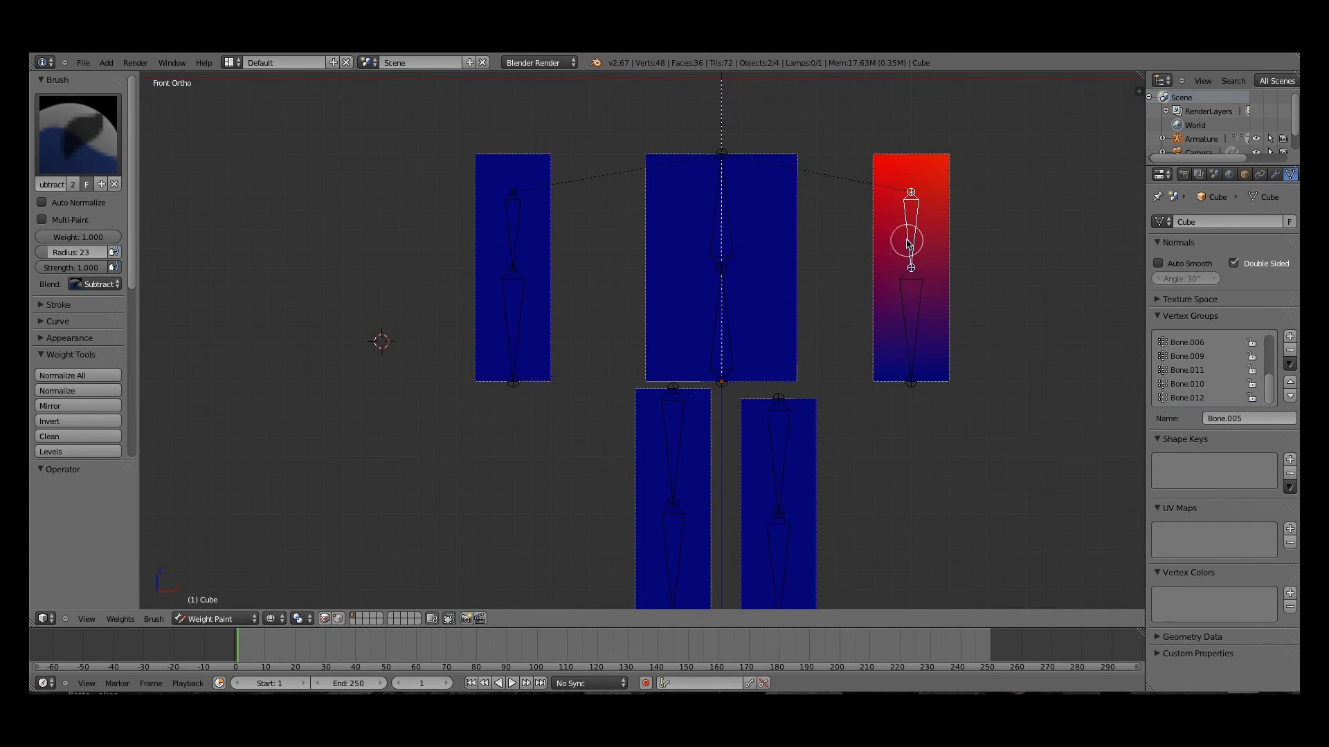
Move the upper arm bones against the torso sides: Bone.005 by -0.4 and Bone.003 by 0.5 along X
{"action": "key", "text": "g"}
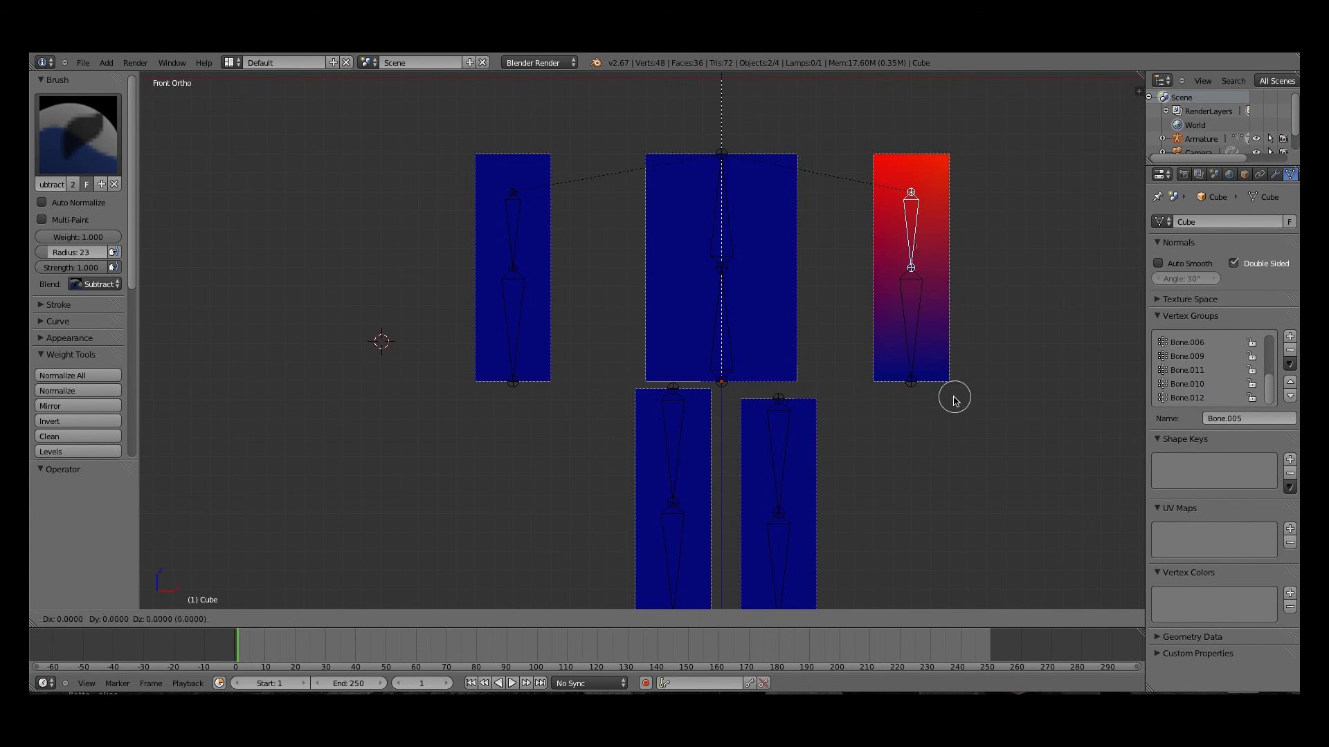
{"action": "left_click", "coordinate": [883, 383]}
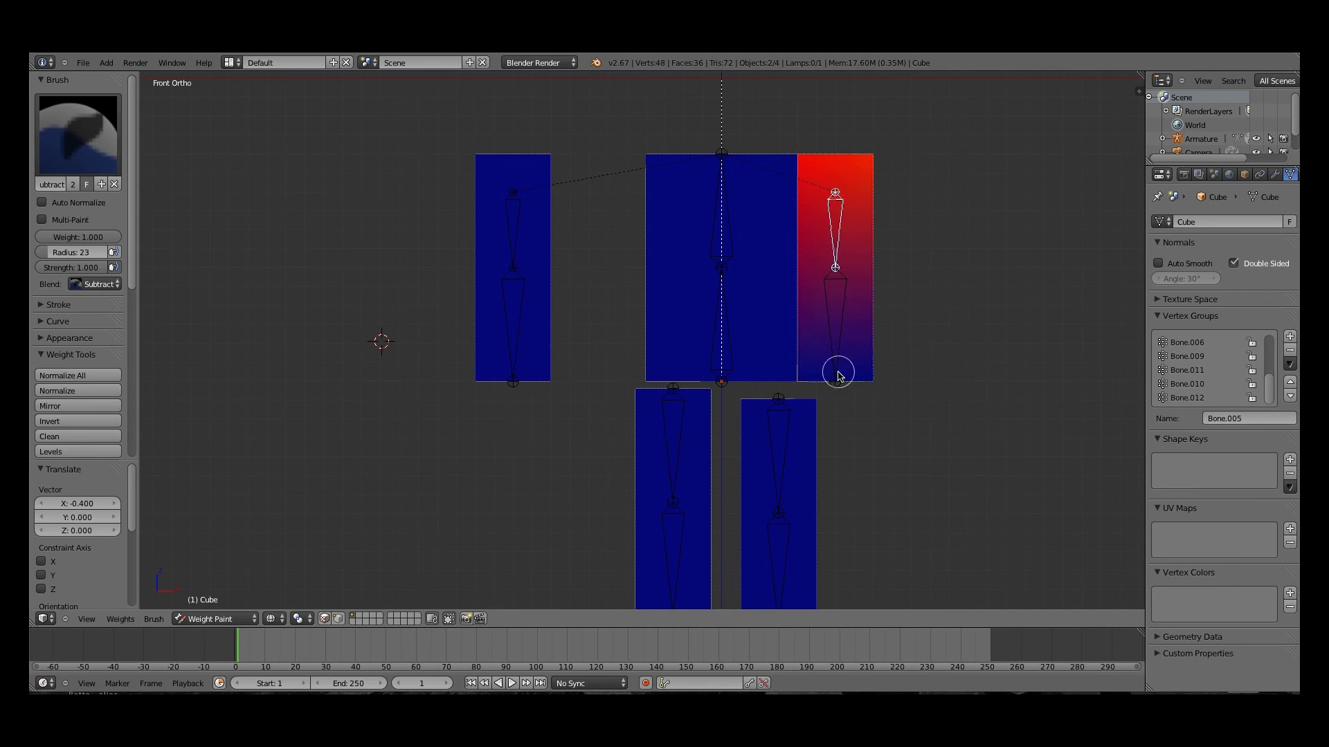
{"action": "right_click", "coordinate": [512, 227]}
{"action": "key", "text": "g"}
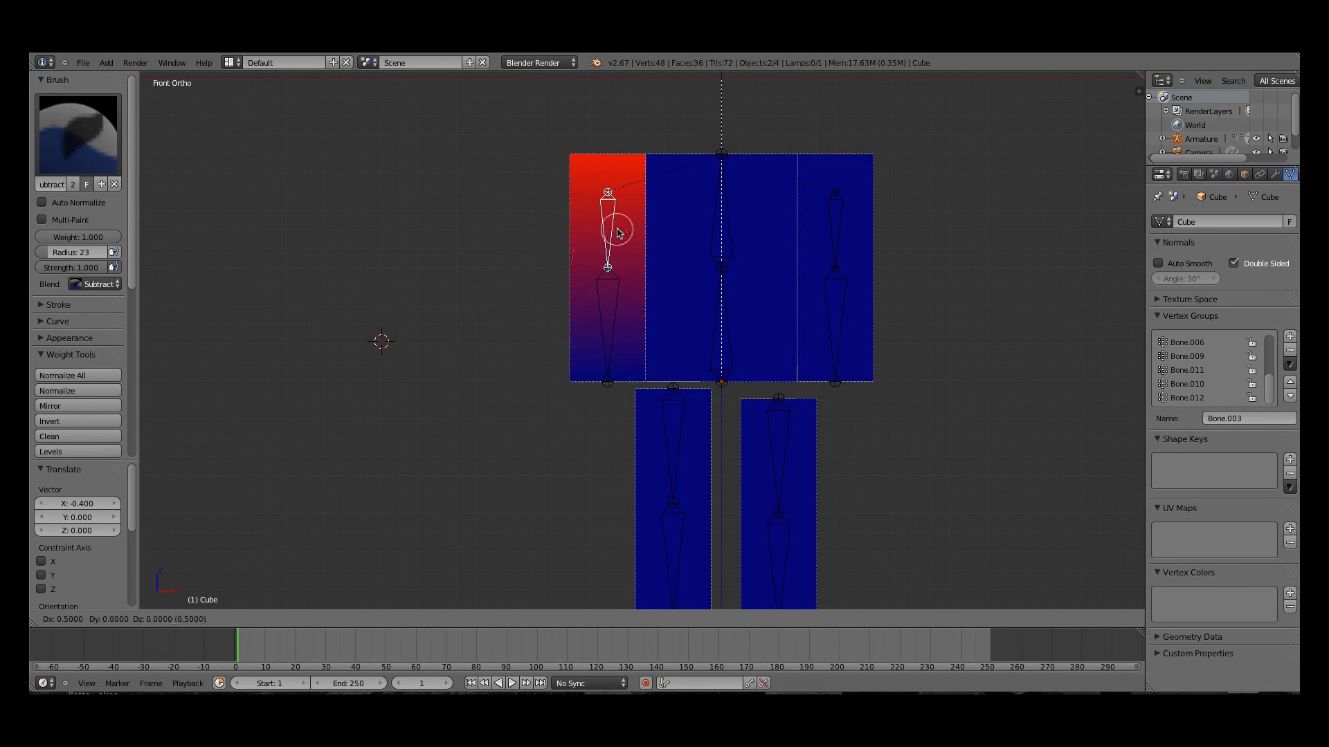
{"action": "left_click", "coordinate": [617, 234]}
Move the leg bones up against the torso: Bone.009 by about 0.06 X and 0.04 Z, Bone.010 by about -0.09 X and 0.09 Z
{"action": "right_click", "coordinate": [677, 454]}
{"action": "key", "text": "g"}
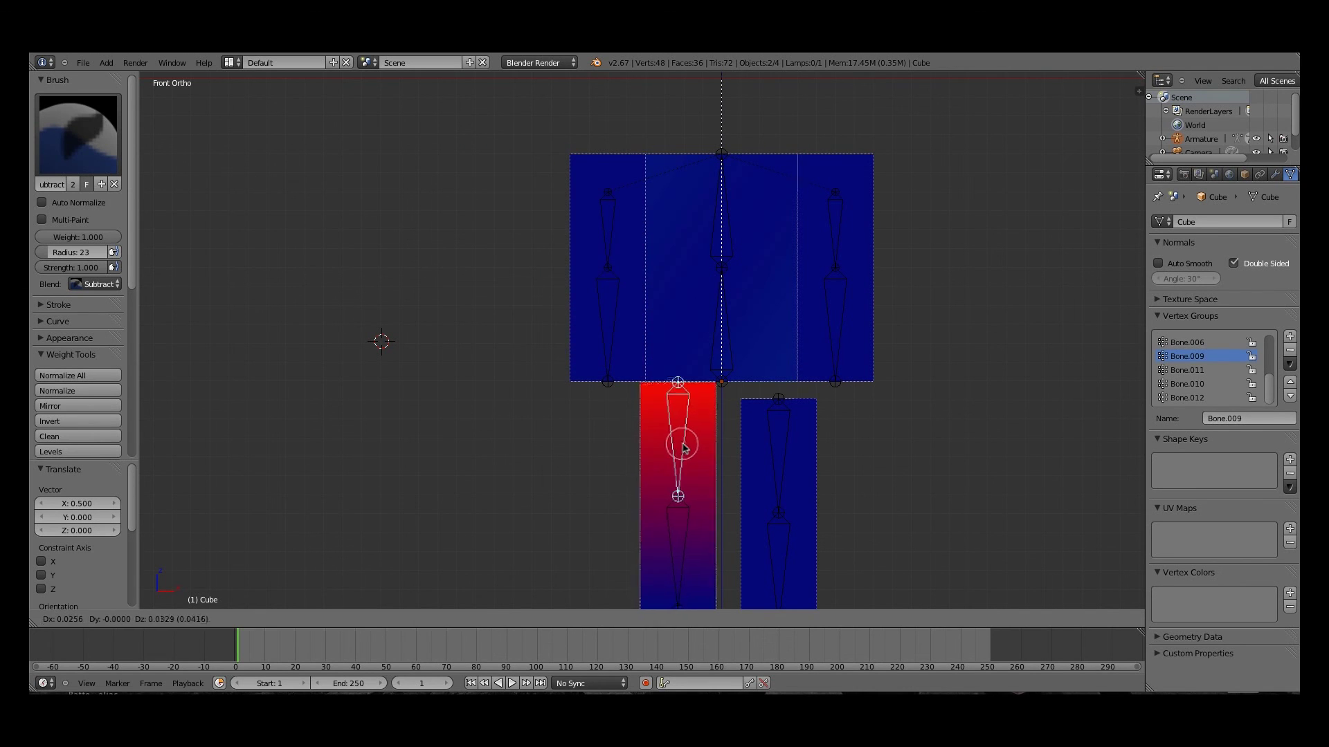
{"action": "left_click", "coordinate": [689, 448]}
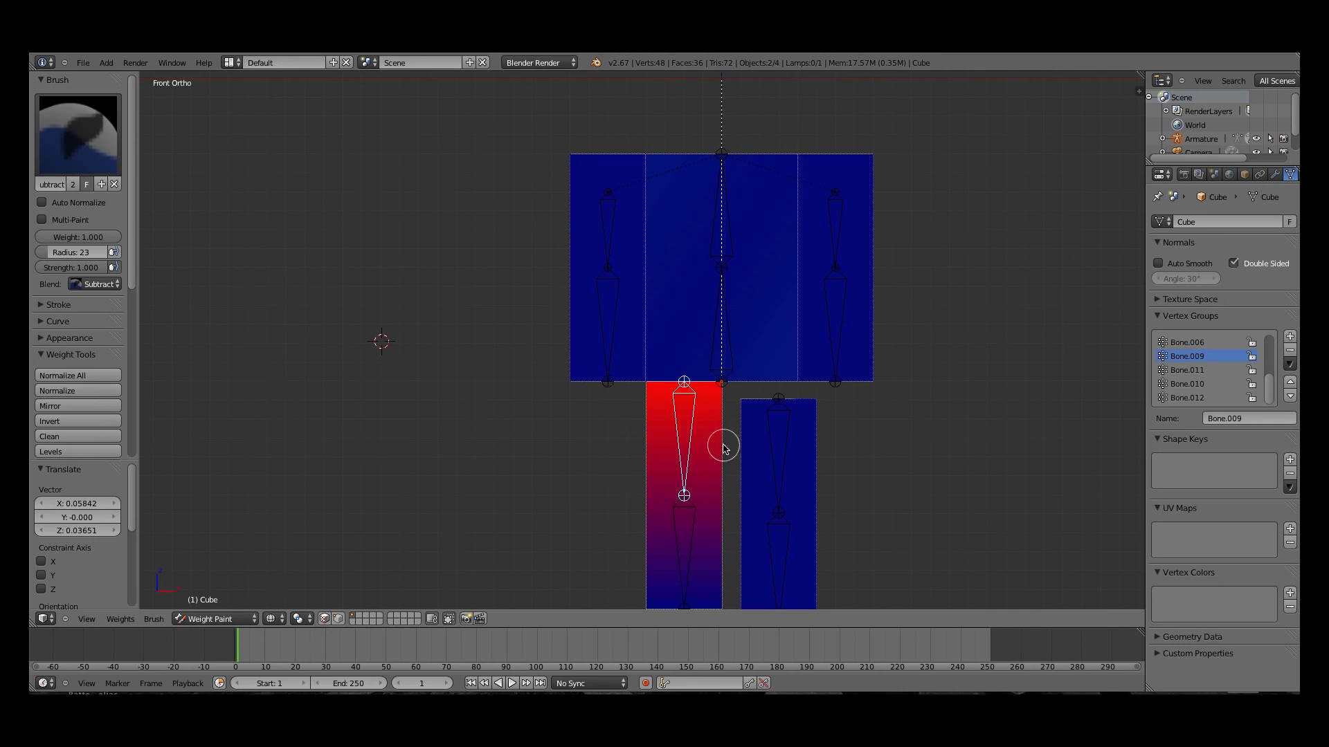
{"action": "right_click", "coordinate": [801, 463]}
{"action": "key", "text": "g"}
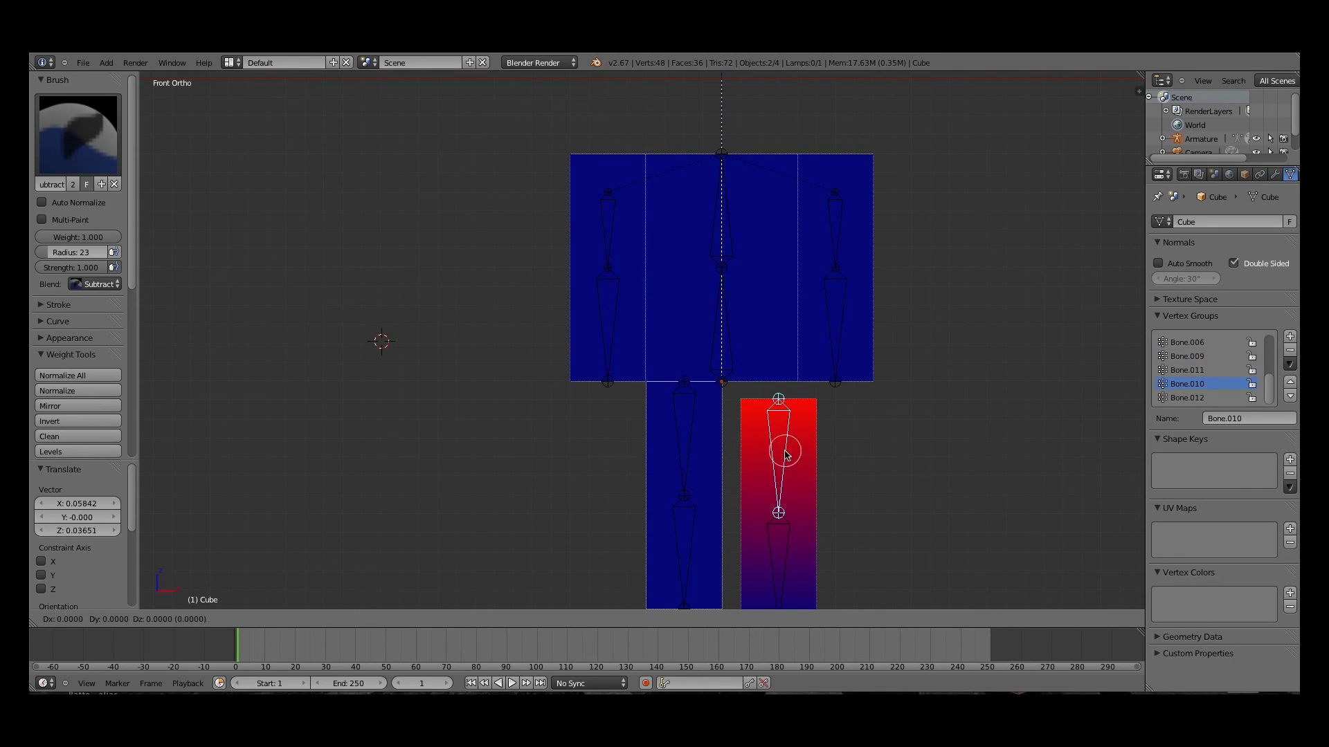
{"action": "left_click", "coordinate": [776, 446]}
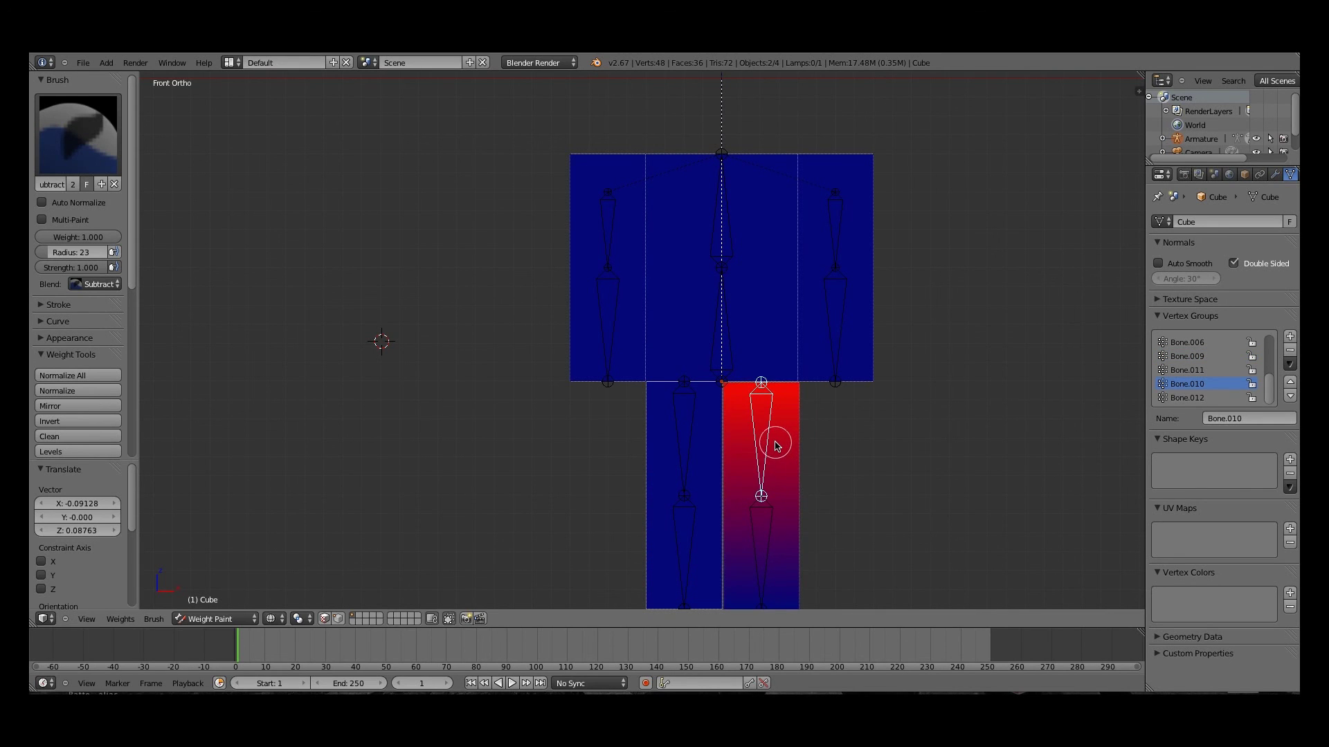
{"action": "key", "text": "shift+a"}
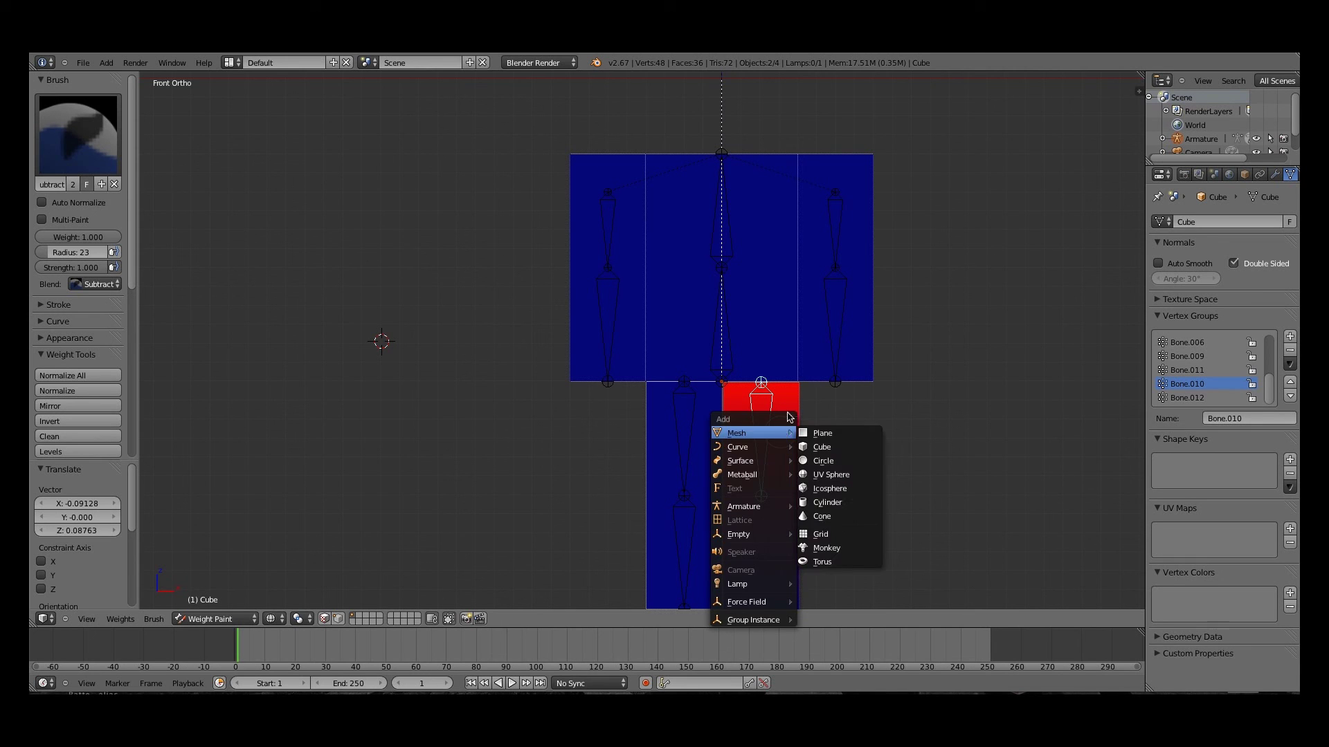
{"action": "key", "text": "Escape"}
Save the scene over the existing blend file
{"action": "scroll", "coordinate": [786, 405], "scroll_direction": "up", "scroll_amount": 3}
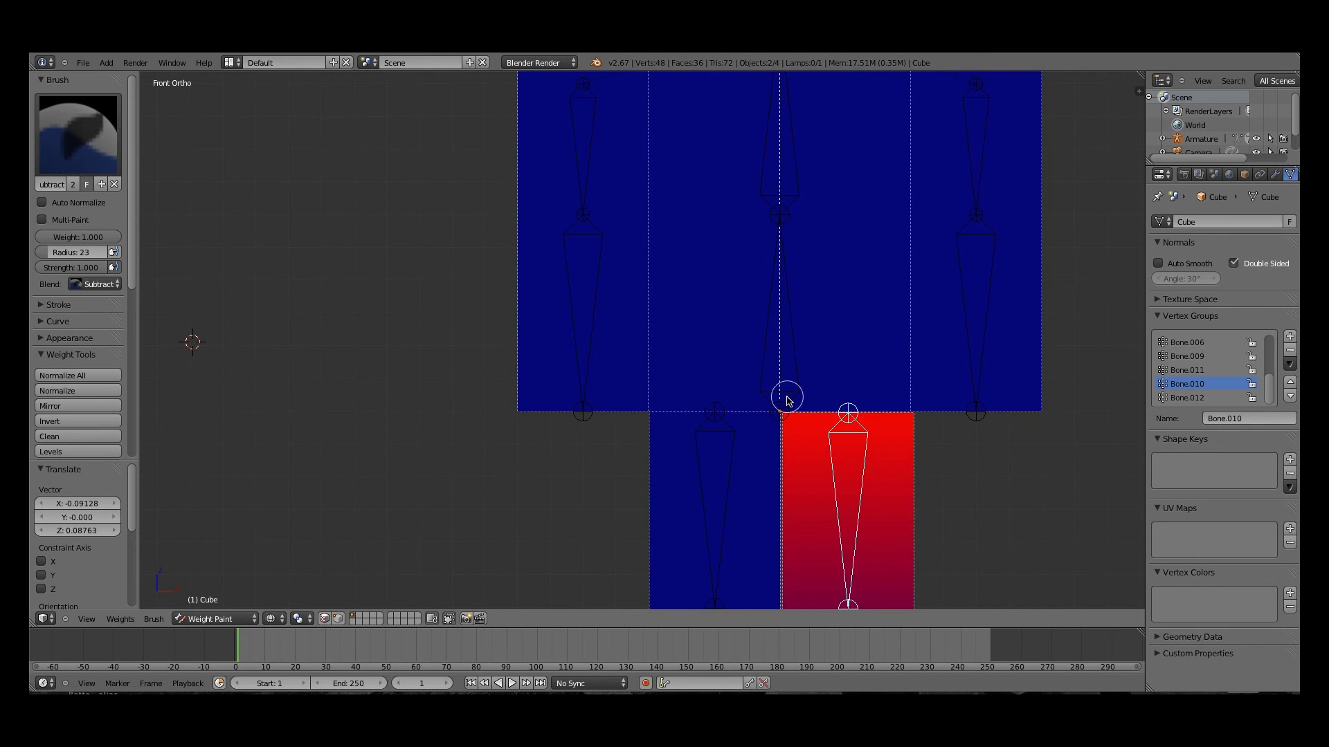
{"action": "key", "text": "ctrl+s"}
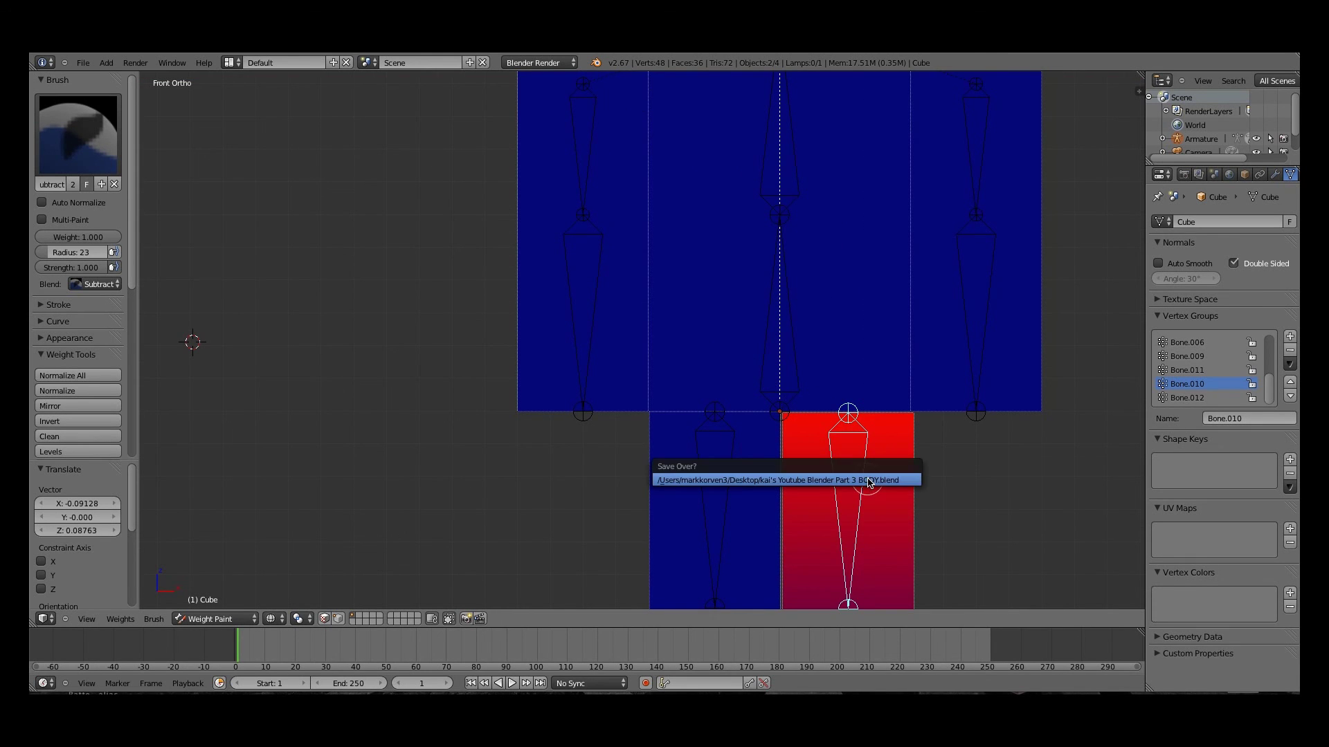
{"action": "left_click", "coordinate": [868, 482]}
Nudge Bone.010 by about -0.007 in X and 0.005 in Z to close the gaps to the torso and the other leg
{"action": "scroll", "coordinate": [856, 449], "scroll_direction": "down", "scroll_amount": 2}
{"action": "scroll", "coordinate": [854, 444], "scroll_direction": "up", "scroll_amount": 5}
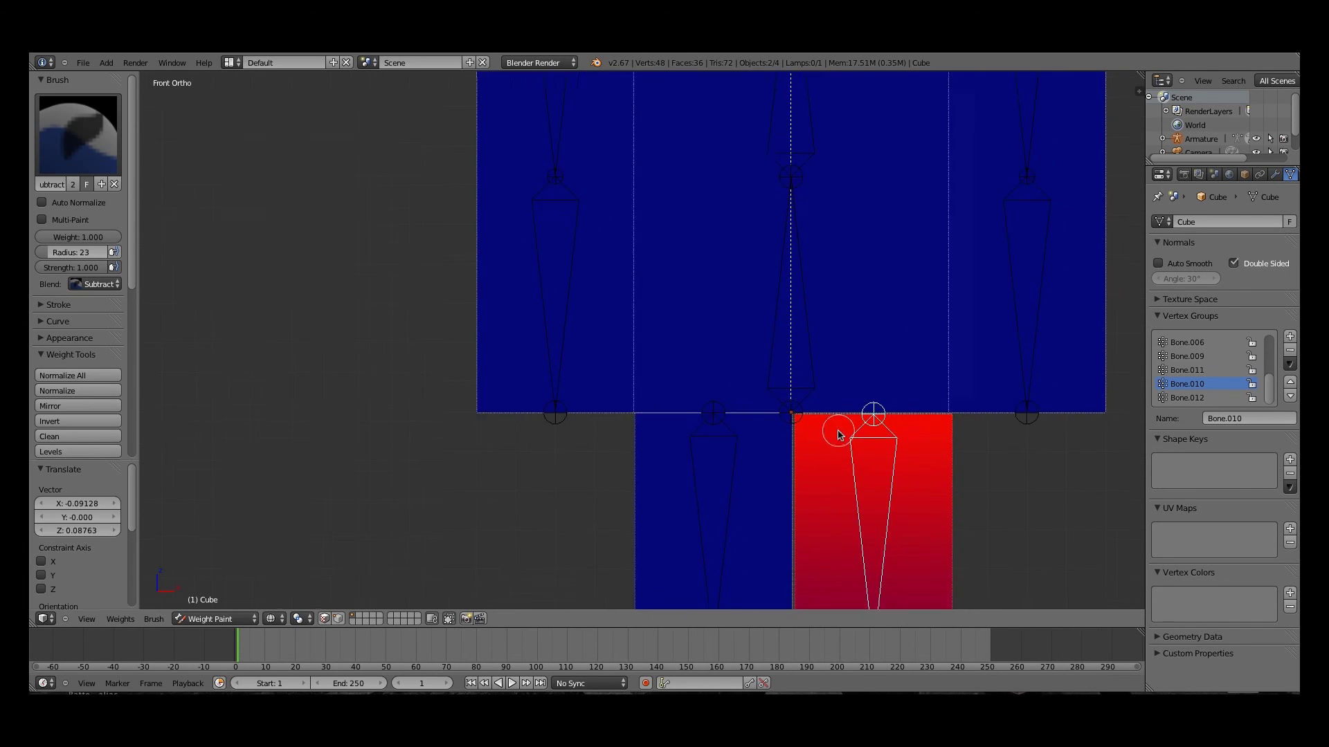
{"action": "middle_click_drag", "start_coordinate": [804, 465], "coordinate": [723, 425], "text": "shift"}
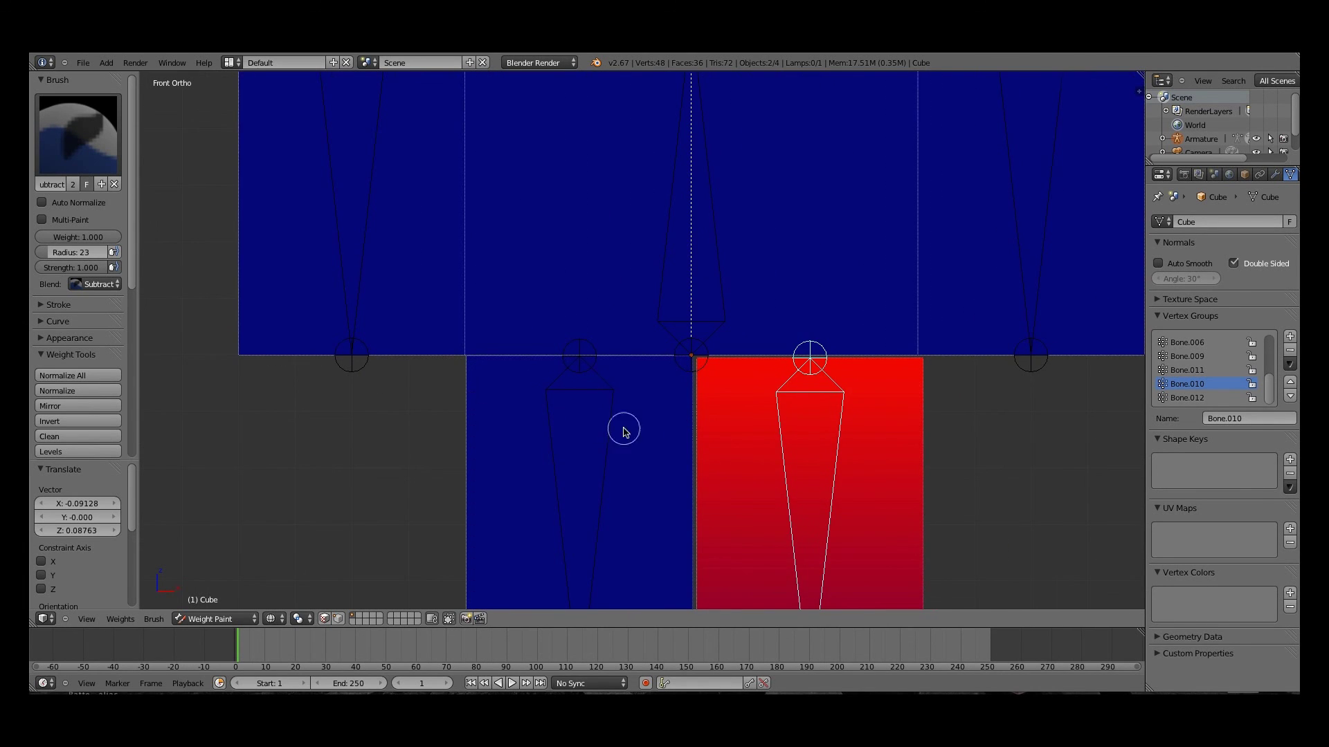
{"action": "key", "text": "g"}
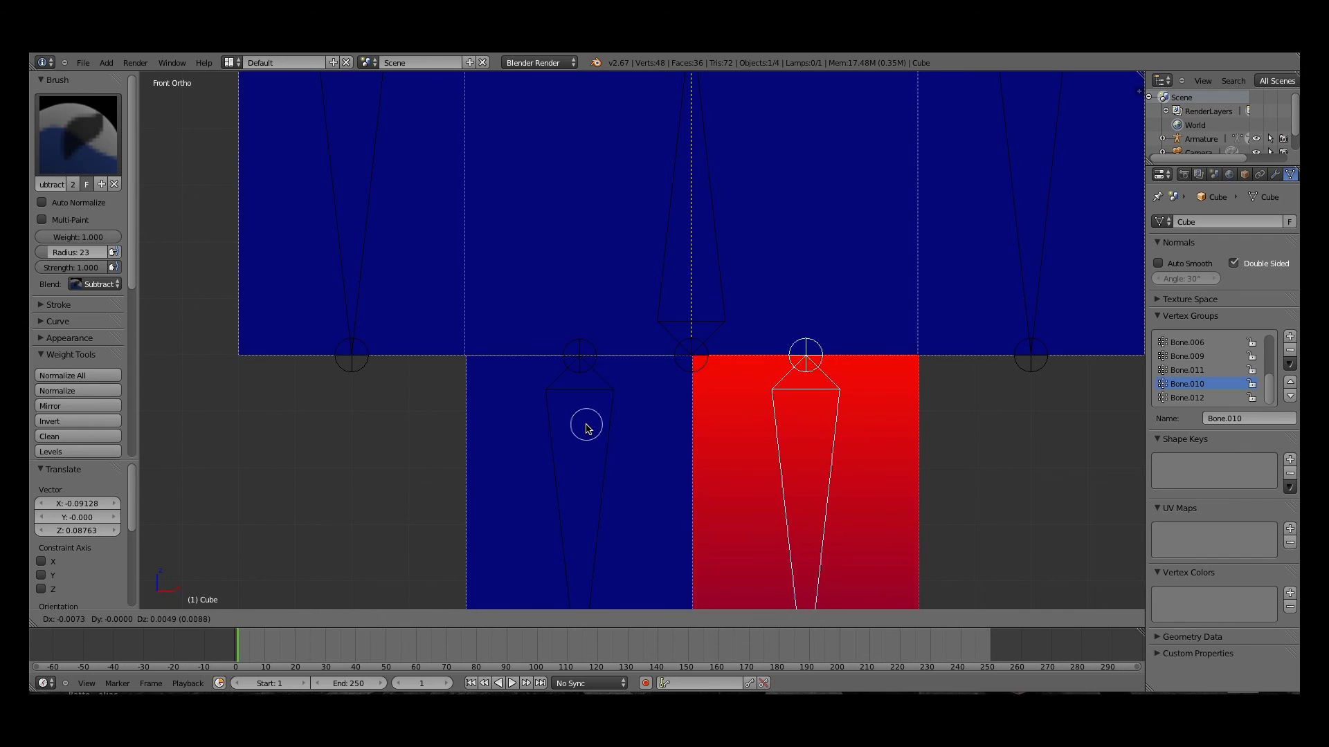
{"action": "left_click", "coordinate": [584, 424]}
{"action": "right_click", "coordinate": [615, 447]}
{"action": "key", "text": "g"}
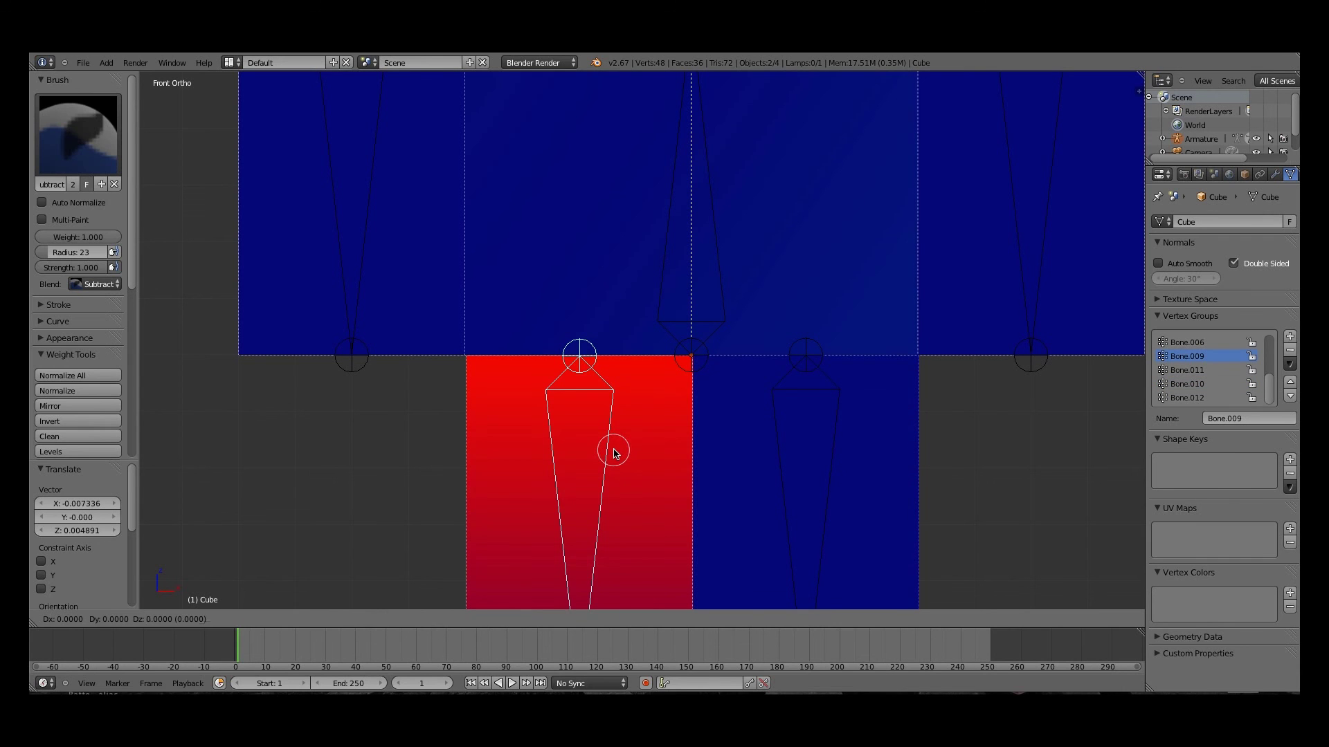
{"action": "left_click", "coordinate": [614, 449]}
Select the head bone Bone.002 and move it down 0.5 along Z onto the top of the torso
{"action": "scroll", "coordinate": [654, 399], "scroll_direction": "down", "scroll_amount": 3}
{"action": "middle_click_drag", "start_coordinate": [672, 165], "coordinate": [682, 420], "text": "shift"}
{"action": "middle_click_drag", "start_coordinate": [710, 136], "coordinate": [742, 291], "text": "shift"}
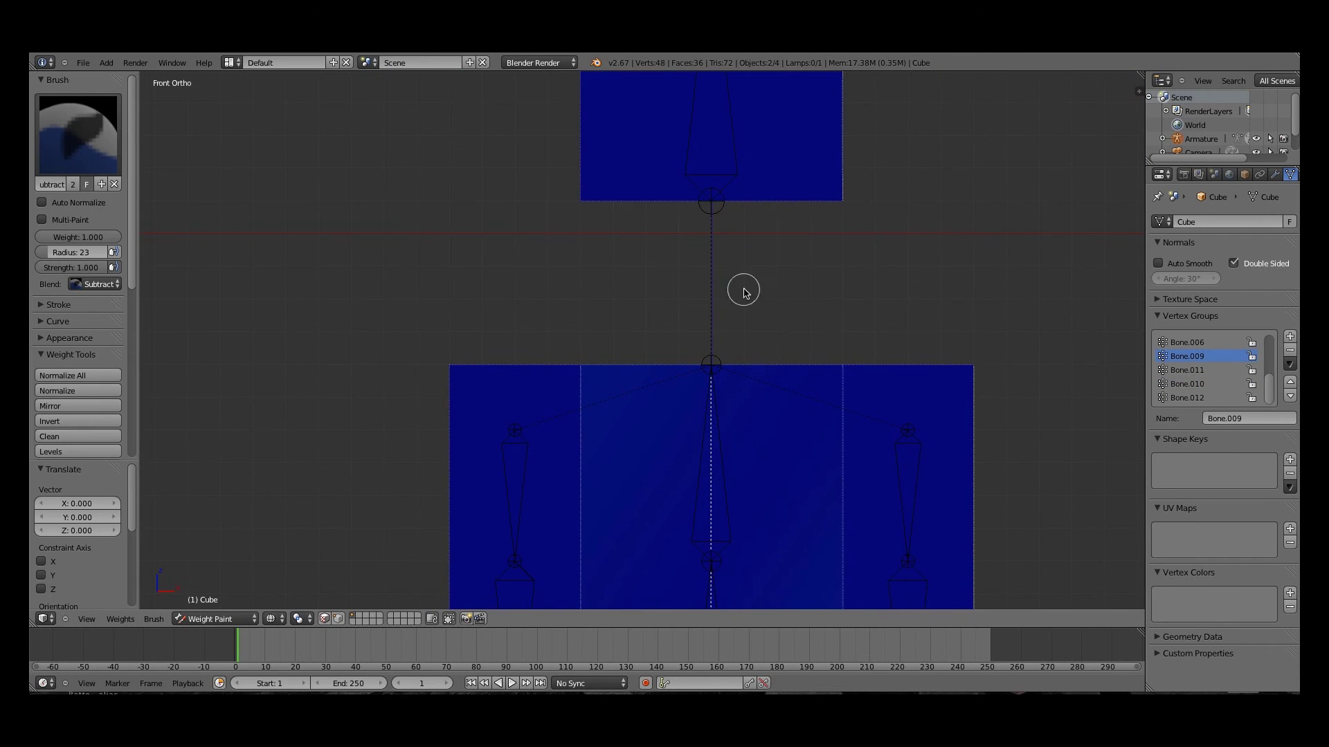
{"action": "right_click", "coordinate": [739, 124]}
{"action": "key", "text": "ctrl+g"}
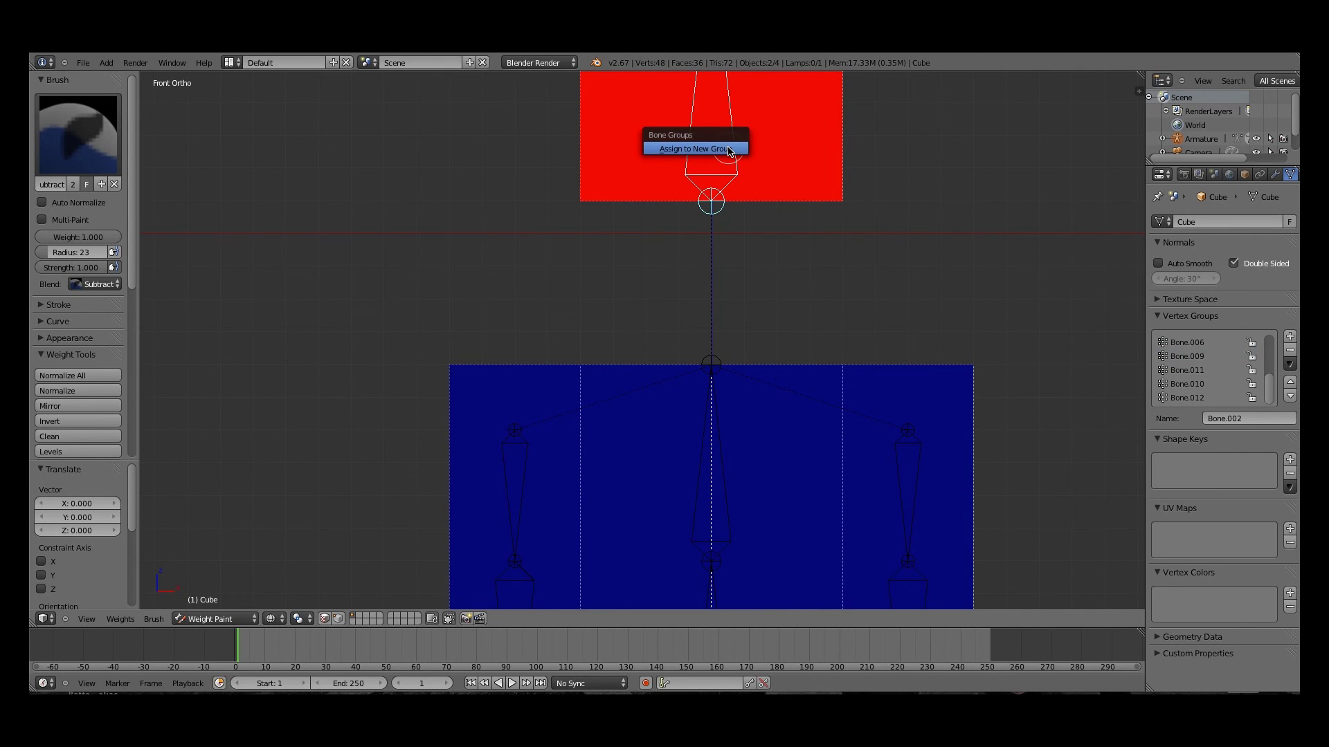
{"action": "key", "text": "g"}
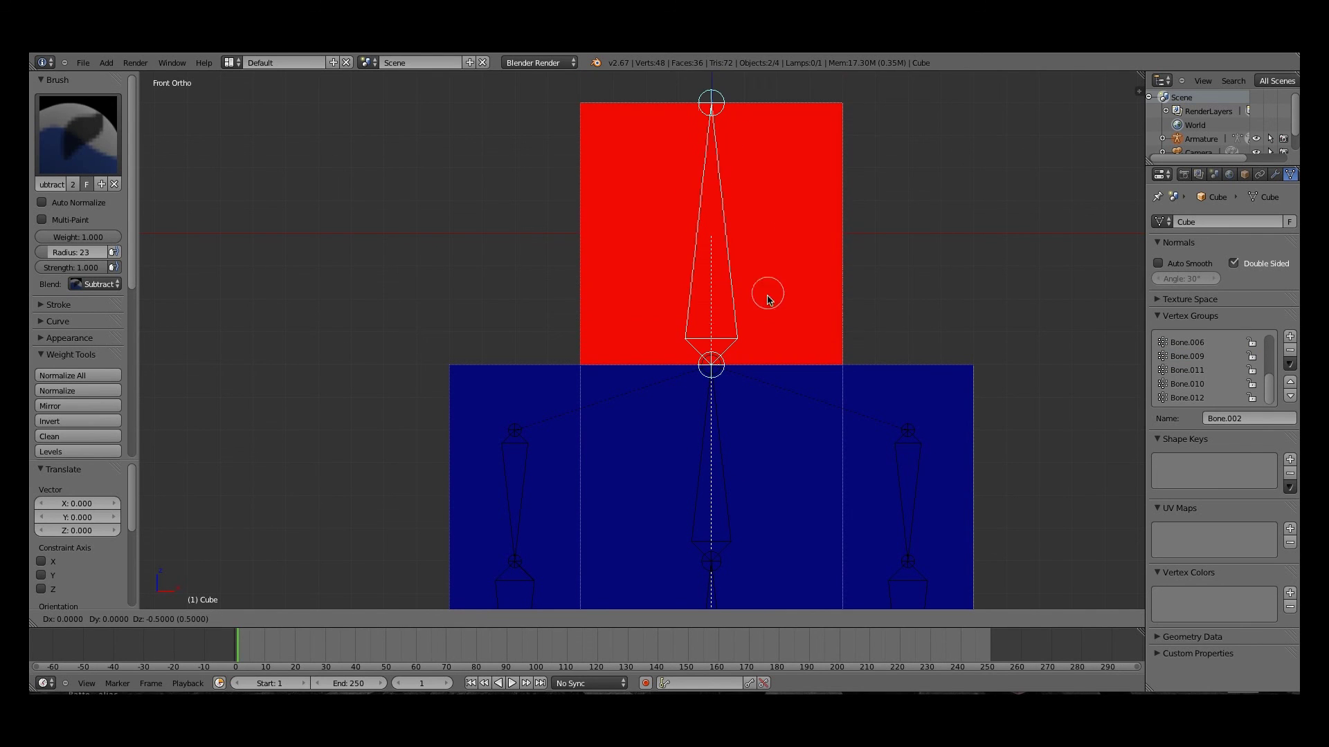
{"action": "left_click", "coordinate": [765, 311]}
Switch the viewport from wireframe to solid shading and return to Weight Paint mode
{"action": "scroll", "coordinate": [765, 311], "scroll_direction": "down", "scroll_amount": 4}
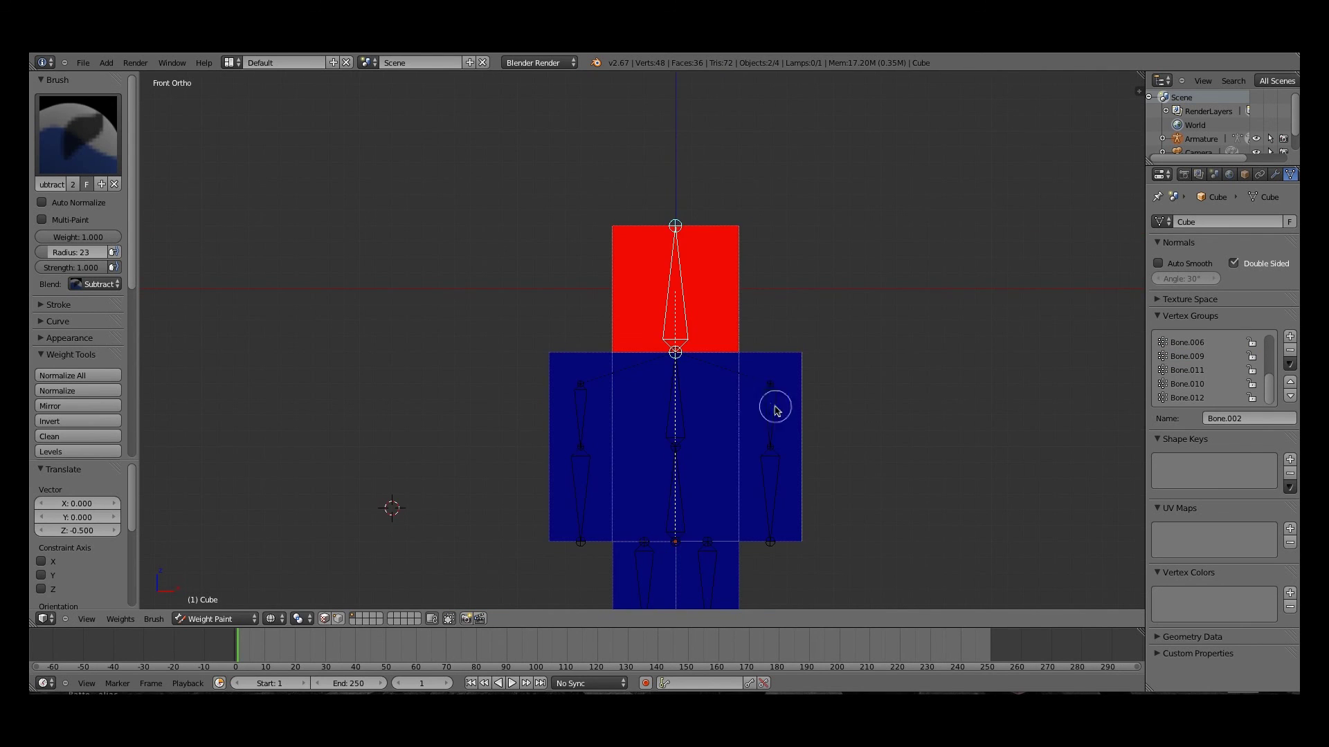
{"action": "key", "text": "Tab"}
{"action": "key", "text": "z"}
{"action": "key", "text": "Tab"}
Test-rotate the arm bone Bone.005 and the upper torso bone Bone.001, undoing each rotation
{"action": "right_click", "coordinate": [773, 409]}
{"action": "key", "text": "r"}
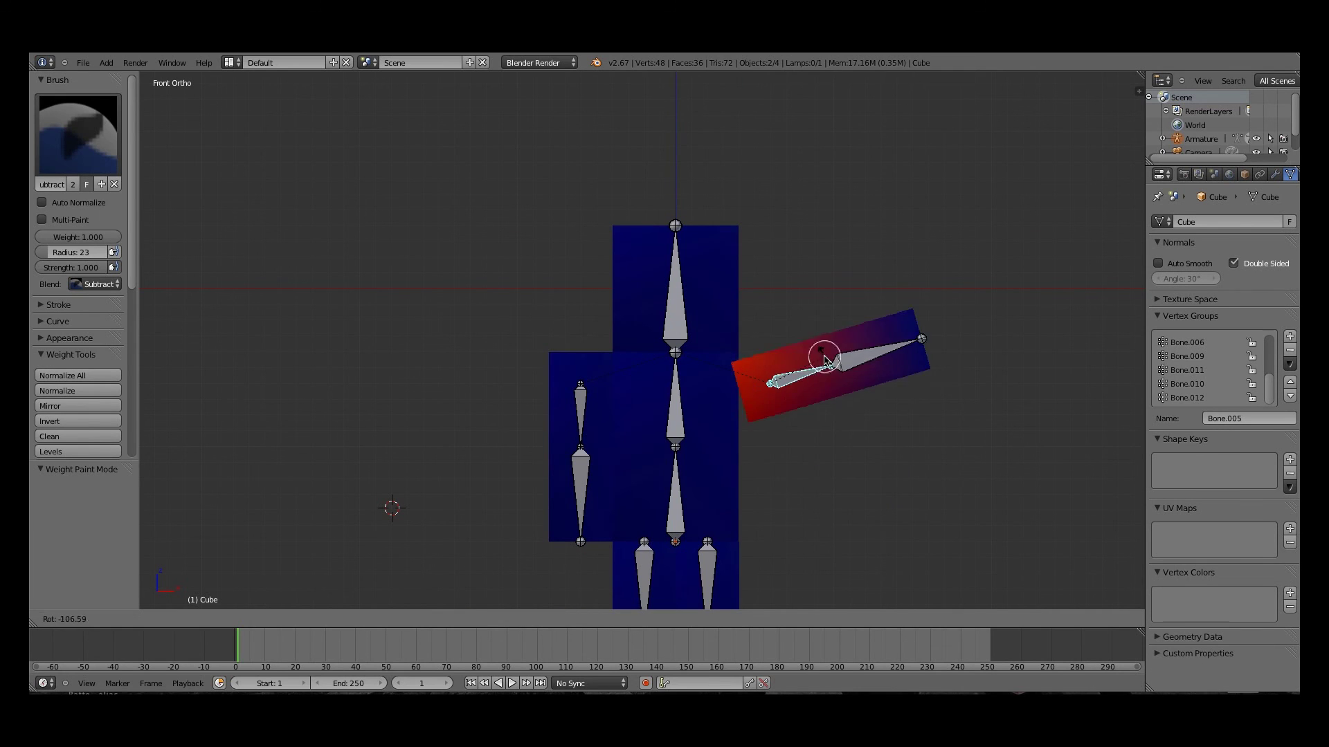
{"action": "left_click", "coordinate": [900, 417]}
{"action": "key", "text": "ctrl+z"}
{"action": "right_click", "coordinate": [670, 405]}
{"action": "key", "text": "r"}
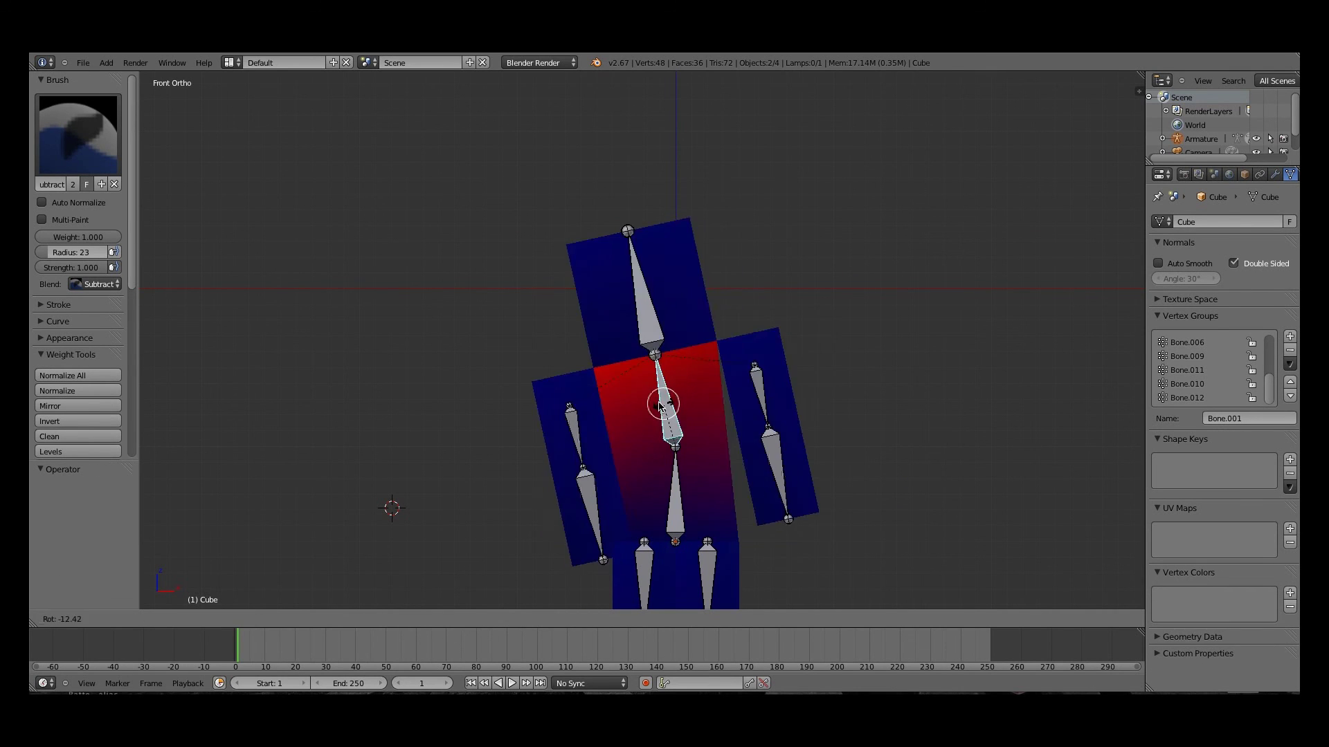
{"action": "left_click", "coordinate": [746, 380]}
{"action": "key", "text": "ctrl+z"}
Inspect the assembled character from several angles, checking how the head, torso, arms and legs fit together
{"action": "middle_click_drag", "start_coordinate": [768, 417], "coordinate": [708, 331], "text": "shift"}
{"action": "scroll", "coordinate": [751, 323], "scroll_direction": "up", "scroll_amount": 1}
{"action": "scroll", "coordinate": [752, 326], "scroll_direction": "up", "scroll_amount": 1}
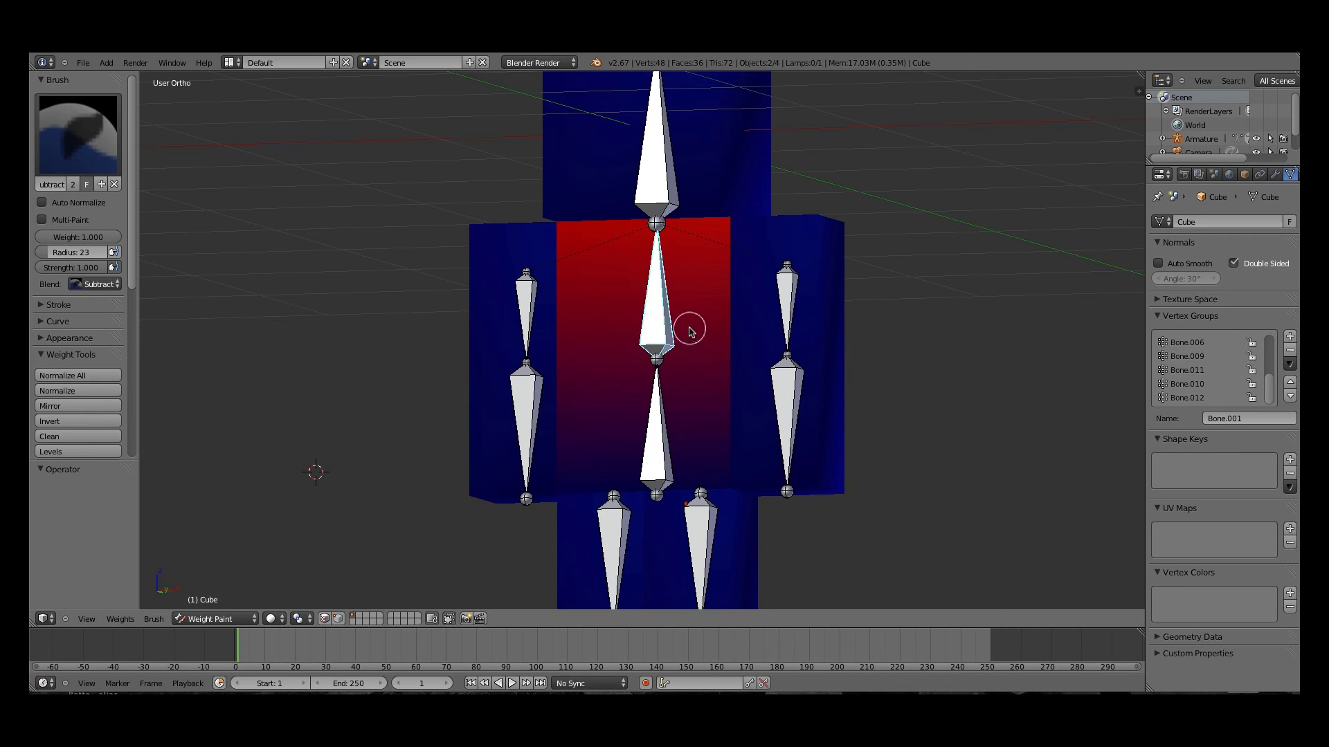
{"action": "scroll", "coordinate": [694, 280], "scroll_direction": "up", "scroll_amount": 1}
{"action": "middle_click_drag", "start_coordinate": [681, 270], "coordinate": [650, 400], "text": "shift"}
{"action": "scroll", "coordinate": [694, 353], "scroll_direction": "down", "scroll_amount": 5}
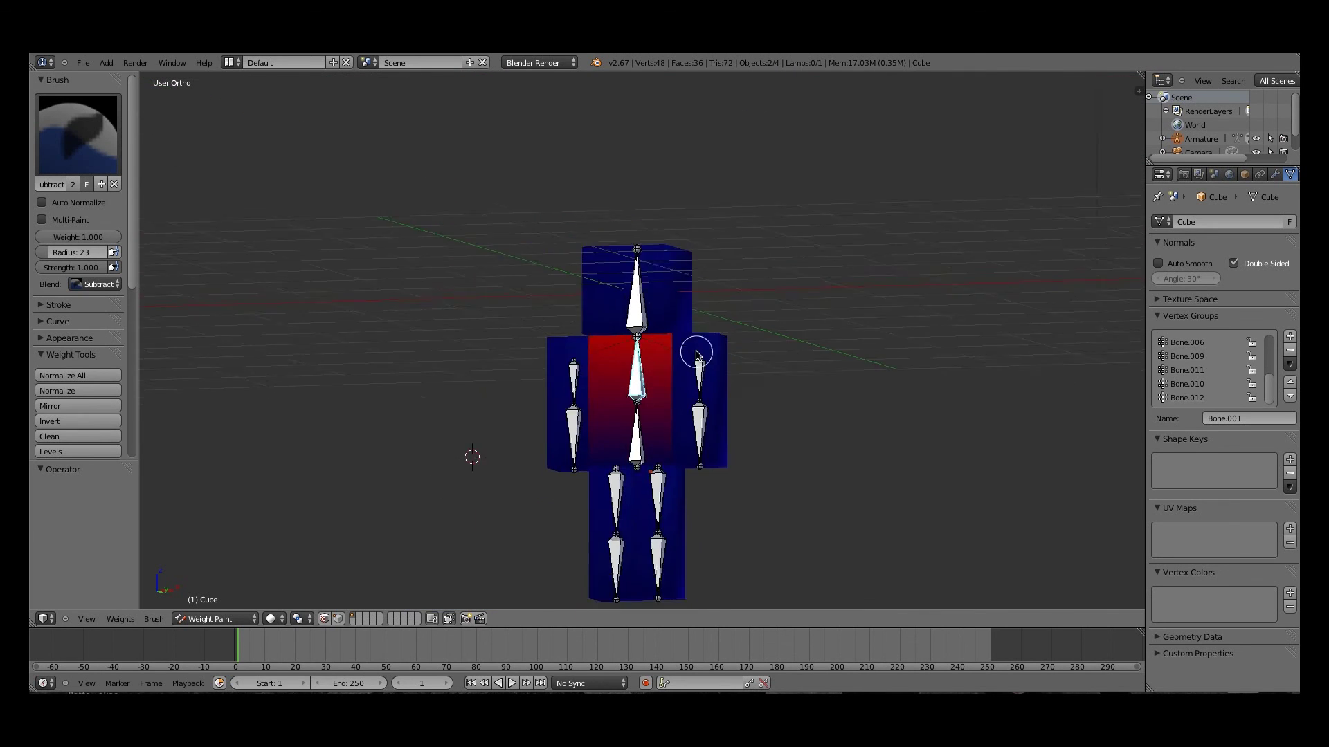
{"action": "scroll", "coordinate": [699, 358], "scroll_direction": "up", "scroll_amount": 2}
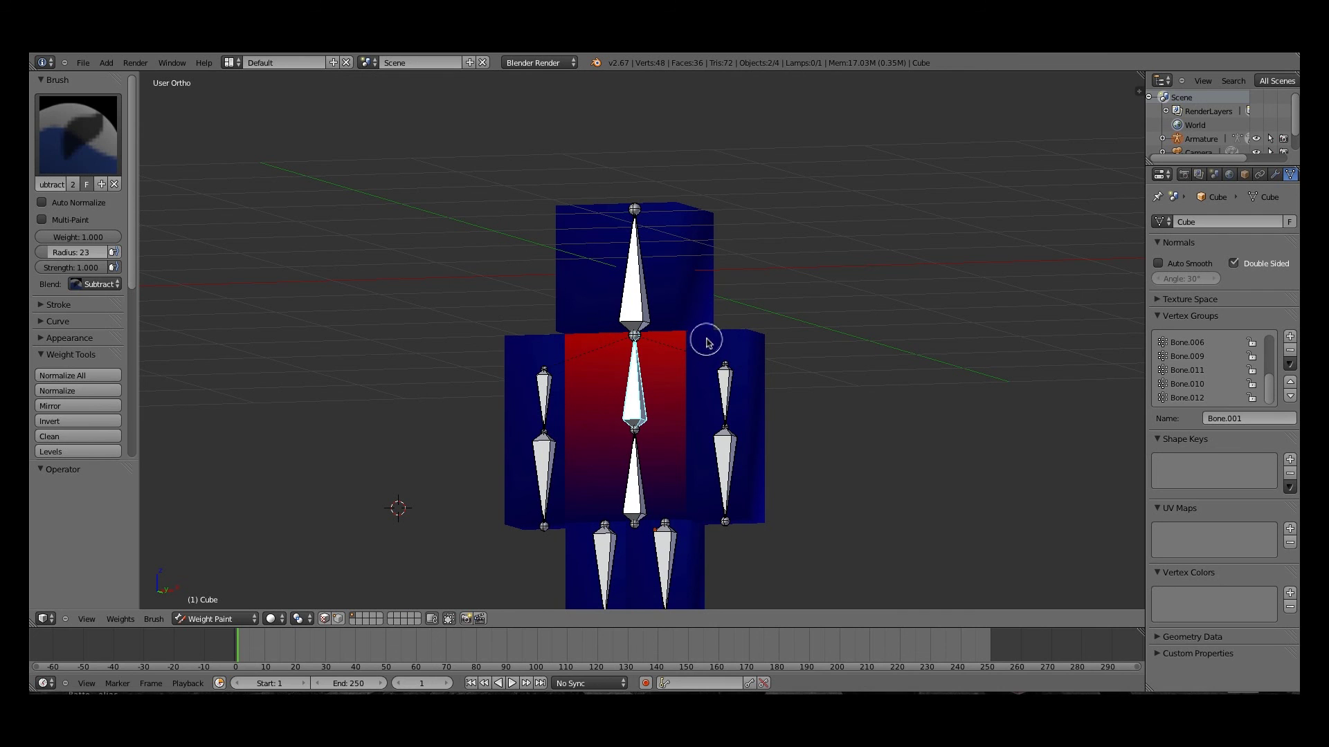
{"action": "scroll", "coordinate": [699, 356], "scroll_direction": "up", "scroll_amount": 3}
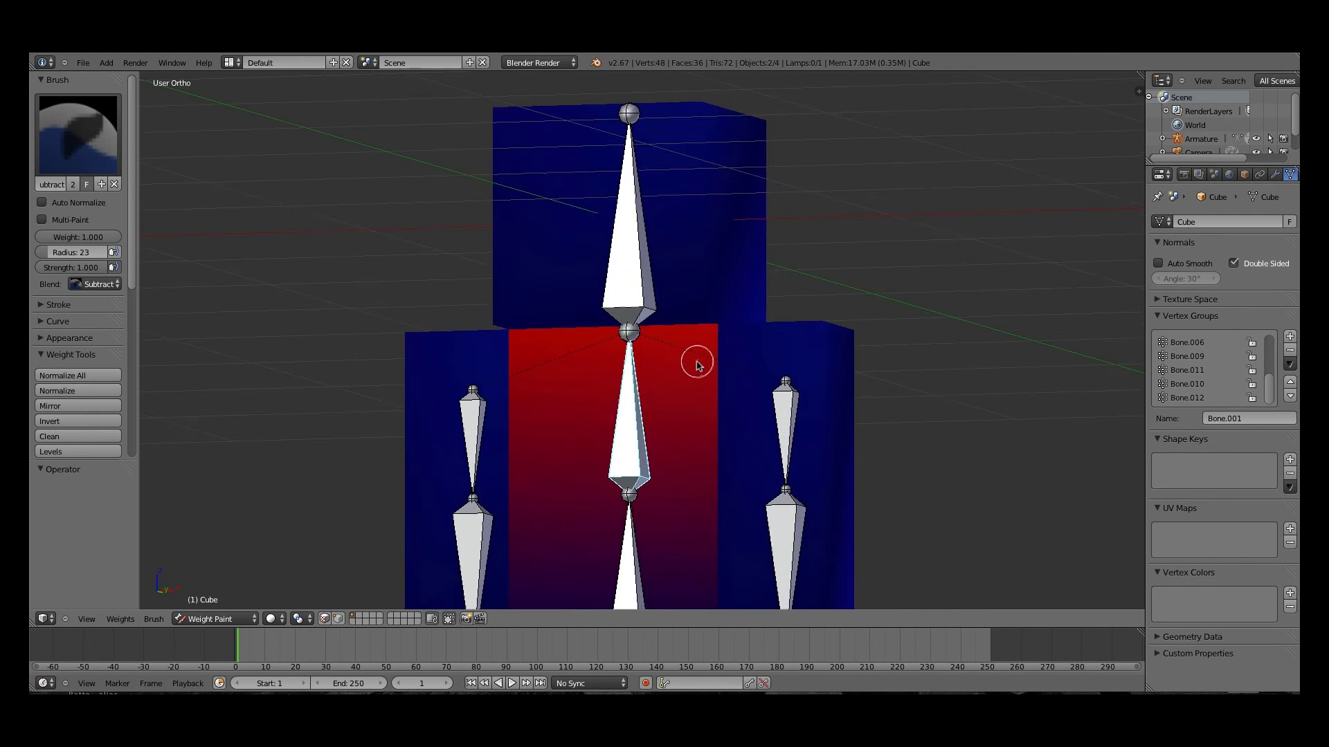
{"action": "mouse_move", "coordinate": [676, 365]}
{"action": "middle_mouse_down"}
{"action": "mouse_move", "coordinate": [578, 397]}
{"action": "mouse_move", "coordinate": [606, 410]}
{"action": "mouse_move", "coordinate": [801, 380]}
{"action": "mouse_move", "coordinate": [664, 409]}
{"action": "mouse_move", "coordinate": [550, 406]}
{"action": "mouse_move", "coordinate": [581, 377]}
{"action": "mouse_move", "coordinate": [809, 330]}
{"action": "mouse_move", "coordinate": [672, 341]}
{"action": "middle_mouse_up"}
{"action": "scroll", "coordinate": [796, 337], "scroll_direction": "down", "scroll_amount": 2}
{"action": "scroll", "coordinate": [781, 344], "scroll_direction": "up", "scroll_amount": 1}
{"action": "scroll", "coordinate": [781, 344], "scroll_direction": "up", "scroll_amount": 2}
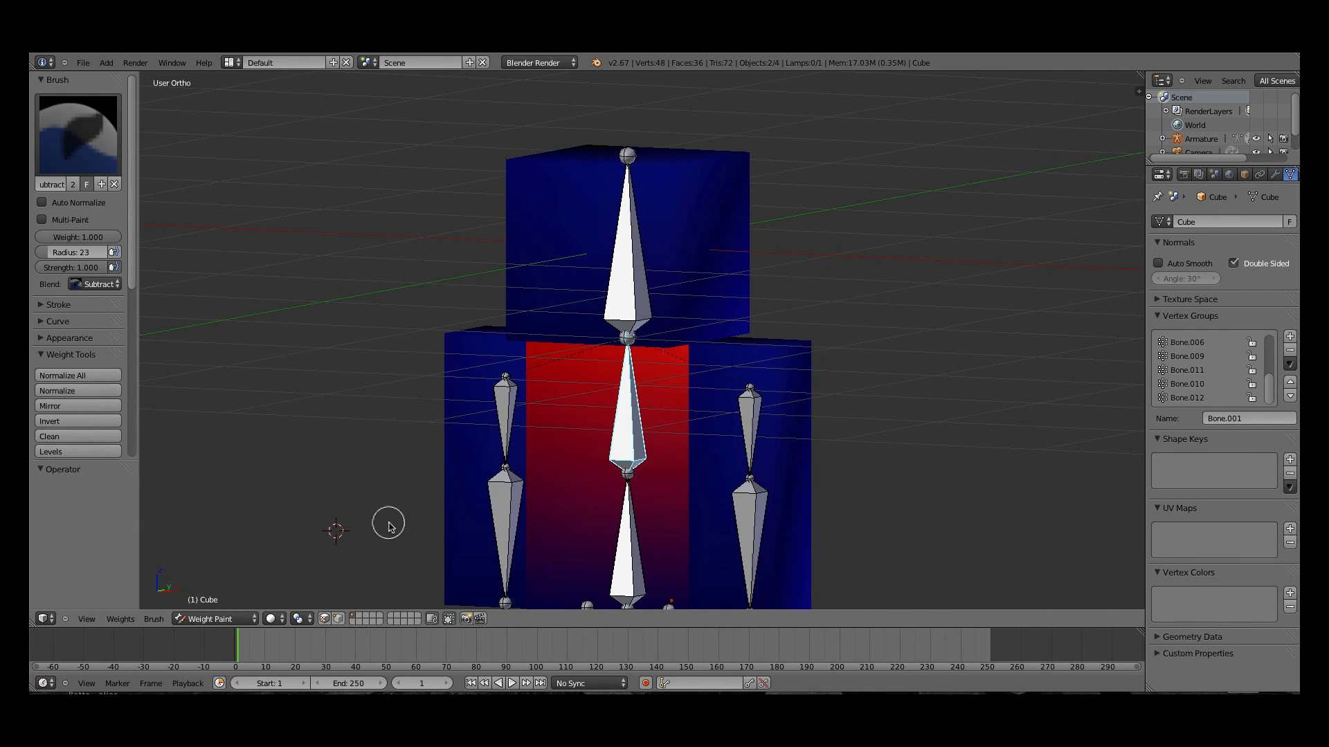